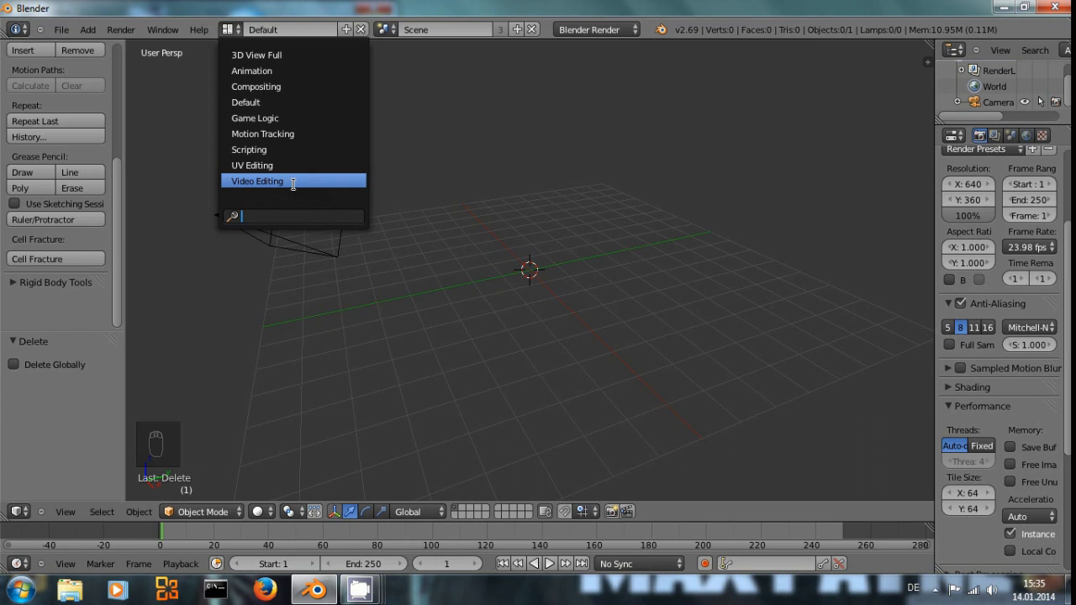
Switch to the Video Editing screen layout and disable Open GL Preview in the sequencer preview's settings.
{"action": "left_click", "coordinate": [292, 181]}
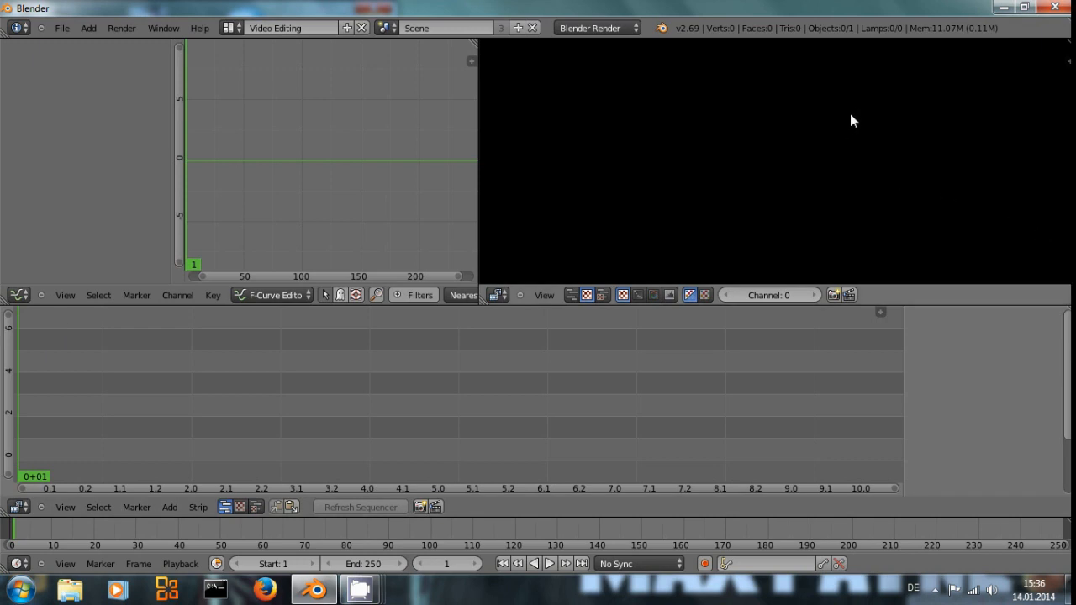
{"action": "key", "text": "n"}
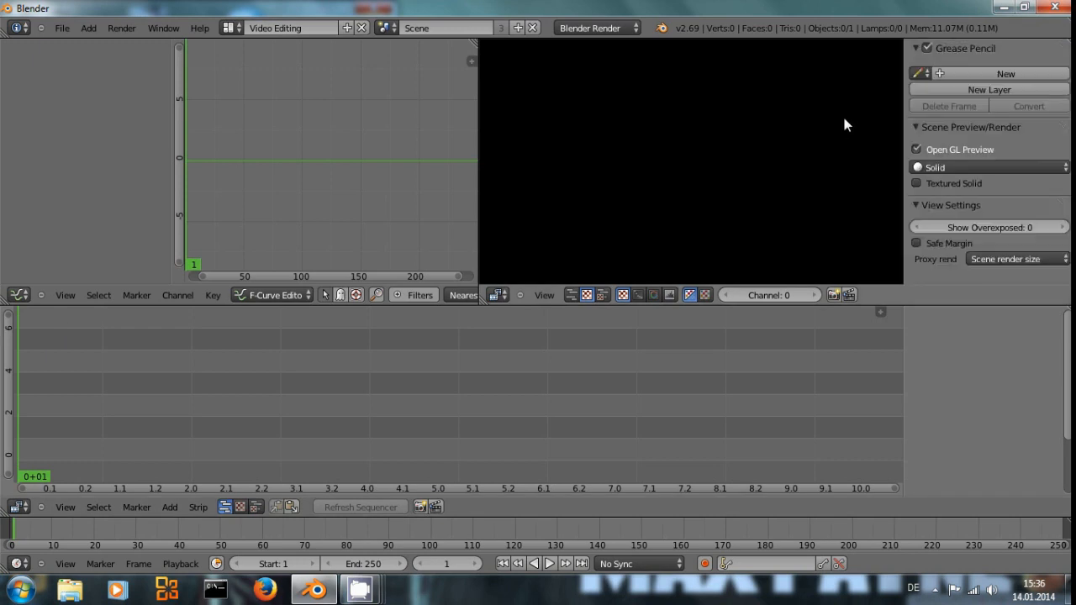
{"action": "left_click", "coordinate": [917, 150]}
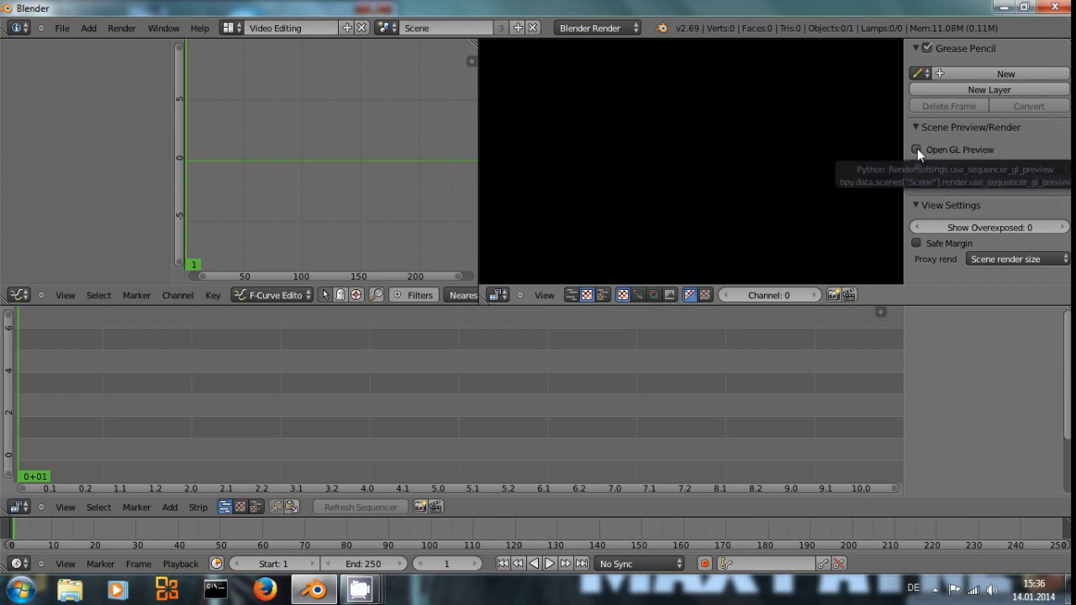
{"action": "key", "text": "n"}
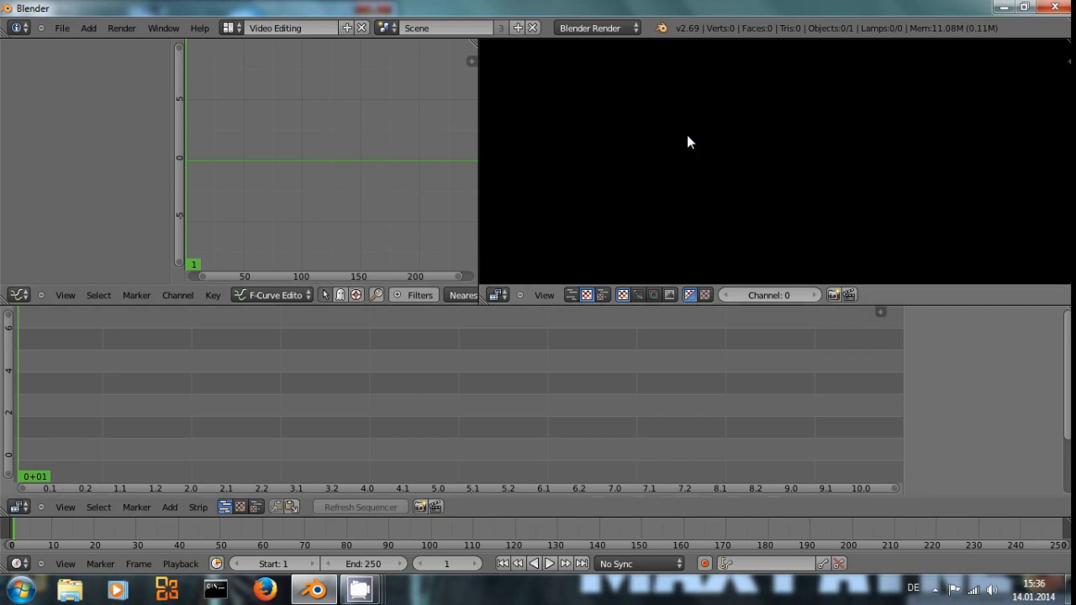
Change the Graph Editor area to the Movie Clip Editor and widen it towards the preview.
{"action": "left_click", "coordinate": [19, 295]}
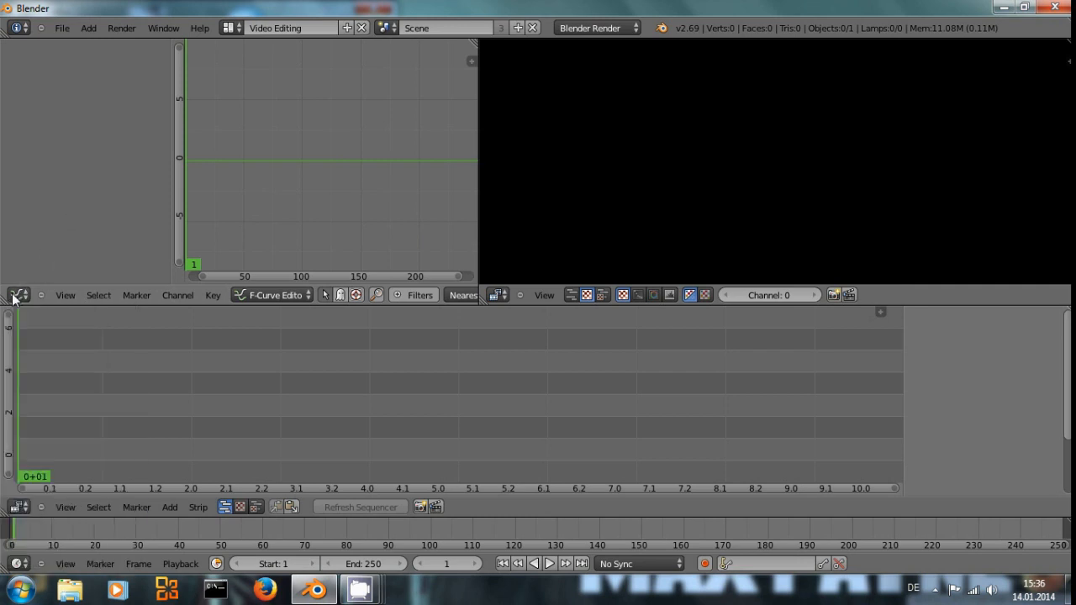
{"action": "left_click", "coordinate": [18, 295]}
{"action": "left_click", "coordinate": [19, 295]}
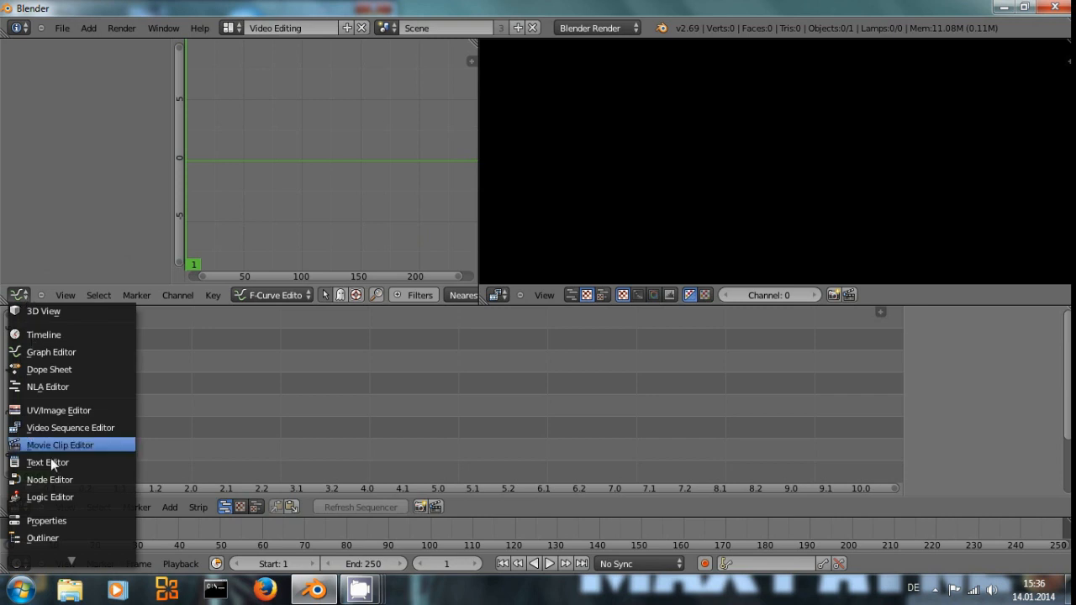
{"action": "left_click", "coordinate": [65, 443]}
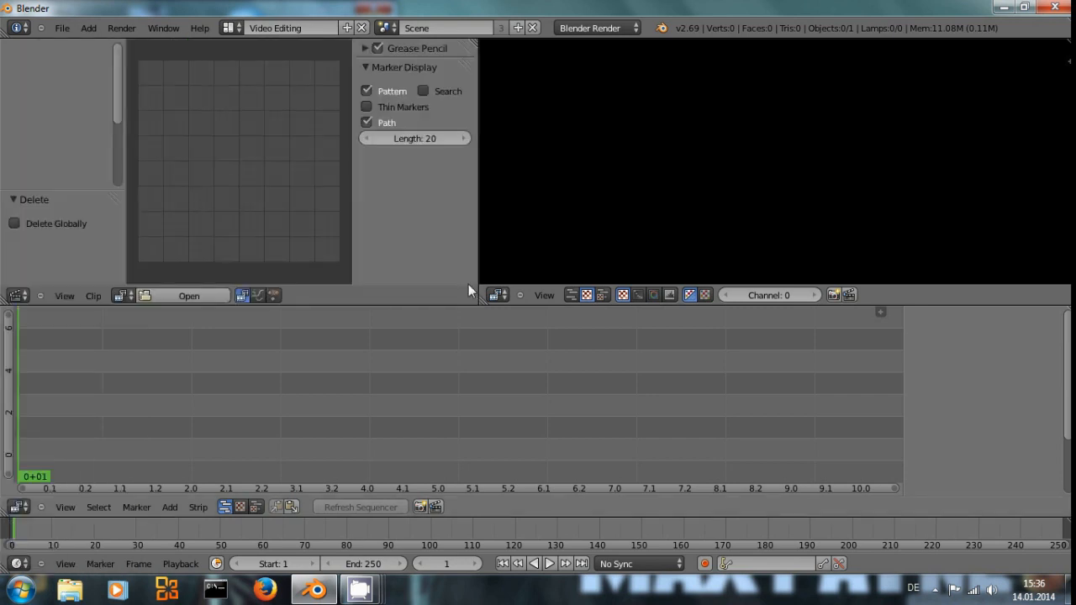
{"action": "left_click_drag", "start_coordinate": [479, 195], "coordinate": [645, 179]}
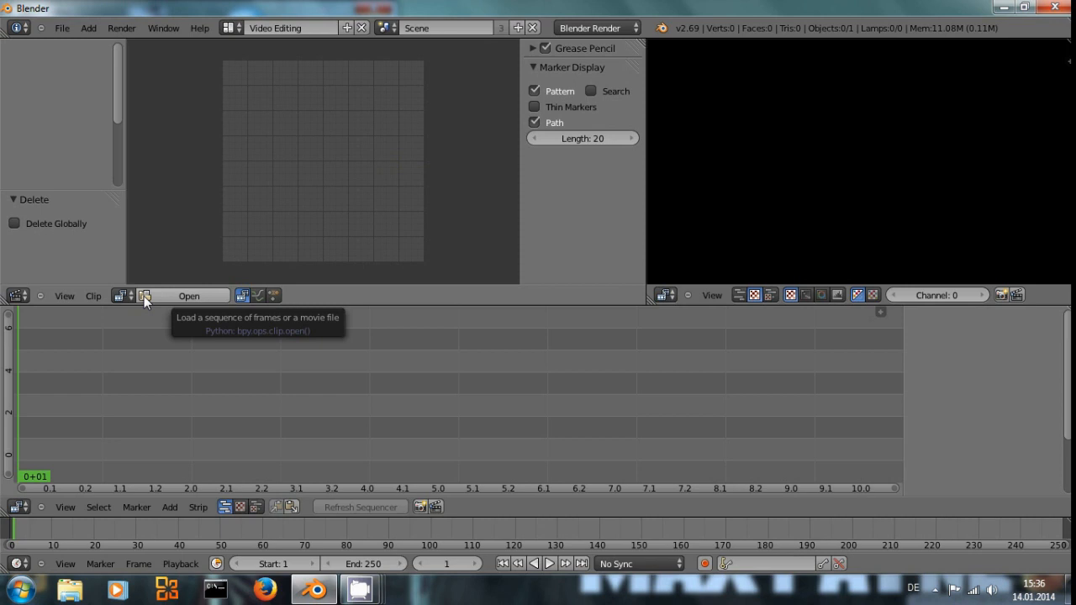
Add time_freeze.avi from the time_freeze folder as a movie strip starting at frame 1.
{"action": "left_click", "coordinate": [172, 506]}
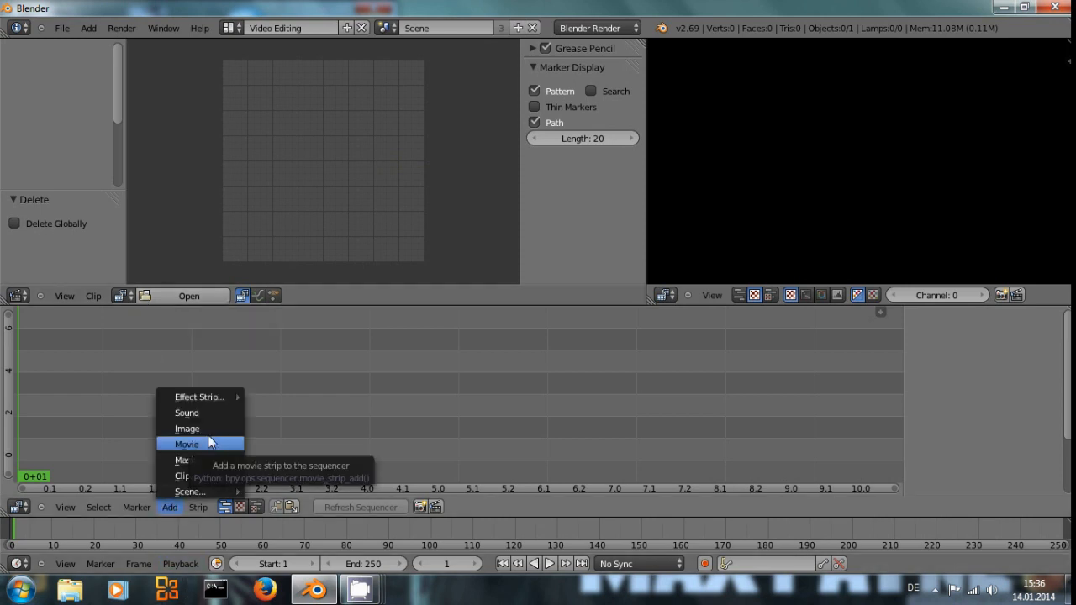
{"action": "left_click", "coordinate": [209, 443]}
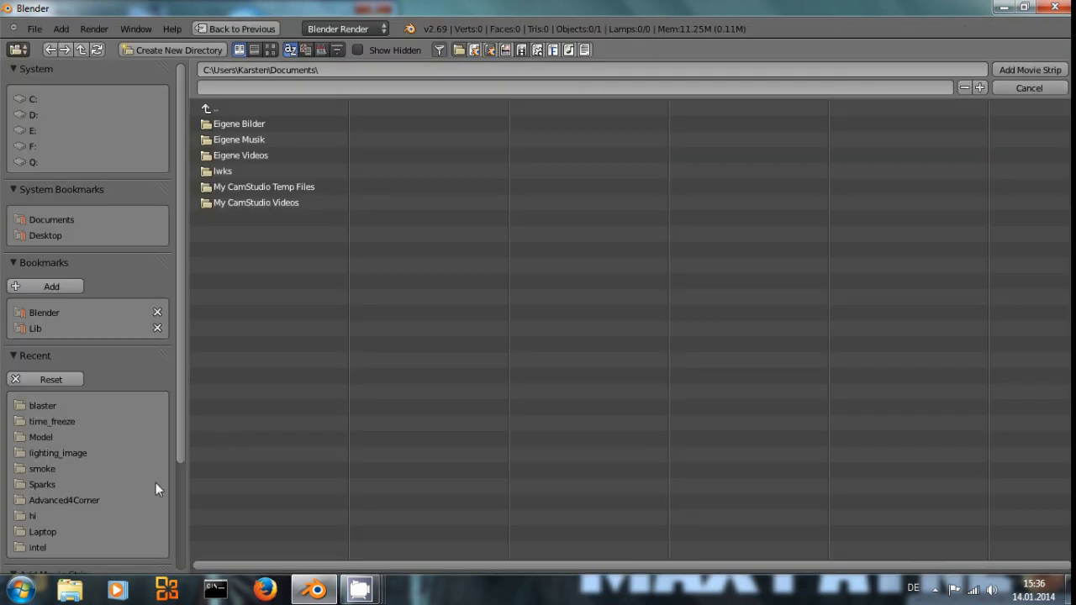
{"action": "left_click", "coordinate": [80, 424]}
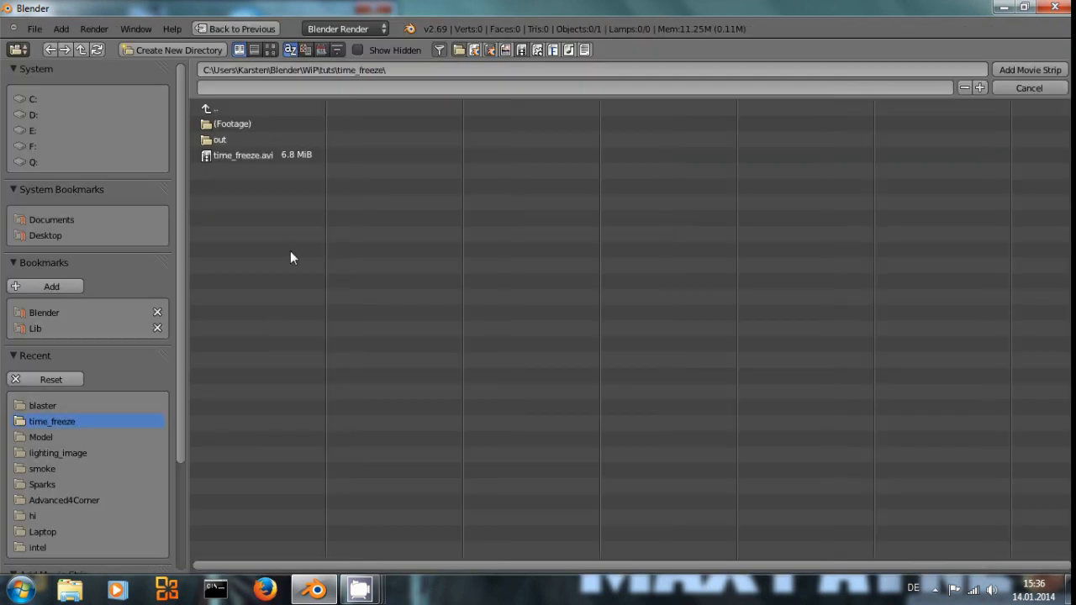
{"action": "left_click", "coordinate": [286, 155]}
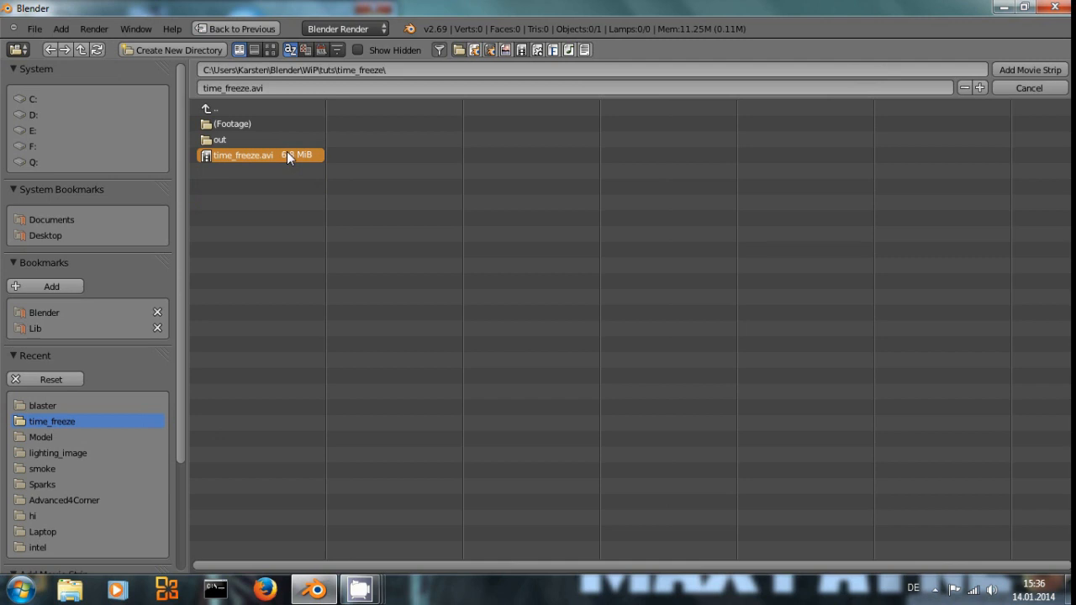
{"action": "double_click", "coordinate": [286, 154]}
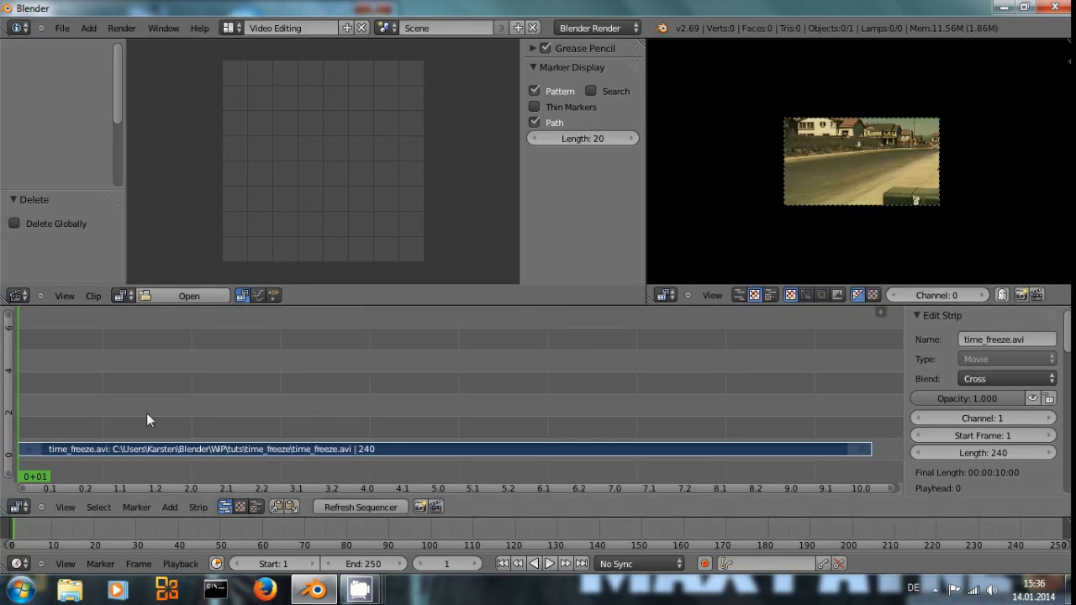
Set the scene's end frame to 240 at the end of the time_freeze.avi strip and scrub back through it.
{"action": "left_click_drag", "start_coordinate": [20, 384], "coordinate": [866, 425]}
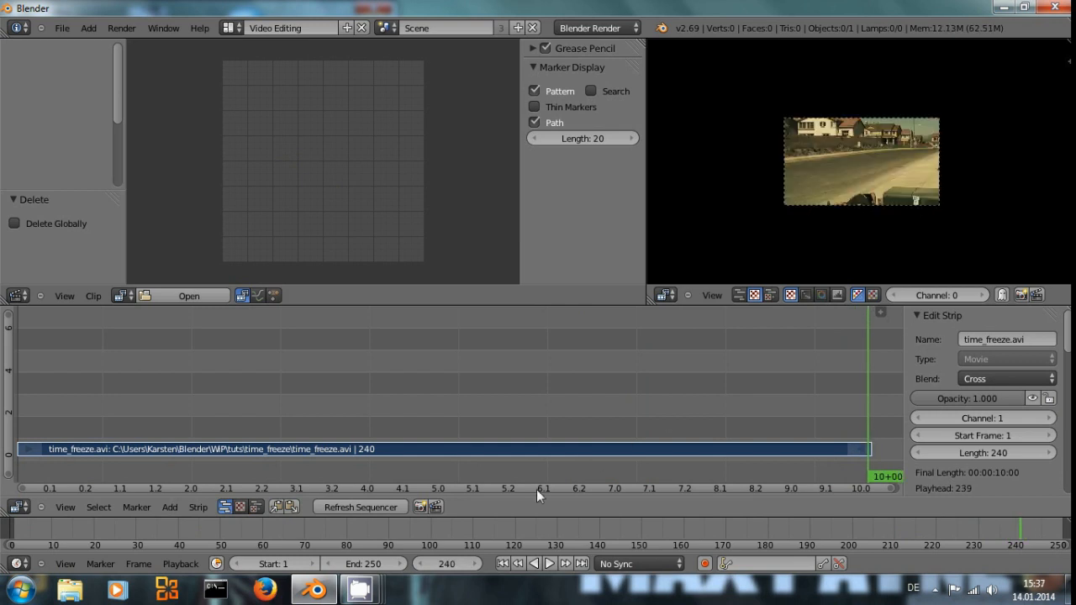
{"action": "key", "text": "e"}
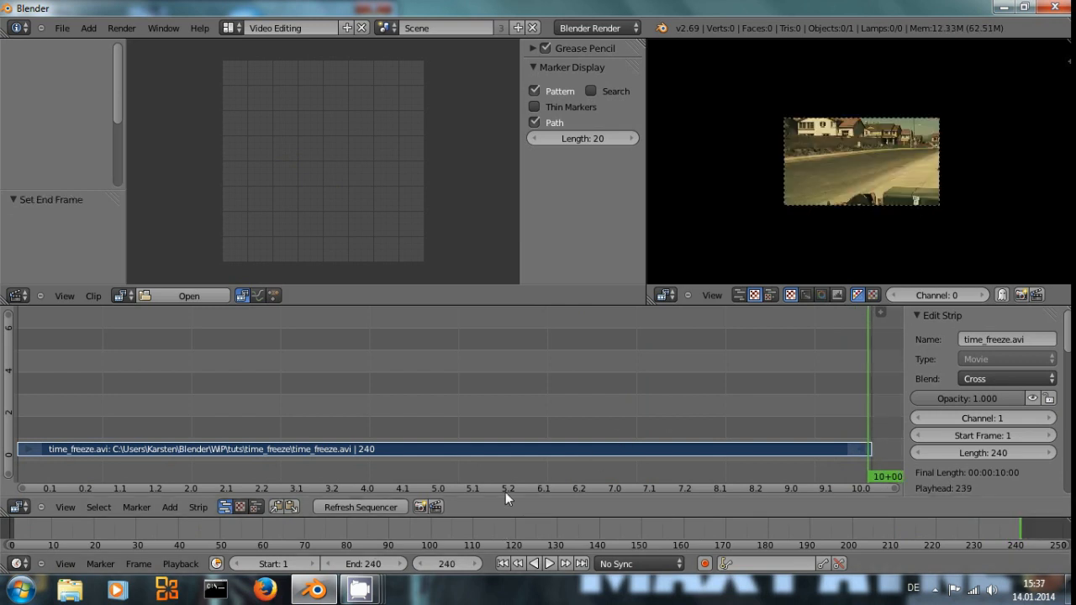
{"action": "left_click_drag", "start_coordinate": [857, 364], "coordinate": [484, 420]}
{"action": "scroll", "coordinate": [795, 214], "scroll_direction": "up", "scroll_amount": 8}
Erase the time_freeze.avi strip from the sequencer.
{"action": "right_click", "coordinate": [334, 453]}
{"action": "key", "text": "x"}
{"action": "left_click", "coordinate": [333, 447]}
Add sam freeze 3.mov from the (Footage) folder as a movie strip starting at frame 1.
{"action": "left_click_drag", "start_coordinate": [479, 370], "coordinate": [33, 420]}
{"action": "key", "text": "Home"}
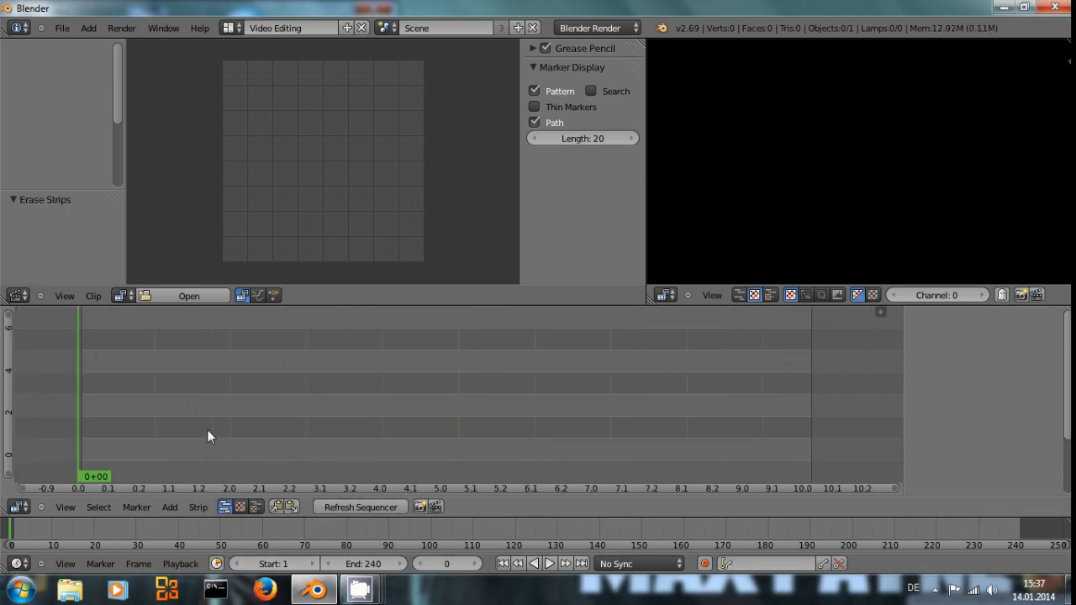
{"action": "key", "text": "Right"}
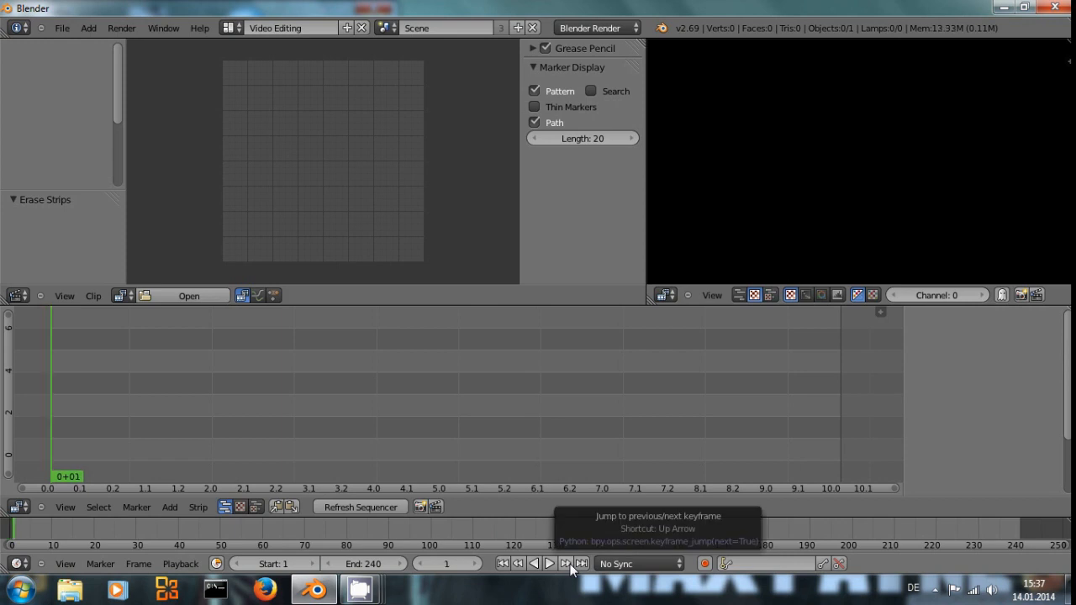
{"action": "left_click", "coordinate": [171, 508]}
{"action": "left_click", "coordinate": [209, 446]}
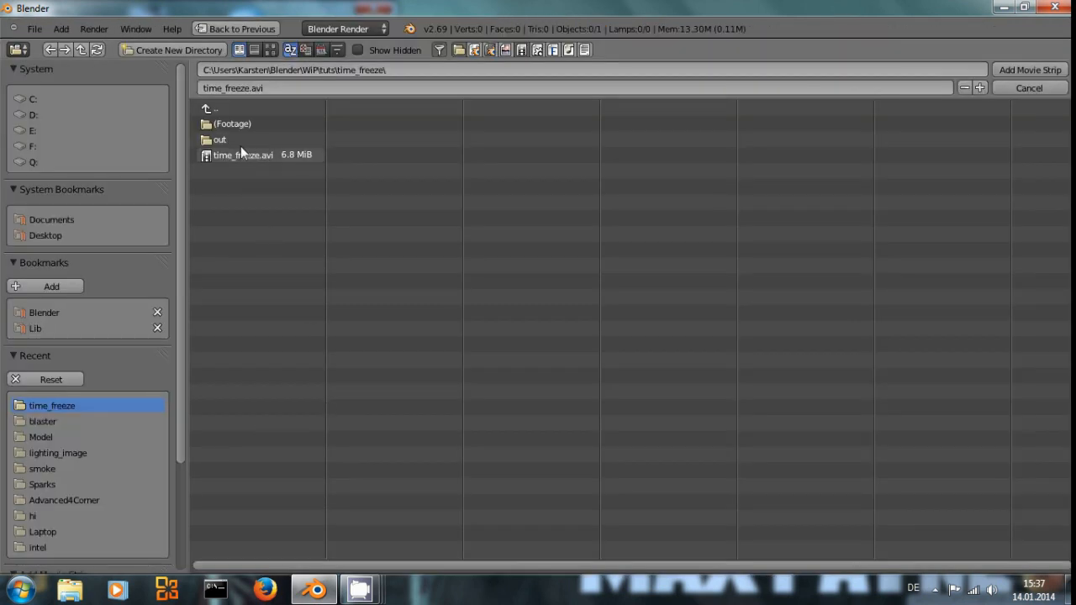
{"action": "left_click", "coordinate": [242, 123]}
{"action": "double_click", "coordinate": [250, 126]}
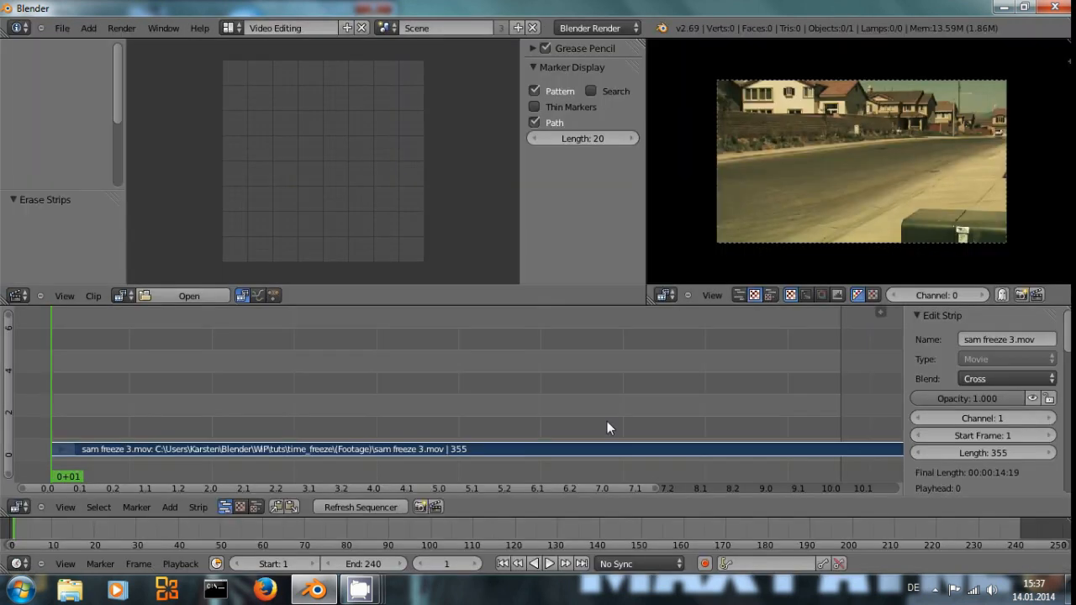
Set the scene's end frame to 354 at the end of the sam freeze 3.mov strip.
{"action": "scroll", "coordinate": [639, 437], "scroll_direction": "down", "scroll_amount": 4}
{"action": "left_click_drag", "start_coordinate": [826, 418], "coordinate": [832, 415]}
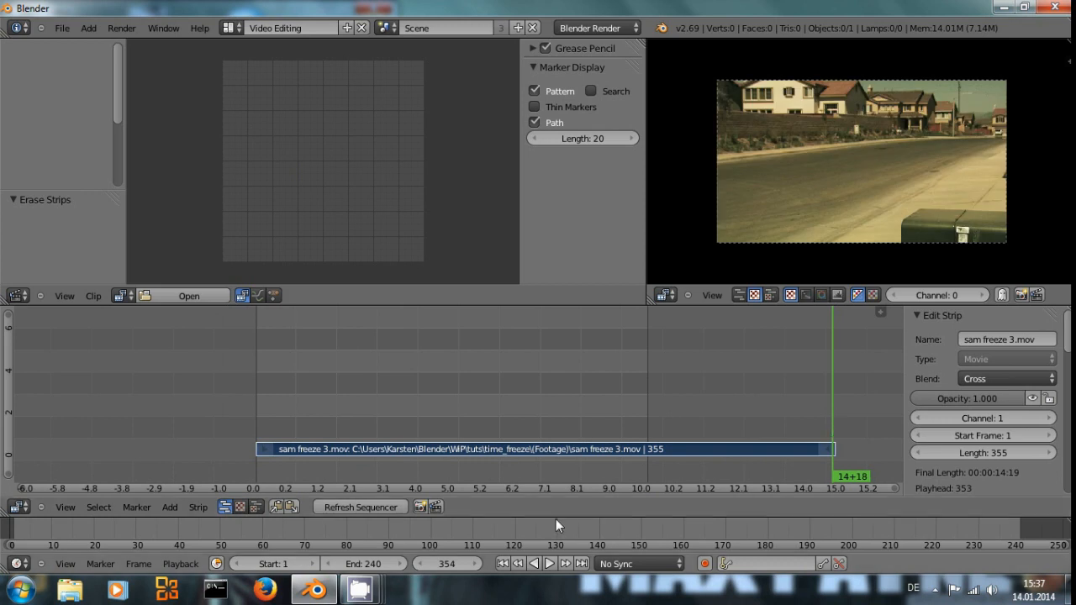
{"action": "key", "text": "e"}
Scrub and play back the sam freeze 3.mov footage to review the actor's movements.
{"action": "scroll", "coordinate": [495, 420], "scroll_direction": "up", "scroll_amount": 1}
{"action": "left_click", "coordinate": [476, 379]}
{"action": "left_click_drag", "start_coordinate": [474, 379], "coordinate": [239, 372]}
{"action": "key", "text": "alt+a"}
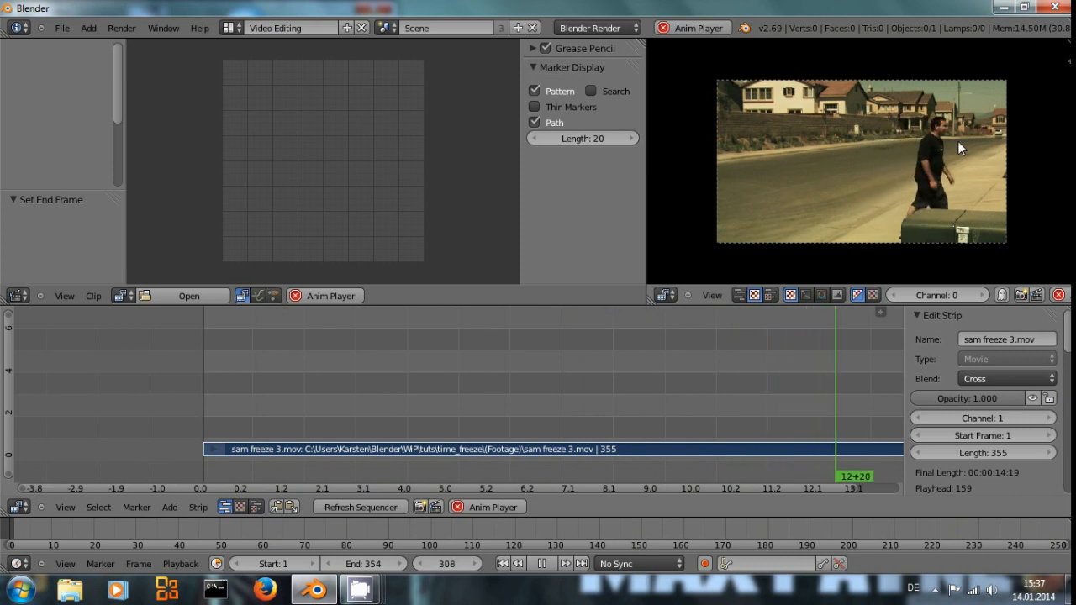
{"action": "key", "text": "Escape"}
Step to frame 156, just after the actor leaves the picture, and soft-cut the strip there.
{"action": "left_click_drag", "start_coordinate": [672, 387], "coordinate": [513, 411]}
{"action": "key", "text": "Right"}
{"action": "key", "text": "Right"}
{"action": "key", "text": "Right"}
{"action": "key", "text": "Right"}
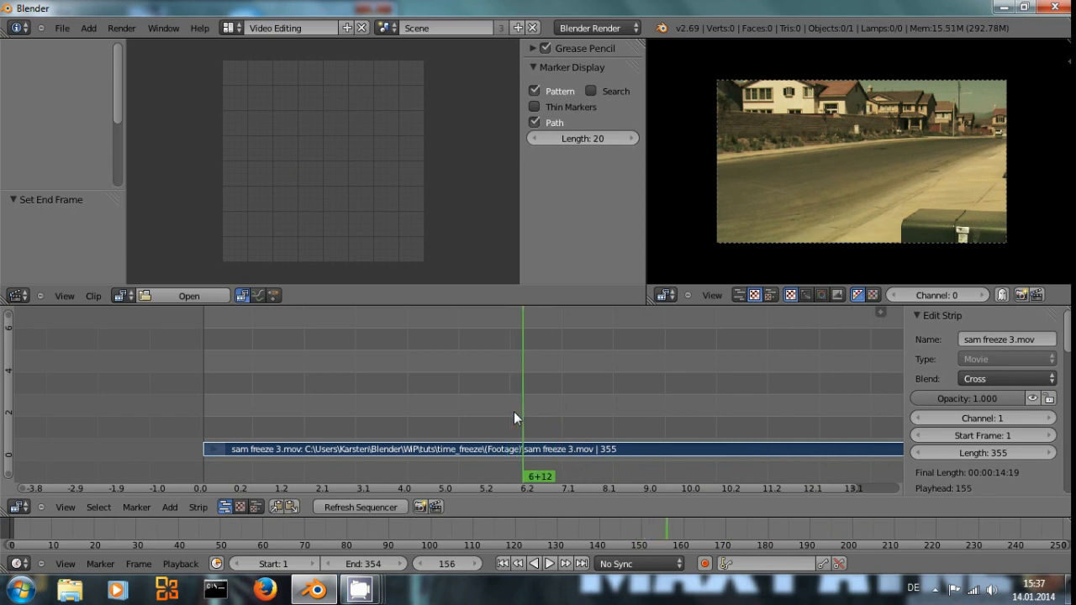
{"action": "key", "text": "Left"}
{"action": "key", "text": "Right"}
{"action": "left_click", "coordinate": [190, 507]}
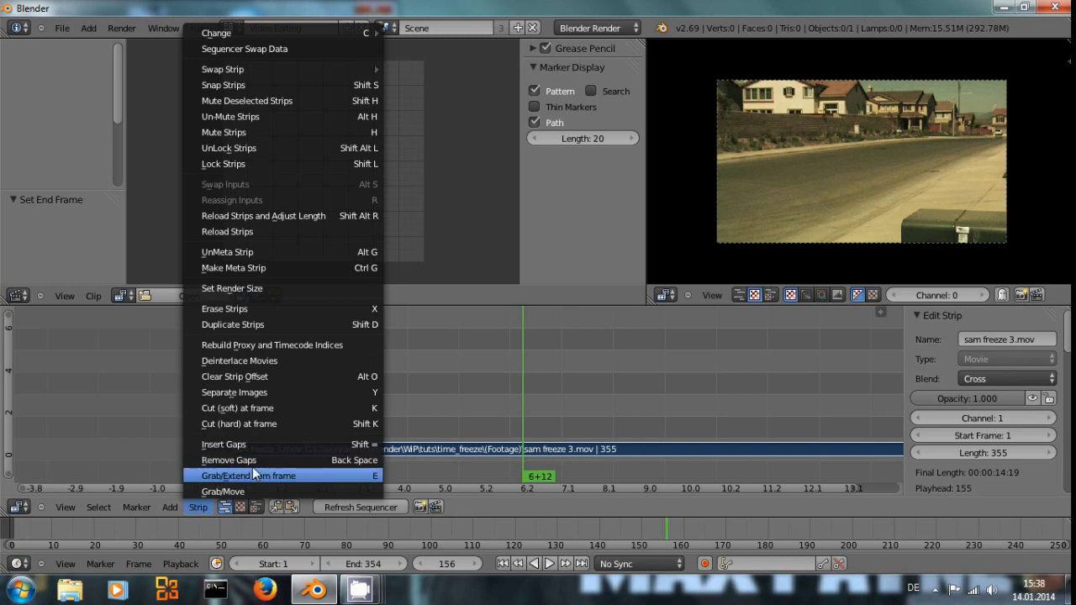
{"action": "left_click", "coordinate": [190, 508]}
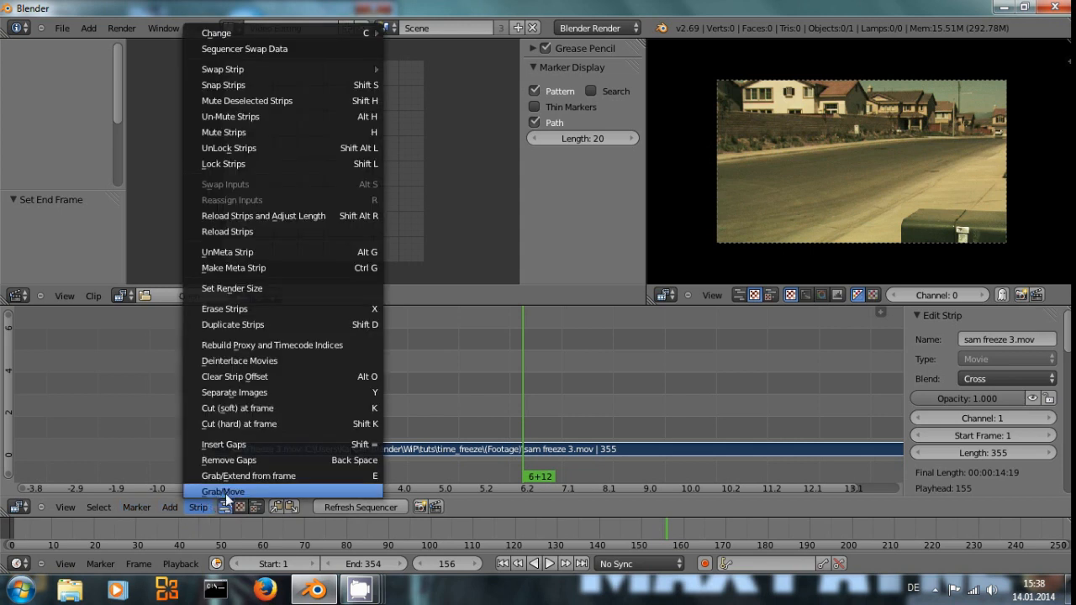
{"action": "left_click", "coordinate": [290, 408]}
Try sliding the second piece of the cut strip to another channel, and undo the soft cut.
{"action": "right_click", "coordinate": [573, 452]}
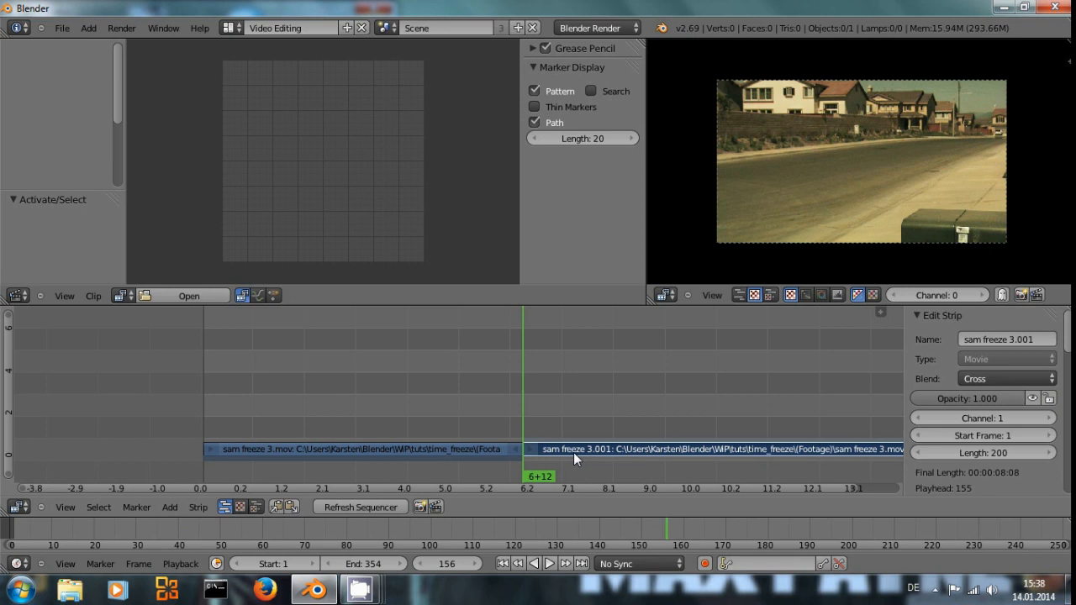
{"action": "key", "text": "g"}
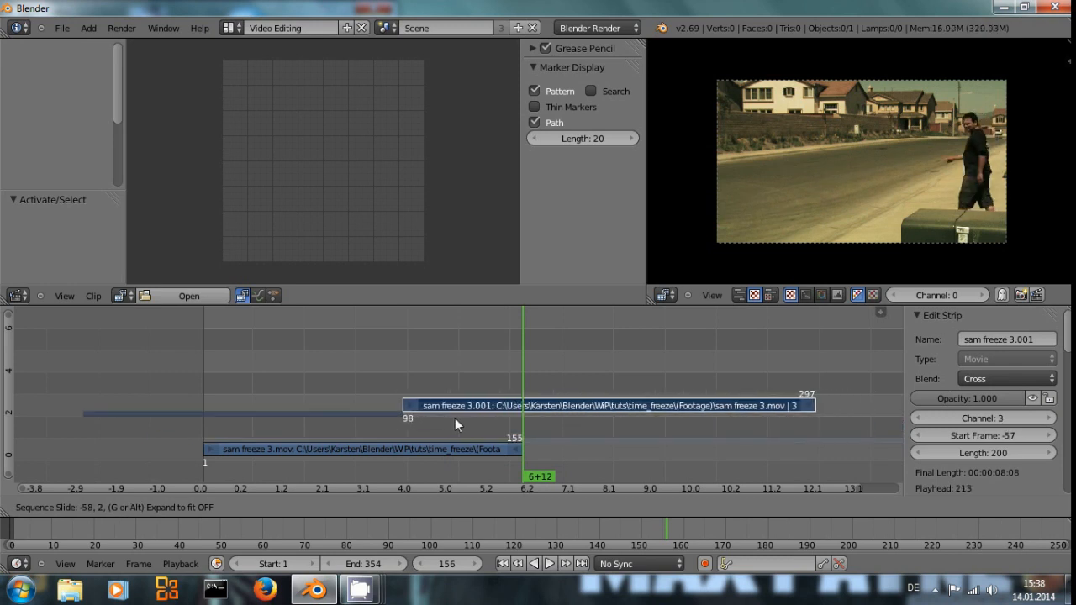
{"action": "key", "text": "Escape"}
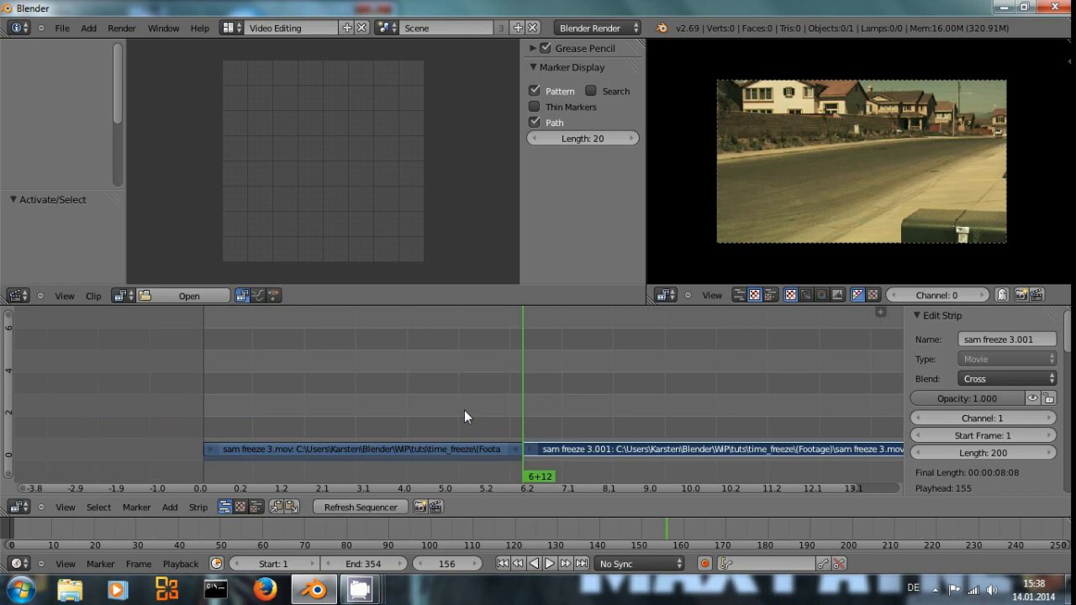
{"action": "right_click", "coordinate": [541, 450]}
{"action": "key", "text": "ctrl+z"}
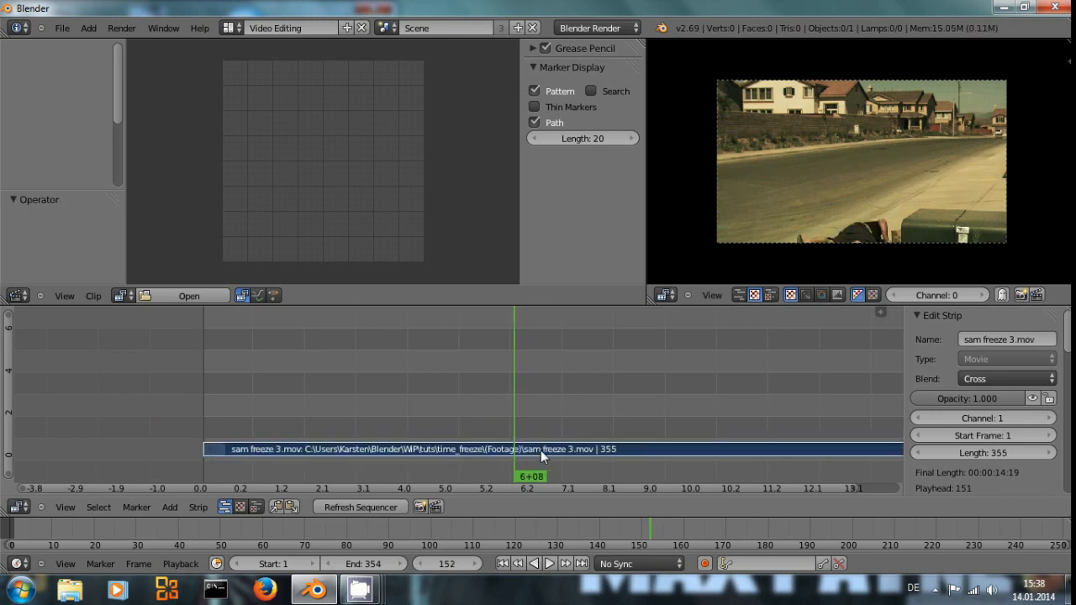
Hard-cut the strip at frame 152 and move its second piece to channel 2, starting at frame 1.
{"action": "left_click", "coordinate": [196, 507]}
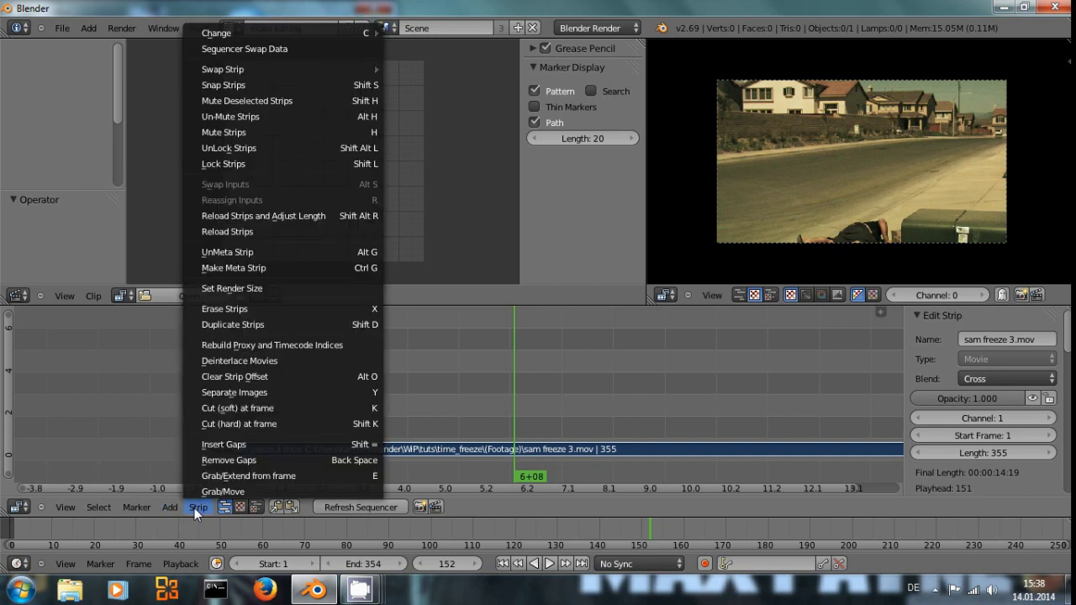
{"action": "left_click", "coordinate": [258, 426]}
{"action": "right_click", "coordinate": [562, 448]}
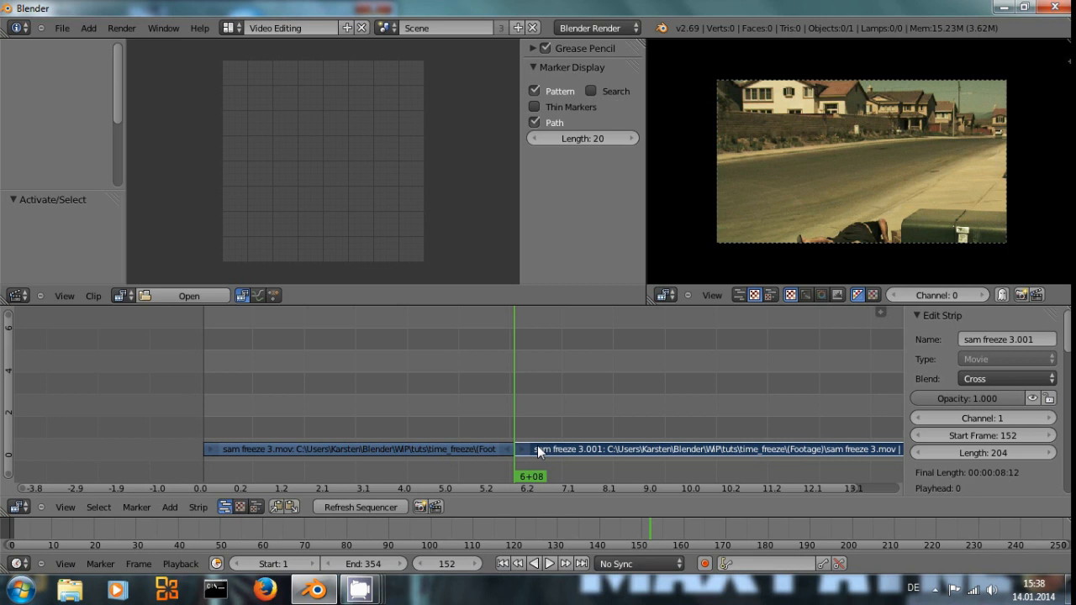
{"action": "key", "text": "g"}
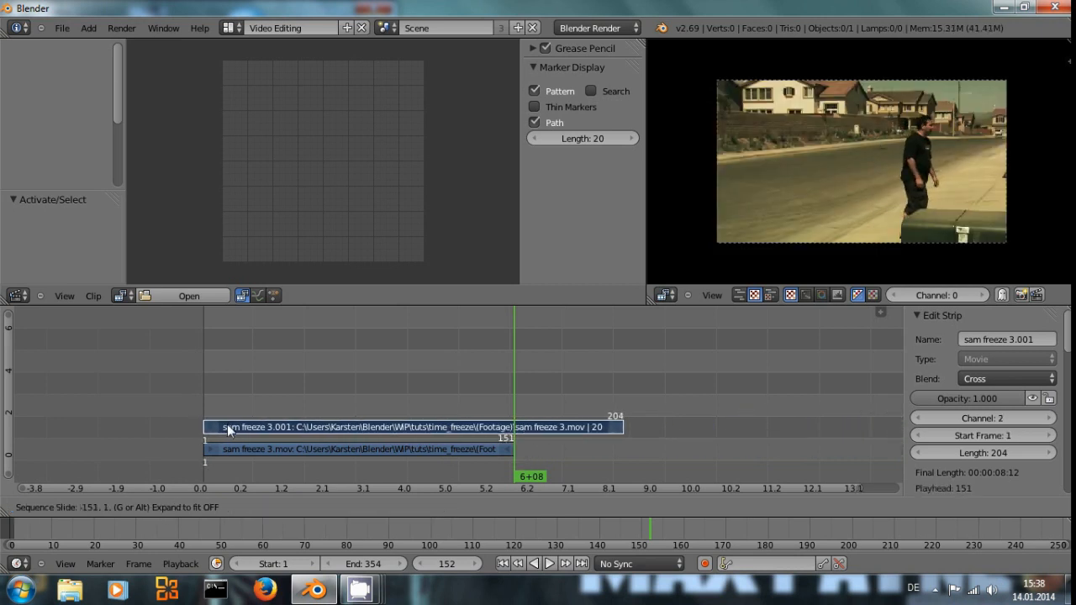
{"action": "left_click", "coordinate": [227, 424]}
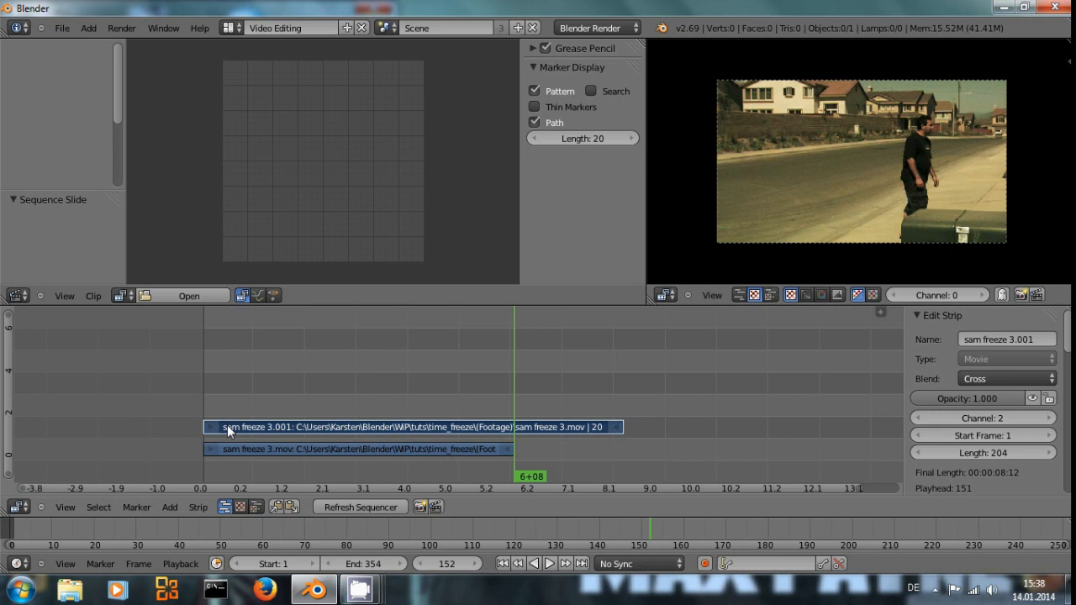
{"action": "right_click", "coordinate": [505, 449]}
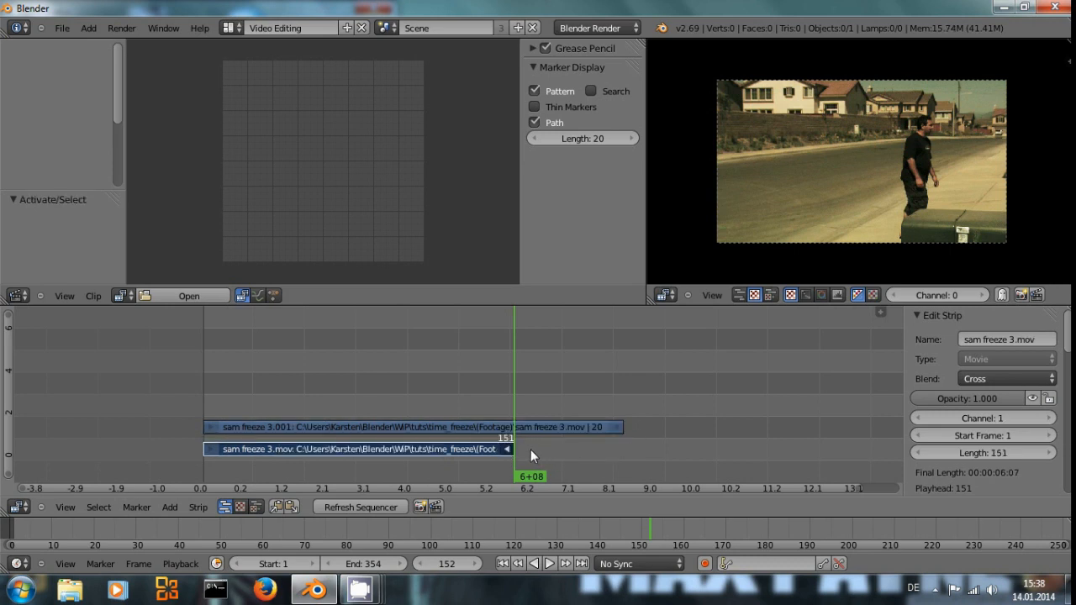
{"action": "key", "text": "g"}
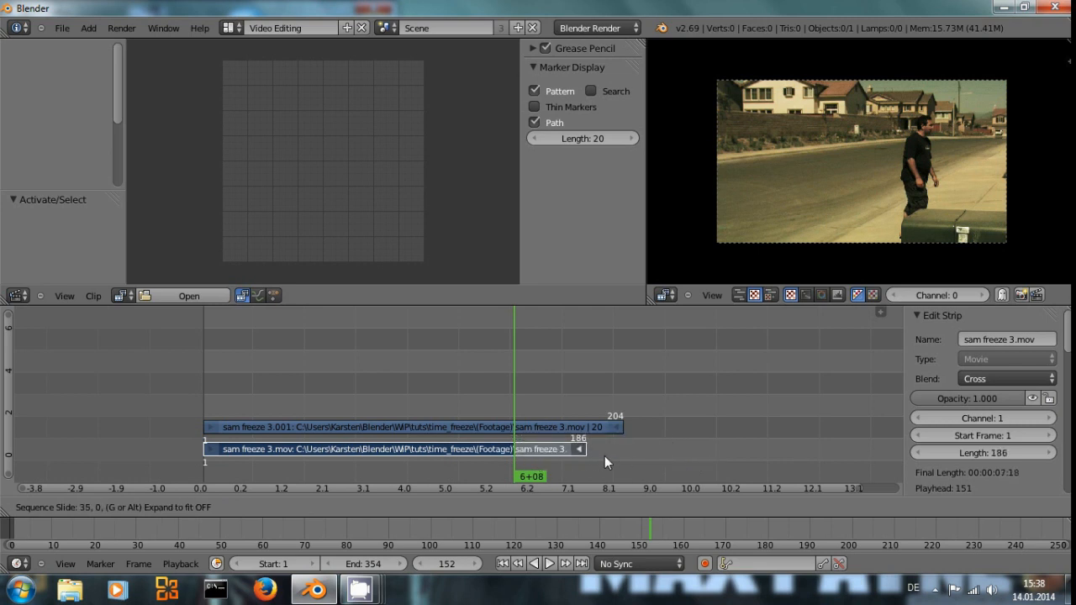
{"action": "key", "text": "Escape"}
Scrub the timeline back and place the playhead at frame 84 to examine the upper strip's footage.
{"action": "left_click_drag", "start_coordinate": [616, 411], "coordinate": [252, 402]}
{"action": "left_click", "coordinate": [377, 426]}
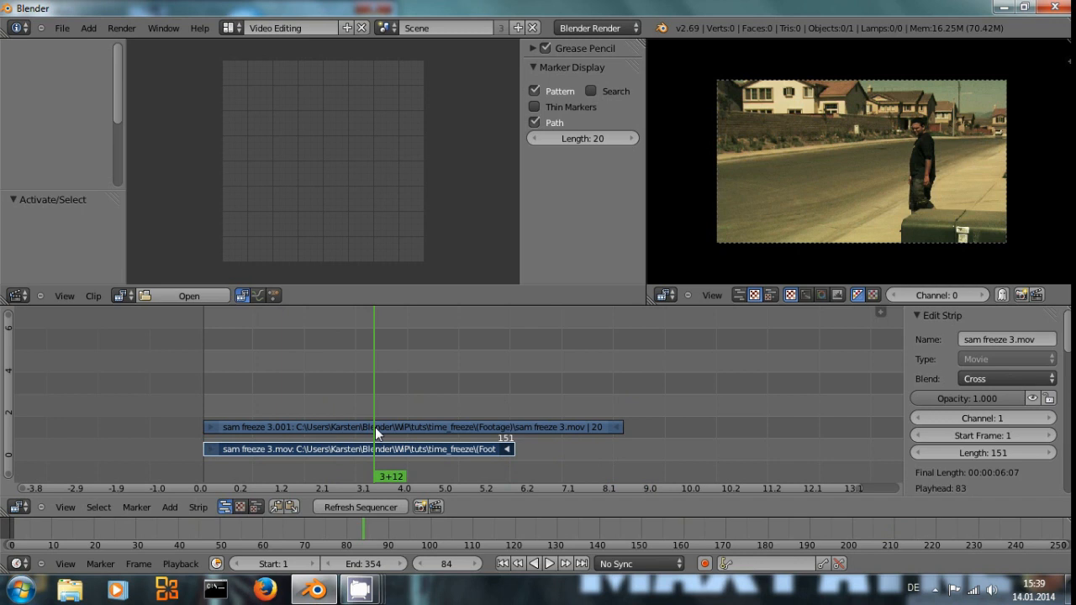
Move the upper strip out of the way to channel 3, starting at frame 215.
{"action": "right_click", "coordinate": [375, 426]}
{"action": "key", "text": "g"}
{"action": "left_click", "coordinate": [651, 435]}
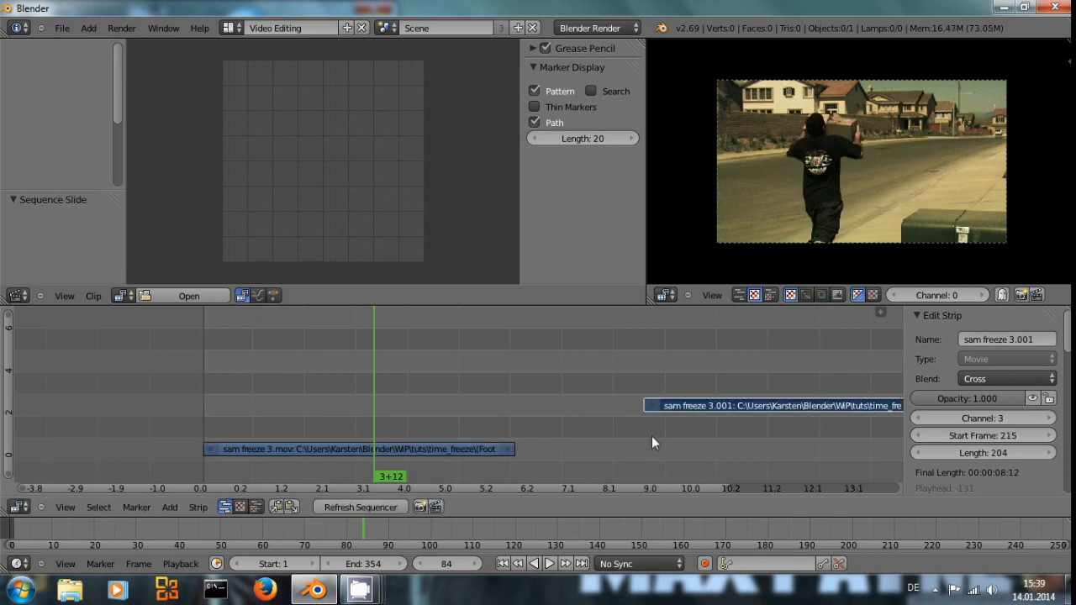
Try extending the end of the lower strip to frame 203, scrub across the held frame, and undo the extension.
{"action": "right_click", "coordinate": [505, 451]}
{"action": "left_click", "coordinate": [508, 420]}
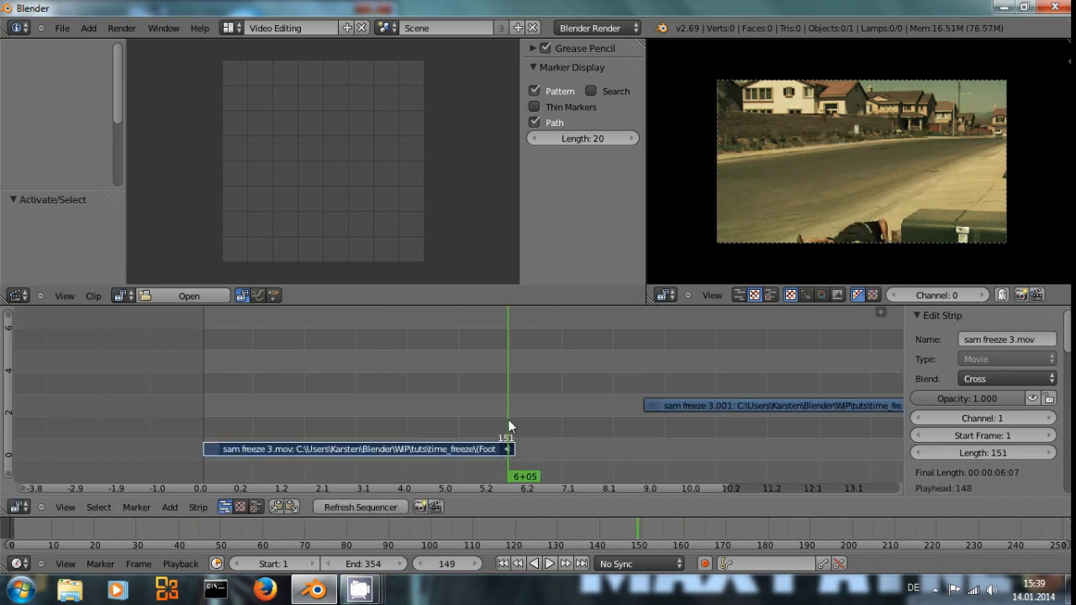
{"action": "key", "text": "g"}
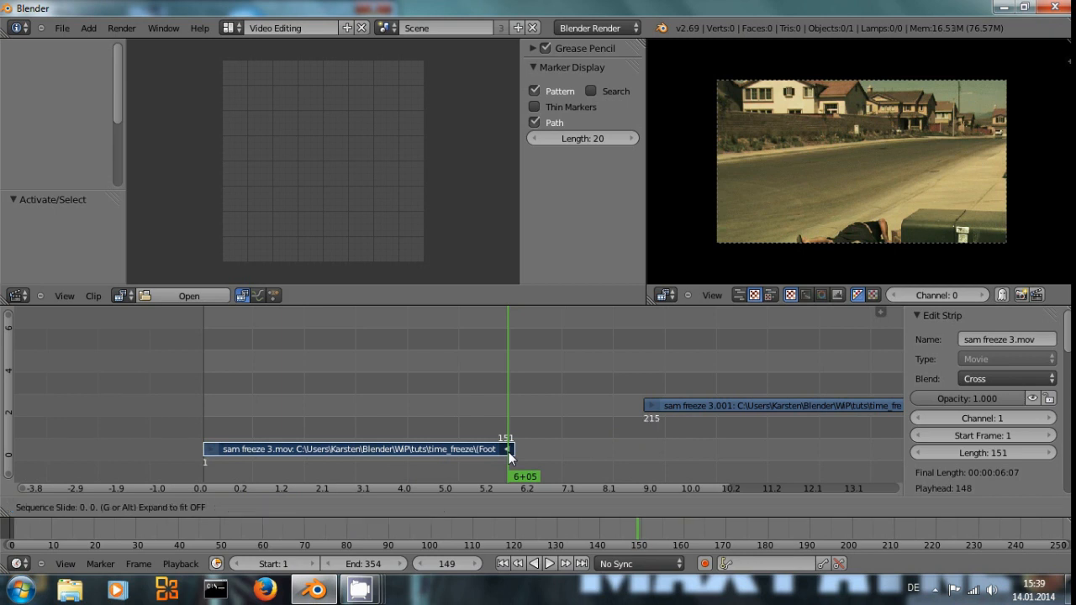
{"action": "left_click", "coordinate": [616, 447]}
{"action": "left_click_drag", "start_coordinate": [502, 389], "coordinate": [599, 393]}
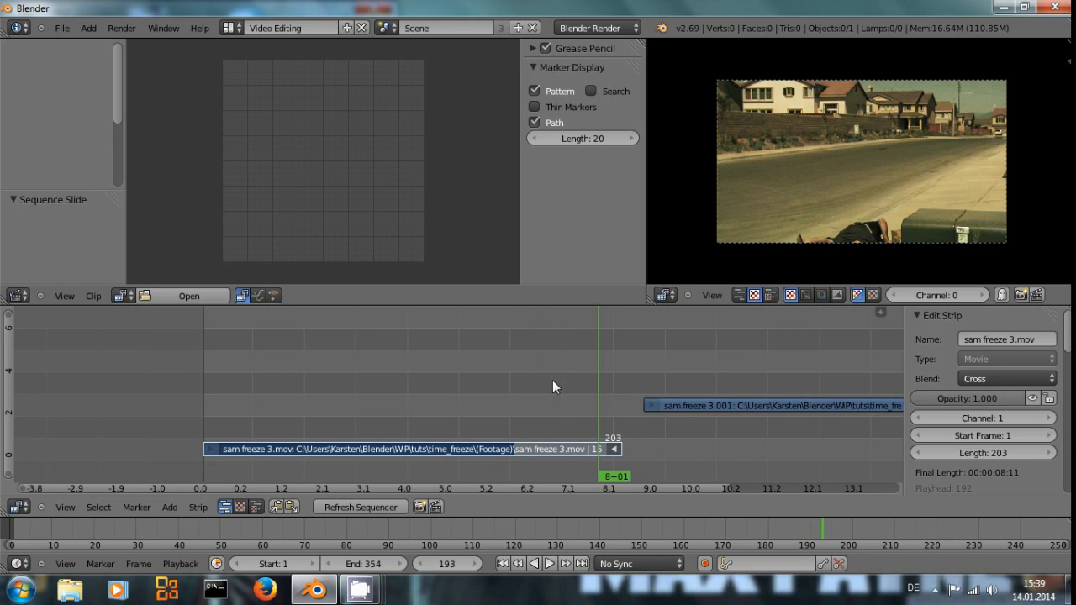
{"action": "key", "text": "ctrl+z"}
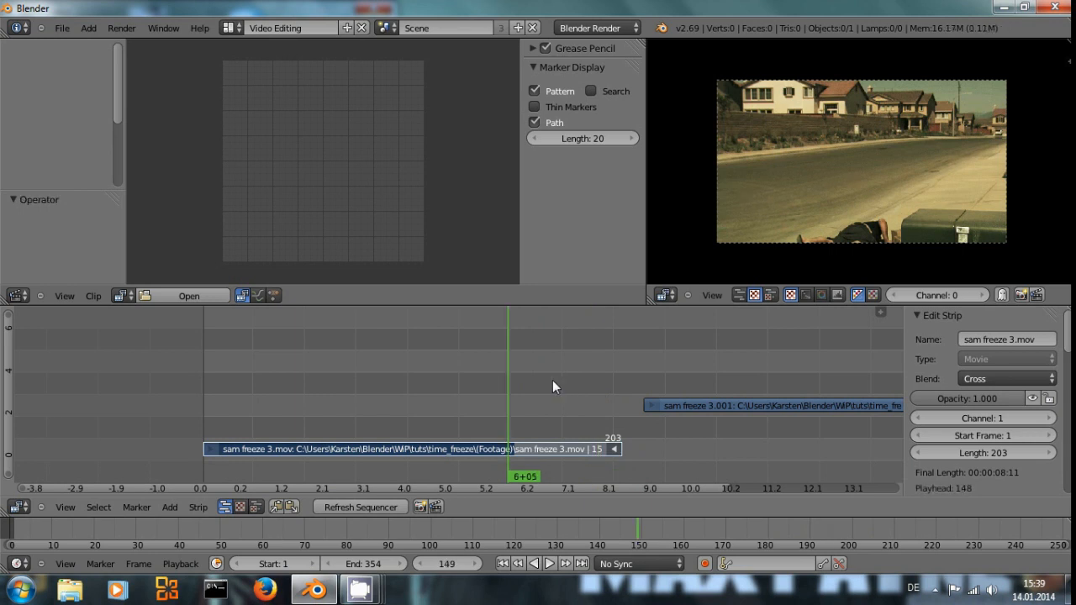
{"action": "key", "text": "ctrl+z"}
Scrub back to frame 126 and move the channel 3 strip so it starts at frame 1.
{"action": "left_click_drag", "start_coordinate": [580, 404], "coordinate": [461, 408]}
{"action": "right_click", "coordinate": [705, 405]}
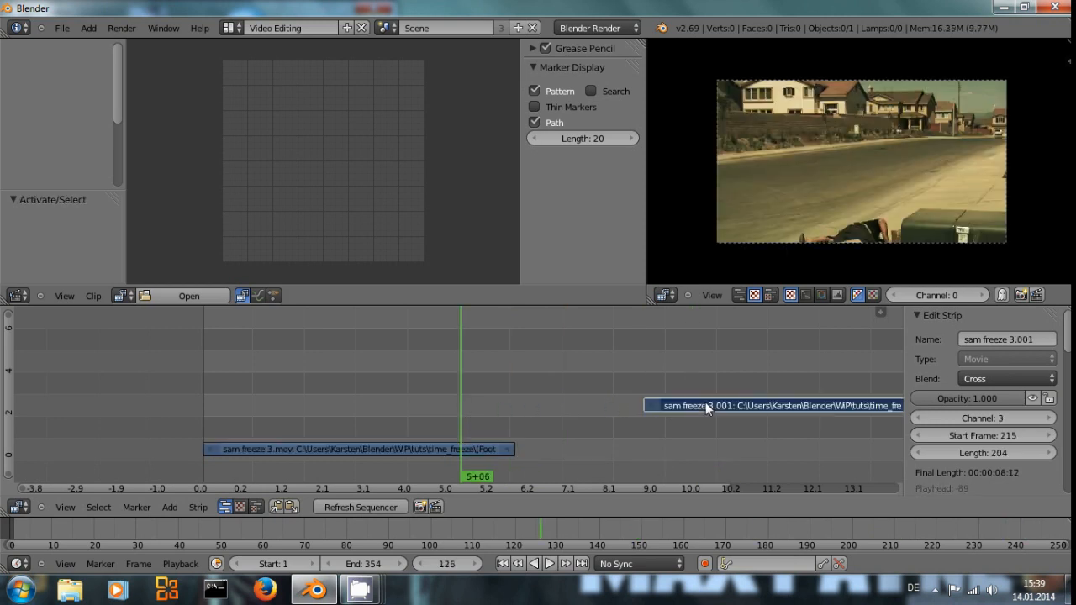
{"action": "key", "text": "g"}
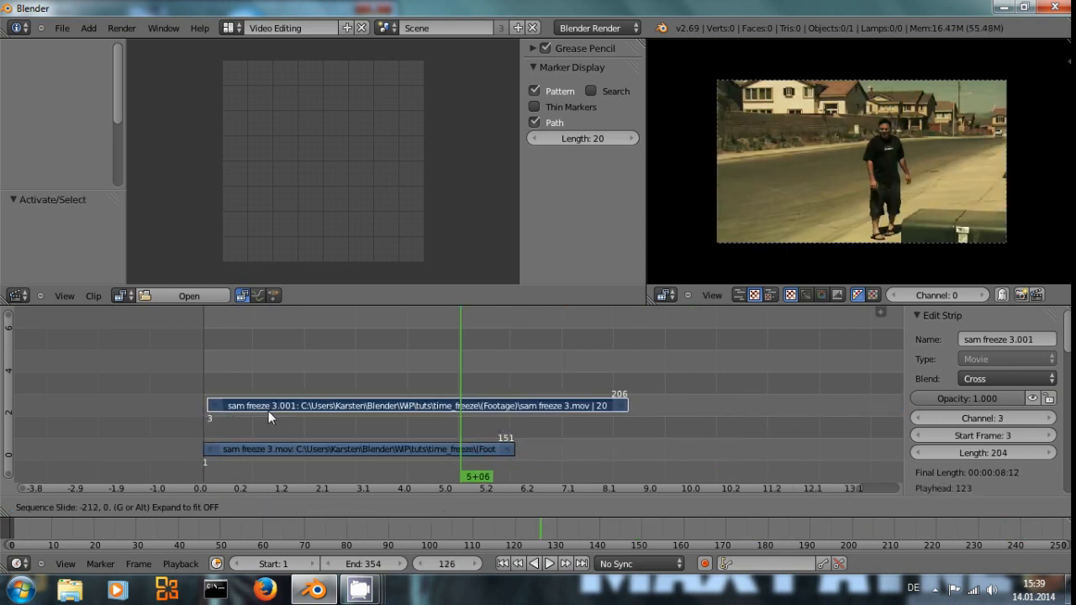
{"action": "left_click", "coordinate": [264, 410]}
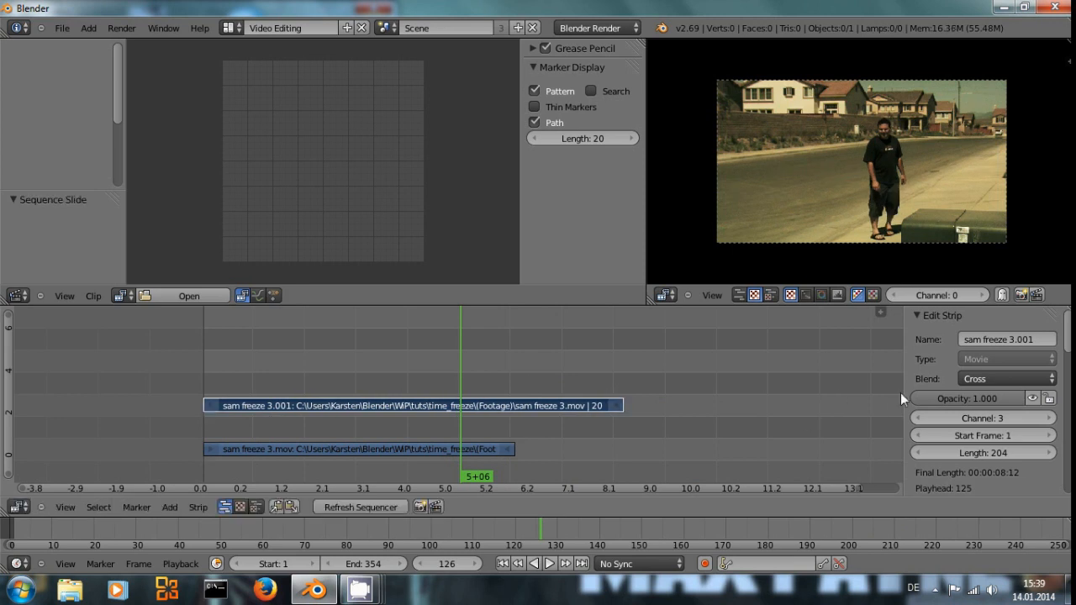
Set the opacity of the channel 3 strip to 0.5.
{"action": "left_click", "coordinate": [965, 396]}
{"action": "type", "text": "0.5"}
{"action": "key", "text": "Return"}
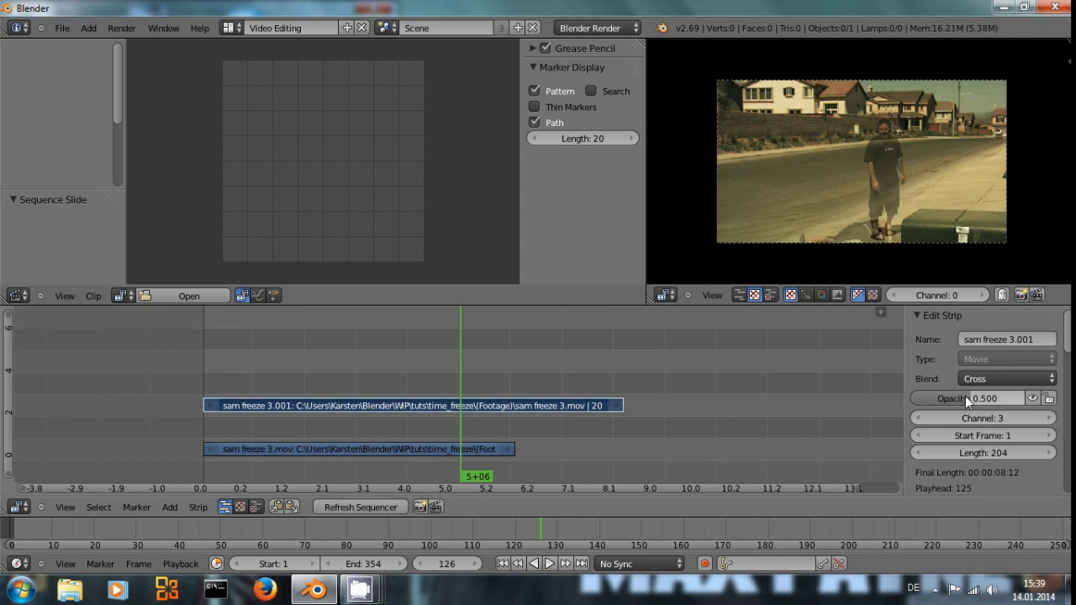
Step through the frames around 95 to 97 to examine the thrown box, ending with the playhead on frame 96.
{"action": "mouse_move", "coordinate": [425, 344]}
{"action": "left_mouse_down"}
{"action": "mouse_move", "coordinate": [324, 340]}
{"action": "mouse_move", "coordinate": [405, 339]}
{"action": "left_mouse_up"}
{"action": "key", "text": "Left"}
{"action": "key", "text": "Left"}
{"action": "key", "text": "Left"}
{"action": "key", "text": "Left"}
{"action": "key", "text": "Left"}
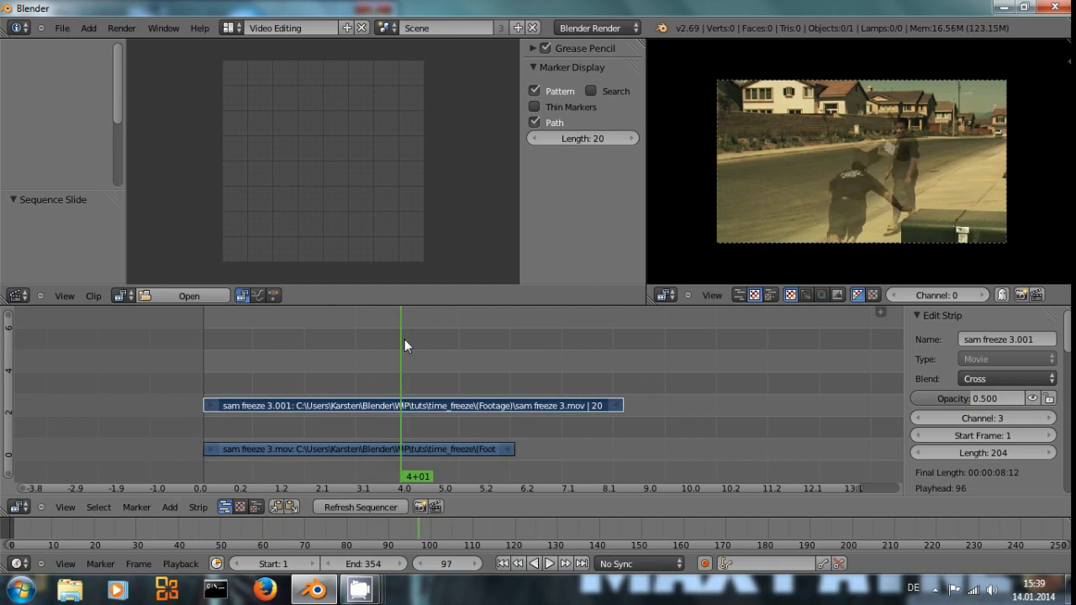
{"action": "key", "text": "Left"}
{"action": "key", "text": "Right"}
{"action": "key", "text": "Right"}
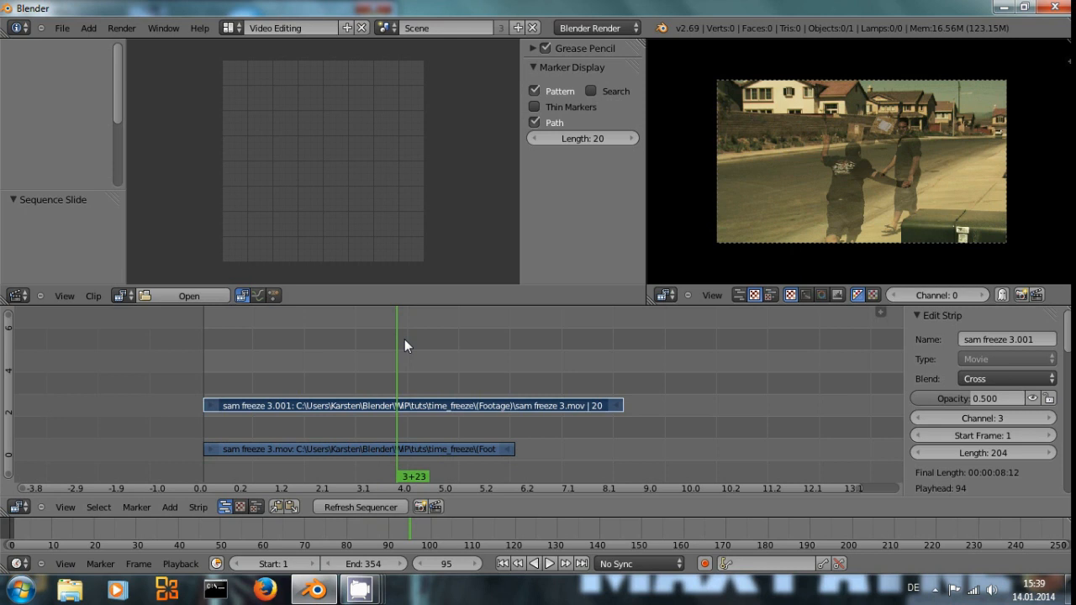
{"action": "key", "text": "Right"}
{"action": "key", "text": "Left"}
{"action": "key", "text": "Right"}
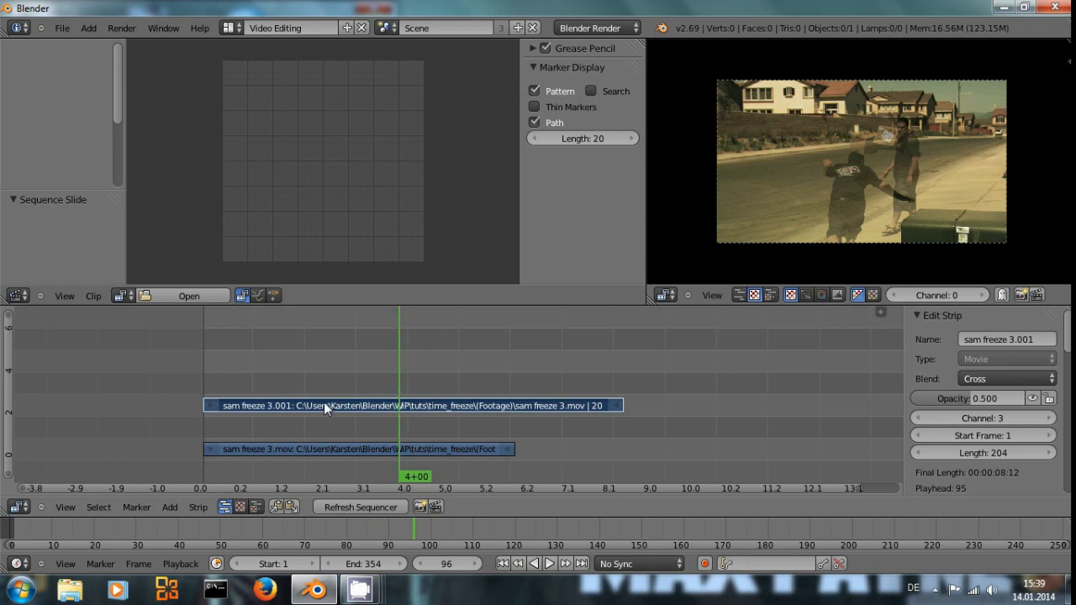
Slide the channel 3 strip to start at frame 54, and select the lower strip.
{"action": "key", "text": "g"}
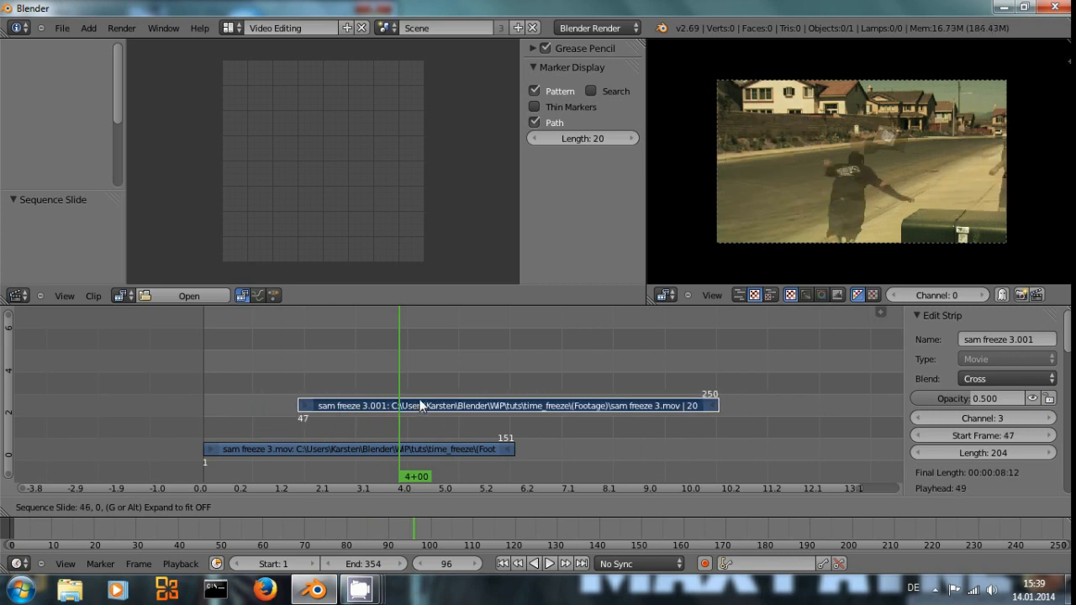
{"action": "left_click", "coordinate": [434, 404]}
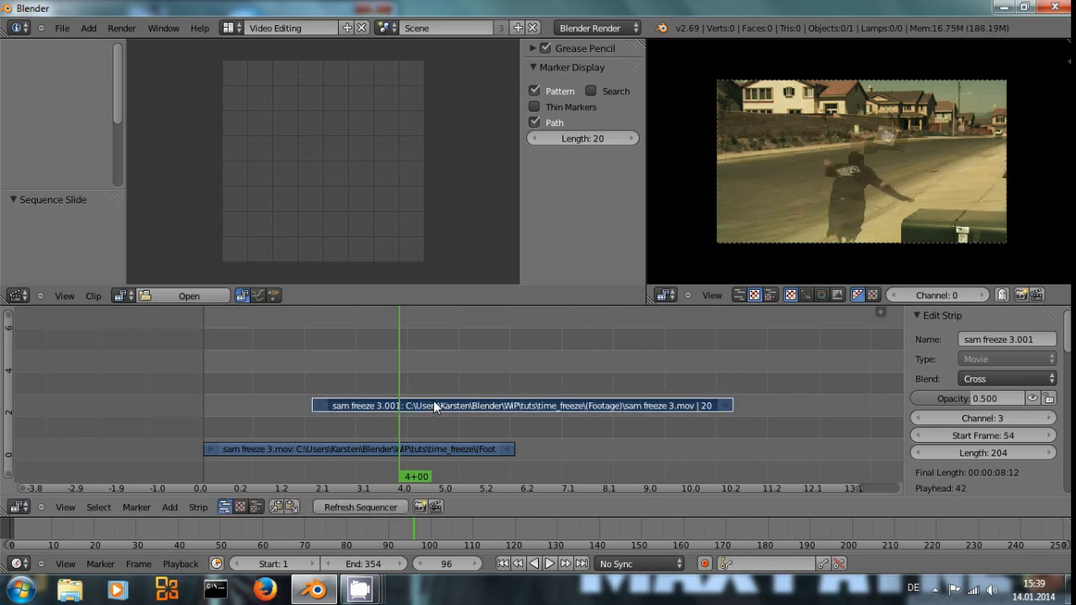
{"action": "right_click", "coordinate": [404, 450]}
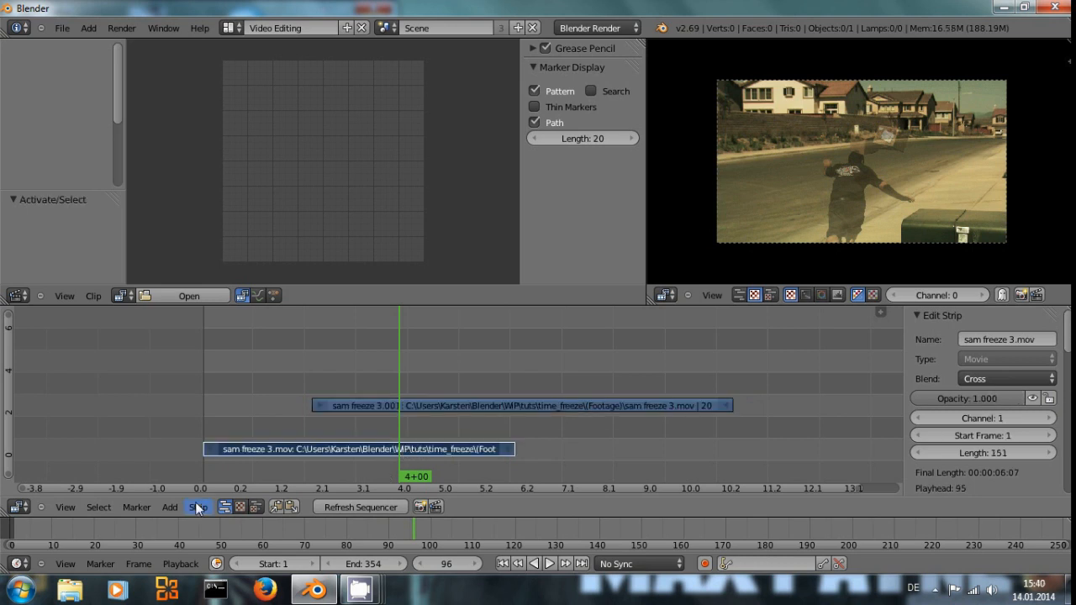
Step back and forth to frame 90 and refresh the sequencer to examine the overlaid footage before the throw.
{"action": "key", "text": "Left"}
{"action": "key", "text": "Left"}
{"action": "key", "text": "Left"}
{"action": "key", "text": "Left"}
{"action": "key", "text": "Right"}
{"action": "key", "text": "Right"}
{"action": "key", "text": "Right"}
{"action": "key", "text": "Right"}
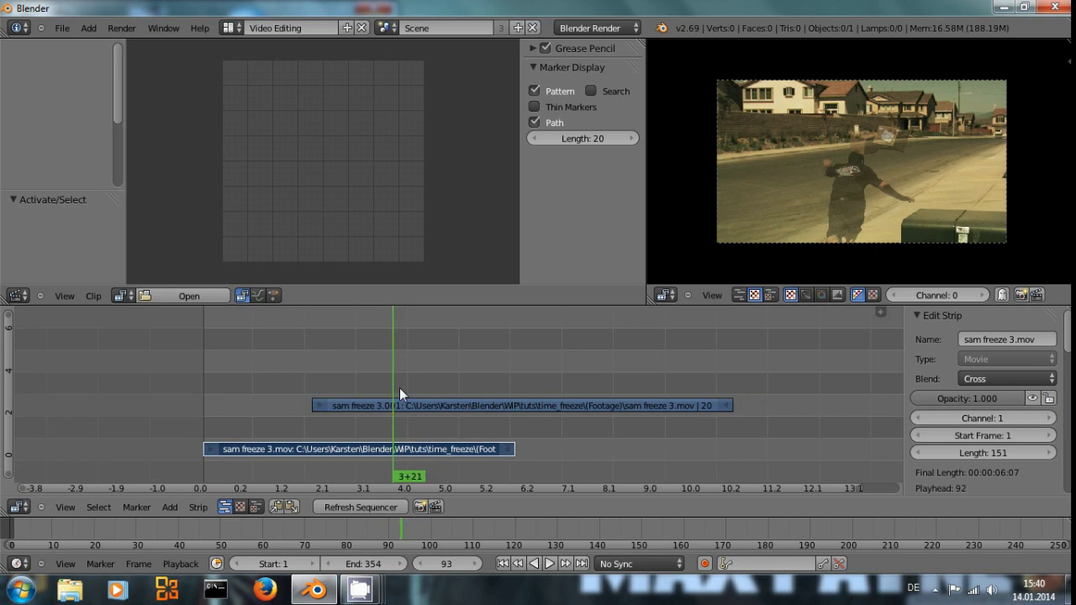
{"action": "key", "text": "Left"}
{"action": "key", "text": "Left"}
{"action": "key", "text": "Left"}
{"action": "key", "text": "Left"}
{"action": "key", "text": "Left"}
{"action": "key", "text": "Left"}
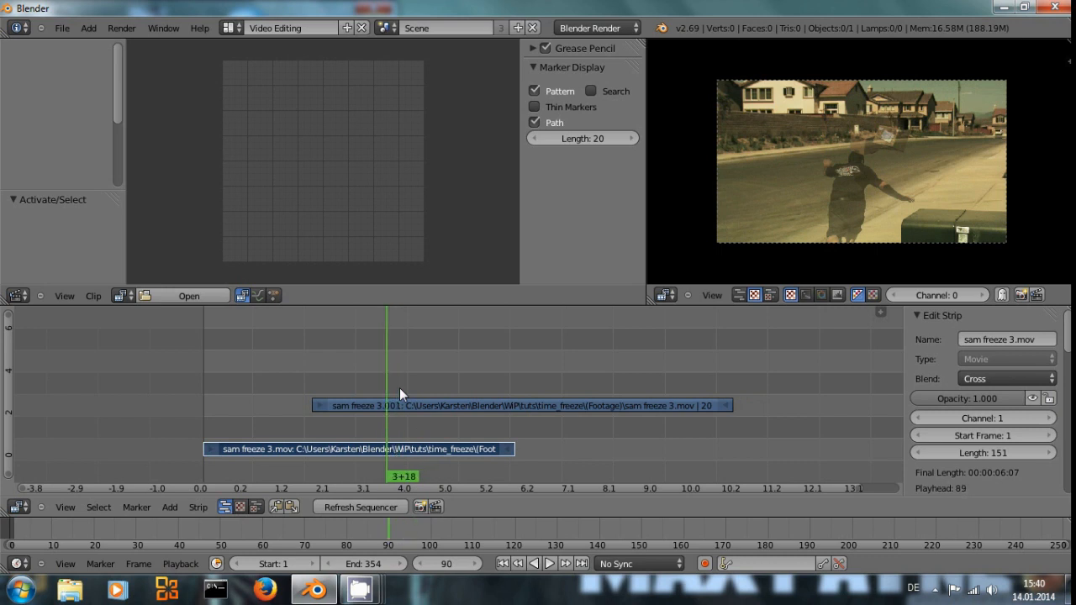
{"action": "left_click", "coordinate": [339, 507]}
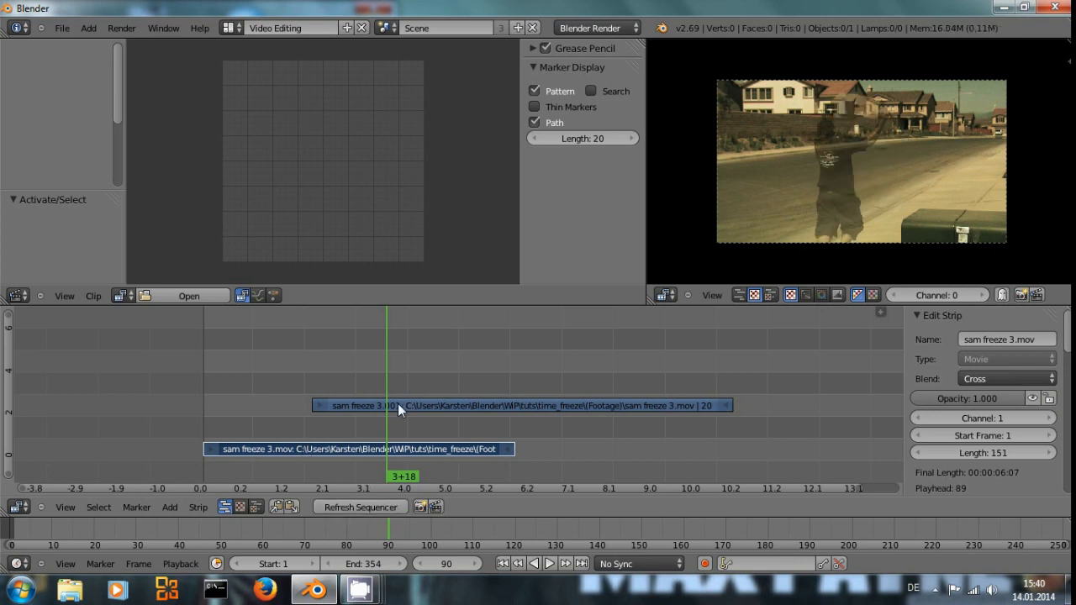
Step forward to frame 96 and hard-cut the lower strip there.
{"action": "key", "text": "Right"}
{"action": "key", "text": "Right"}
{"action": "key", "text": "Right"}
{"action": "key", "text": "Right"}
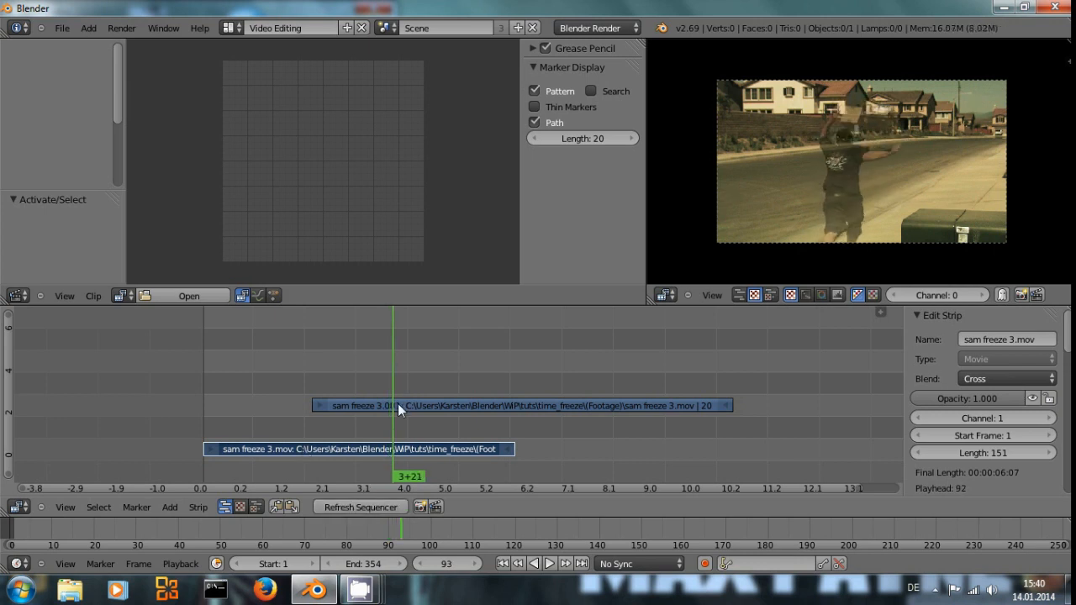
{"action": "key", "text": "Right"}
{"action": "key", "text": "Right"}
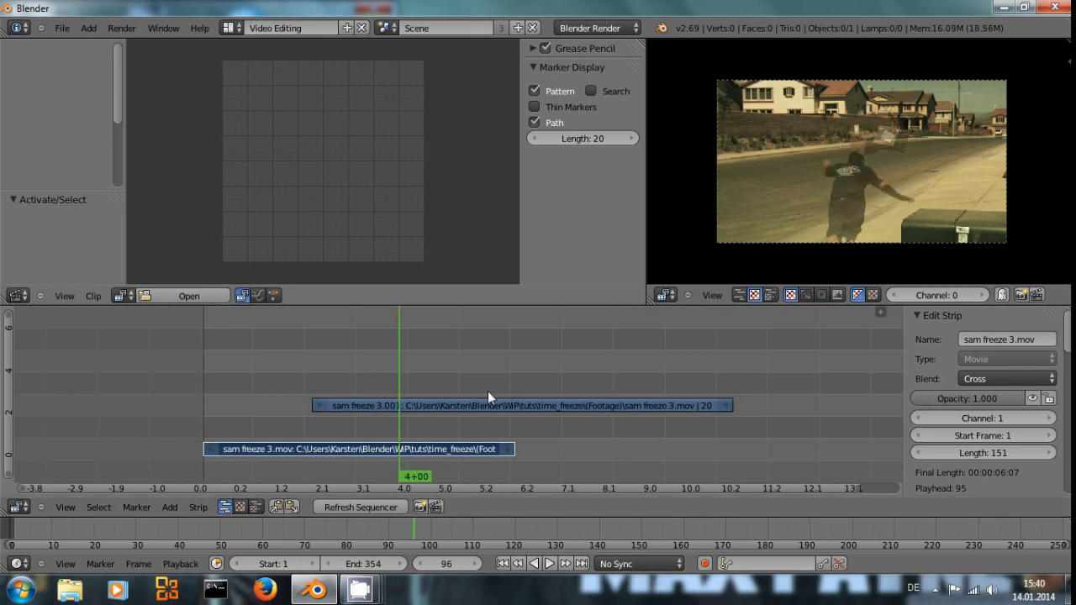
{"action": "left_click", "coordinate": [199, 507]}
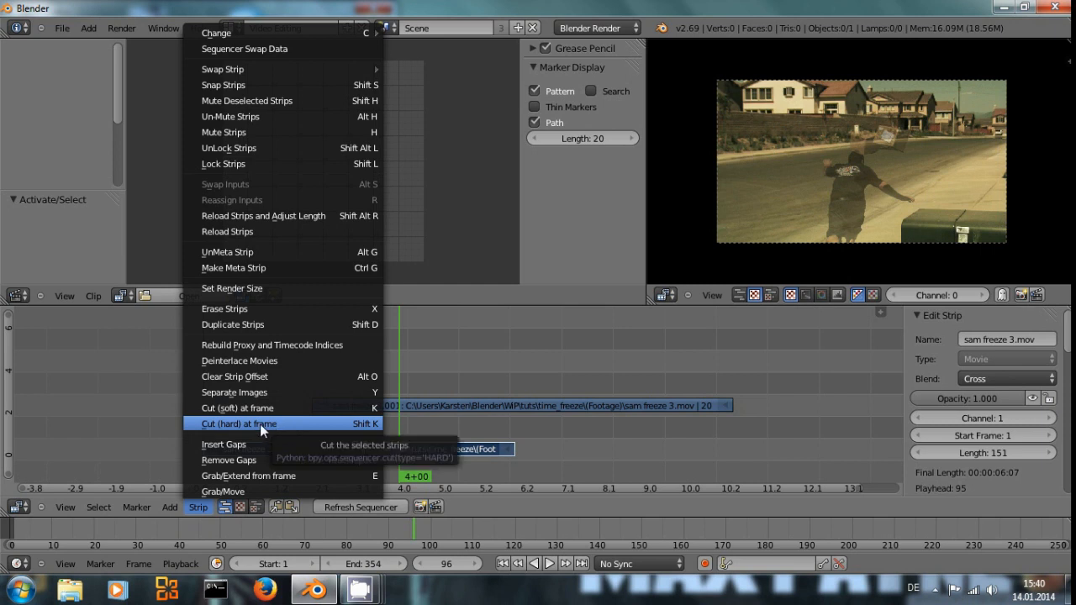
{"action": "left_click", "coordinate": [259, 424]}
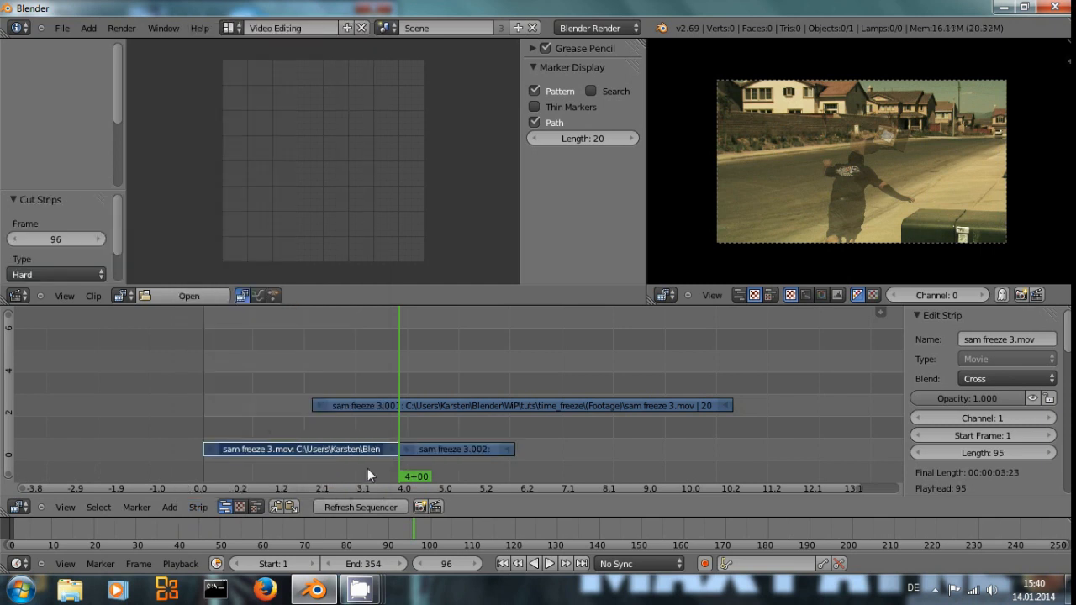
Move the second piece of the cut lower strip along channel 1 to start at the playhead on frame 237.
{"action": "left_click", "coordinate": [433, 452]}
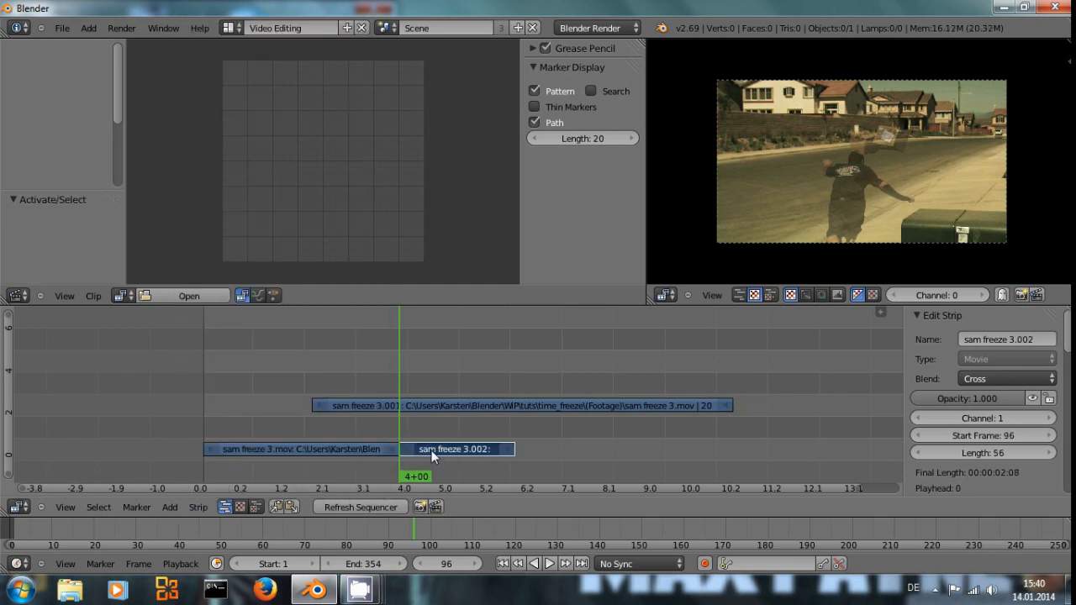
{"action": "key", "text": "g"}
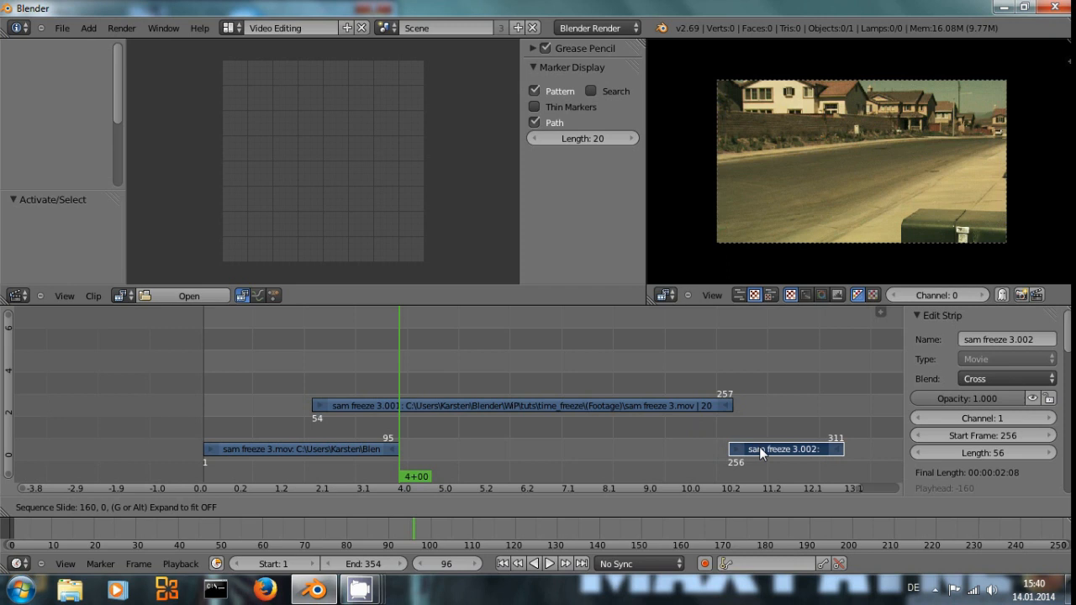
{"action": "left_click", "coordinate": [762, 447]}
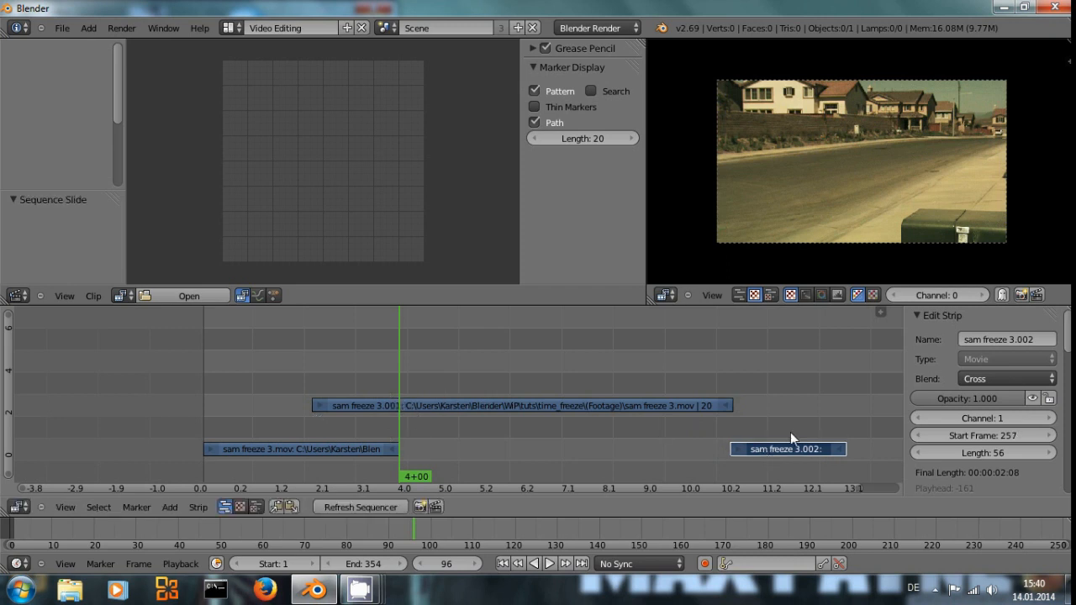
{"action": "left_click_drag", "start_coordinate": [735, 388], "coordinate": [688, 372]}
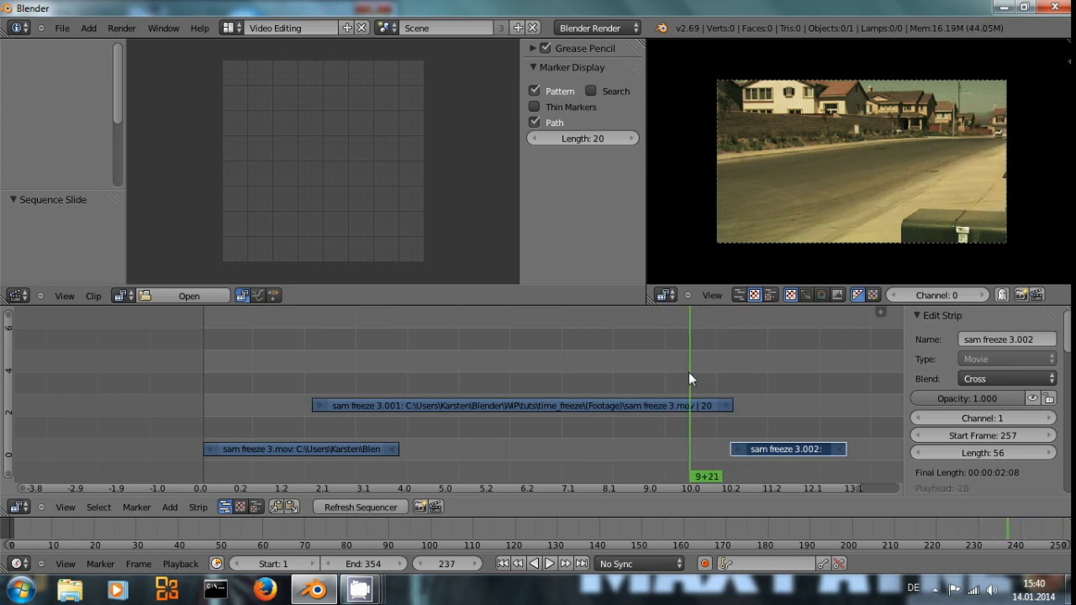
{"action": "right_click", "coordinate": [768, 449]}
{"action": "key", "text": "g"}
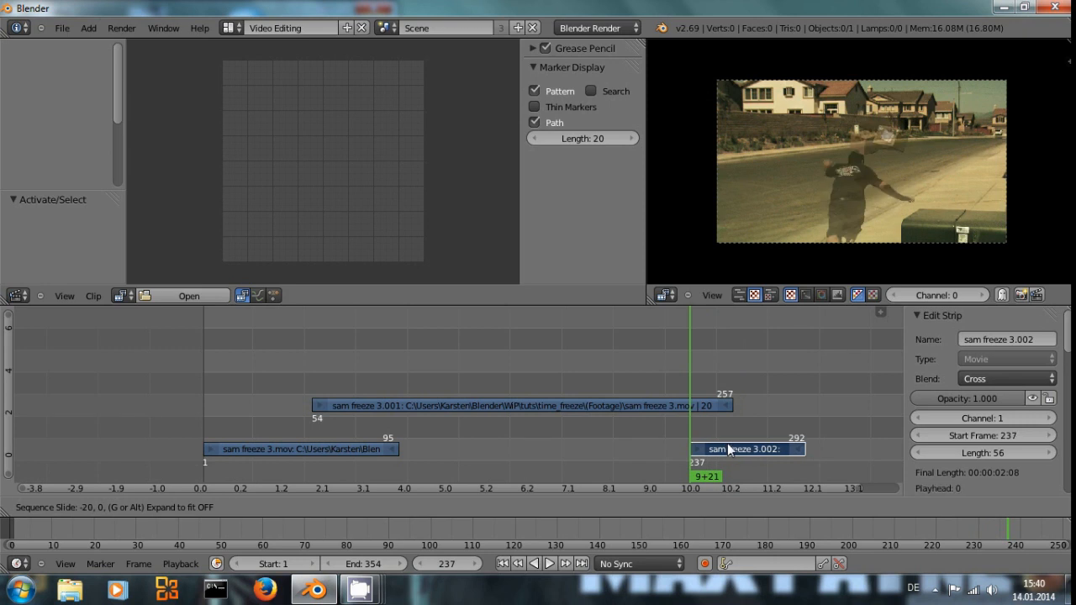
{"action": "left_click", "coordinate": [726, 442]}
Extend the end of the first lower piece to frame 236, up against the second piece, to hold its last frame.
{"action": "left_click_drag", "start_coordinate": [687, 372], "coordinate": [389, 390]}
{"action": "scroll", "coordinate": [426, 474], "scroll_direction": "up", "scroll_amount": 1}
{"action": "right_click", "coordinate": [389, 450]}
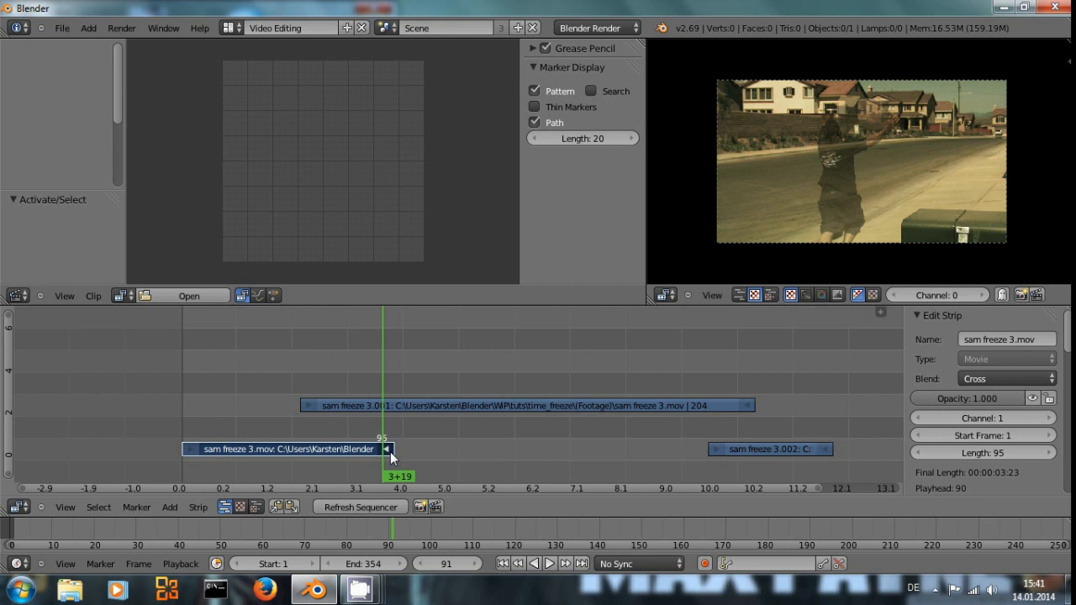
{"action": "key", "text": "Right"}
{"action": "key", "text": "Right"}
{"action": "key", "text": "Right"}
{"action": "key", "text": "Right"}
{"action": "key", "text": "Left"}
{"action": "key", "text": "Left"}
{"action": "key", "text": "Left"}
{"action": "key", "text": "Left"}
{"action": "key", "text": "g"}
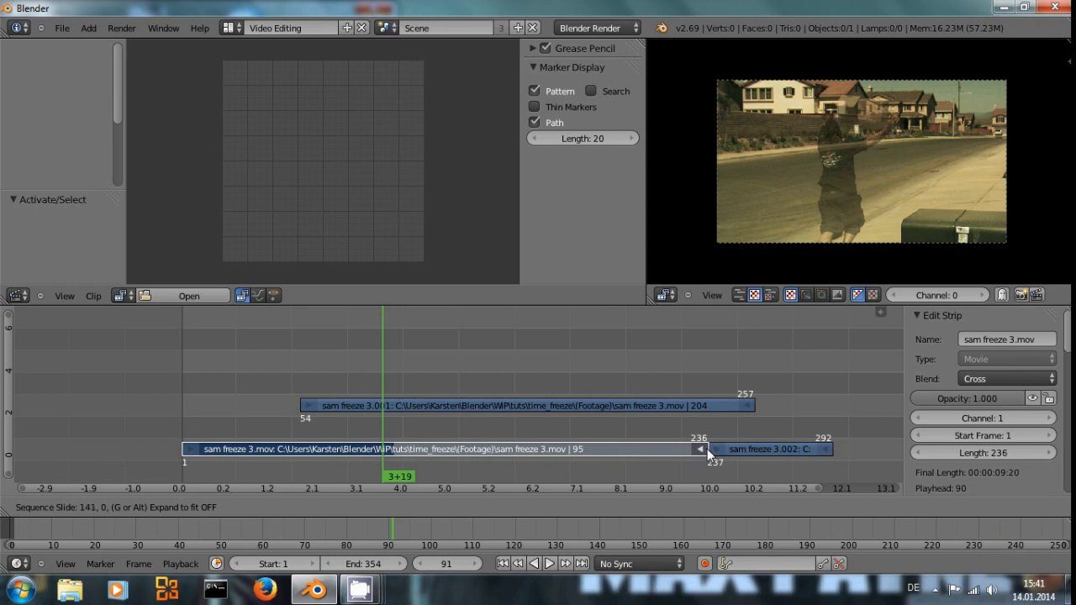
{"action": "left_click", "coordinate": [707, 449]}
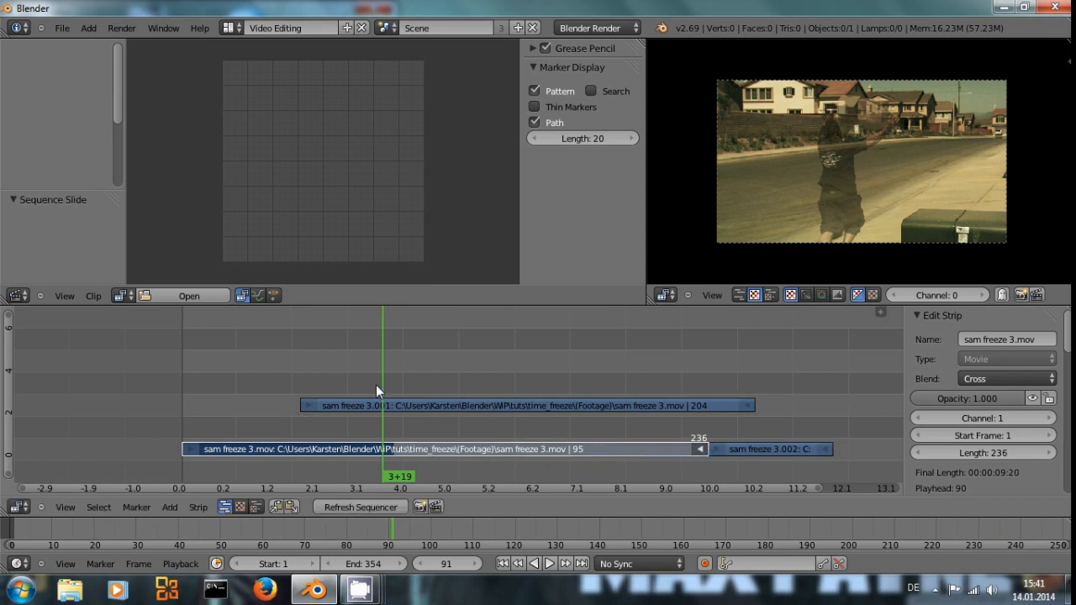
Step frame by frame between frames 91 and 97 to check where the extended strip freezes.
{"action": "key", "text": "Right"}
{"action": "key", "text": "Right"}
{"action": "key", "text": "Right"}
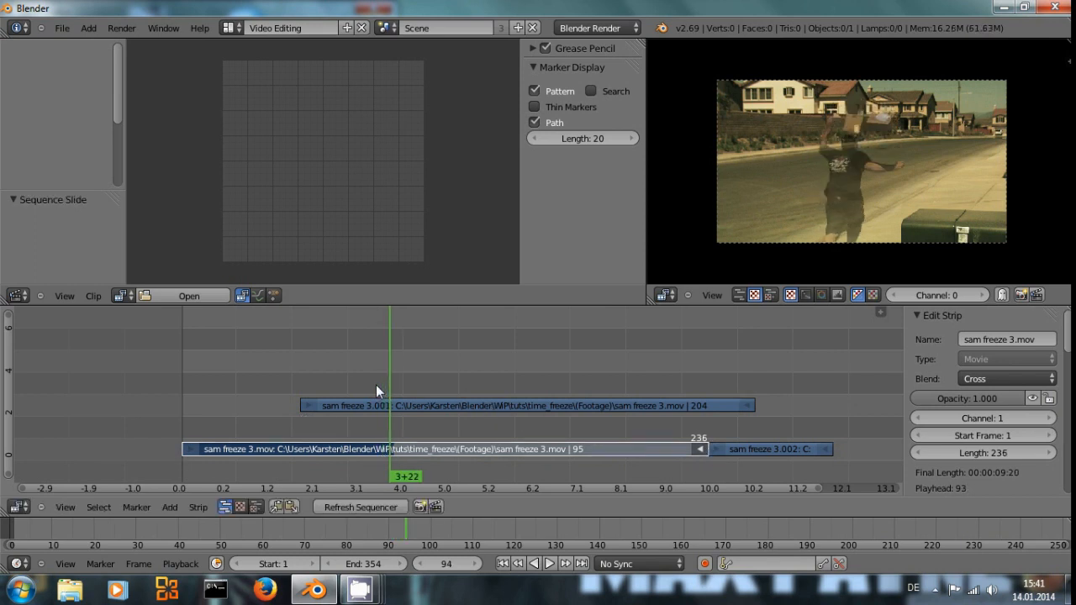
{"action": "key", "text": "Right"}
{"action": "key", "text": "Right"}
{"action": "key", "text": "Right"}
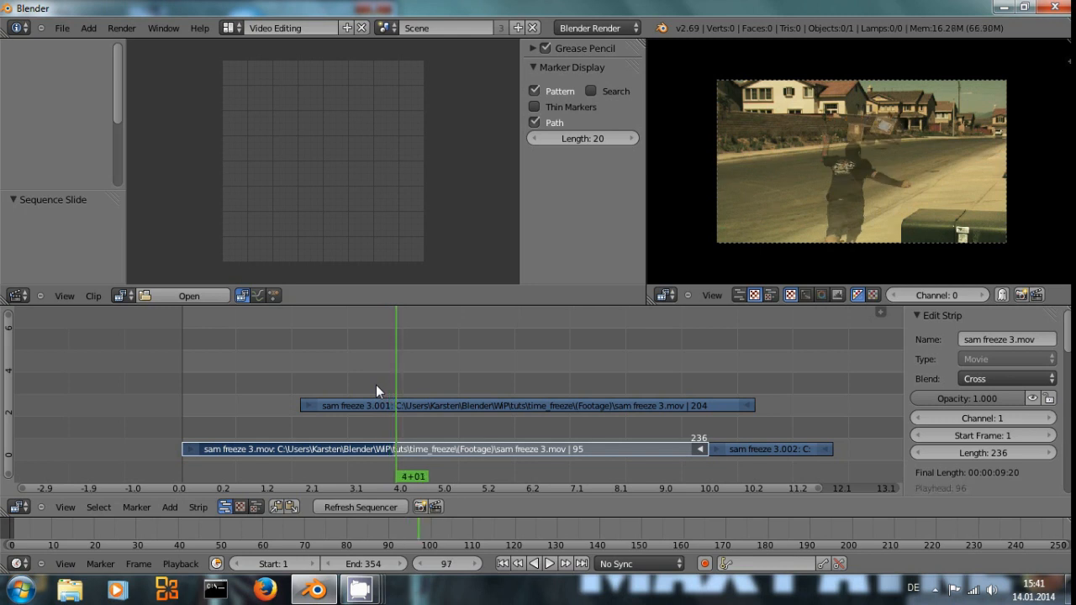
{"action": "key", "text": "Left"}
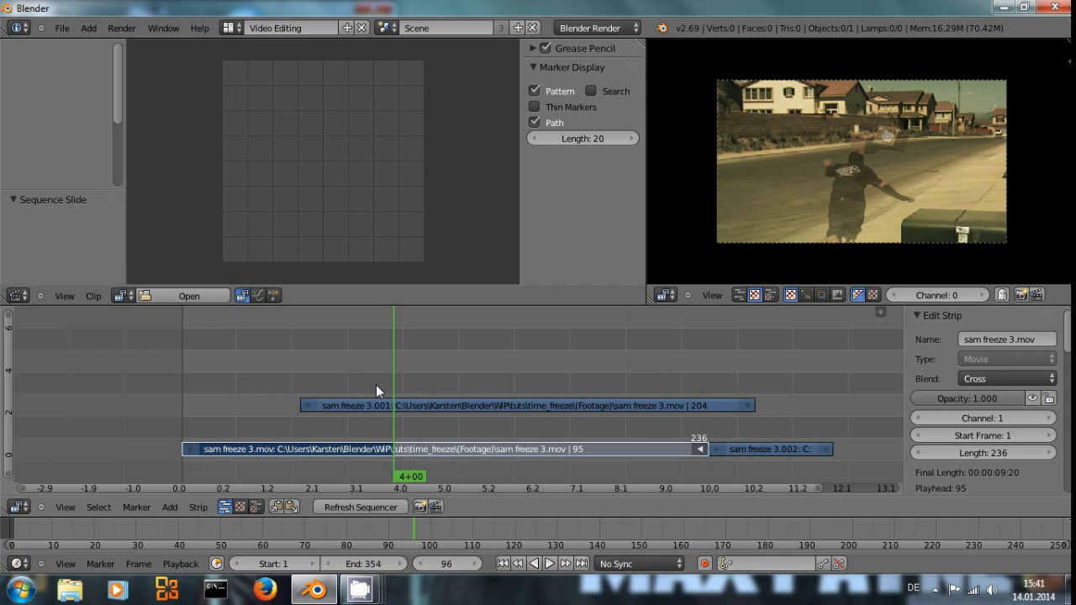
{"action": "key", "text": "Right"}
{"action": "key", "text": "Left"}
{"action": "key", "text": "Left"}
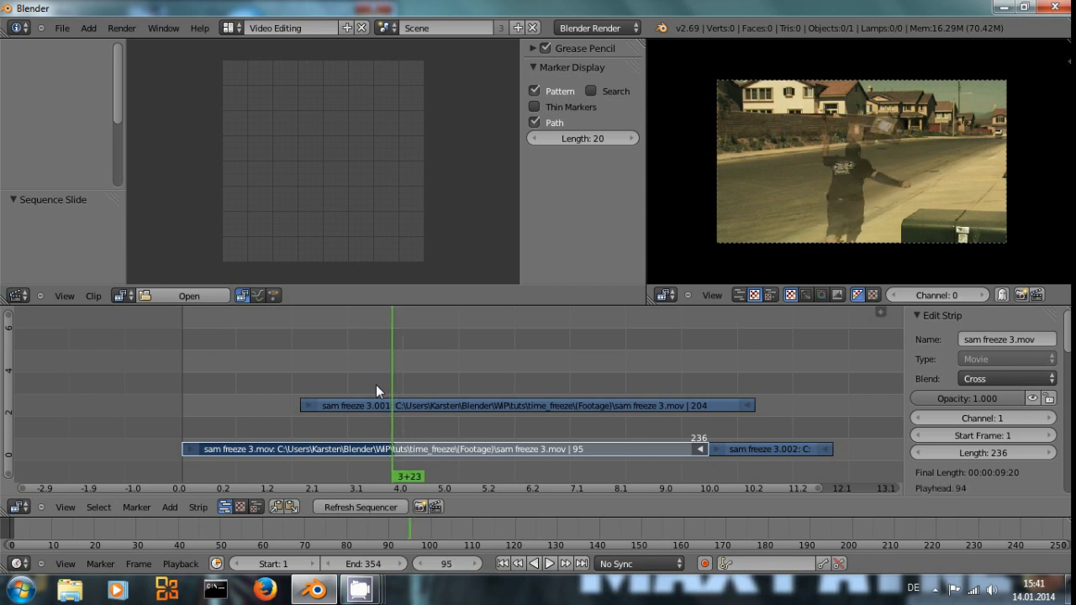
Refresh the sequencer, step back before the cut, and play the sequence to check the freeze.
{"action": "left_click", "coordinate": [330, 510]}
{"action": "key", "text": "Right"}
{"action": "key", "text": "Right"}
{"action": "key", "text": "Right"}
{"action": "key", "text": "Left"}
{"action": "key", "text": "Left"}
{"action": "key", "text": "Left"}
{"action": "key", "text": "Left"}
{"action": "key", "text": "Left"}
{"action": "key", "text": "Left"}
{"action": "key", "text": "Left"}
{"action": "key", "text": "Left"}
{"action": "key", "text": "Left"}
{"action": "key", "text": "Left"}
{"action": "key", "text": "Left"}
{"action": "key", "text": "Left"}
{"action": "key", "text": "Left"}
{"action": "key", "text": "Left"}
{"action": "key", "text": "Left"}
{"action": "key", "text": "Left"}
{"action": "key", "text": "Left"}
{"action": "key", "text": "Left"}
{"action": "key", "text": "Left"}
{"action": "key", "text": "Left"}
{"action": "key", "text": "alt+a"}
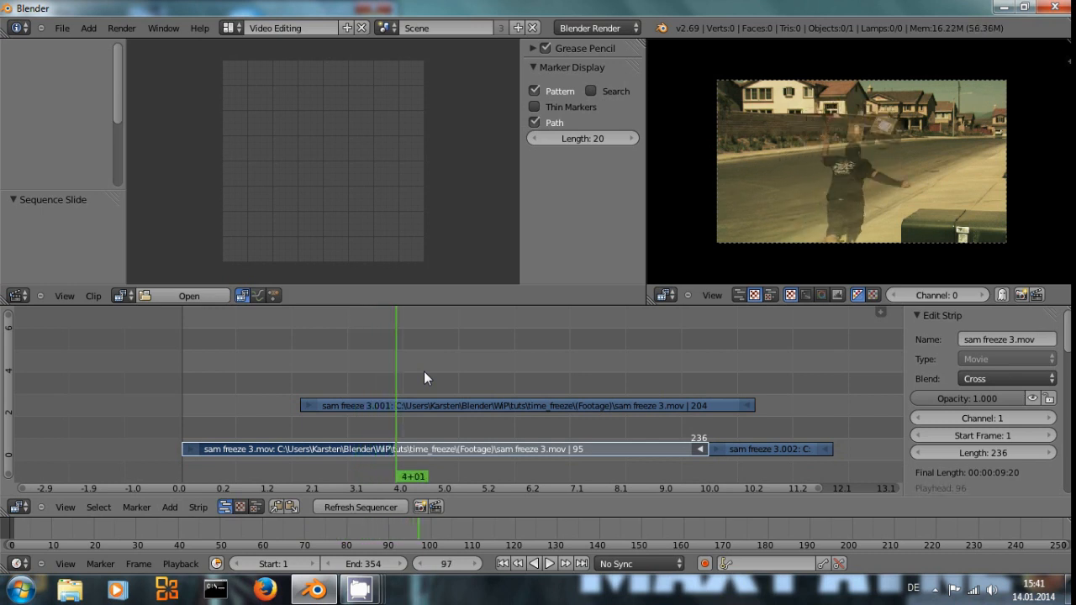
Refresh the sequencer and play the sequence from frame 62 past the last strip to check the freeze.
{"action": "left_click_drag", "start_coordinate": [395, 353], "coordinate": [318, 354]}
{"action": "left_click", "coordinate": [351, 506]}
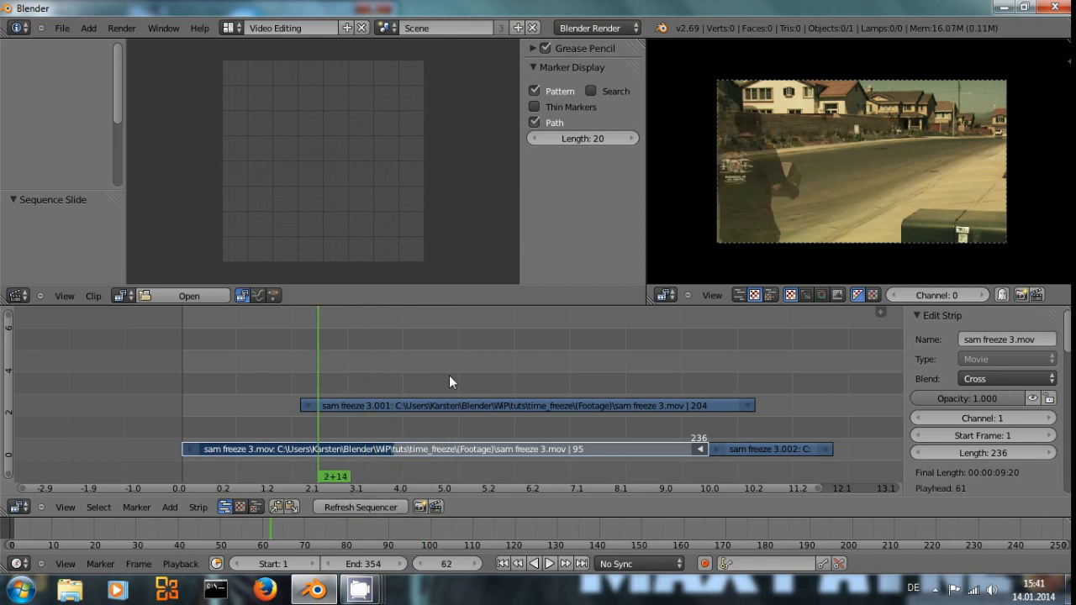
{"action": "key", "text": "alt+a"}
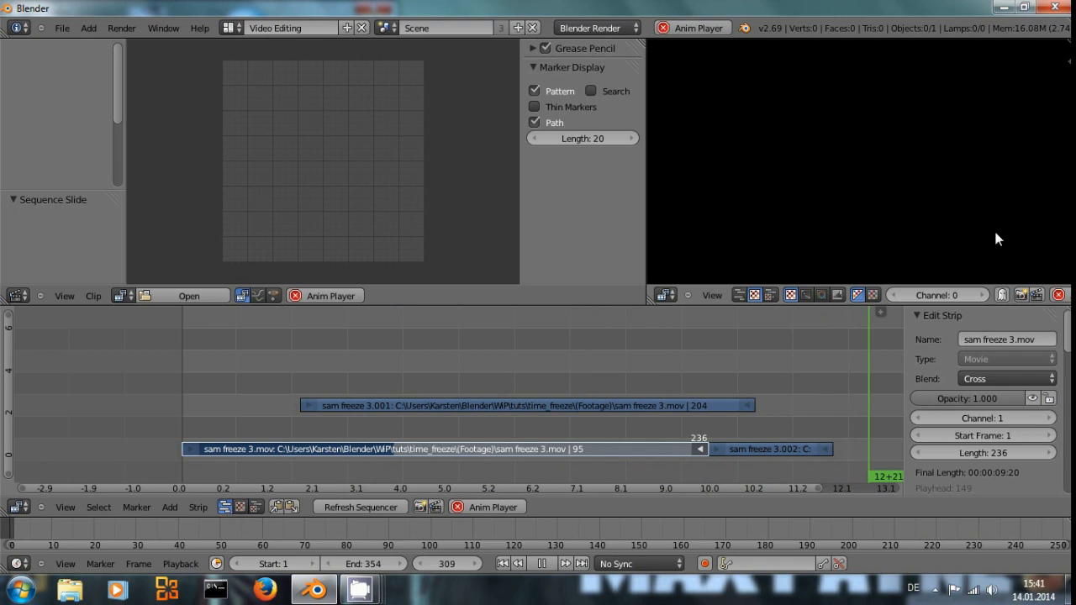
{"action": "key", "text": "alt+a"}
Set the scene's end frame to 292, where the last lower strip ends.
{"action": "left_click_drag", "start_coordinate": [835, 354], "coordinate": [831, 354]}
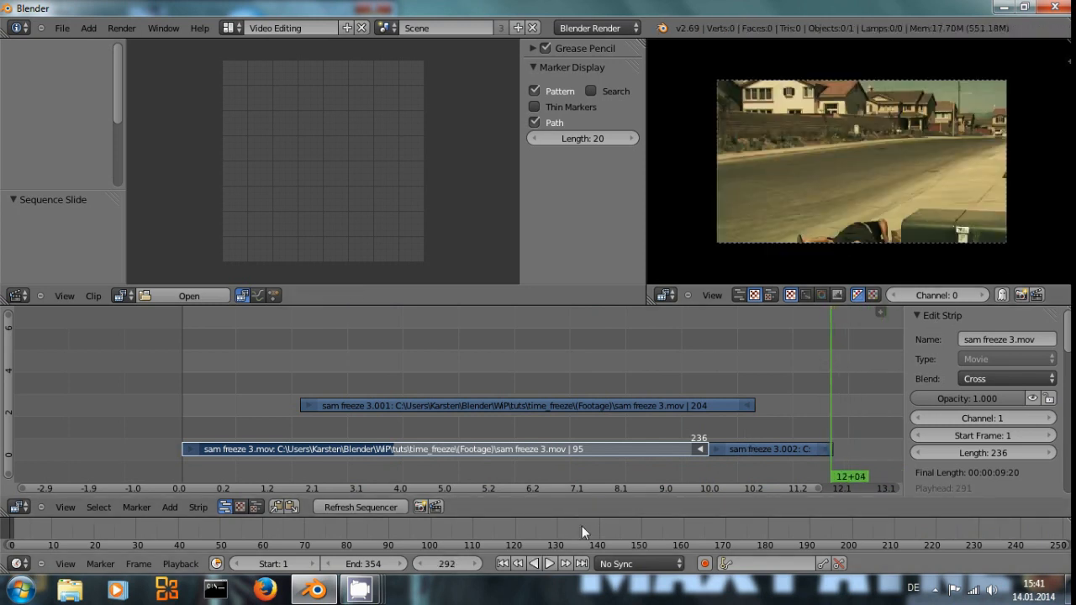
{"action": "key", "text": "e"}
Play the shortened sequence from its first frame through the freeze and return to frame 1.
{"action": "key", "text": "alt+a"}
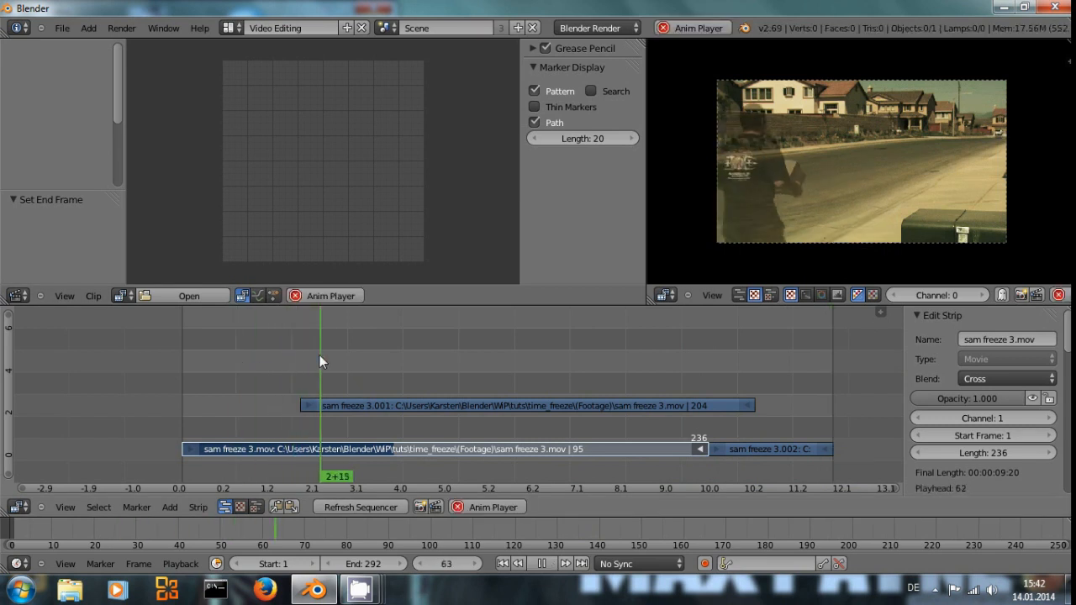
{"action": "key", "text": "alt+a"}
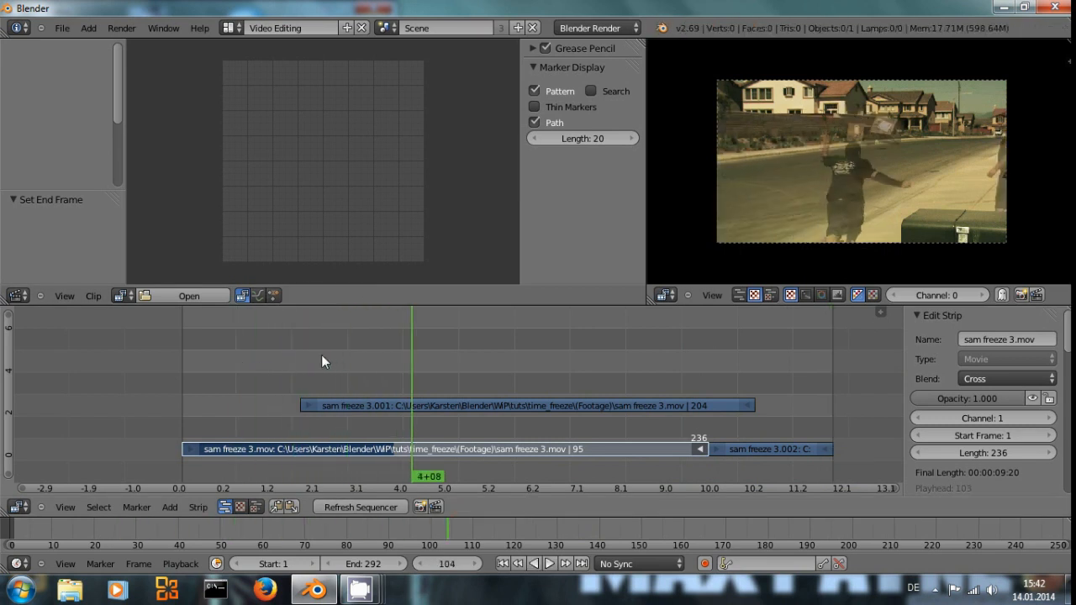
{"action": "key", "text": "shift+Left"}
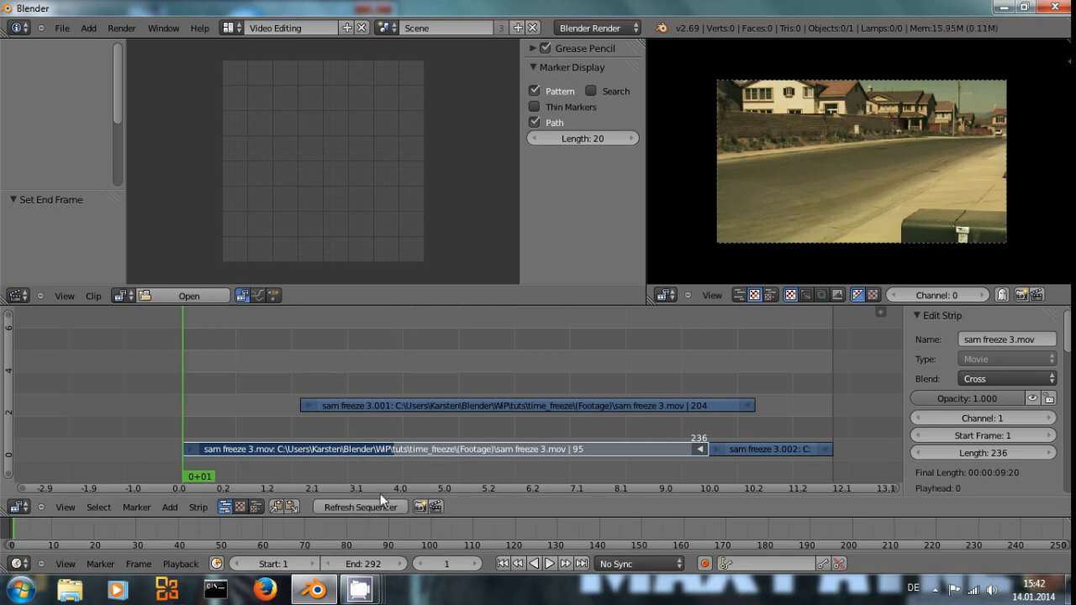
{"action": "key", "text": "alt+a"}
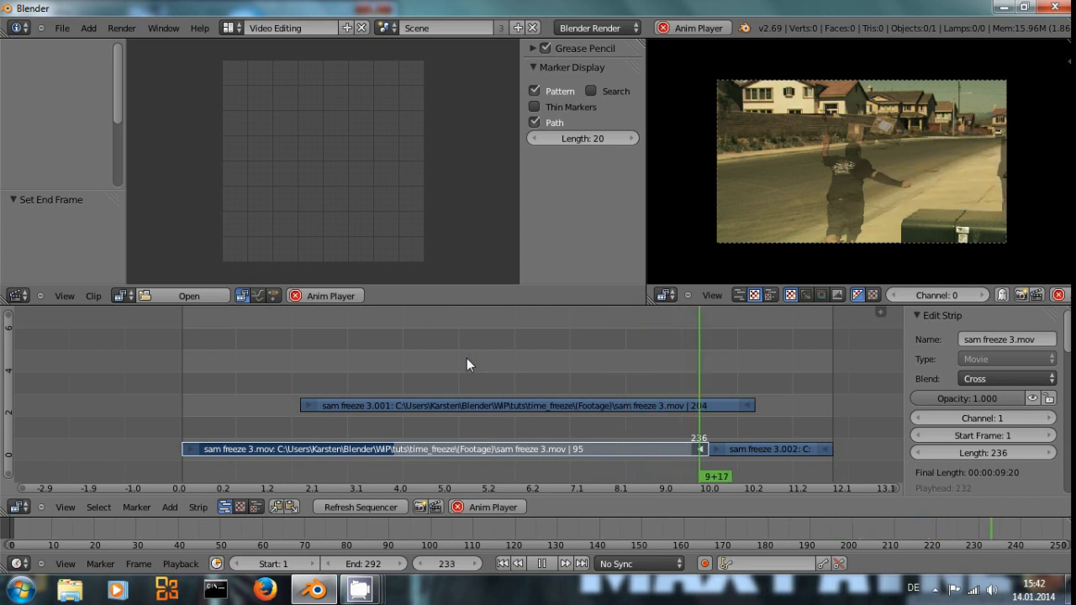
{"action": "key", "text": "alt+a"}
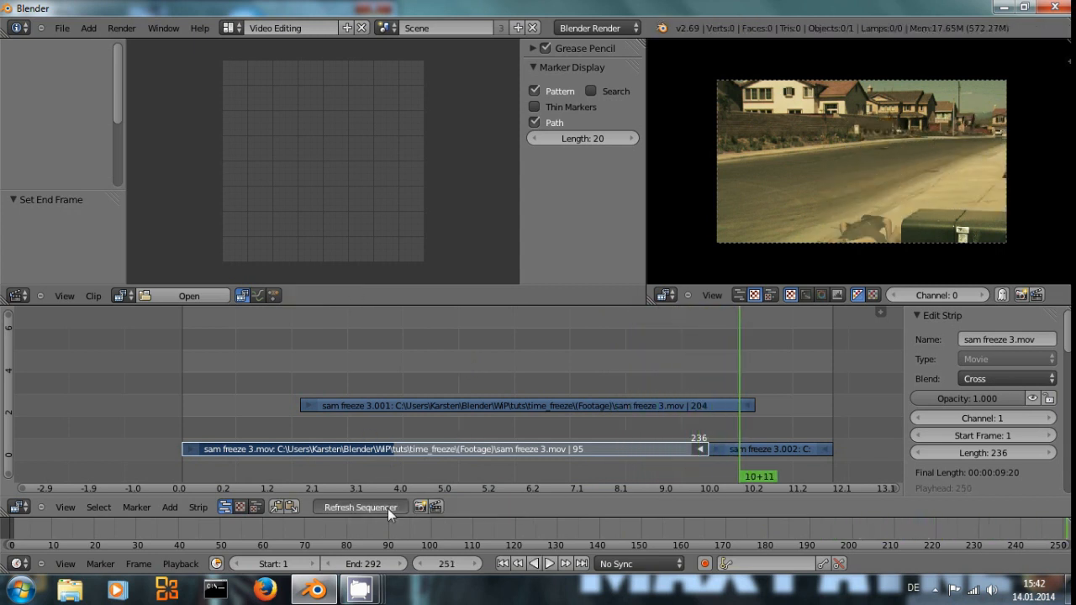
{"action": "key", "text": "shift+Left"}
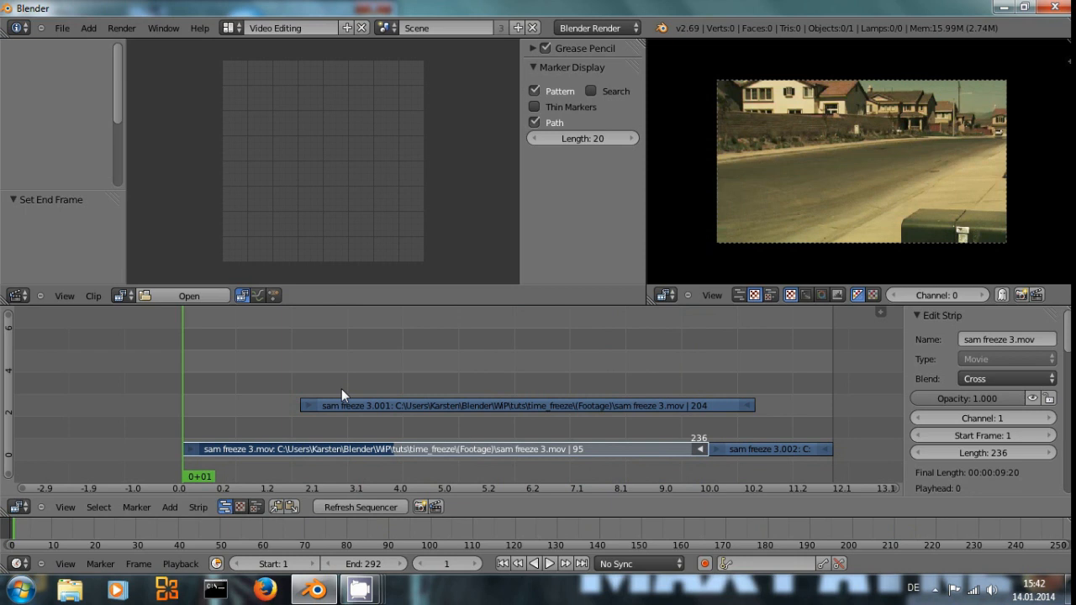
Load the sam freeze 3.mov clip into the movie clip editor.
{"action": "left_click", "coordinate": [134, 296]}
{"action": "left_click", "coordinate": [167, 291]}
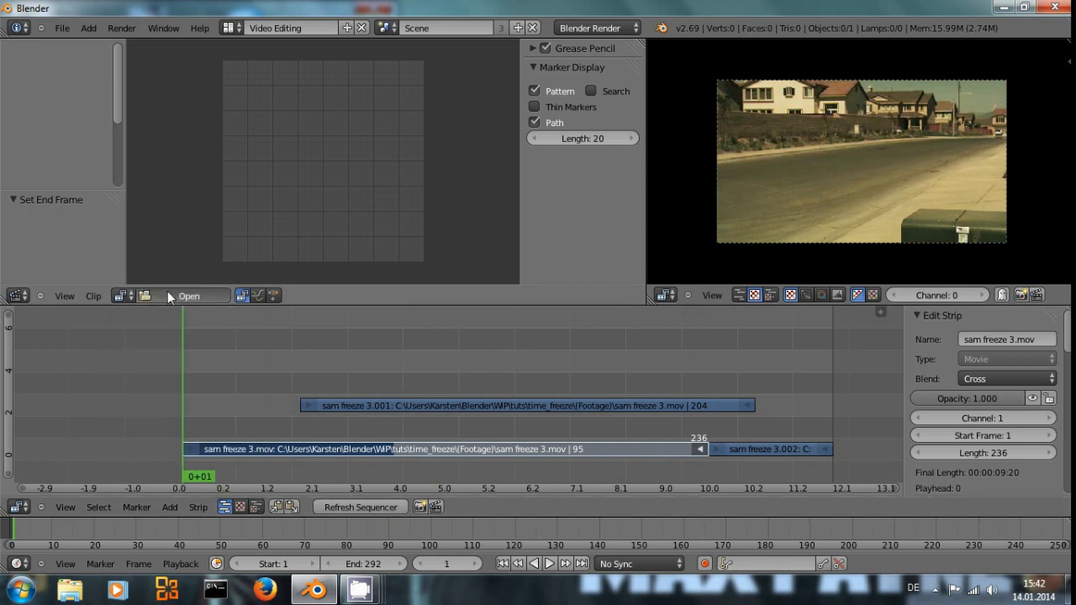
{"action": "left_click", "coordinate": [119, 404]}
{"action": "double_click", "coordinate": [247, 124]}
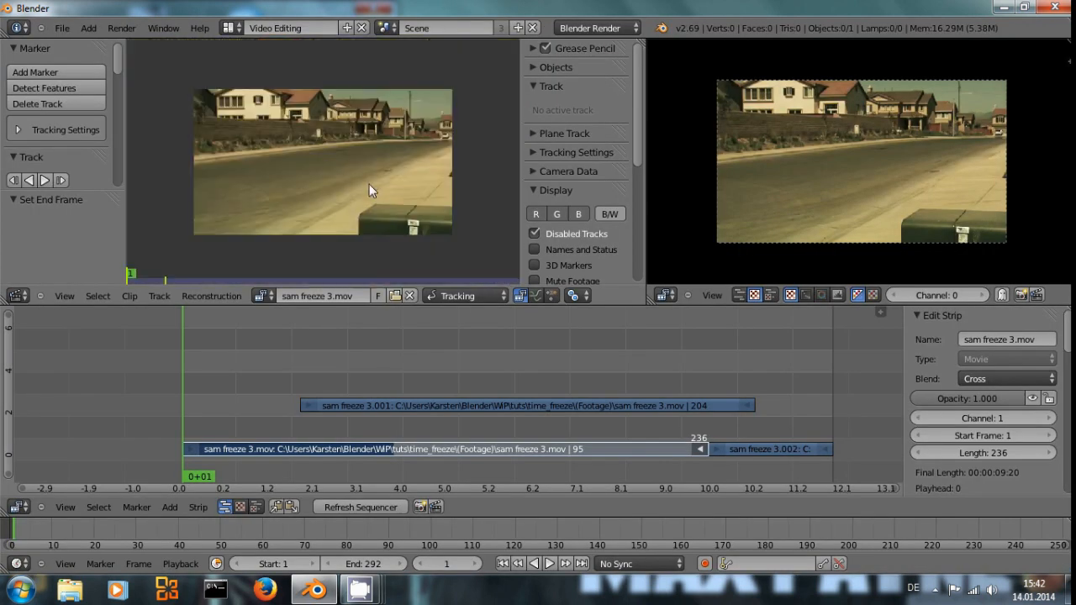
{"action": "scroll", "coordinate": [300, 160], "scroll_direction": "up", "scroll_amount": 1}
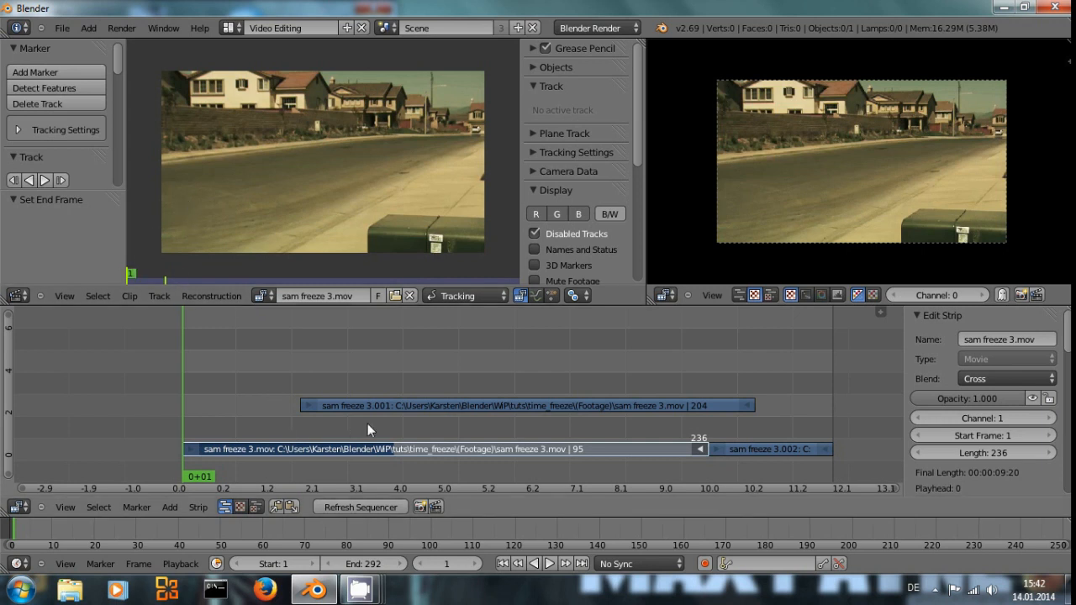
Play up to the box throw, compare frames 94 and 95, and leave the playhead on frame 95.
{"action": "key", "text": "alt+a"}
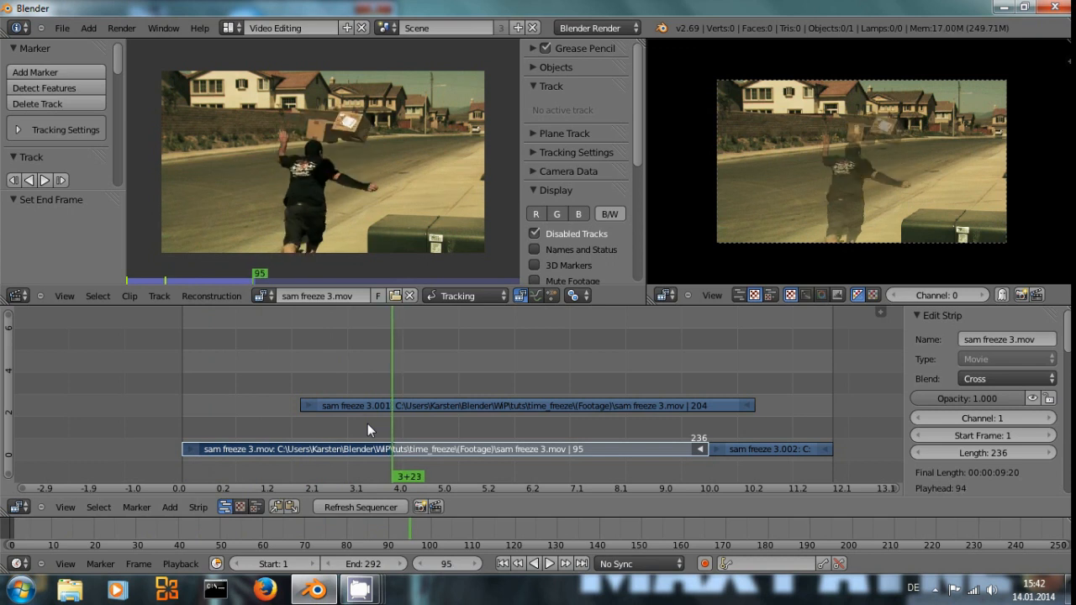
{"action": "key", "text": "Left"}
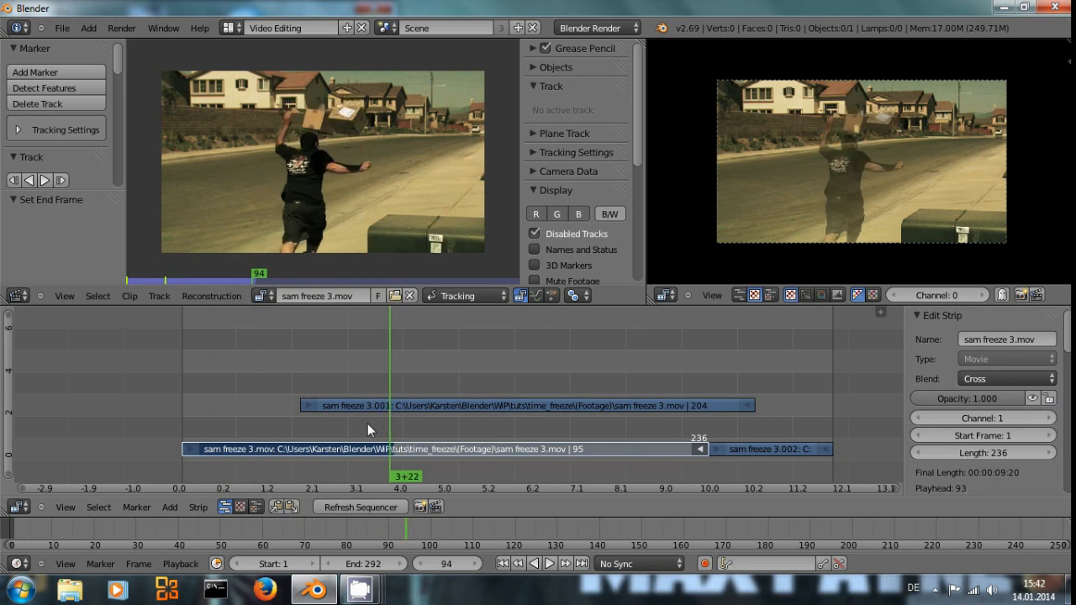
{"action": "key", "text": "Right"}
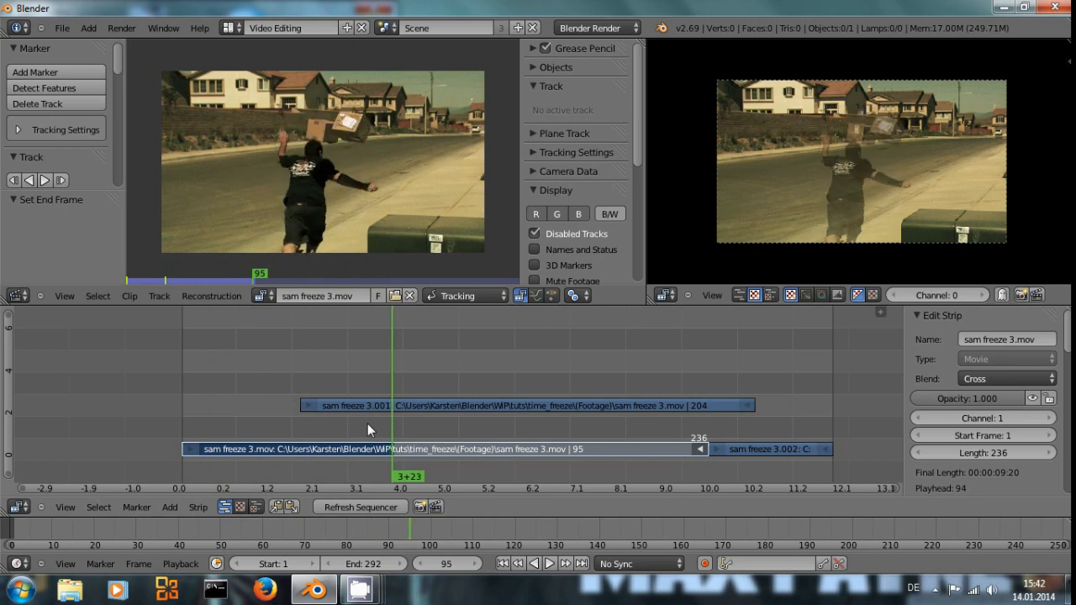
{"action": "key", "text": "Left"}
{"action": "key", "text": "Right"}
Switch the clip editor to Mask mode and maximize it to fill the whole window.
{"action": "scroll", "coordinate": [396, 419], "scroll_direction": "up", "scroll_amount": 4}
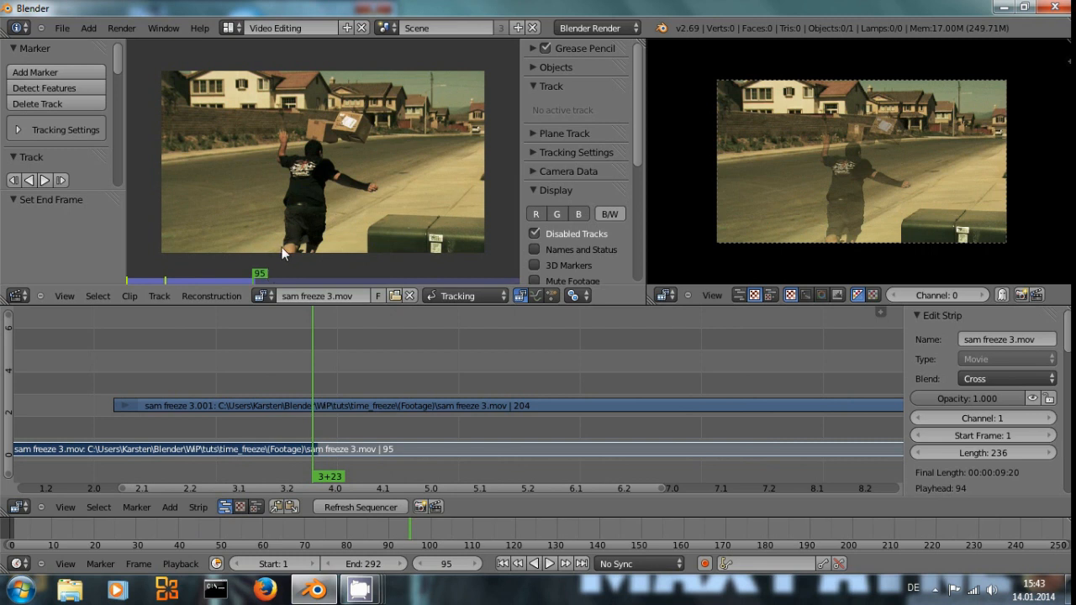
{"action": "scroll", "coordinate": [321, 187], "scroll_direction": "up", "scroll_amount": 2}
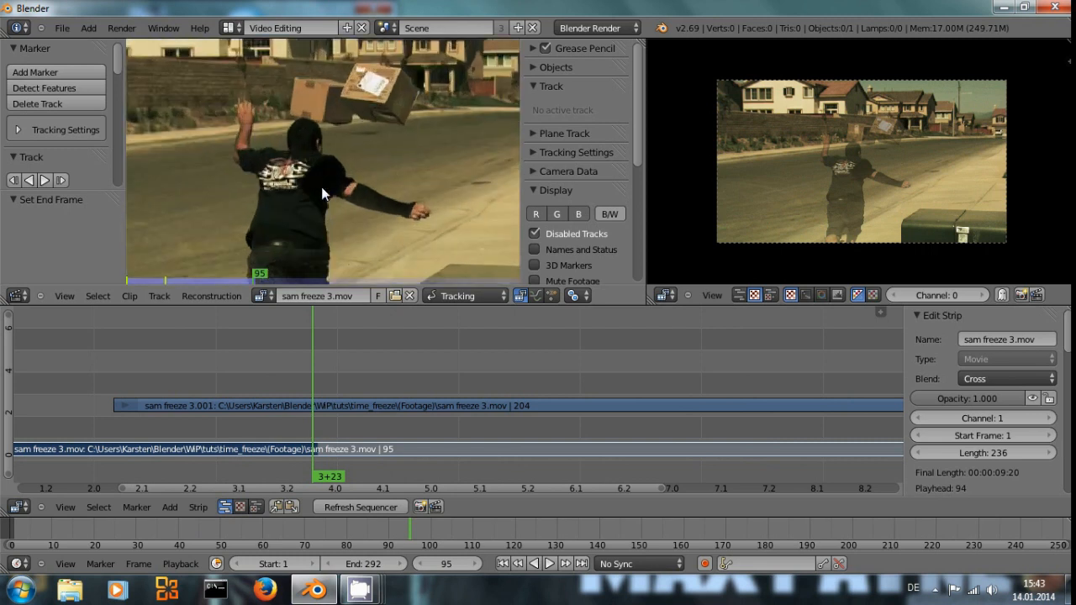
{"action": "scroll", "coordinate": [362, 220], "scroll_direction": "down", "scroll_amount": 2}
{"action": "left_click", "coordinate": [444, 294]}
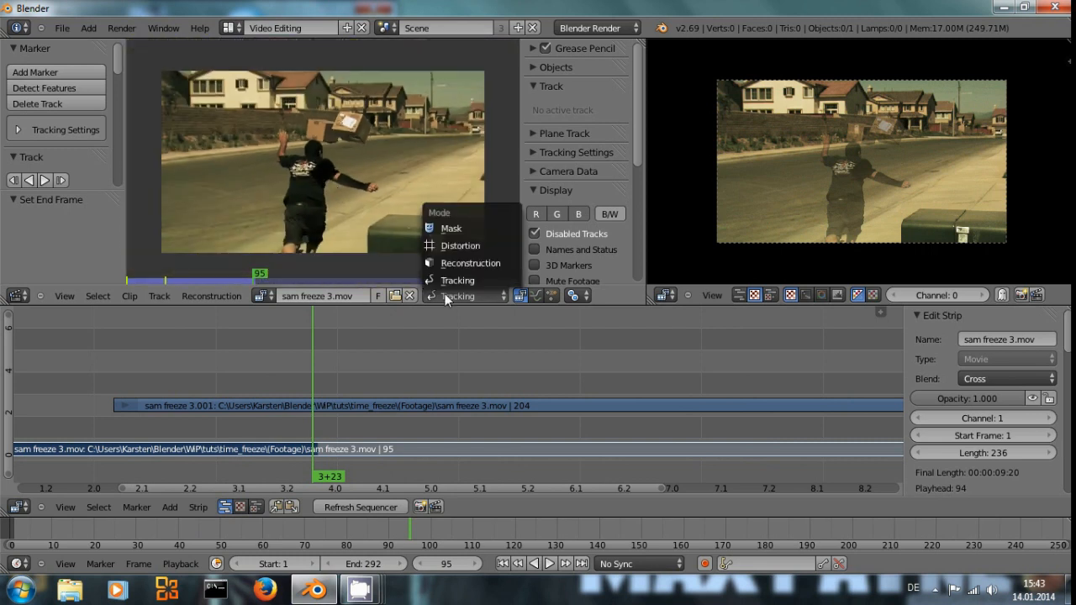
{"action": "left_click", "coordinate": [453, 228]}
{"action": "scroll", "coordinate": [302, 251], "scroll_direction": "up", "scroll_amount": 2}
{"action": "scroll", "coordinate": [302, 251], "scroll_direction": "down", "scroll_amount": 3}
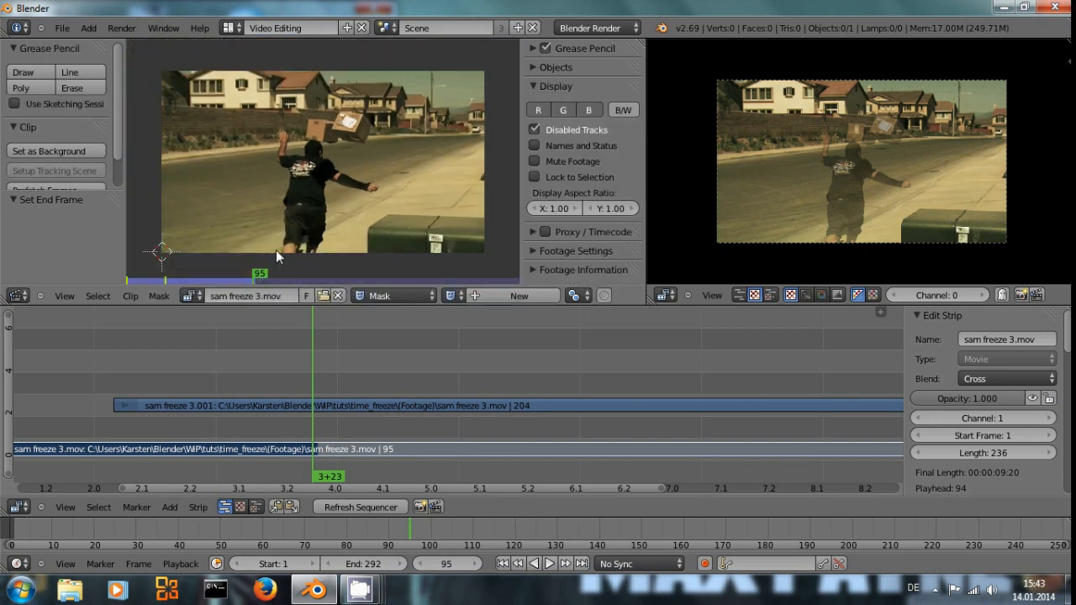
{"action": "scroll", "coordinate": [279, 240], "scroll_direction": "up", "scroll_amount": 3}
{"action": "key", "text": "ctrl+Up"}
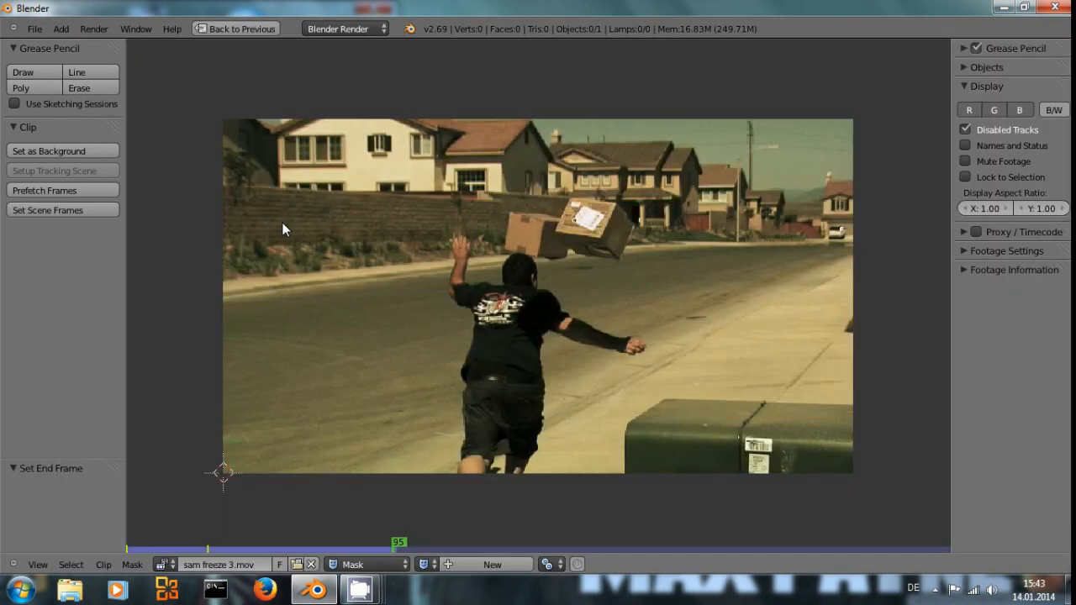
Create a new mask for the clip and name it Man.
{"action": "scroll", "coordinate": [521, 354], "scroll_direction": "up", "scroll_amount": 2}
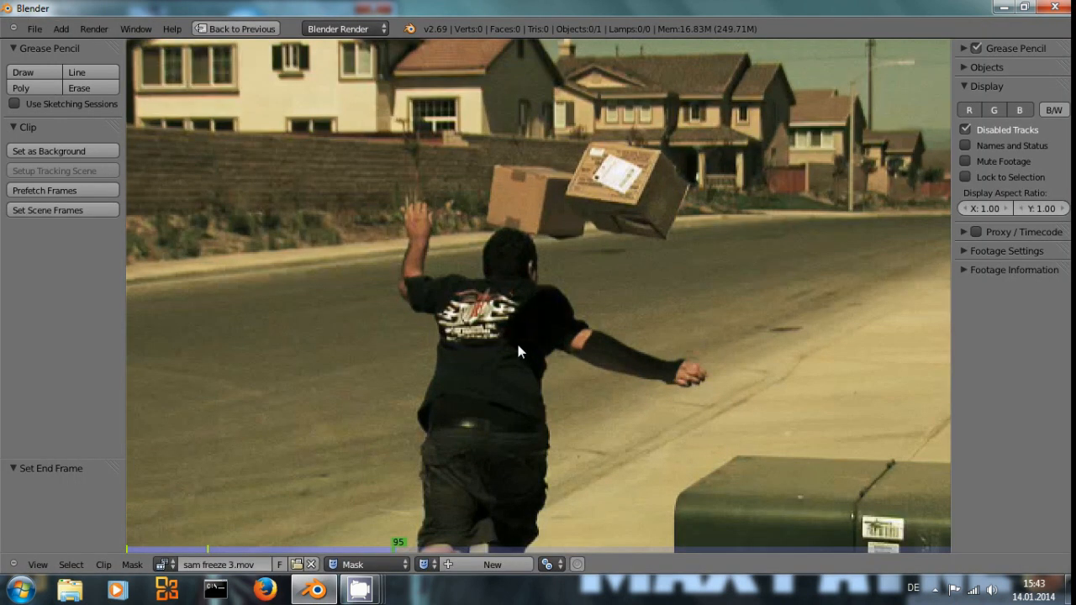
{"action": "scroll", "coordinate": [508, 327], "scroll_direction": "down", "scroll_amount": 2}
{"action": "middle_click_drag", "start_coordinate": [505, 321], "coordinate": [480, 358]}
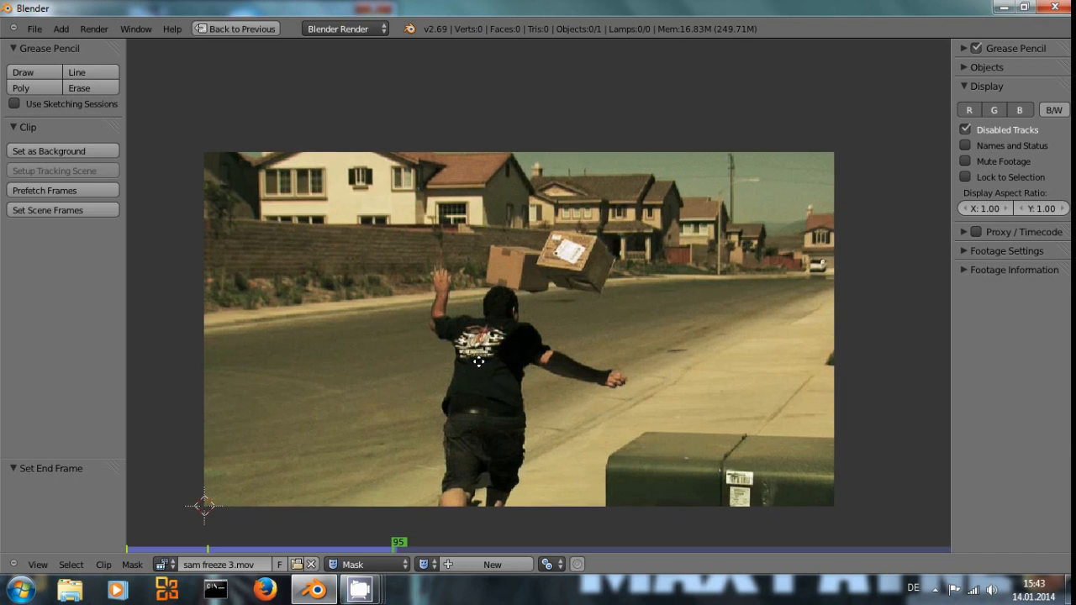
{"action": "scroll", "coordinate": [480, 358], "scroll_direction": "up", "scroll_amount": 3}
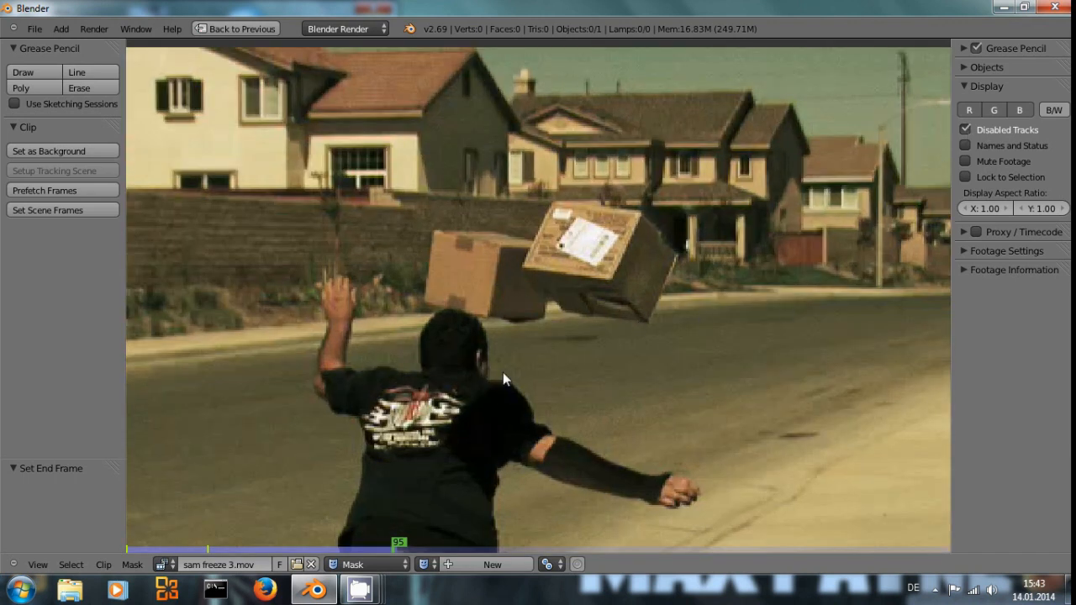
{"action": "left_click", "coordinate": [461, 558]}
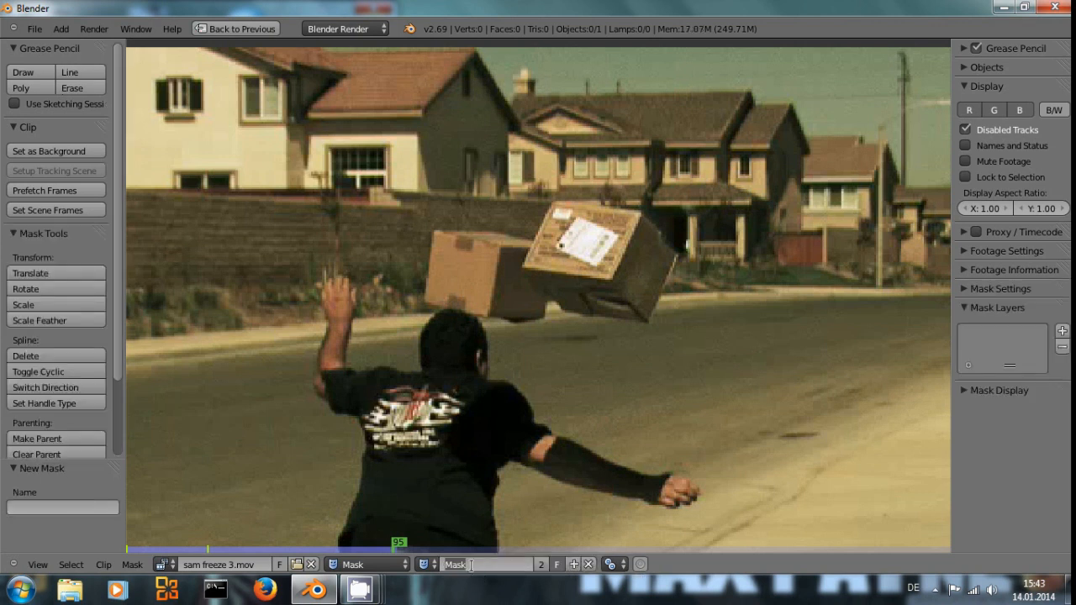
{"action": "type", "text": "Man"}
{"action": "key", "text": "Return"}
Trace a mask spline point by point around the outer contour of the two airborne boxes.
{"action": "left_click", "coordinate": [434, 228], "text": "ctrl"}
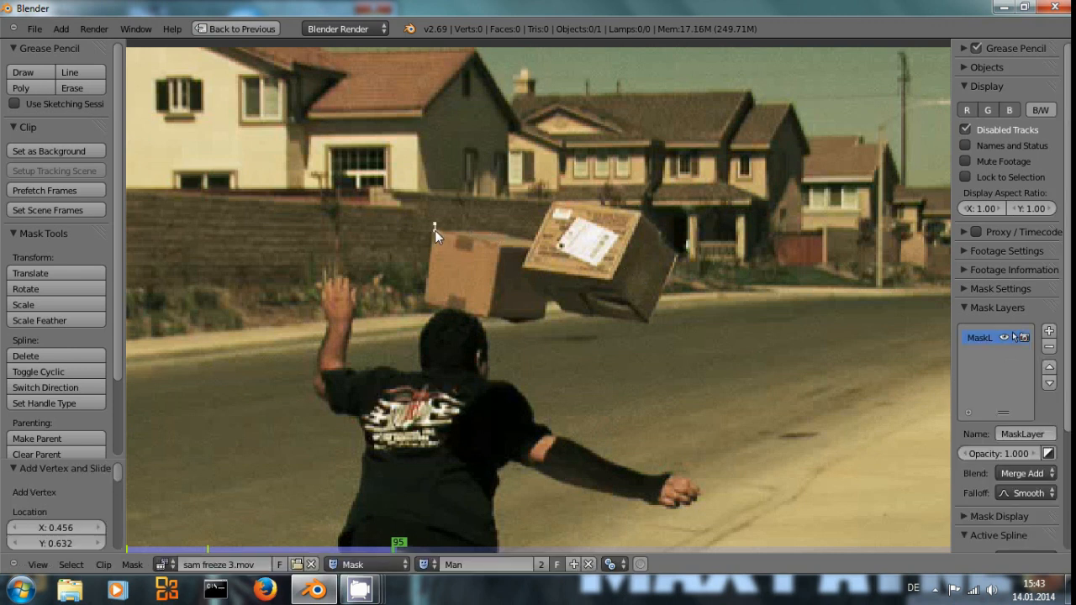
{"action": "left_click", "coordinate": [497, 232], "text": "ctrl"}
{"action": "left_click", "coordinate": [532, 241], "text": "ctrl"}
{"action": "left_click", "coordinate": [554, 201], "text": "ctrl"}
{"action": "left_click", "coordinate": [639, 211], "text": "ctrl"}
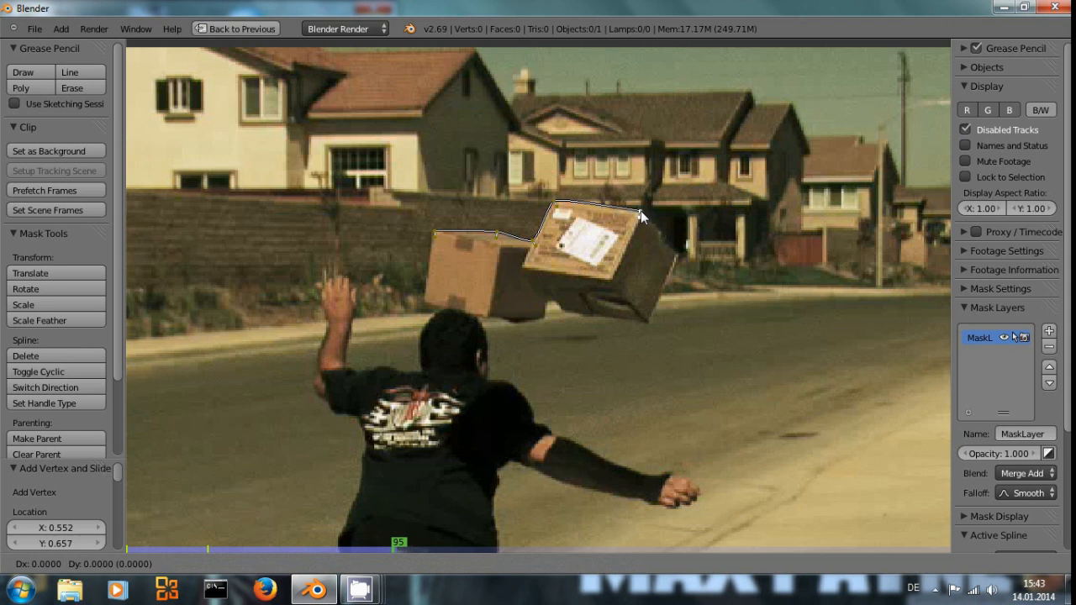
{"action": "left_click", "coordinate": [679, 254], "text": "ctrl"}
{"action": "left_click", "coordinate": [650, 323], "text": "ctrl"}
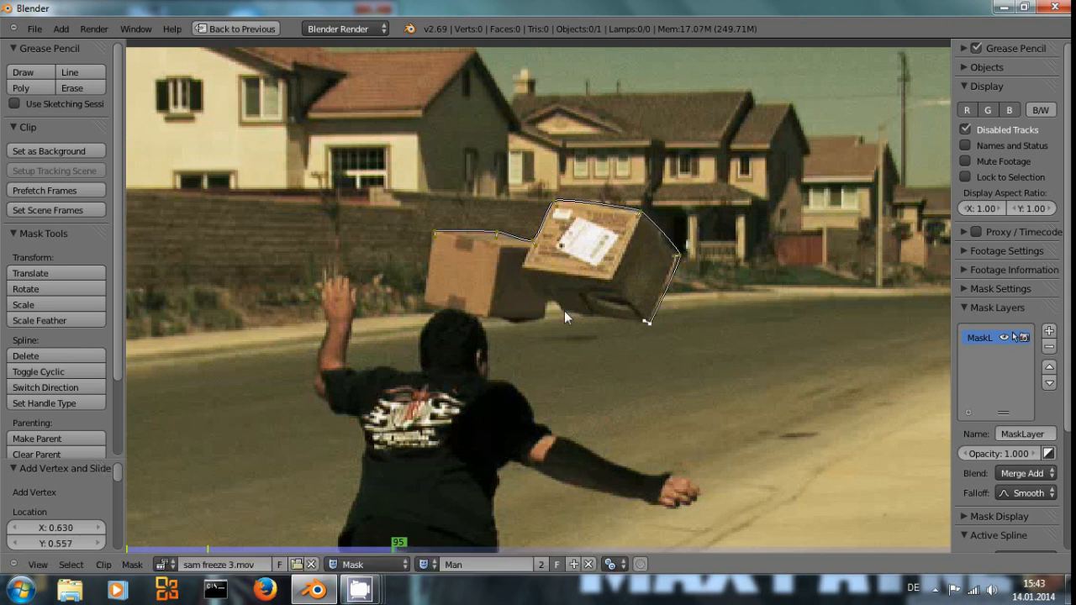
{"action": "left_click", "coordinate": [563, 309], "text": "ctrl"}
{"action": "left_click", "coordinate": [546, 290], "text": "ctrl"}
{"action": "left_click", "coordinate": [545, 317], "text": "ctrl"}
{"action": "left_click", "coordinate": [506, 317], "text": "ctrl"}
{"action": "left_click", "coordinate": [484, 315], "text": "ctrl"}
{"action": "left_click", "coordinate": [427, 301], "text": "ctrl"}
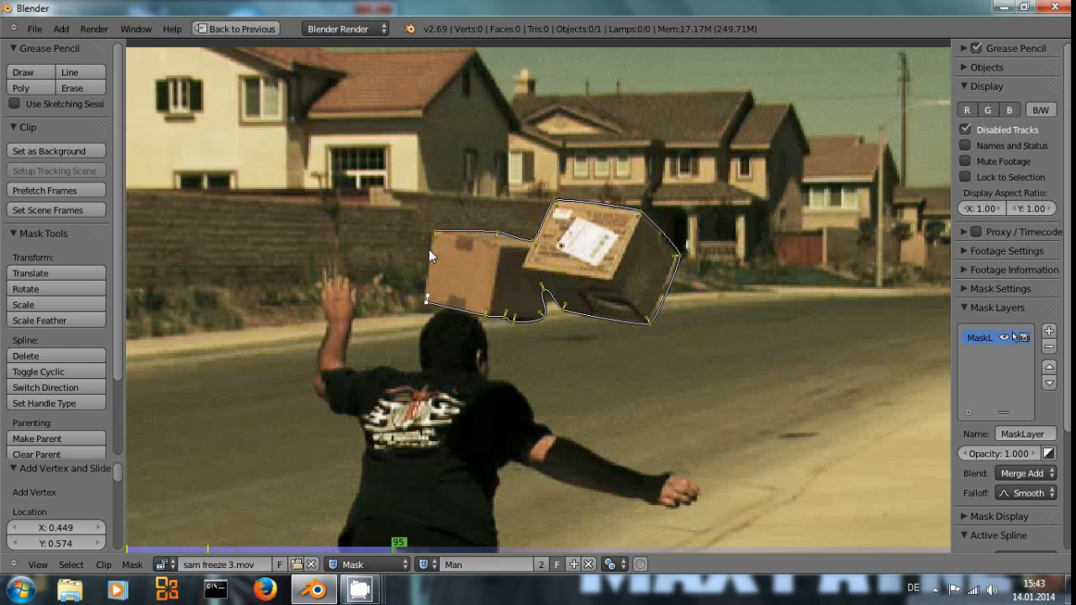
Close the mask spline around the boxes and switch its direction.
{"action": "left_click", "coordinate": [132, 564]}
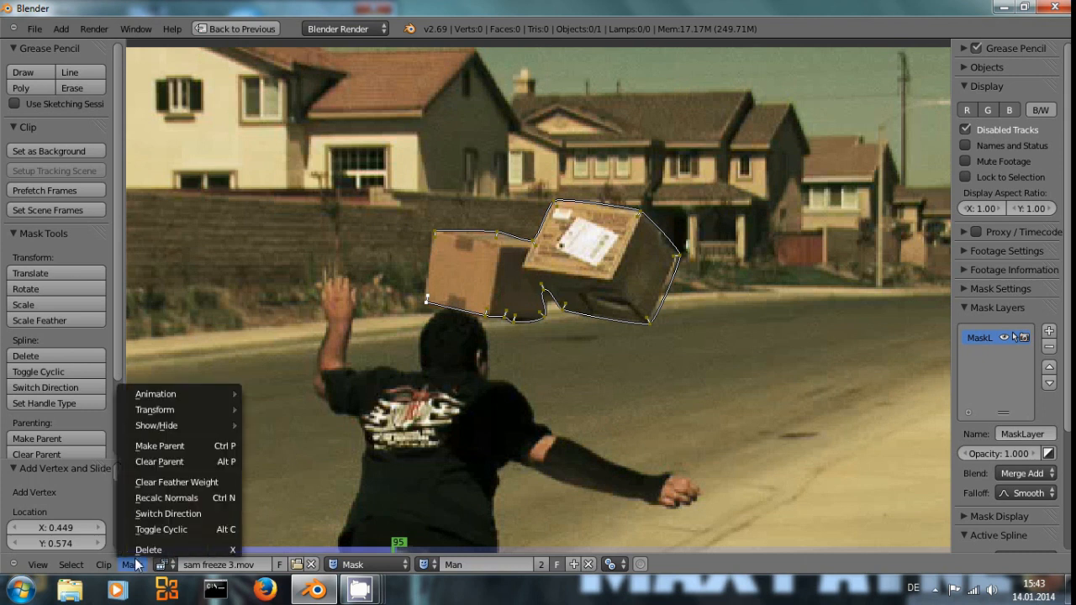
{"action": "left_click", "coordinate": [156, 527]}
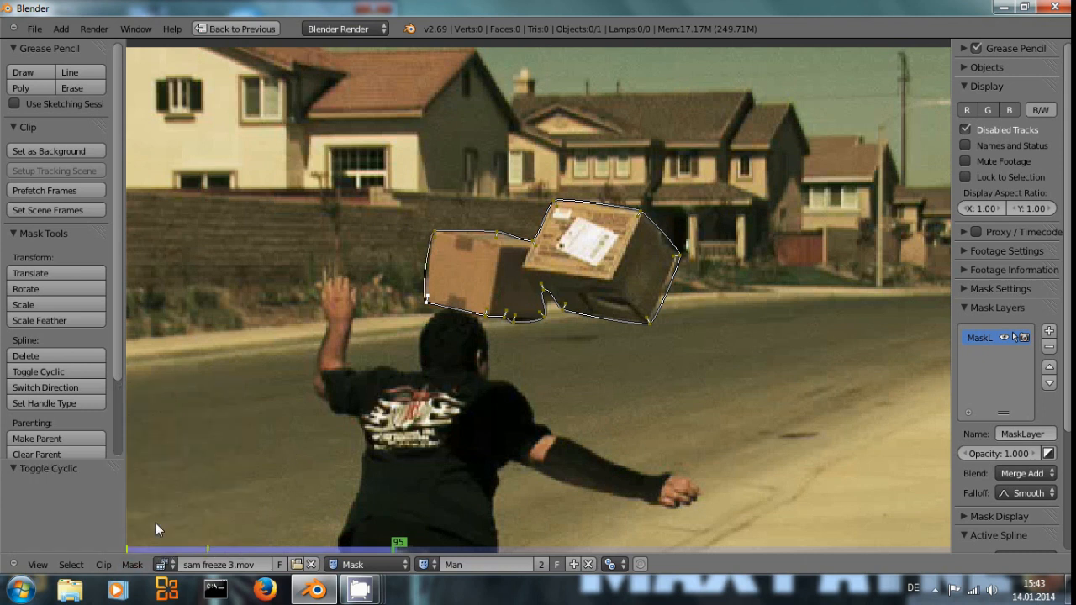
{"action": "left_click", "coordinate": [132, 565]}
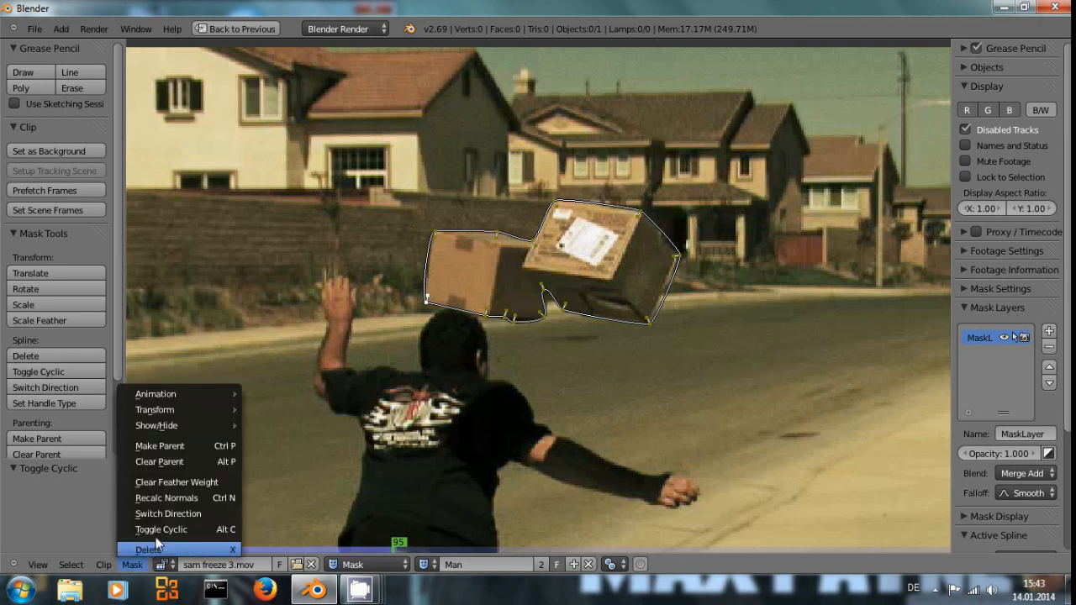
{"action": "left_click", "coordinate": [187, 513]}
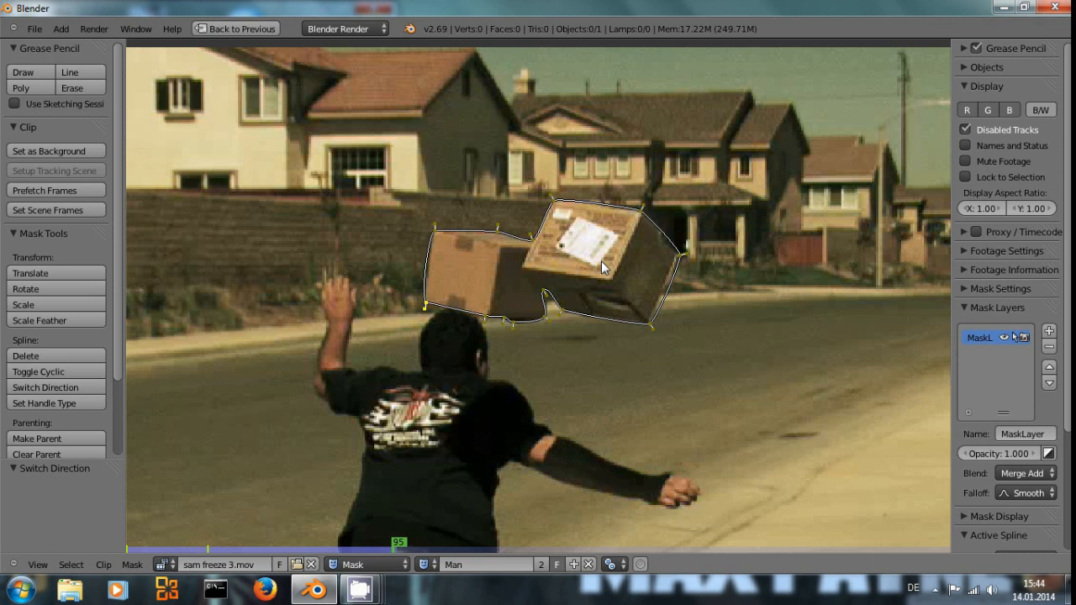
Set all points of the box mask to the Vector handle type to get straight edges.
{"action": "key", "text": "a"}
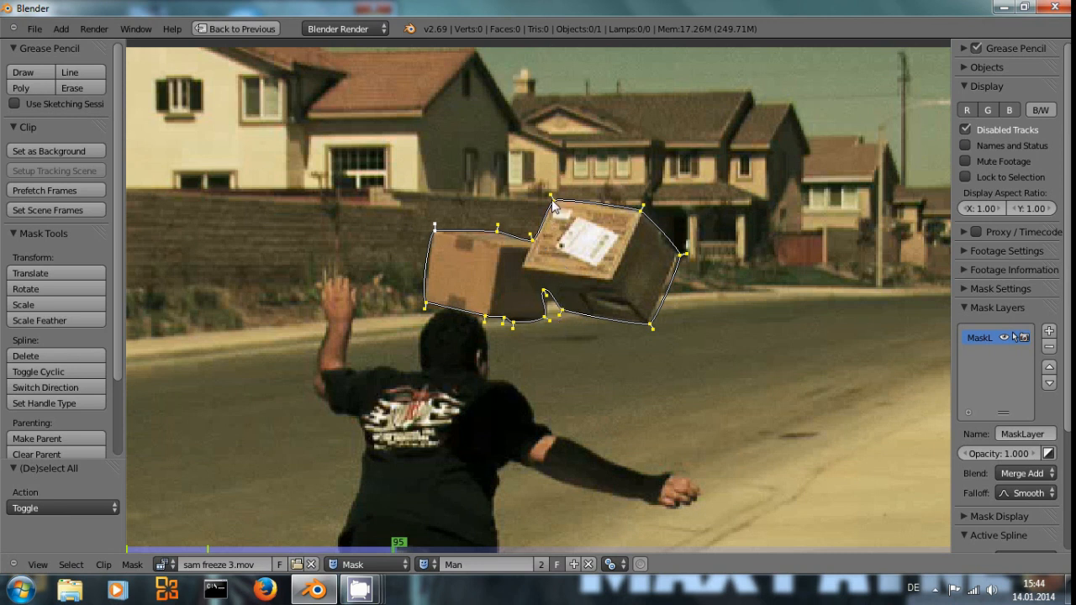
{"action": "key", "text": "v"}
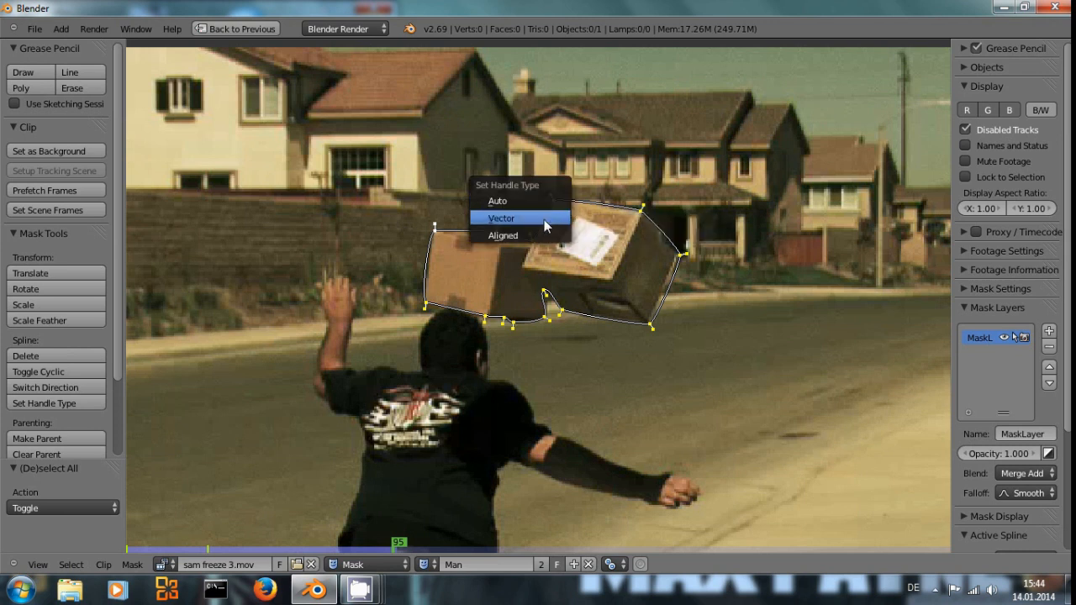
{"action": "left_click", "coordinate": [545, 225]}
{"action": "scroll", "coordinate": [552, 331], "scroll_direction": "up", "scroll_amount": 2}
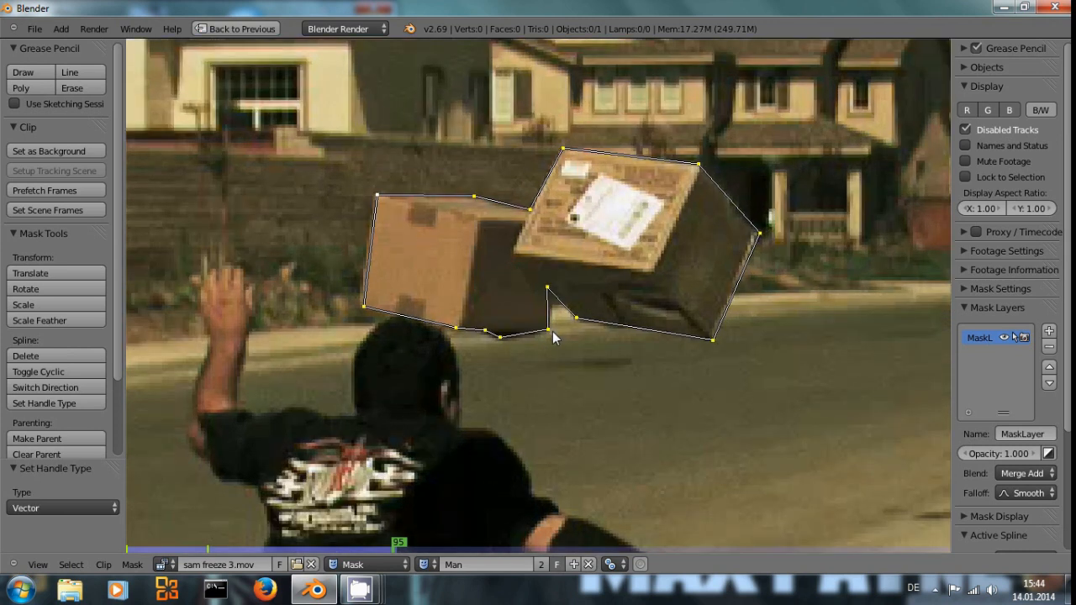
Fine-tune the corner points of the box mask so its outline fits closely around both airborne boxes.
{"action": "left_click_drag", "start_coordinate": [379, 197], "coordinate": [376, 195]}
{"action": "left_click_drag", "start_coordinate": [363, 306], "coordinate": [360, 308]}
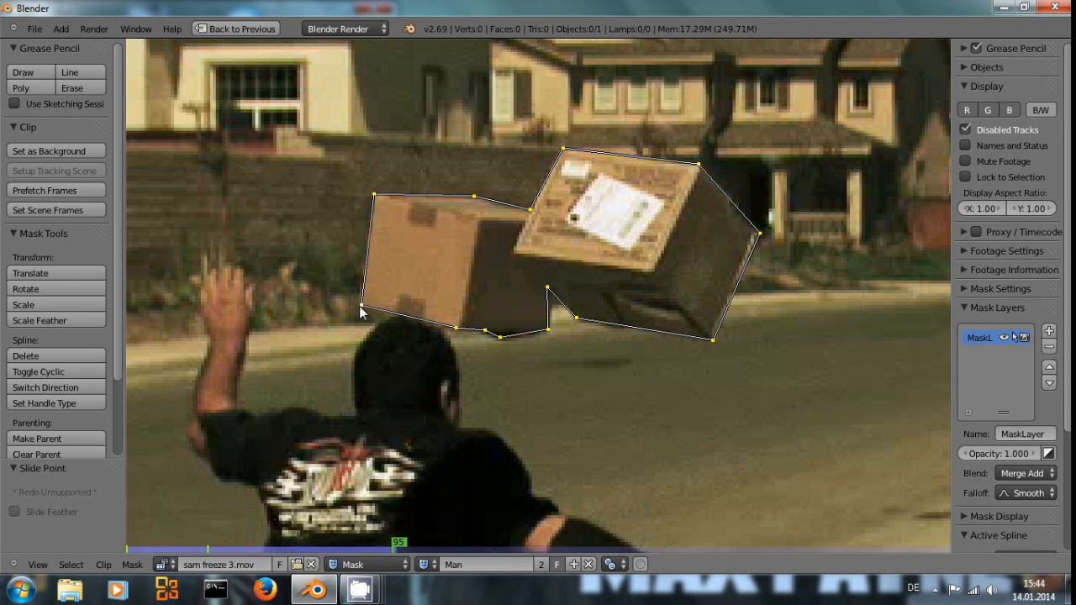
{"action": "left_click_drag", "start_coordinate": [455, 328], "coordinate": [548, 331]}
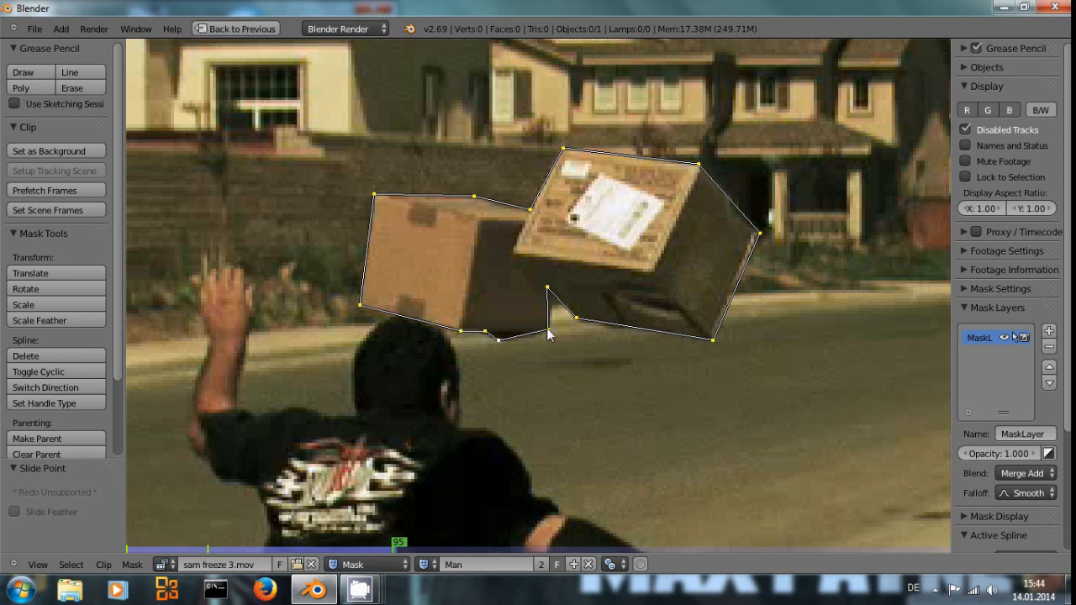
{"action": "left_click_drag", "start_coordinate": [545, 288], "coordinate": [579, 320]}
{"action": "left_click_drag", "start_coordinate": [713, 340], "coordinate": [708, 341]}
{"action": "left_click_drag", "start_coordinate": [758, 237], "coordinate": [754, 234]}
{"action": "left_click_drag", "start_coordinate": [697, 169], "coordinate": [701, 170]}
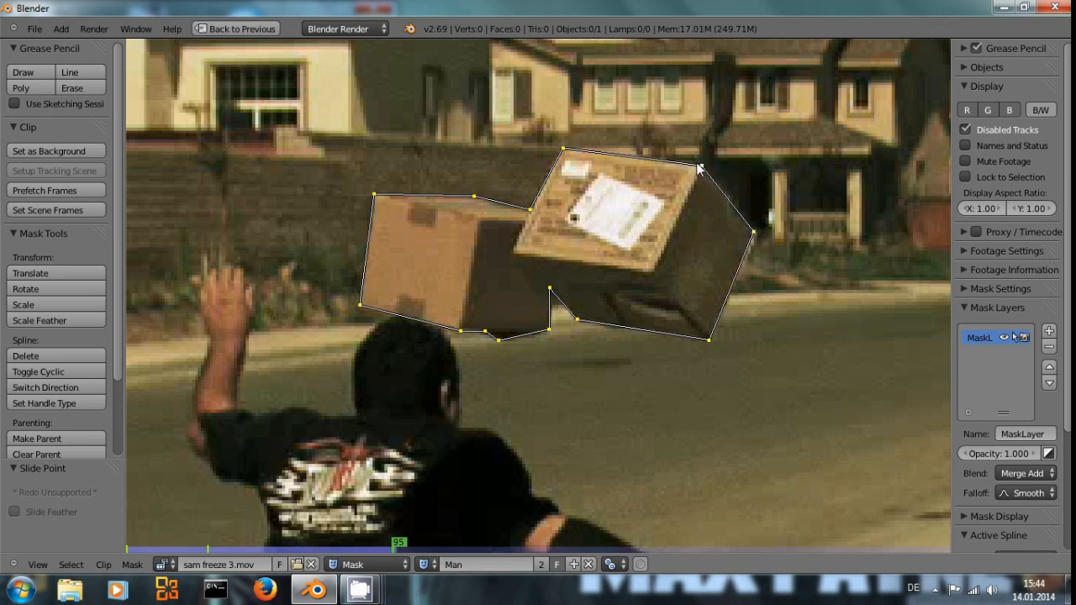
{"action": "left_click_drag", "start_coordinate": [562, 146], "coordinate": [560, 148]}
{"action": "left_click_drag", "start_coordinate": [528, 209], "coordinate": [531, 213]}
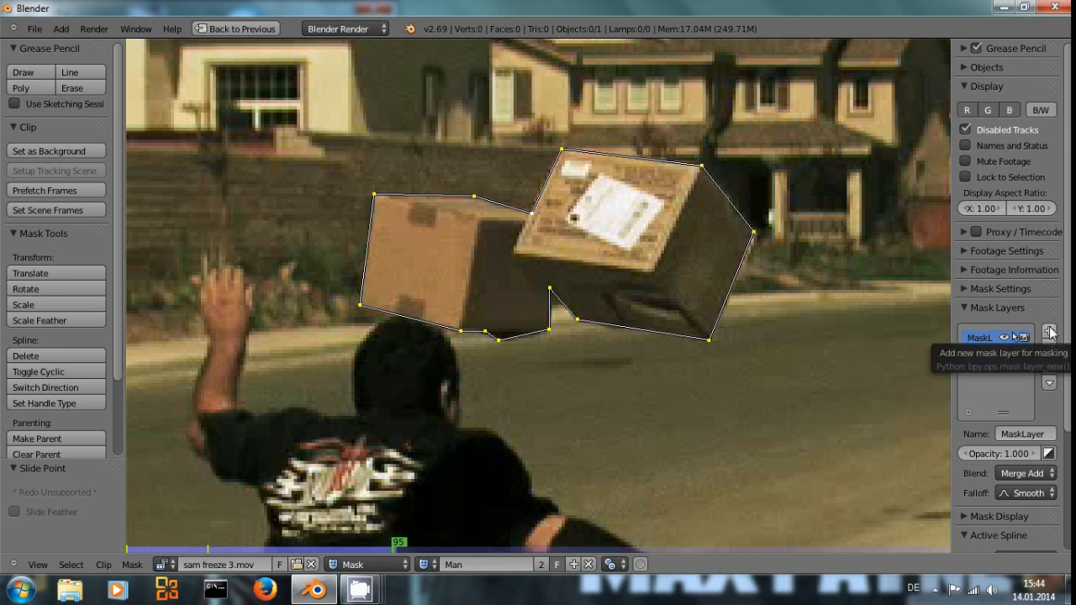
Rename the existing mask layer to Boxes and add a second mask layer named Man.
{"action": "type", "text": "Boxes"}
{"action": "key", "text": "Return"}
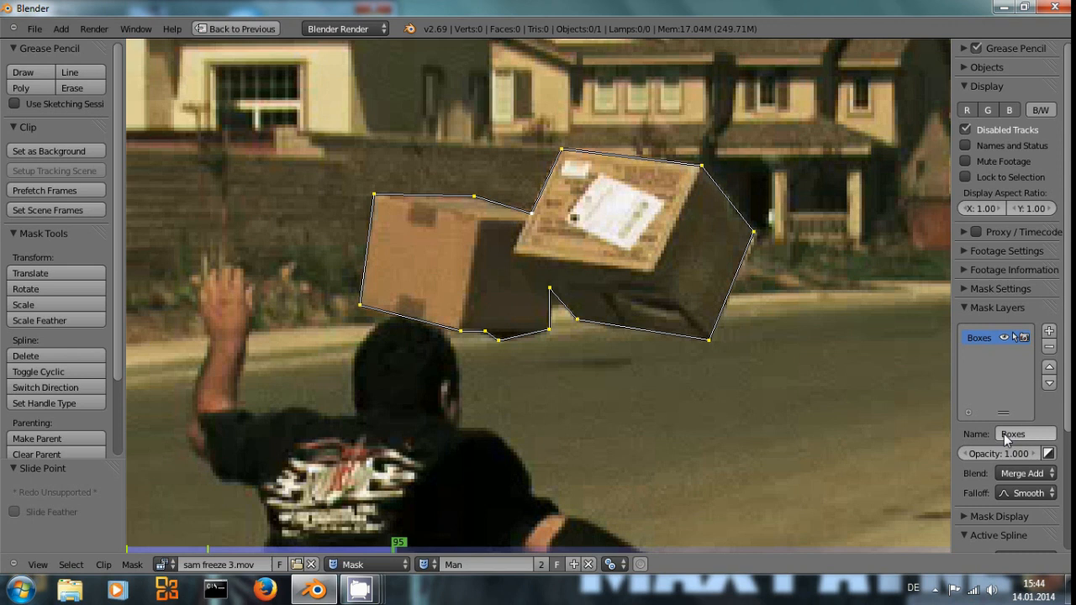
{"action": "left_click", "coordinate": [1048, 330]}
{"action": "left_click", "coordinate": [1021, 429]}
{"action": "type", "text": "Man"}
{"action": "key", "text": "Return"}
Start a separate spline on the Man layer with a first point at the left side of the man's head.
{"action": "middle_click_drag", "start_coordinate": [366, 433], "coordinate": [537, 296]}
{"action": "scroll", "coordinate": [538, 297], "scroll_direction": "down", "scroll_amount": 3}
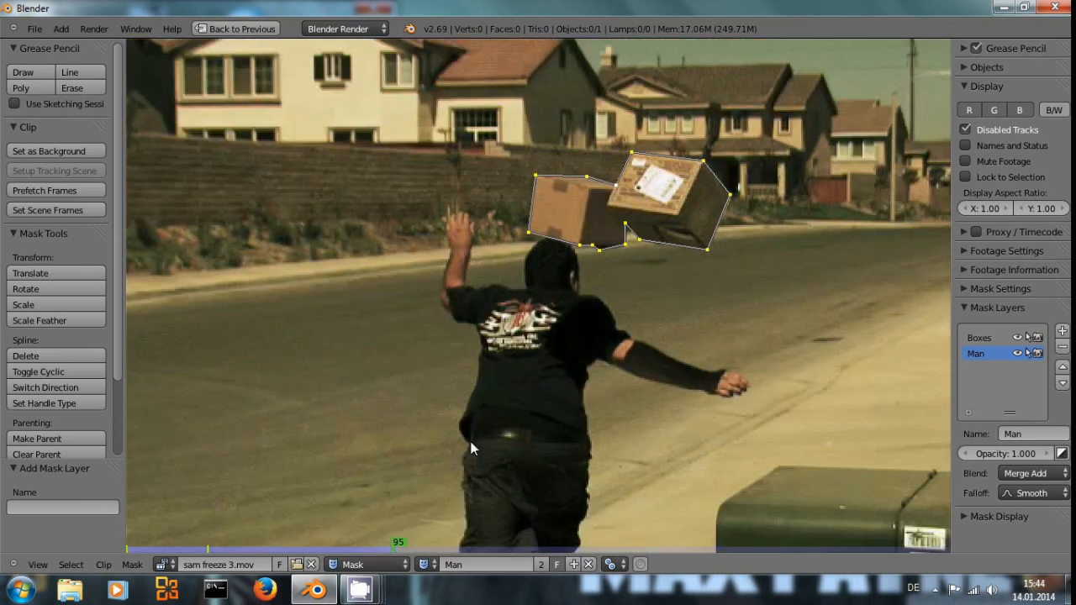
{"action": "middle_click_drag", "start_coordinate": [497, 413], "coordinate": [414, 420]}
{"action": "scroll", "coordinate": [453, 401], "scroll_direction": "up", "scroll_amount": 2}
{"action": "middle_click_drag", "start_coordinate": [369, 376], "coordinate": [461, 460]}
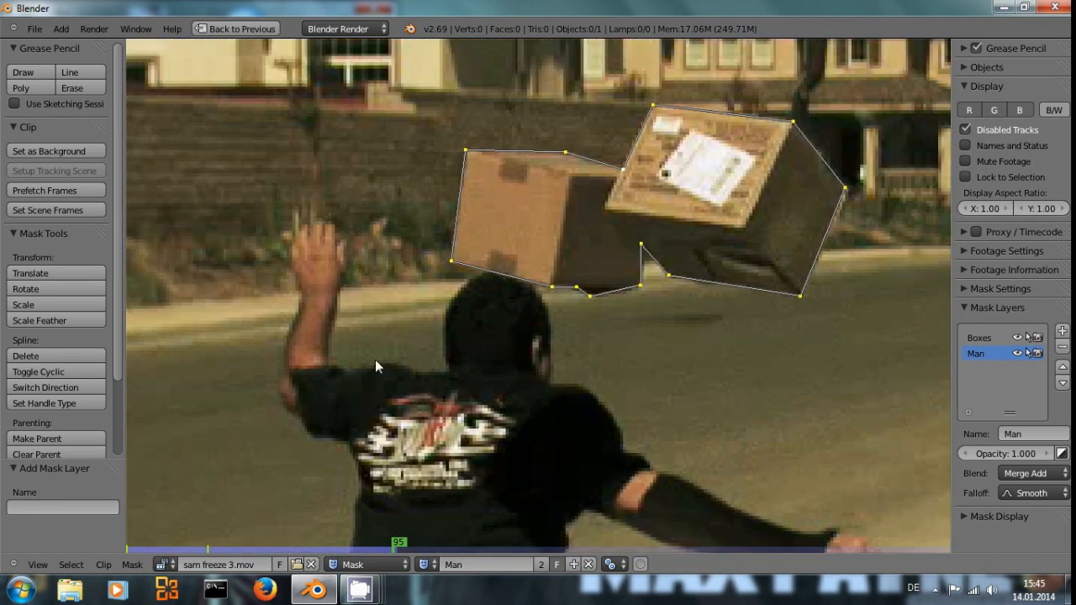
{"action": "left_click", "coordinate": [481, 277], "text": "ctrl"}
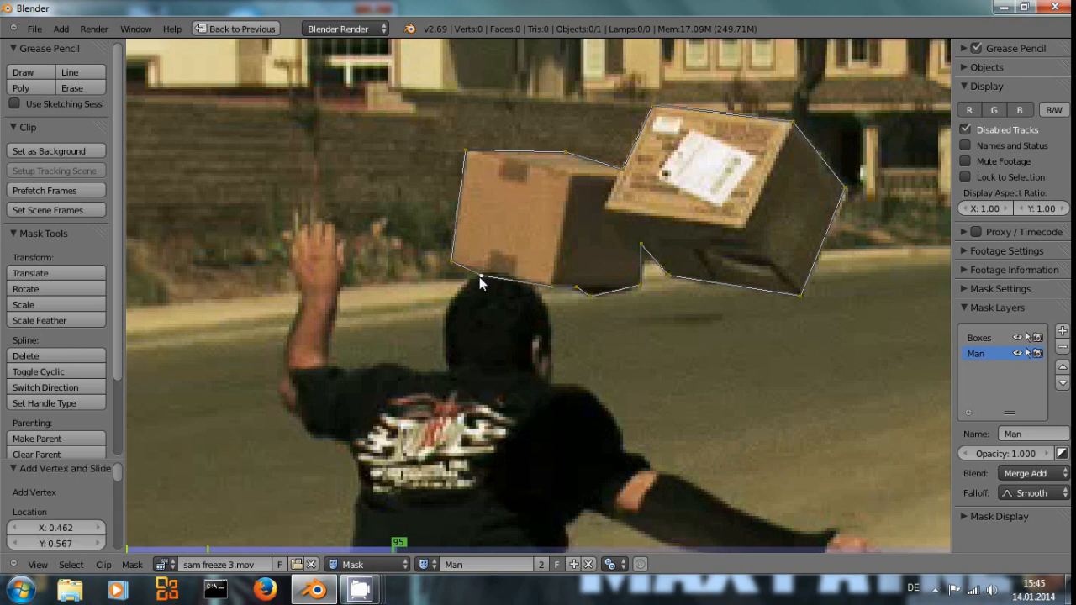
{"action": "key", "text": "ctrl+z"}
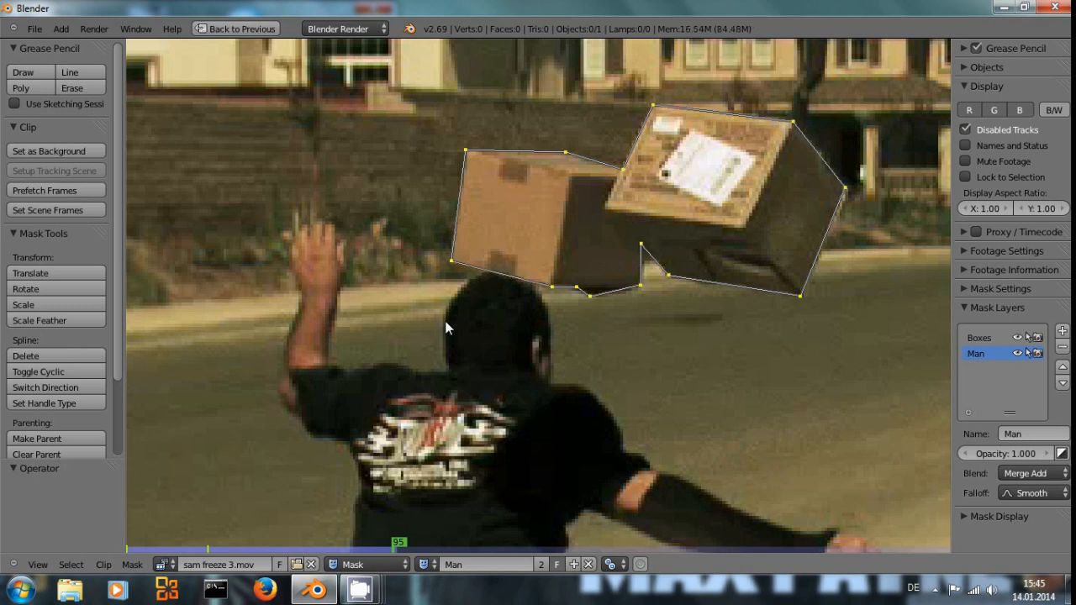
{"action": "left_click", "coordinate": [451, 306], "text": "ctrl"}
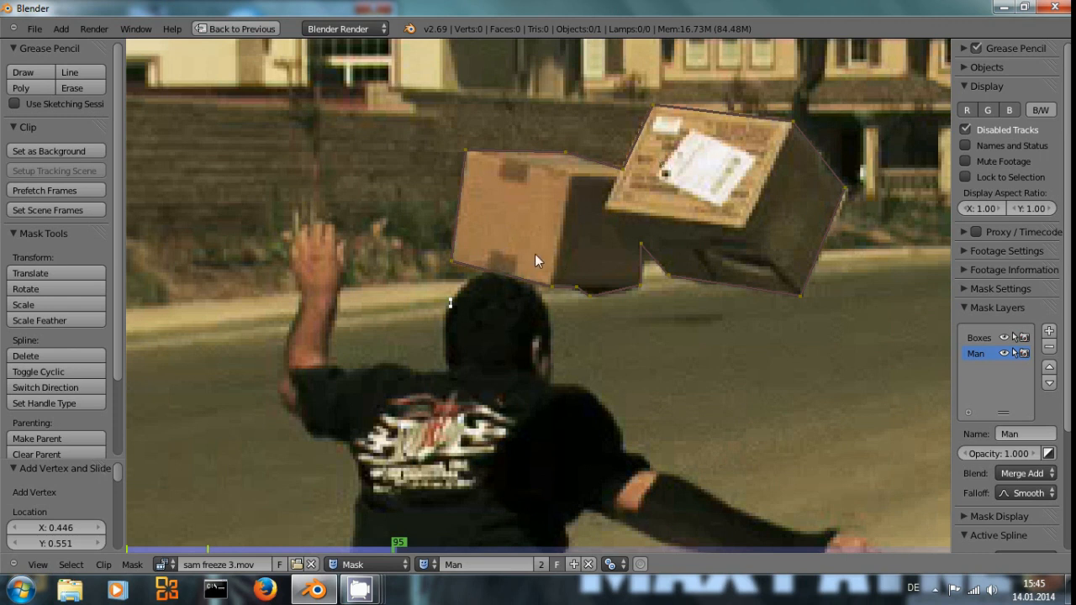
{"action": "left_click", "coordinate": [495, 273], "text": "ctrl"}
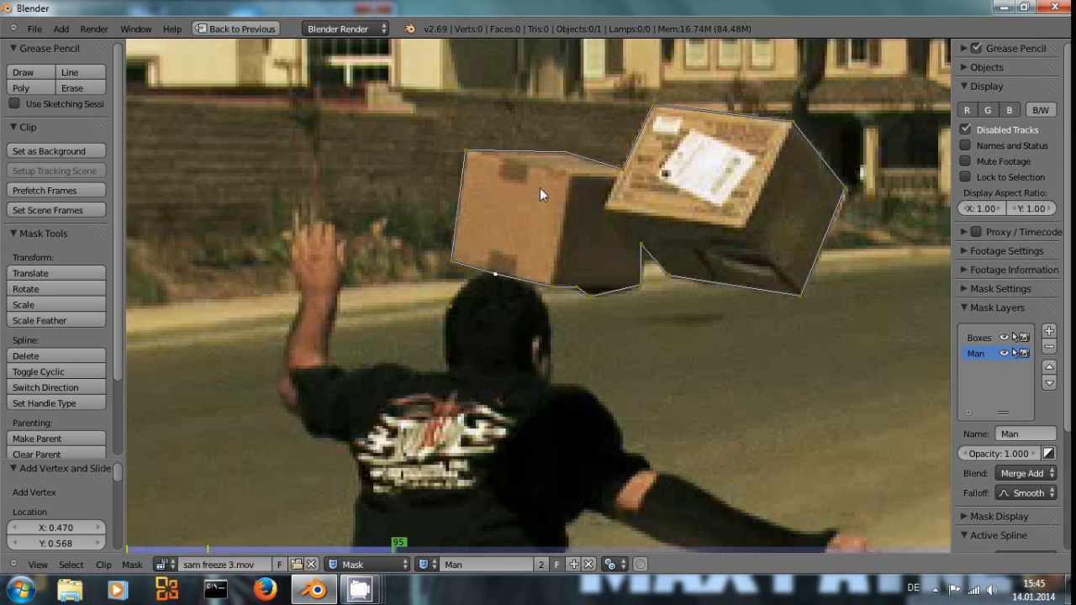
{"action": "key", "text": "ctrl+z"}
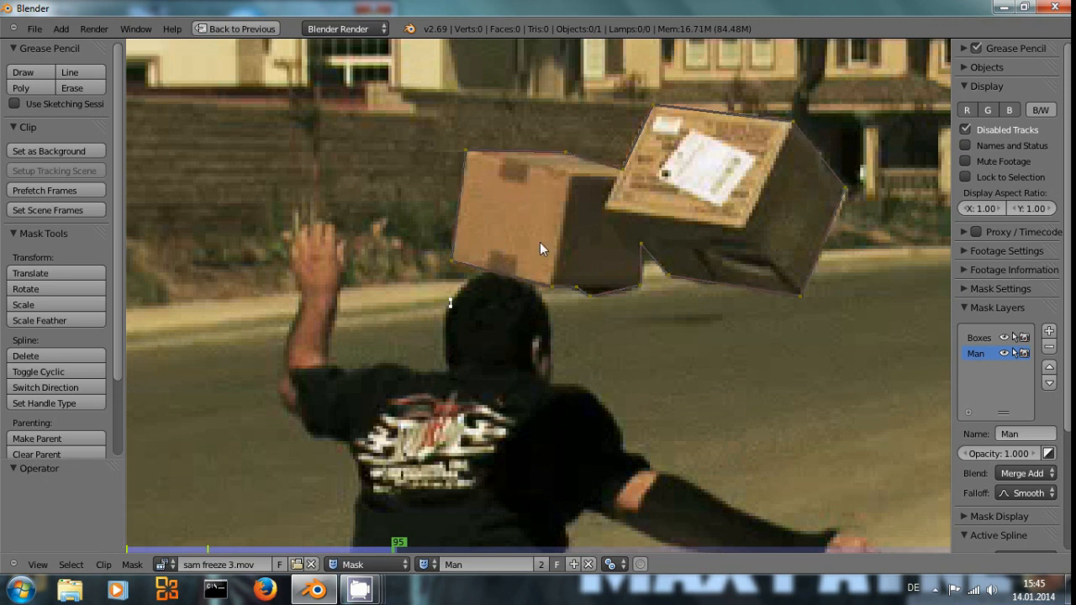
Extend the man's spline down the neck and along the left shoulder to the raised arm, and adjust the handle beside the head.
{"action": "left_click", "coordinate": [447, 360], "text": "ctrl"}
{"action": "left_click", "coordinate": [384, 363], "text": "ctrl"}
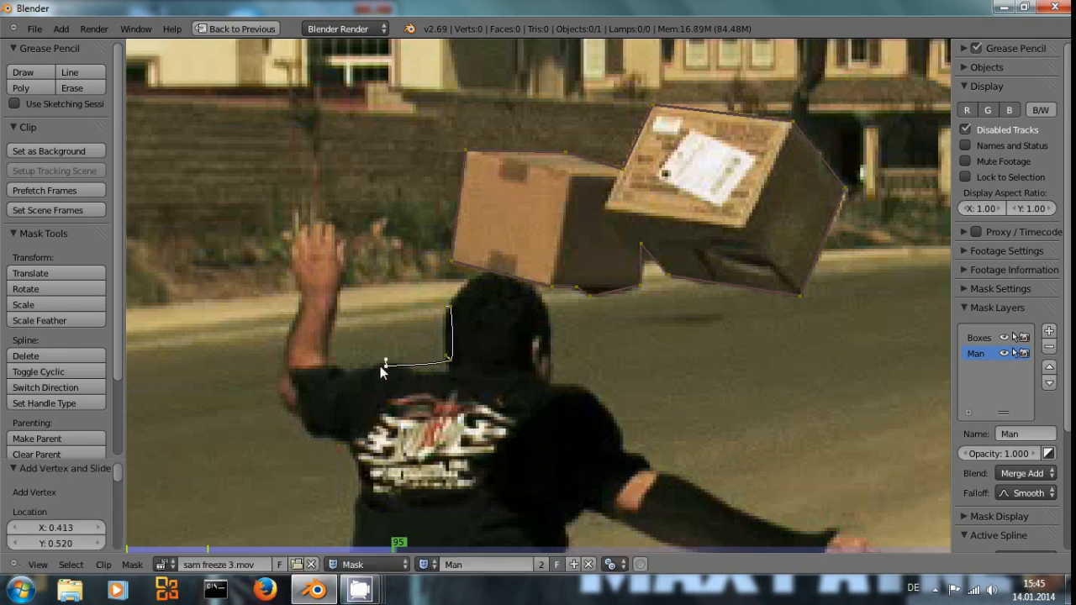
{"action": "left_click", "coordinate": [332, 359], "text": "ctrl"}
{"action": "left_click", "coordinate": [446, 338]}
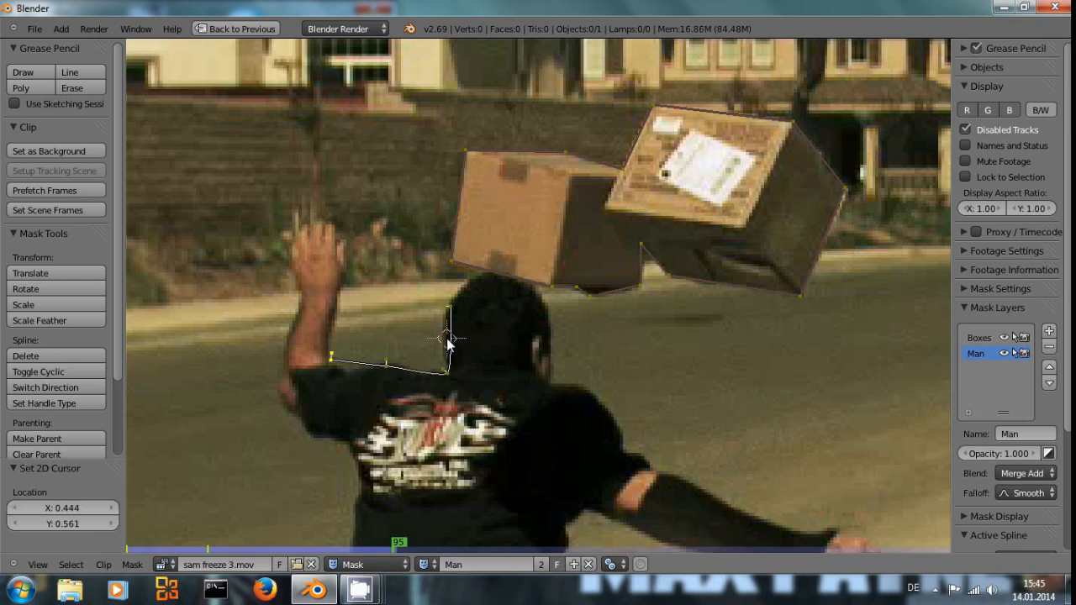
{"action": "left_click_drag", "start_coordinate": [447, 306], "coordinate": [441, 292]}
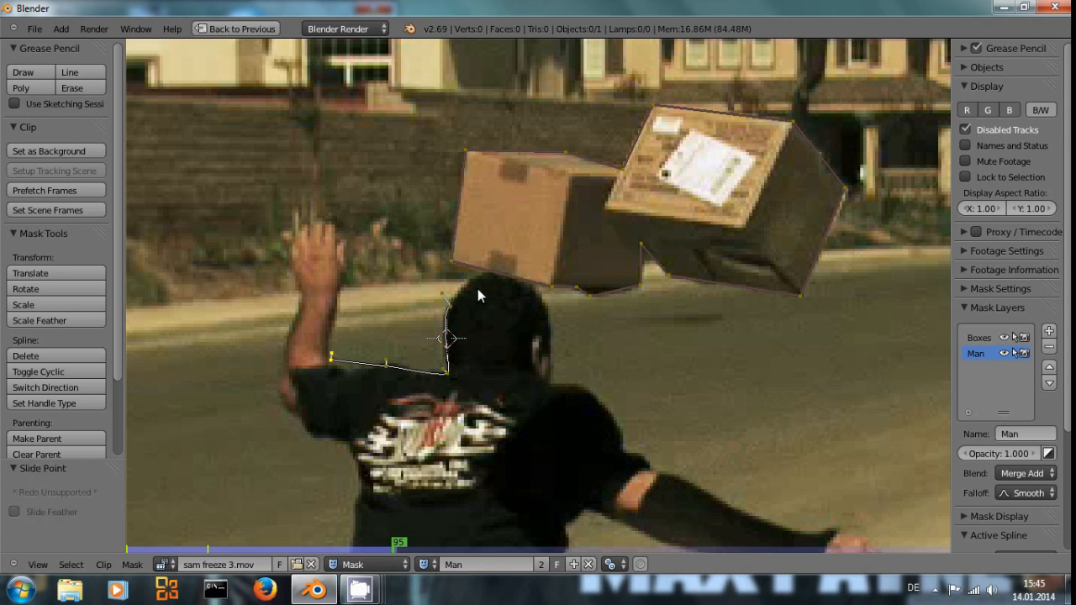
Continue the spline from the left side of the head over its top to the right side, shaping the curve to the hair.
{"action": "left_click", "coordinate": [478, 291], "text": "ctrl"}
{"action": "key", "text": "ctrl+z"}
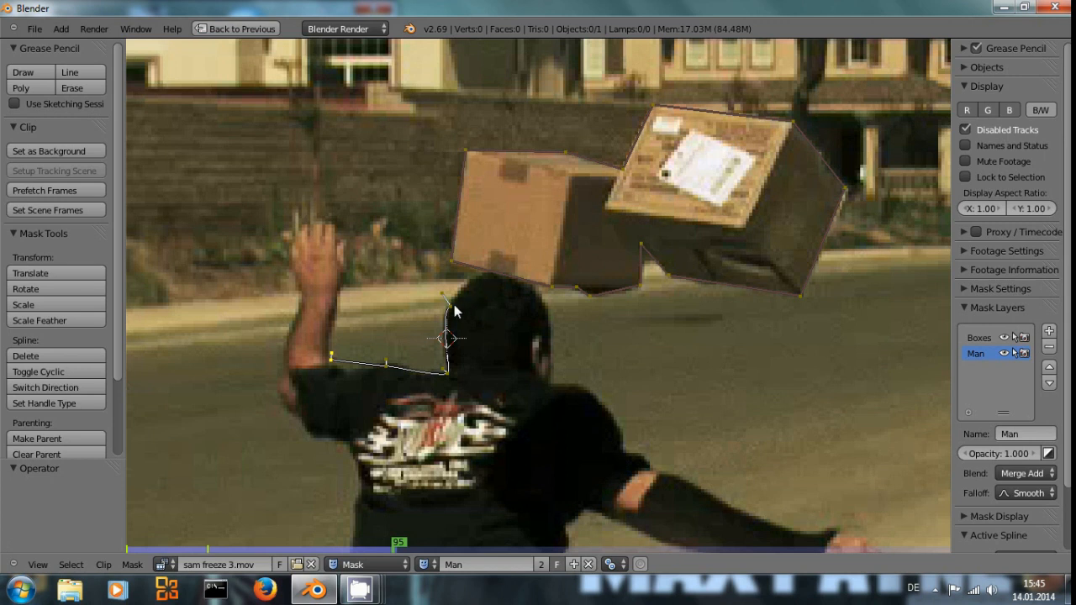
{"action": "left_click", "coordinate": [488, 284], "text": "ctrl"}
{"action": "left_click", "coordinate": [536, 307], "text": "ctrl"}
{"action": "left_click_drag", "start_coordinate": [488, 282], "coordinate": [498, 269]}
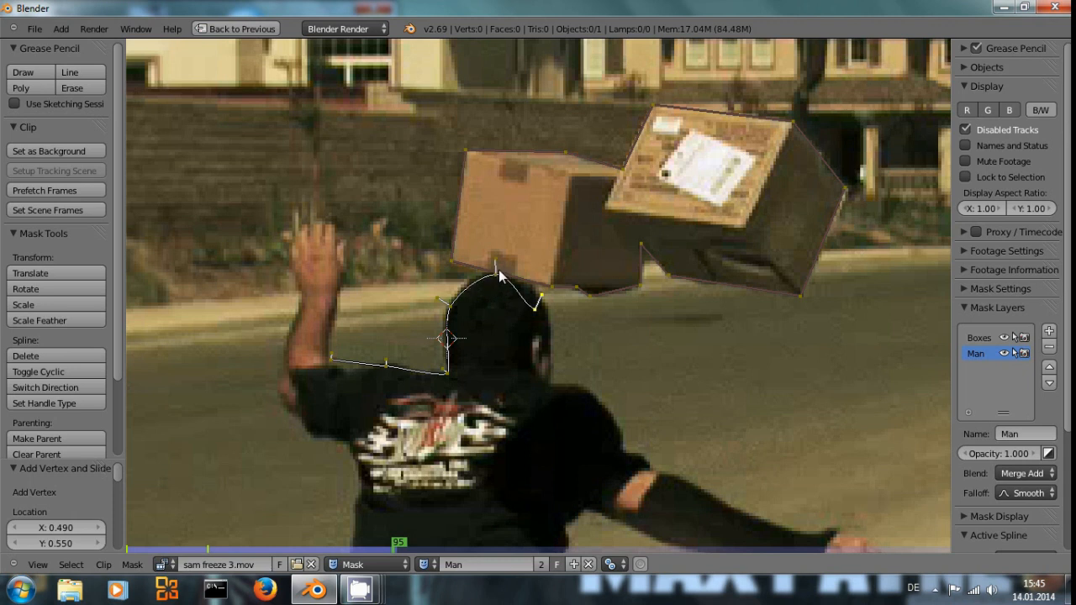
{"action": "left_click_drag", "start_coordinate": [535, 308], "coordinate": [565, 319]}
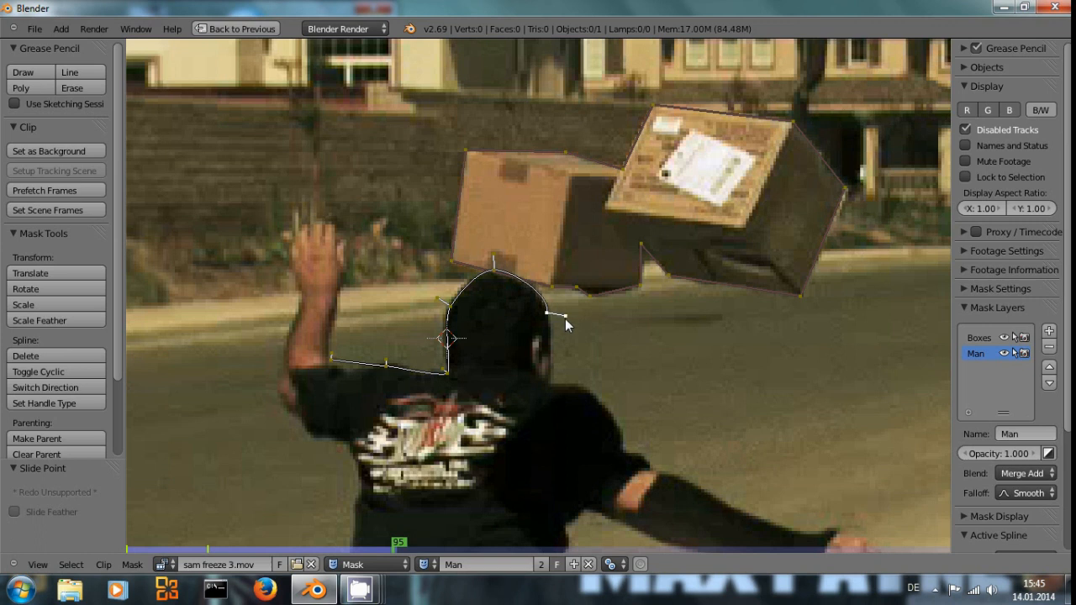
Trace the right side of the head and neck and the curve of the right shoulder with further spline points.
{"action": "left_click", "coordinate": [550, 379], "text": "ctrl"}
{"action": "left_click", "coordinate": [585, 386], "text": "ctrl"}
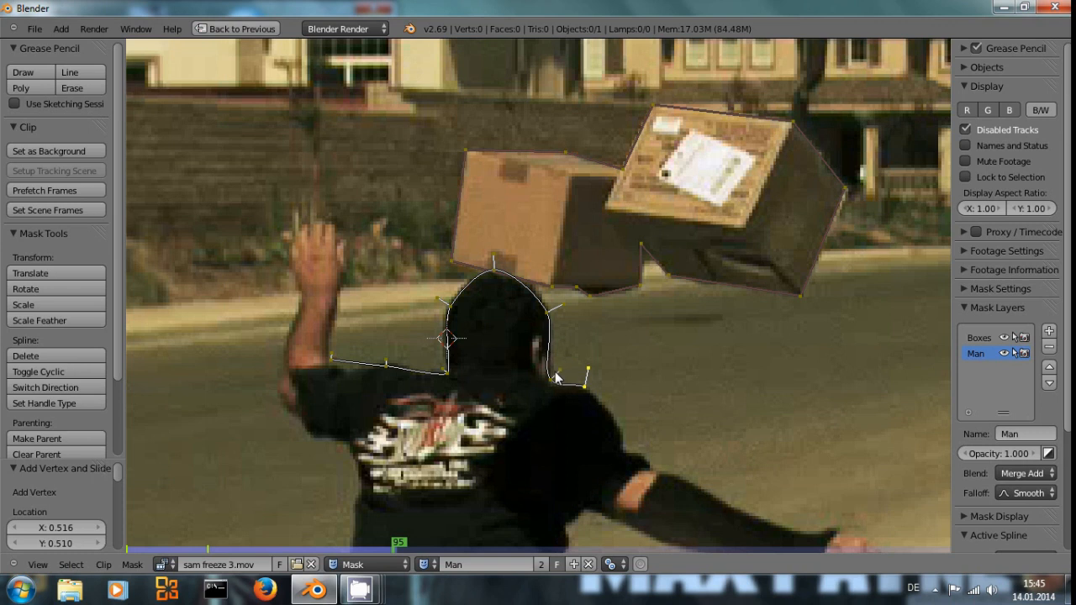
{"action": "left_click", "coordinate": [557, 378]}
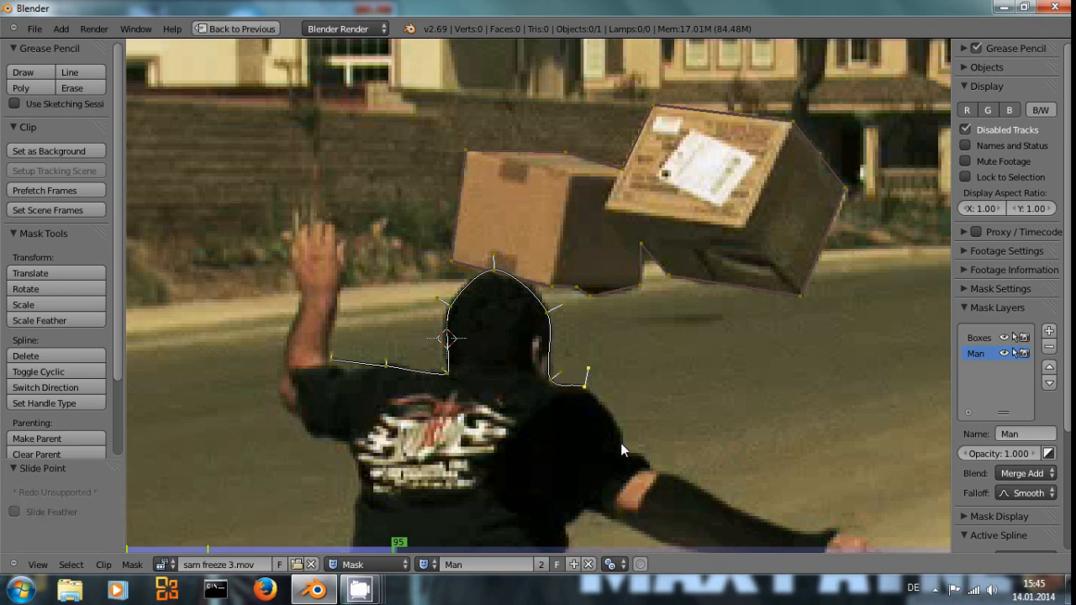
{"action": "left_click", "coordinate": [622, 445], "text": "ctrl"}
{"action": "key", "text": "ctrl+z"}
{"action": "right_click", "coordinate": [588, 388]}
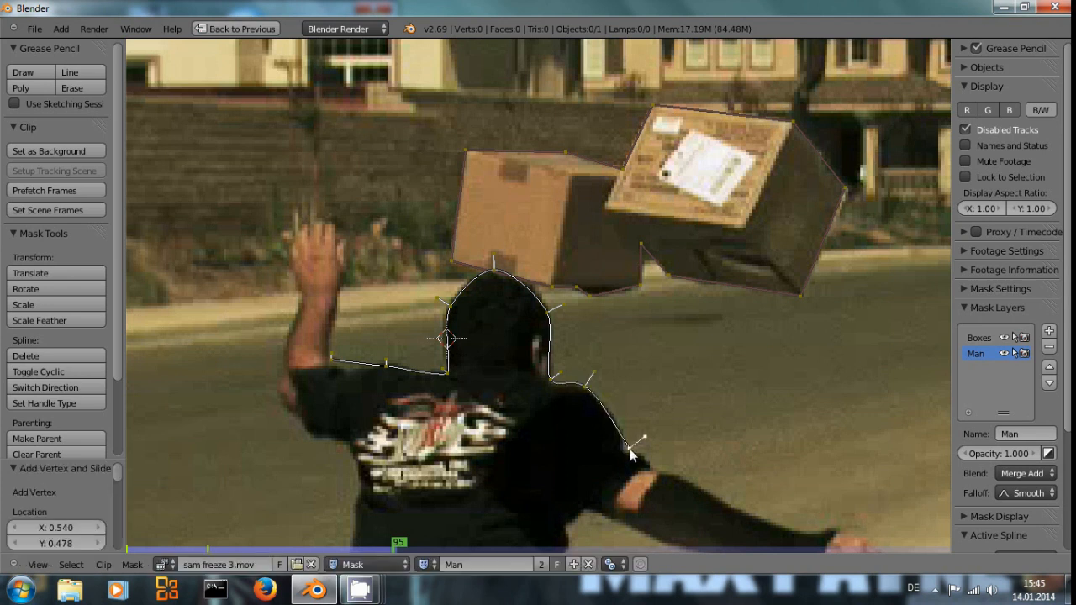
{"action": "left_click_drag", "start_coordinate": [623, 450], "coordinate": [676, 472]}
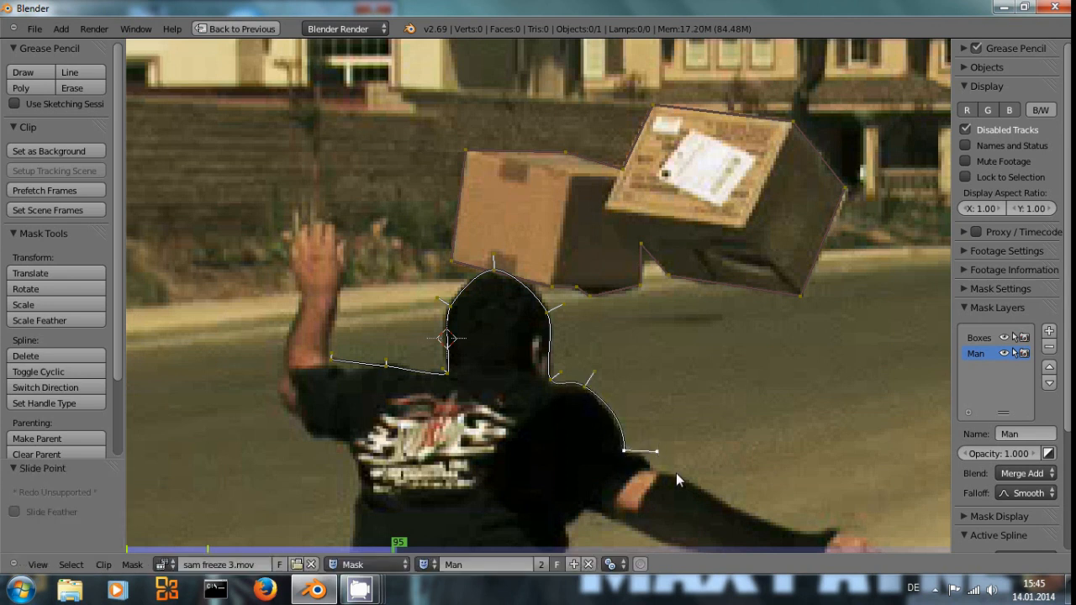
Trace the upper edge of the outstretched right arm to the wrist and adjust the wrist point to fit.
{"action": "left_click_drag", "start_coordinate": [721, 506], "coordinate": [745, 466], "text": "ctrl"}
{"action": "left_click", "coordinate": [743, 469]}
{"action": "left_click_drag", "start_coordinate": [796, 531], "coordinate": [802, 480], "text": "ctrl"}
{"action": "left_click", "coordinate": [835, 523], "text": "ctrl"}
{"action": "middle_click_drag", "start_coordinate": [865, 532], "coordinate": [673, 345], "text": "ctrl"}
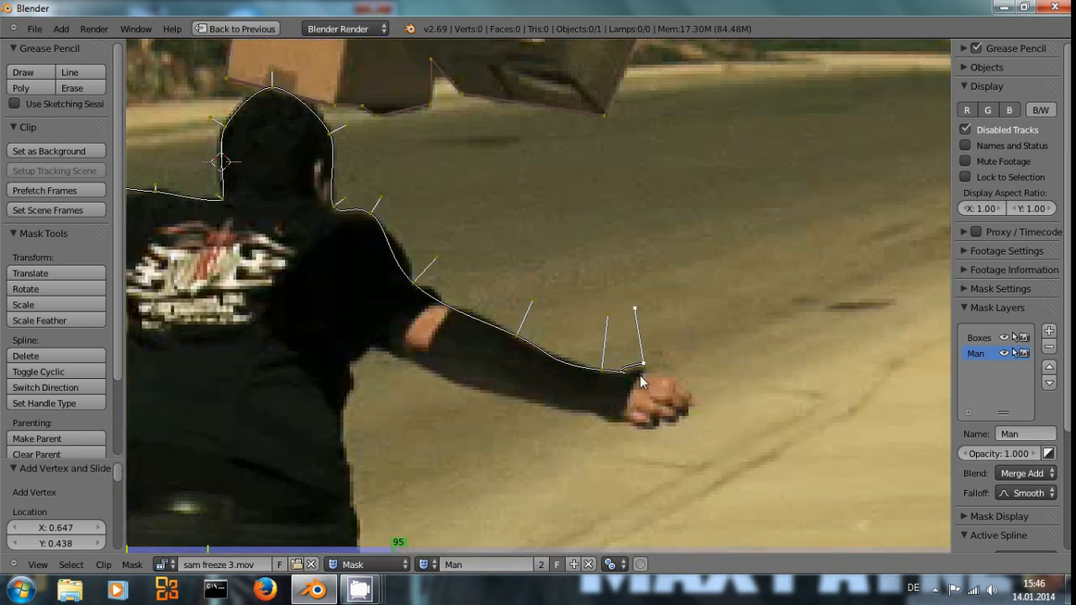
{"action": "scroll", "coordinate": [670, 329], "scroll_direction": "up", "scroll_amount": 1}
{"action": "left_click_drag", "start_coordinate": [660, 313], "coordinate": [687, 363]}
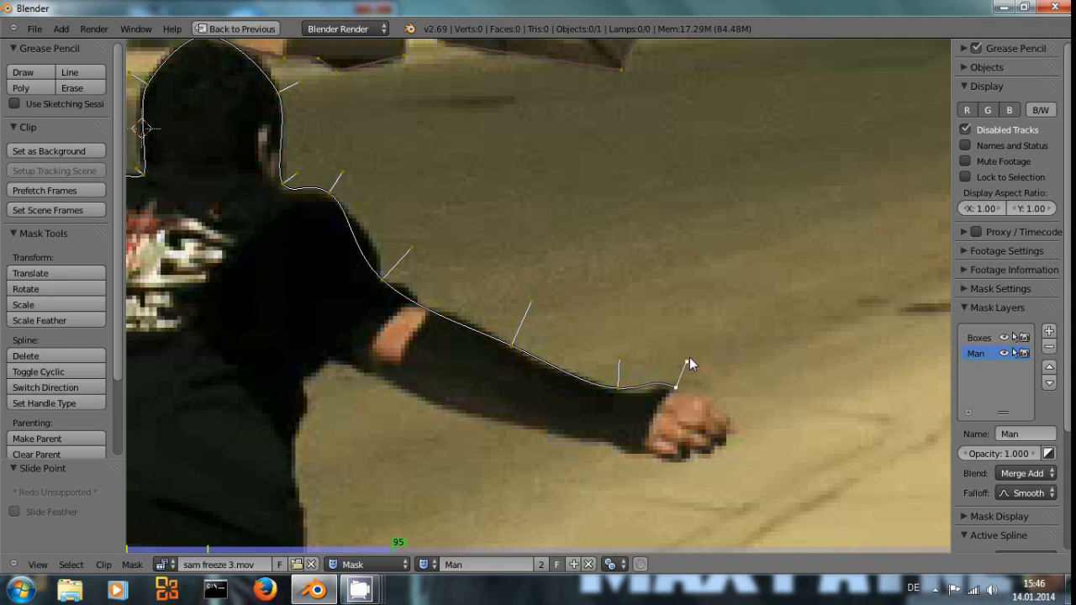
Trace the spline around the man's right fist and pull its lower point tight against the knuckles.
{"action": "left_click", "coordinate": [732, 417], "text": "ctrl"}
{"action": "left_click", "coordinate": [682, 470], "text": "ctrl"}
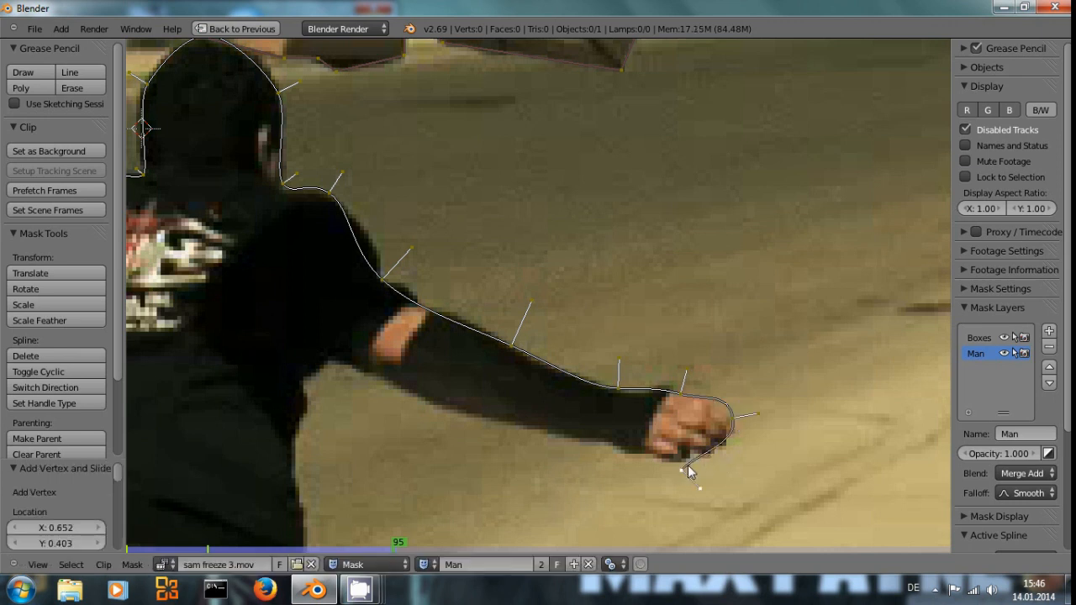
{"action": "left_click_drag", "start_coordinate": [691, 486], "coordinate": [675, 458]}
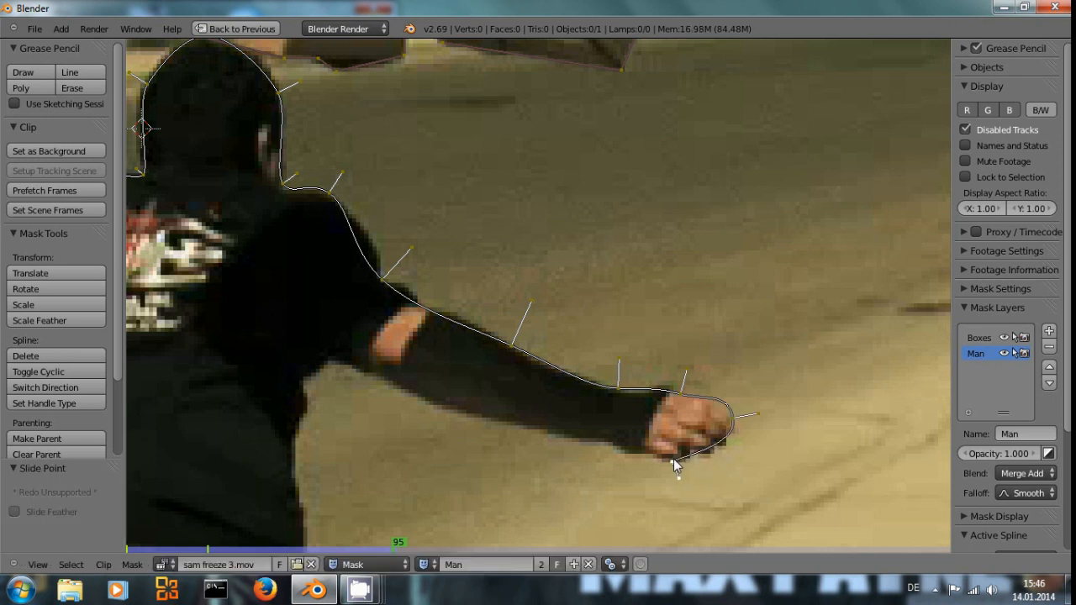
Trace the underside of the right arm back to the armpit and round the curve into the torso.
{"action": "left_click", "coordinate": [616, 450], "text": "ctrl"}
{"action": "left_click", "coordinate": [403, 401], "text": "ctrl"}
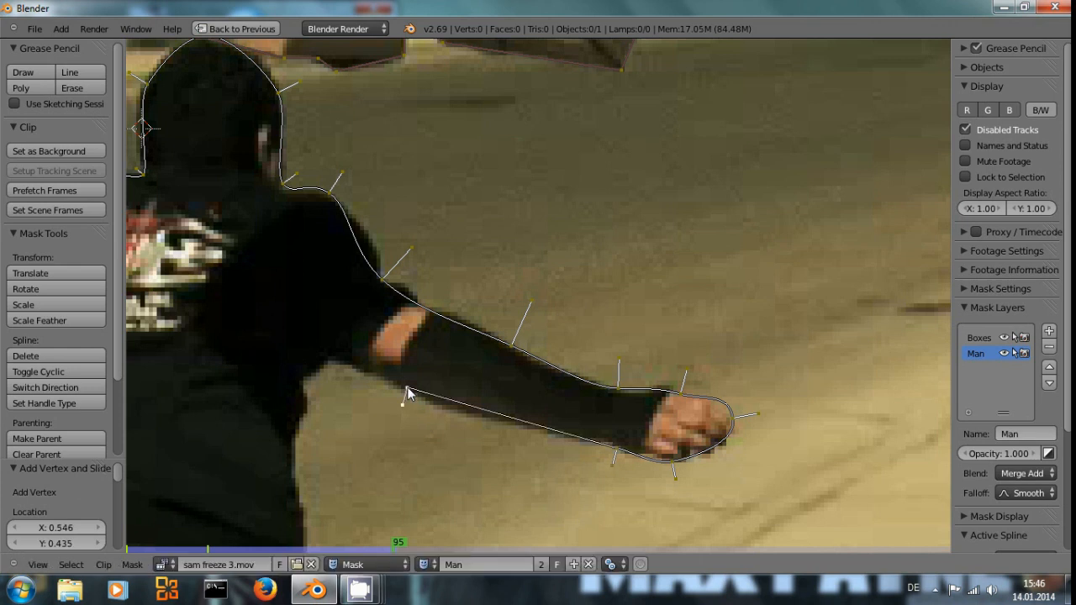
{"action": "left_click", "coordinate": [332, 361], "text": "ctrl"}
{"action": "left_click", "coordinate": [298, 384], "text": "ctrl"}
{"action": "left_click", "coordinate": [302, 424], "text": "ctrl"}
{"action": "left_click_drag", "start_coordinate": [296, 442], "coordinate": [315, 387]}
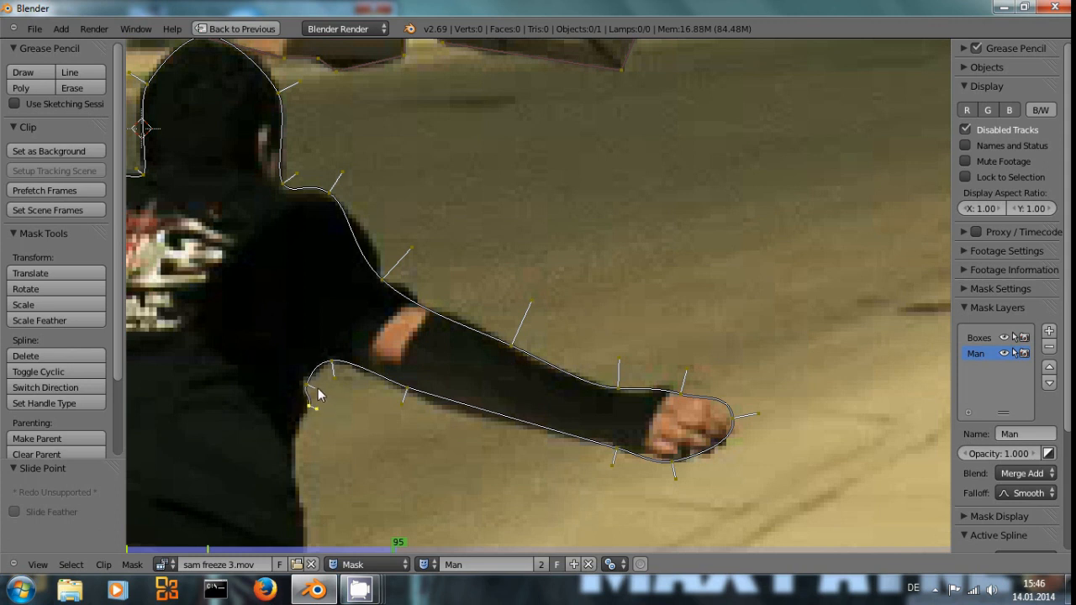
{"action": "left_click", "coordinate": [290, 440], "text": "ctrl"}
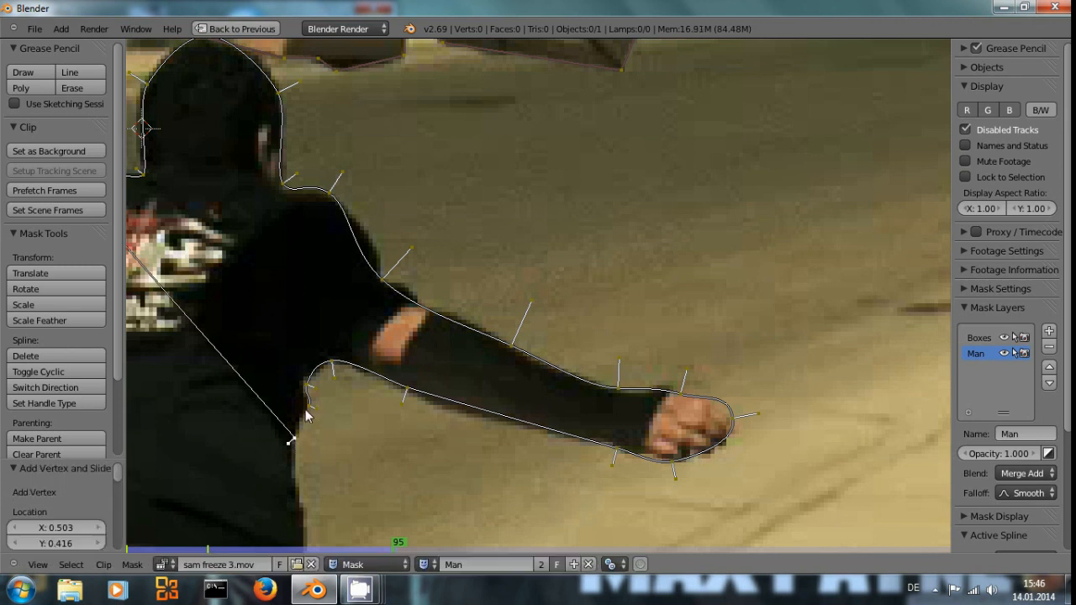
{"action": "key", "text": "ctrl+z"}
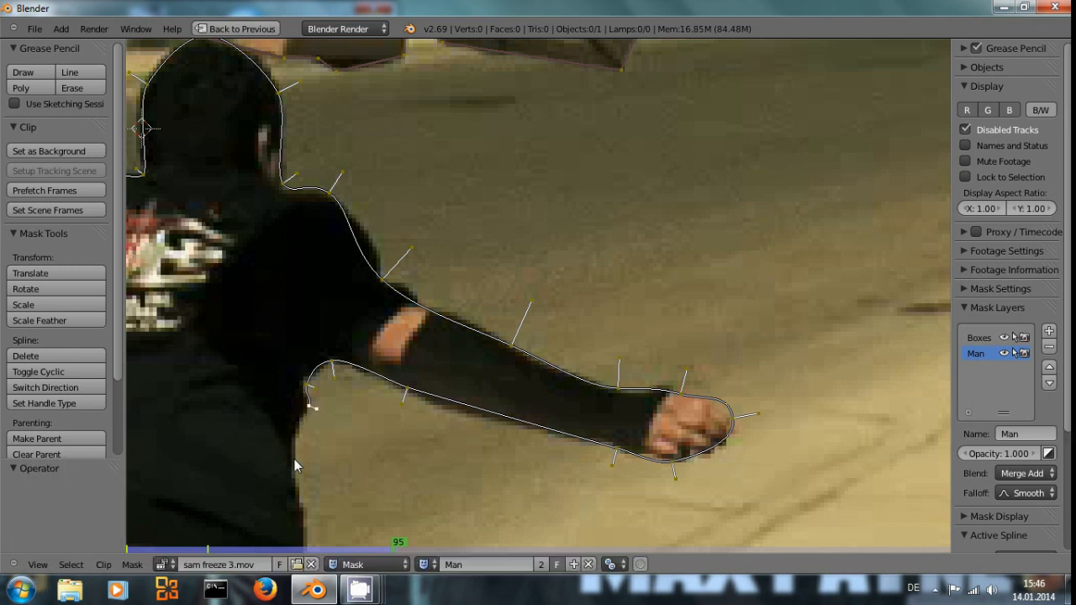
Continue the man's spline down the right side of the shirt to the waist.
{"action": "middle_click_drag", "start_coordinate": [294, 459], "coordinate": [336, 462], "text": "ctrl"}
{"action": "middle_click_drag", "start_coordinate": [271, 462], "coordinate": [588, 356]}
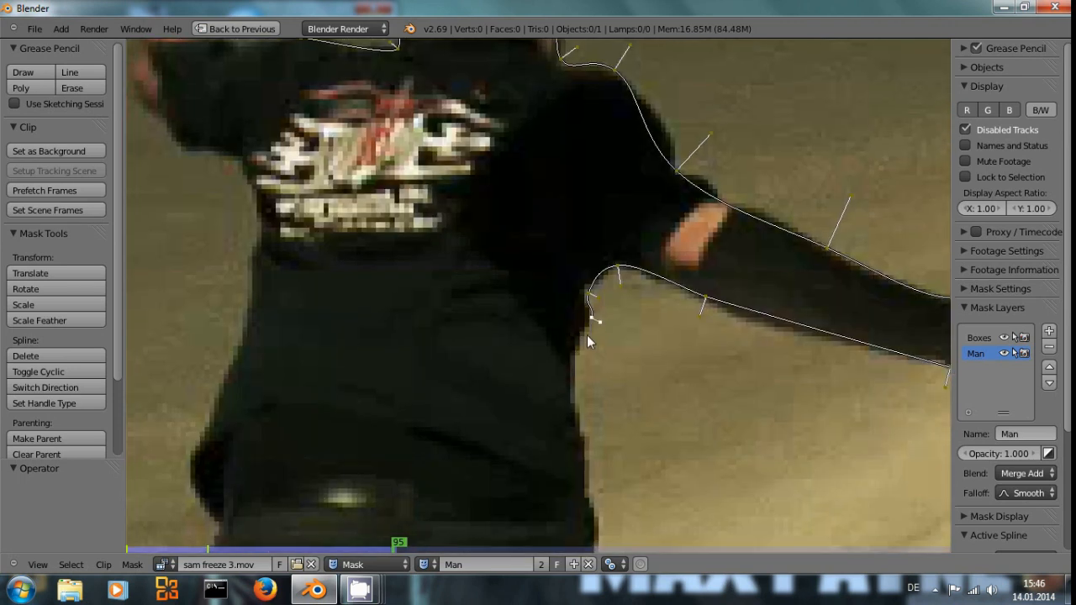
{"action": "left_click", "coordinate": [575, 404], "text": "ctrl"}
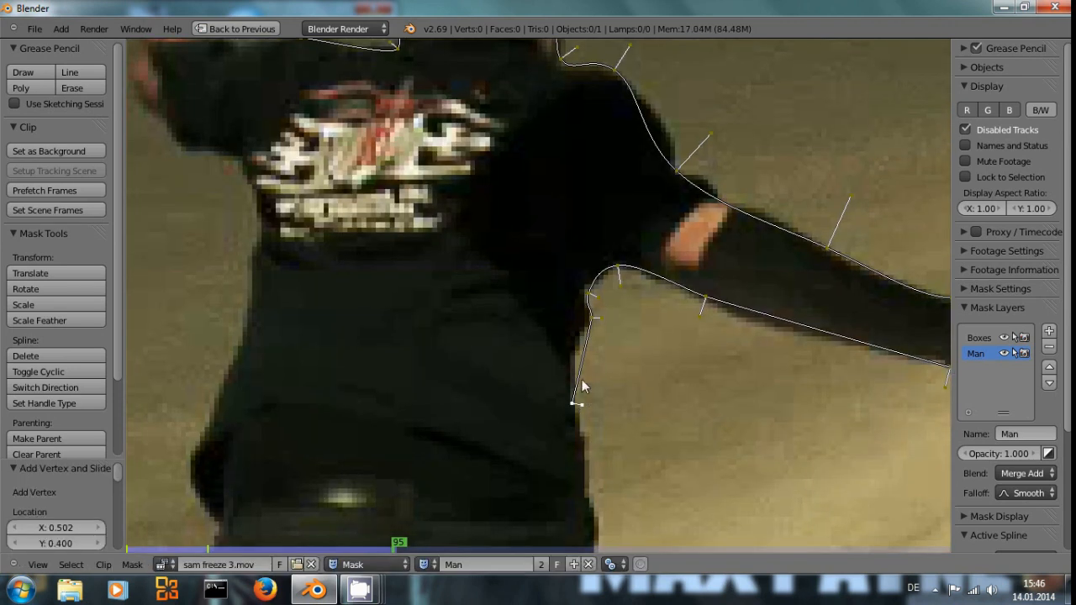
{"action": "right_click", "coordinate": [594, 321]}
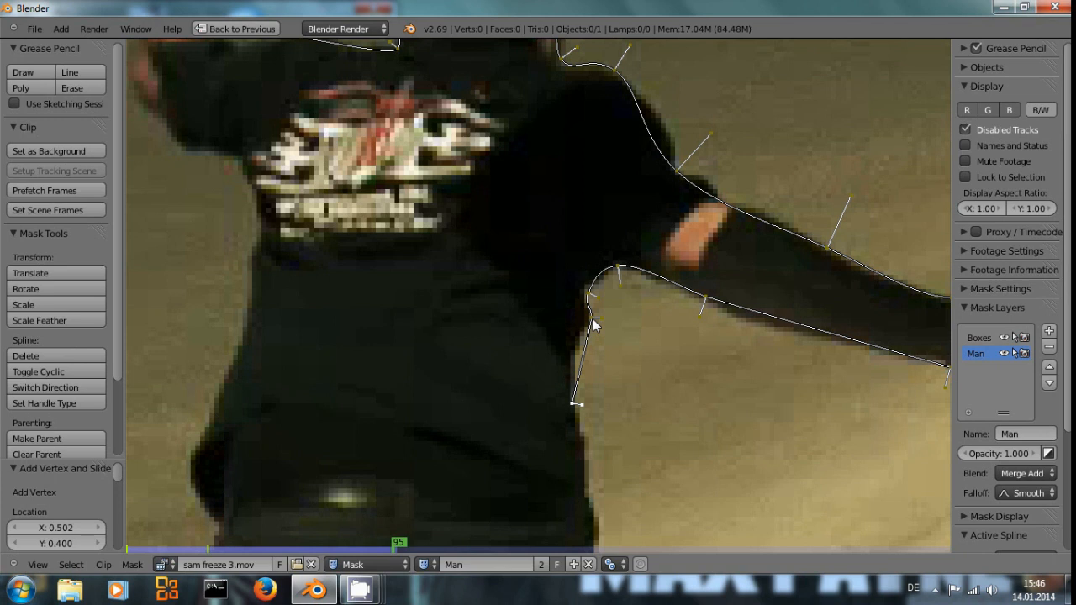
{"action": "right_click", "coordinate": [575, 405]}
{"action": "left_click", "coordinate": [592, 503], "text": "ctrl"}
Continue the man's spline down the right side of the shirt and shorts to the right hem.
{"action": "middle_click_drag", "start_coordinate": [622, 536], "coordinate": [628, 309]}
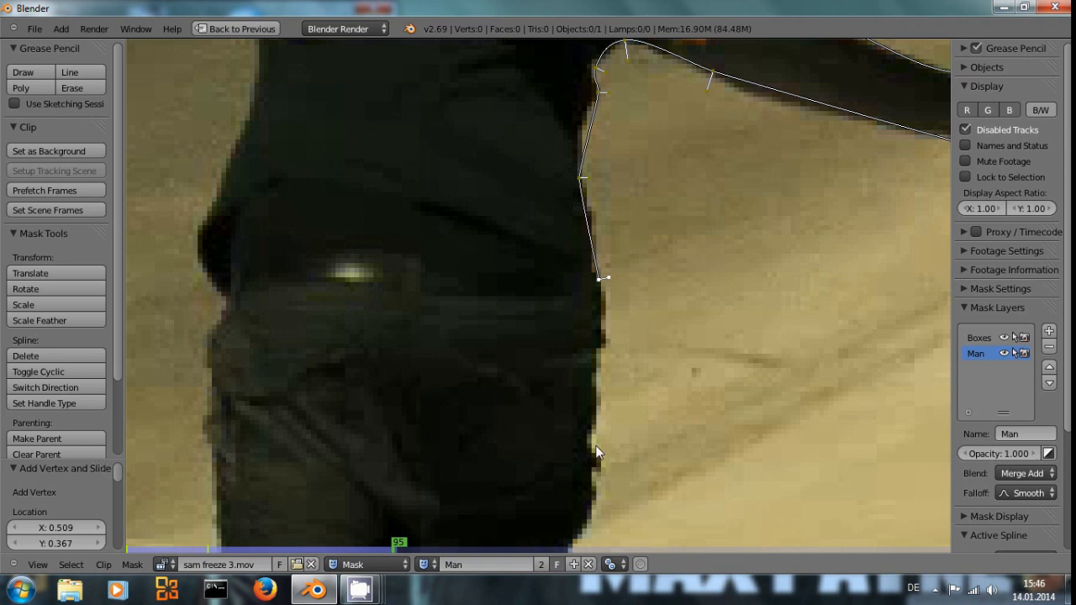
{"action": "left_click", "coordinate": [592, 496], "text": "ctrl"}
{"action": "middle_click_drag", "start_coordinate": [641, 514], "coordinate": [679, 291]}
{"action": "left_click", "coordinate": [599, 343], "text": "ctrl"}
{"action": "left_click", "coordinate": [607, 386], "text": "ctrl"}
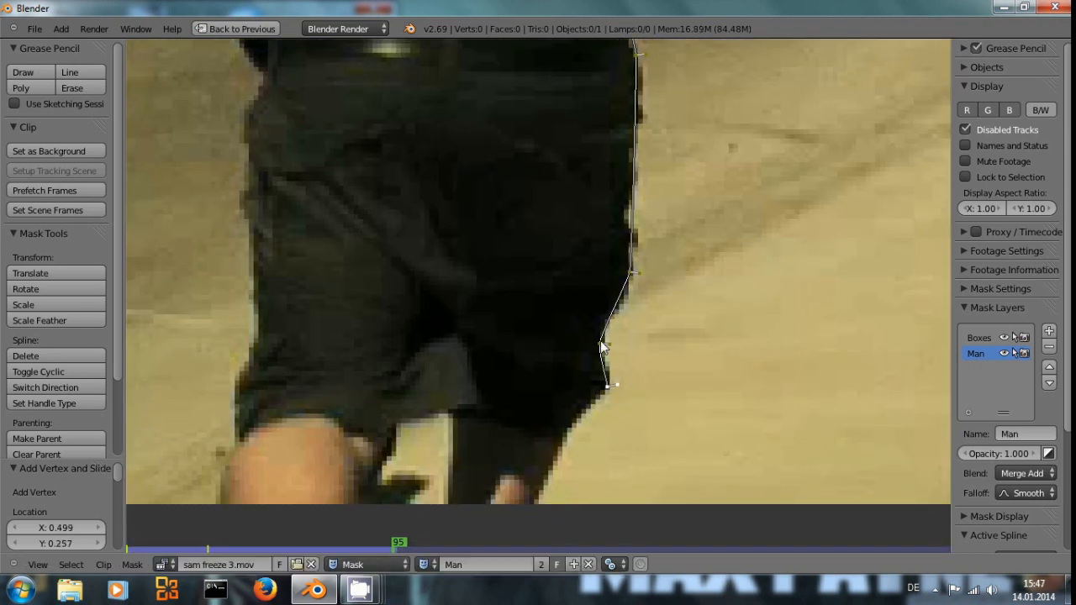
Extend the spline down the outside of the right leg past the frame's lower edge and across beneath that leg.
{"action": "left_click", "coordinate": [550, 458], "text": "ctrl"}
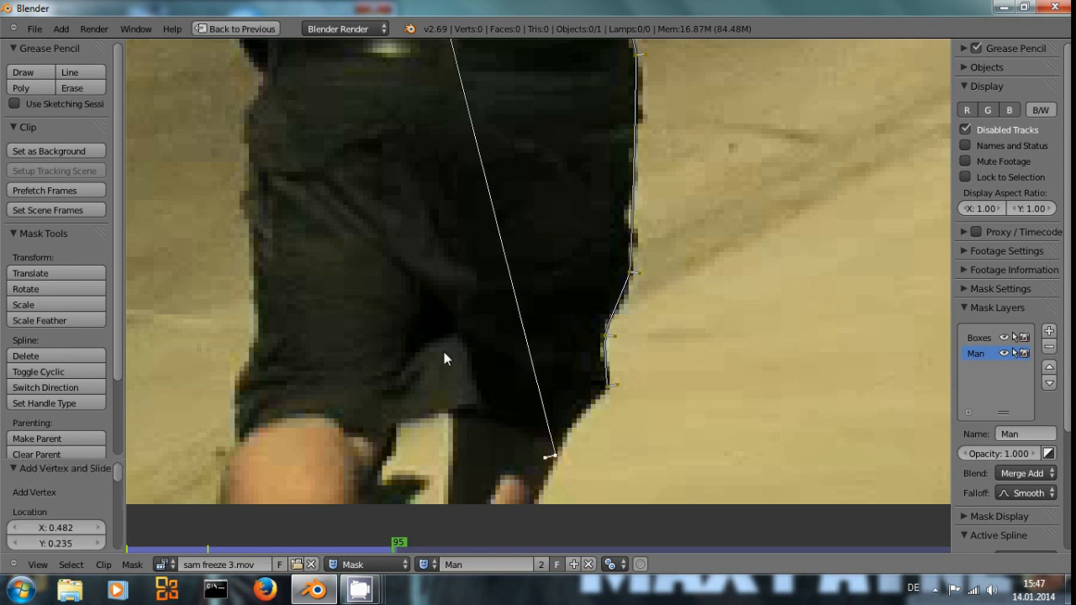
{"action": "key", "text": "ctrl+z"}
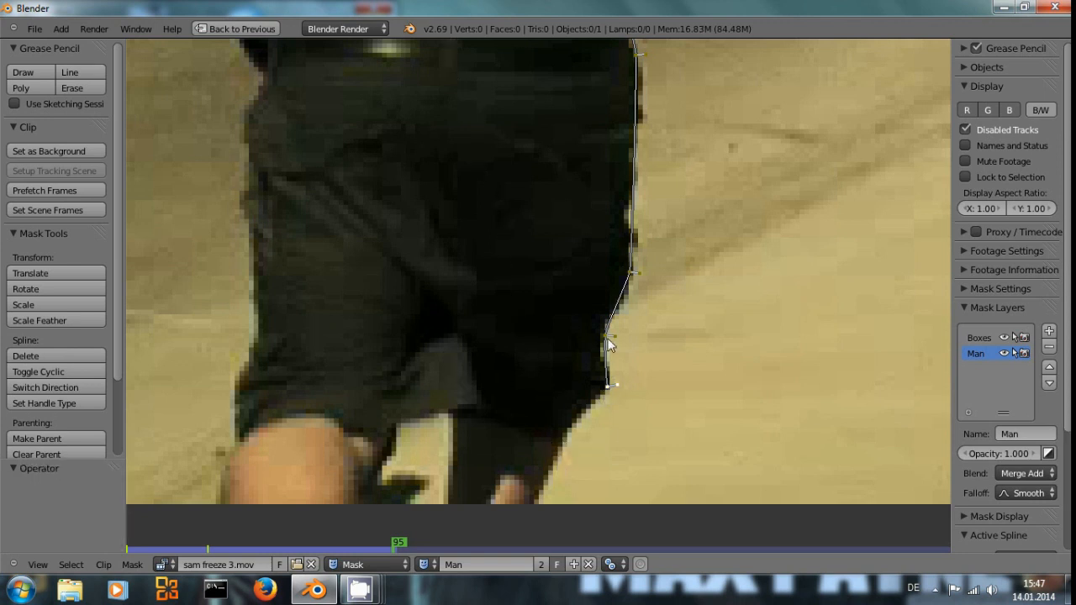
{"action": "left_click", "coordinate": [554, 451], "text": "ctrl"}
{"action": "scroll", "coordinate": [554, 454], "scroll_direction": "down", "scroll_amount": 2}
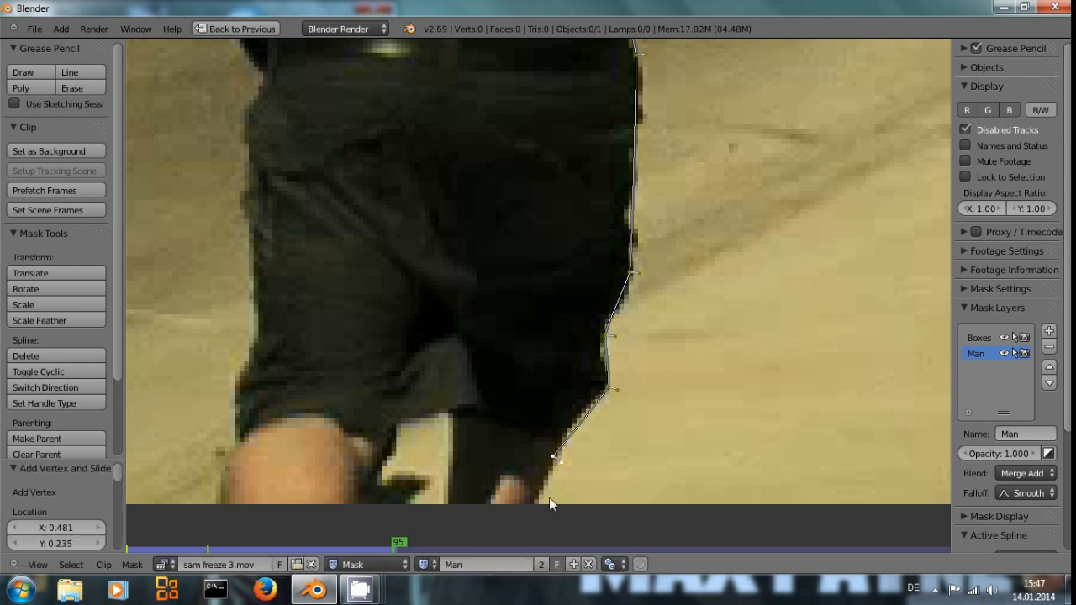
{"action": "scroll", "coordinate": [632, 318], "scroll_direction": "up", "scroll_amount": 3}
{"action": "left_click_drag", "start_coordinate": [632, 311], "coordinate": [607, 381]}
{"action": "left_click", "coordinate": [529, 367], "text": "ctrl"}
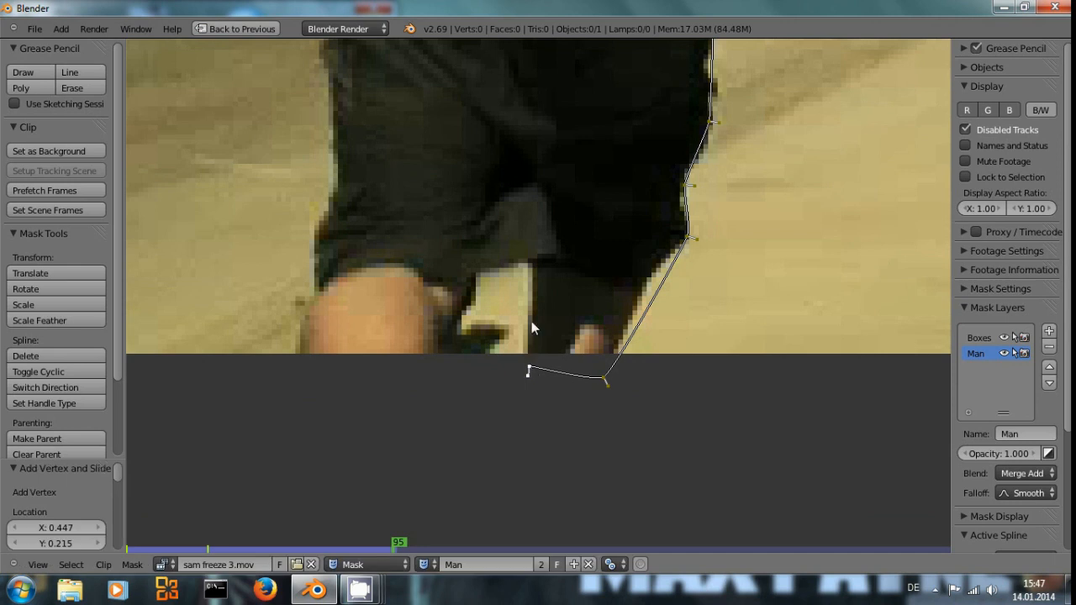
Trace the gap between the legs, pass beneath the left leg and continue up its outer side onto the shorts.
{"action": "left_click", "coordinate": [522, 271], "text": "ctrl"}
{"action": "left_click", "coordinate": [479, 276], "text": "ctrl"}
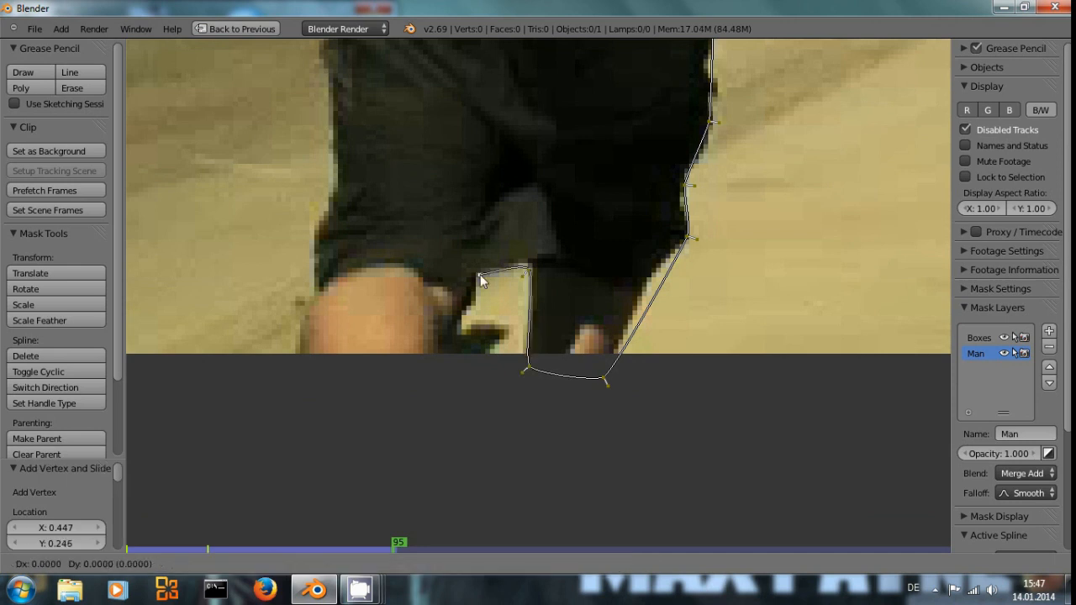
{"action": "left_click", "coordinate": [457, 354], "text": "ctrl"}
{"action": "left_click", "coordinate": [297, 363], "text": "ctrl"}
{"action": "left_click", "coordinate": [316, 255], "text": "ctrl"}
{"action": "left_click", "coordinate": [341, 192], "text": "ctrl"}
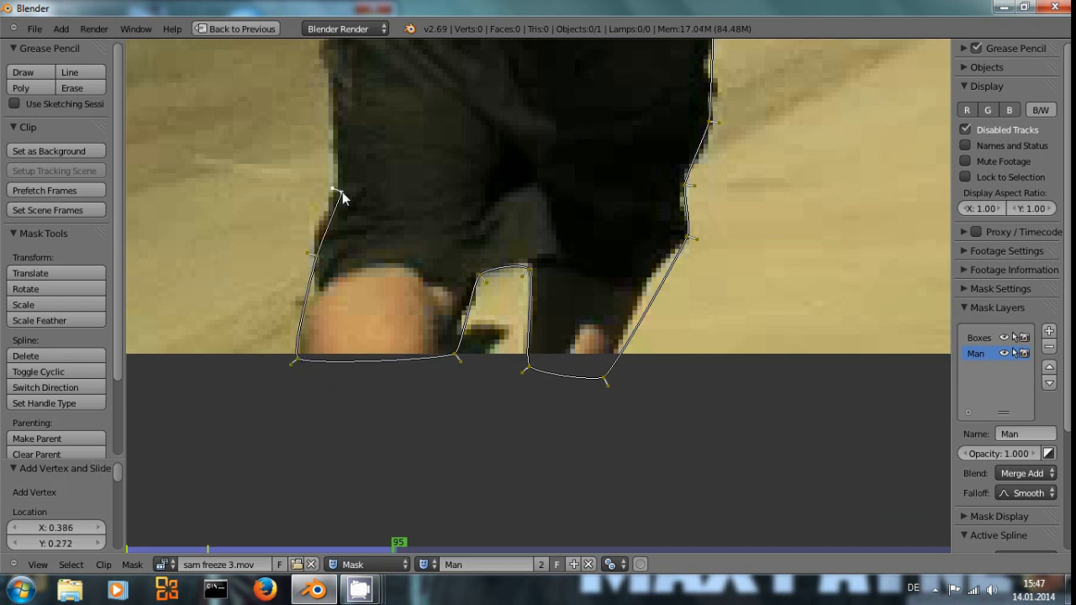
Trace the spline up the left side of the shorts to the waist.
{"action": "middle_click_drag", "start_coordinate": [378, 164], "coordinate": [451, 464]}
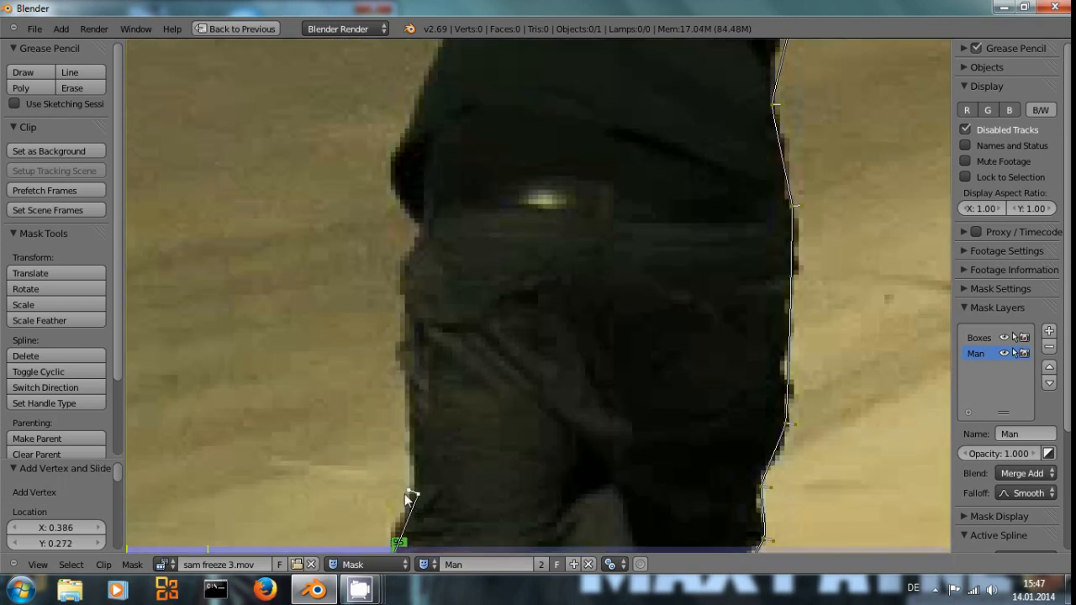
{"action": "left_click", "coordinate": [402, 376], "text": "ctrl"}
{"action": "left_click", "coordinate": [399, 287], "text": "ctrl"}
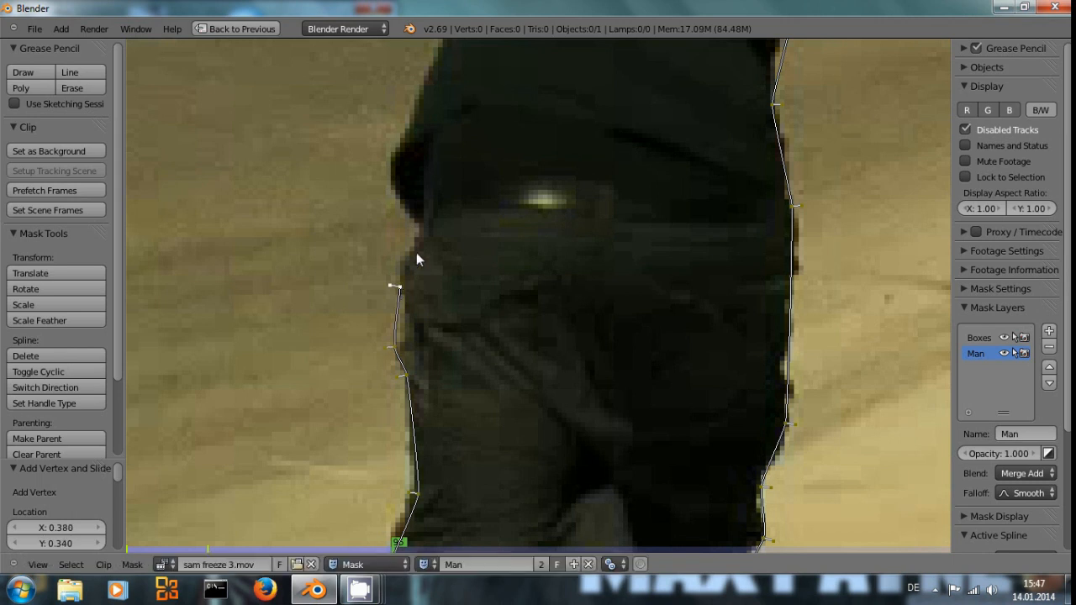
{"action": "middle_click_drag", "start_coordinate": [442, 238], "coordinate": [466, 476]}
{"action": "left_click", "coordinate": [462, 498], "text": "ctrl"}
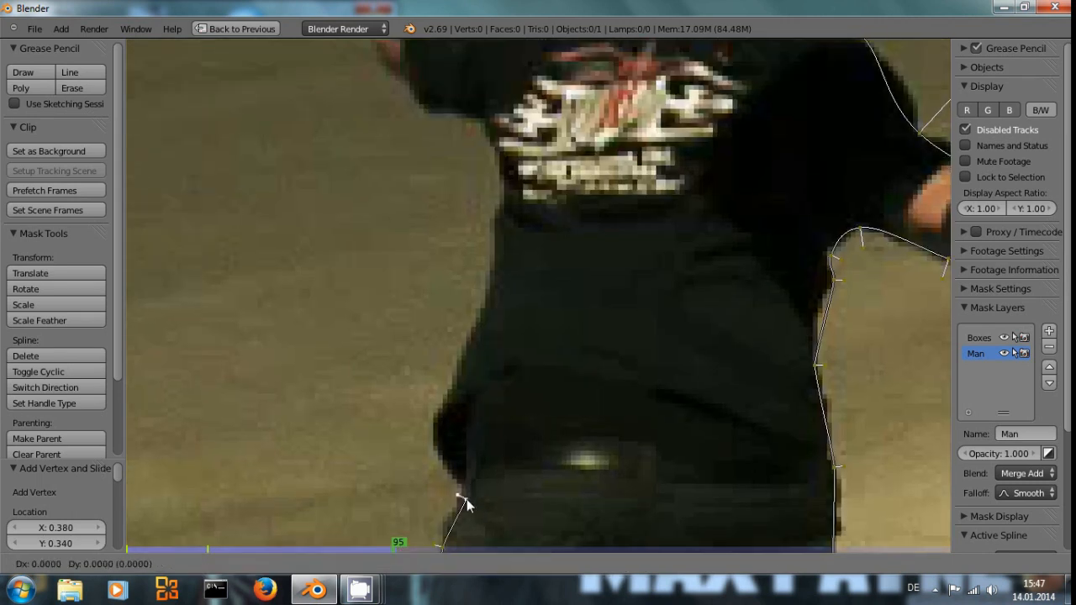
Trace the shirt bulge at the left hip and round its curve to fit the fabric.
{"action": "left_click", "coordinate": [424, 437], "text": "ctrl"}
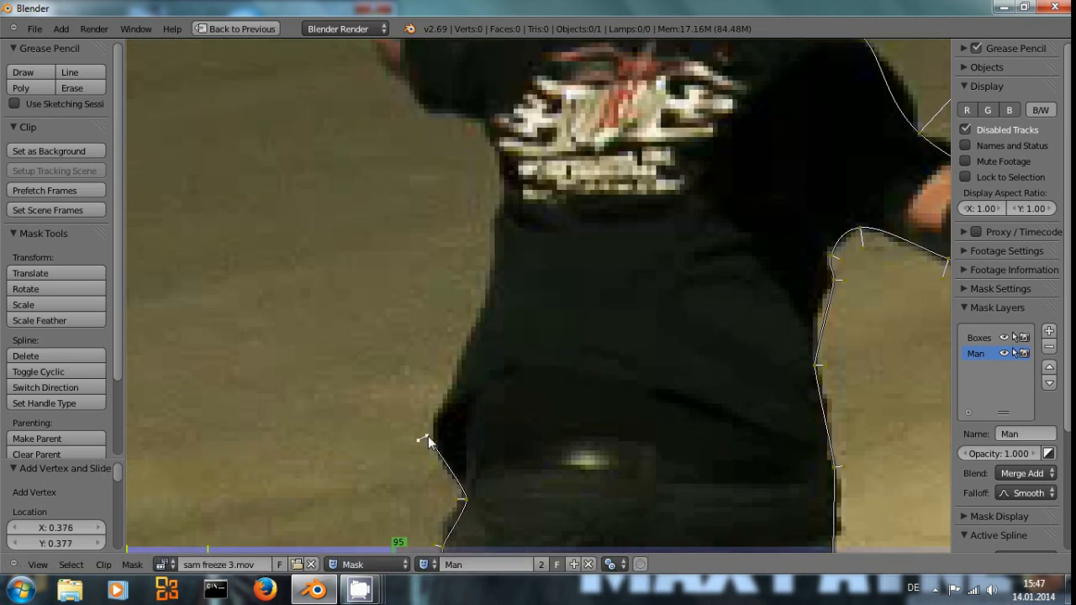
{"action": "left_click", "coordinate": [460, 384], "text": "ctrl"}
{"action": "left_click_drag", "start_coordinate": [420, 432], "coordinate": [399, 431]}
Continue the spline from the hip bulge up the left side of the shirt to the underside of the sleeve, rounding the curve.
{"action": "left_click", "coordinate": [486, 293], "text": "ctrl"}
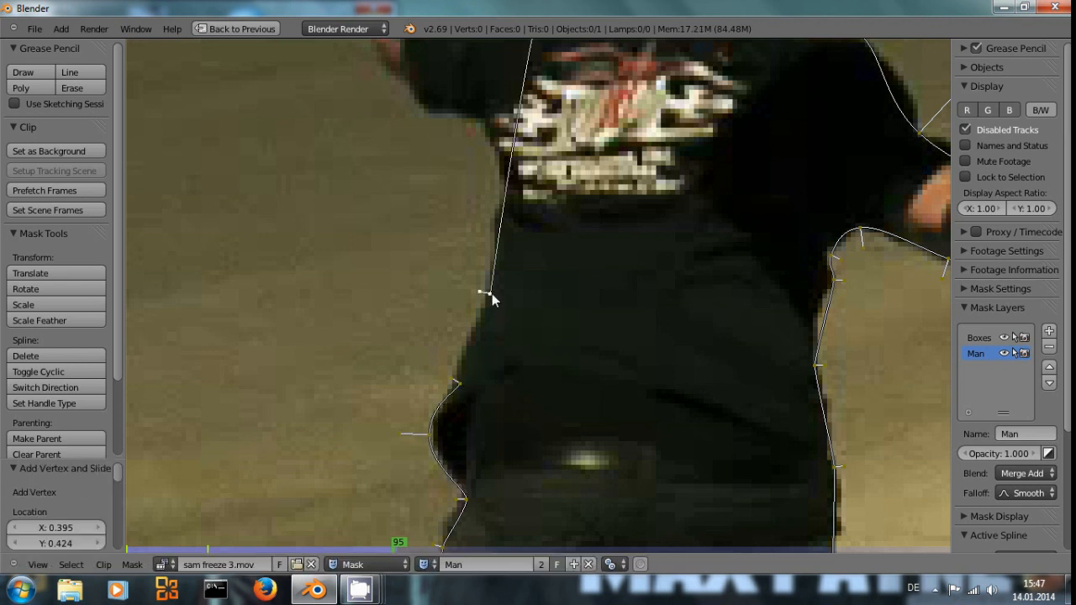
{"action": "key", "text": "ctrl+z"}
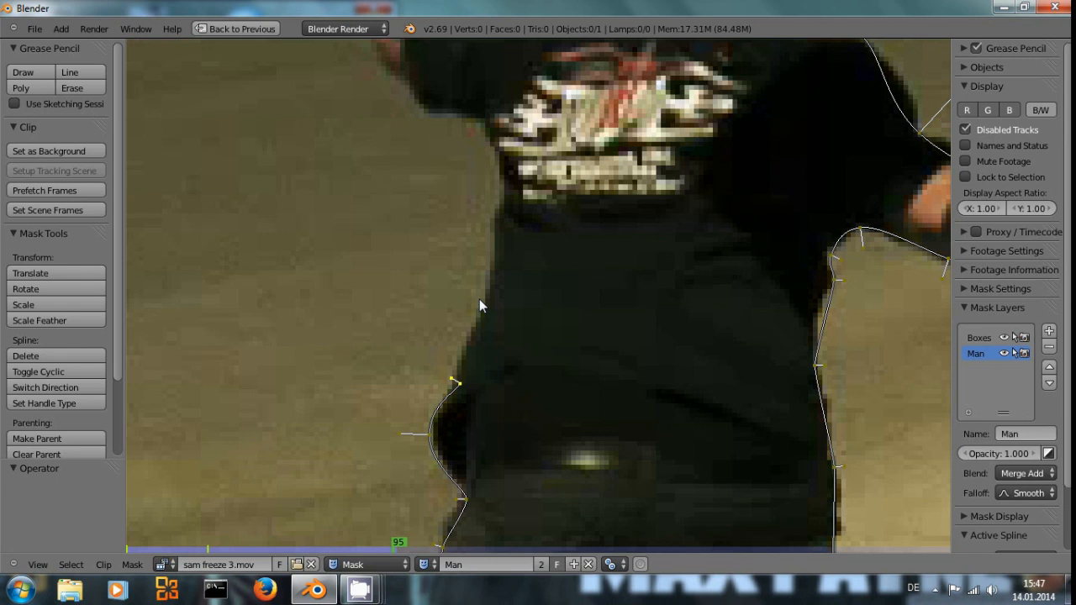
{"action": "right_click", "coordinate": [459, 385]}
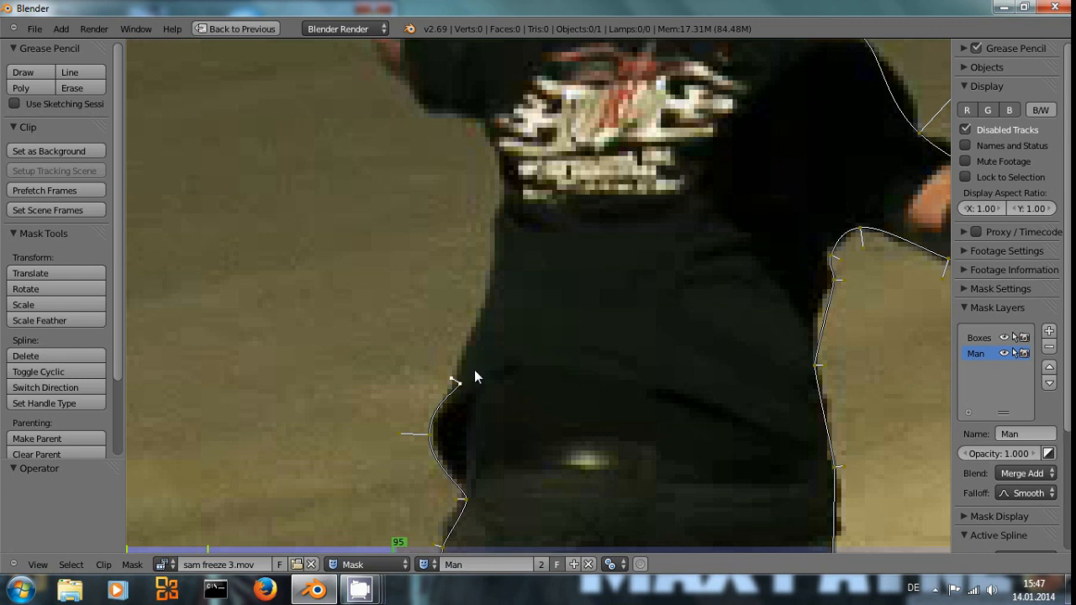
{"action": "left_click", "coordinate": [486, 294], "text": "ctrl"}
{"action": "left_click", "coordinate": [501, 176], "text": "ctrl"}
{"action": "left_click", "coordinate": [471, 120], "text": "ctrl"}
{"action": "left_click_drag", "start_coordinate": [465, 124], "coordinate": [446, 131]}
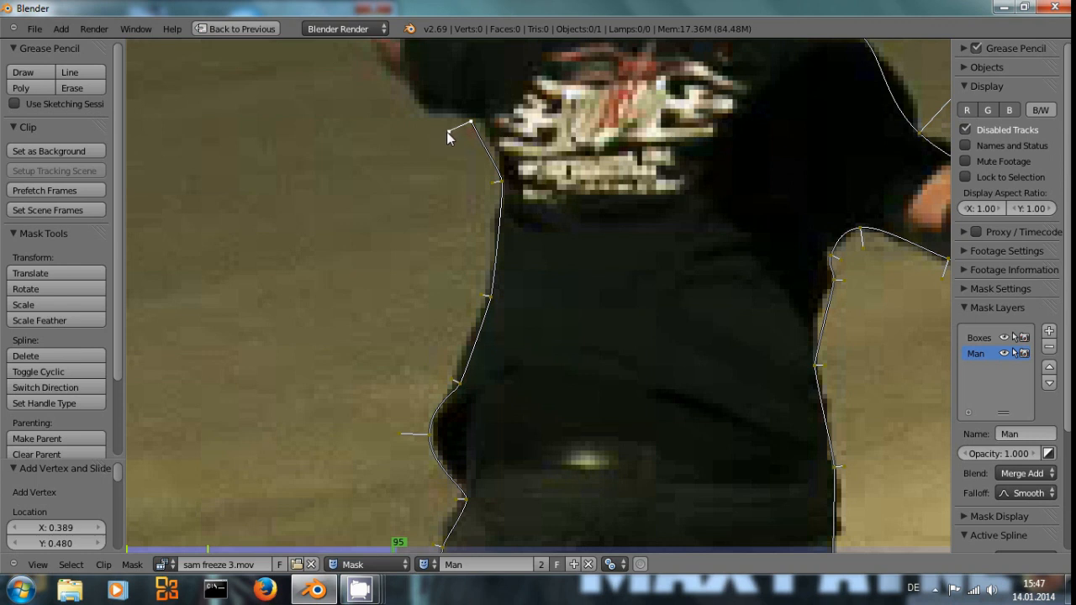
{"action": "left_click_drag", "start_coordinate": [490, 183], "coordinate": [452, 183]}
{"action": "left_click_drag", "start_coordinate": [455, 129], "coordinate": [467, 124]}
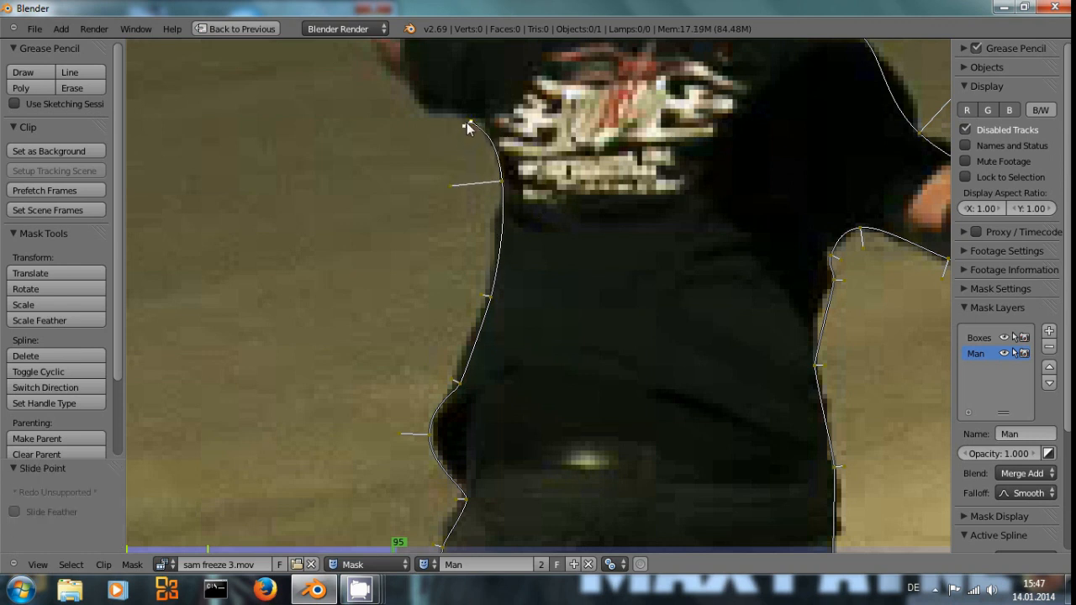
Trace under the left sleeve, around the elbow and up the outer forearm to the raised hand.
{"action": "left_click", "coordinate": [410, 115], "text": "ctrl"}
{"action": "middle_click_drag", "start_coordinate": [394, 137], "coordinate": [416, 410]}
{"action": "left_click", "coordinate": [387, 323], "text": "ctrl"}
{"action": "left_click", "coordinate": [425, 181], "text": "ctrl"}
{"action": "left_click", "coordinate": [413, 77], "text": "ctrl"}
Trace the spline over the fingertips of the raised left hand and curve it around them.
{"action": "left_click", "coordinate": [480, 54], "text": "ctrl"}
{"action": "left_click_drag", "start_coordinate": [481, 56], "coordinate": [439, 37]}
{"action": "left_click", "coordinate": [482, 58], "text": "ctrl"}
{"action": "left_click", "coordinate": [502, 105], "text": "ctrl"}
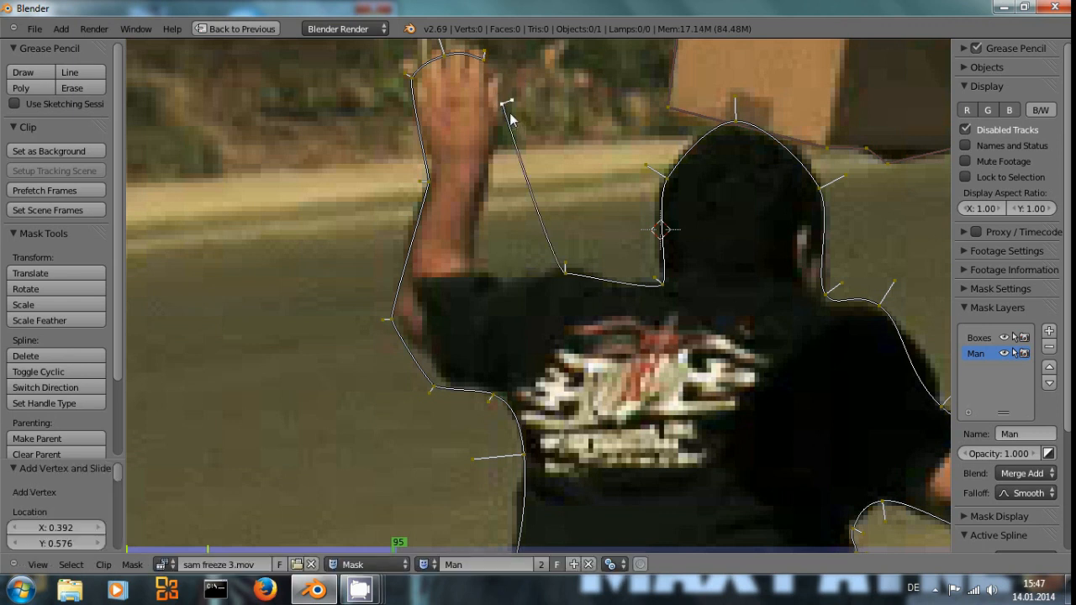
{"action": "key", "text": "ctrl+z"}
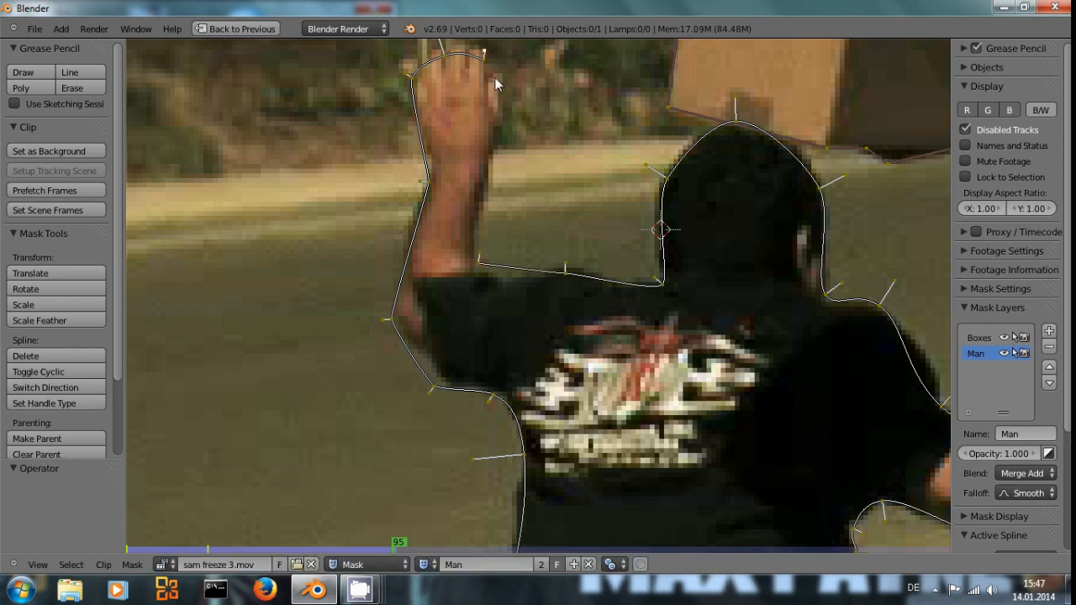
Trace the inner side of the raised hand to the wrist and close the man's spline.
{"action": "left_click", "coordinate": [494, 148], "text": "ctrl"}
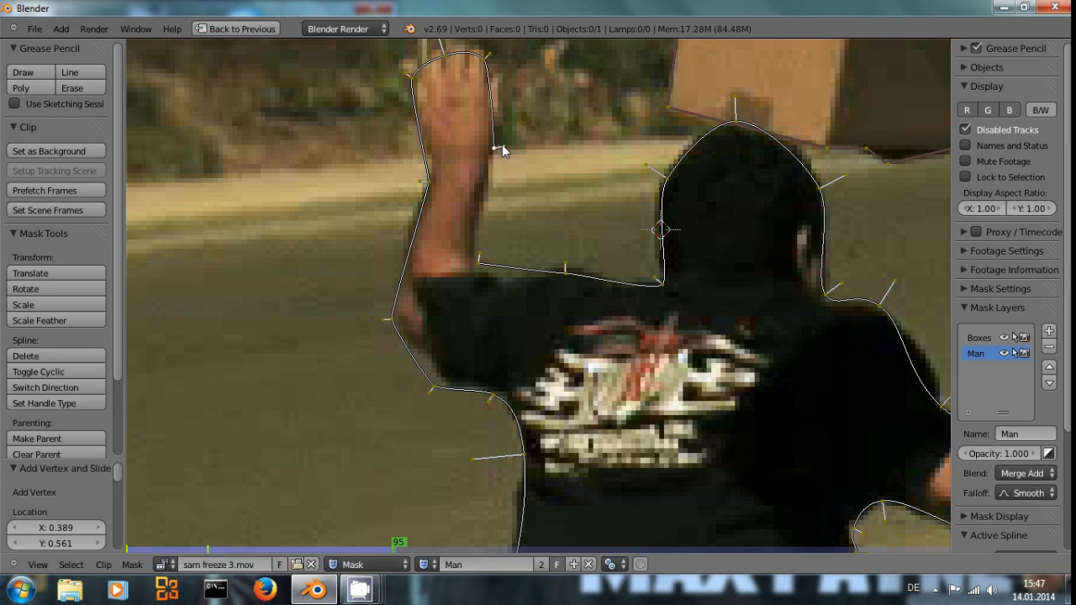
{"action": "left_click_drag", "start_coordinate": [494, 148], "coordinate": [505, 107]}
{"action": "left_click", "coordinate": [489, 170], "text": "ctrl"}
{"action": "key", "text": "alt+c"}
{"action": "scroll", "coordinate": [588, 379], "scroll_direction": "down", "scroll_amount": 4}
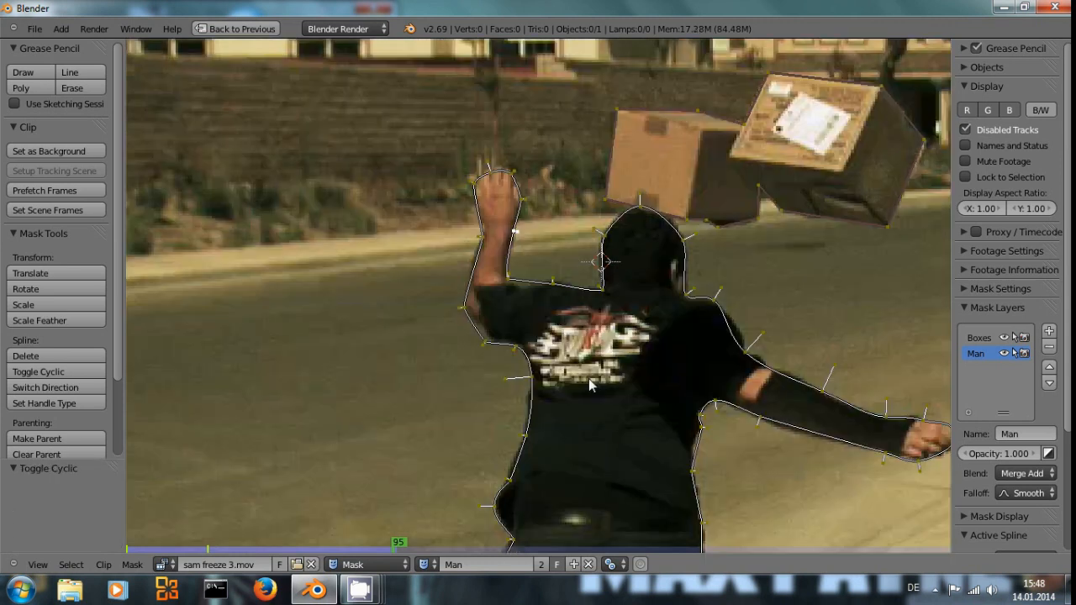
{"action": "middle_click_drag", "start_coordinate": [598, 401], "coordinate": [504, 344]}
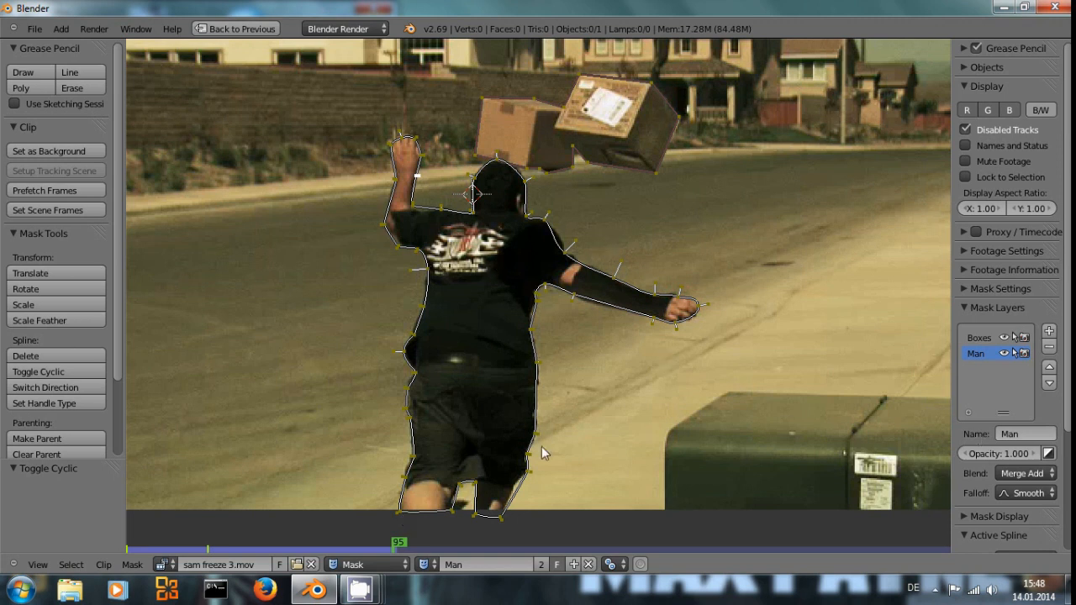
Return to the Video Editing layout and duplicate the sam freeze 3.mov strip straight up to channel 4.
{"action": "key", "text": "ctrl+Up"}
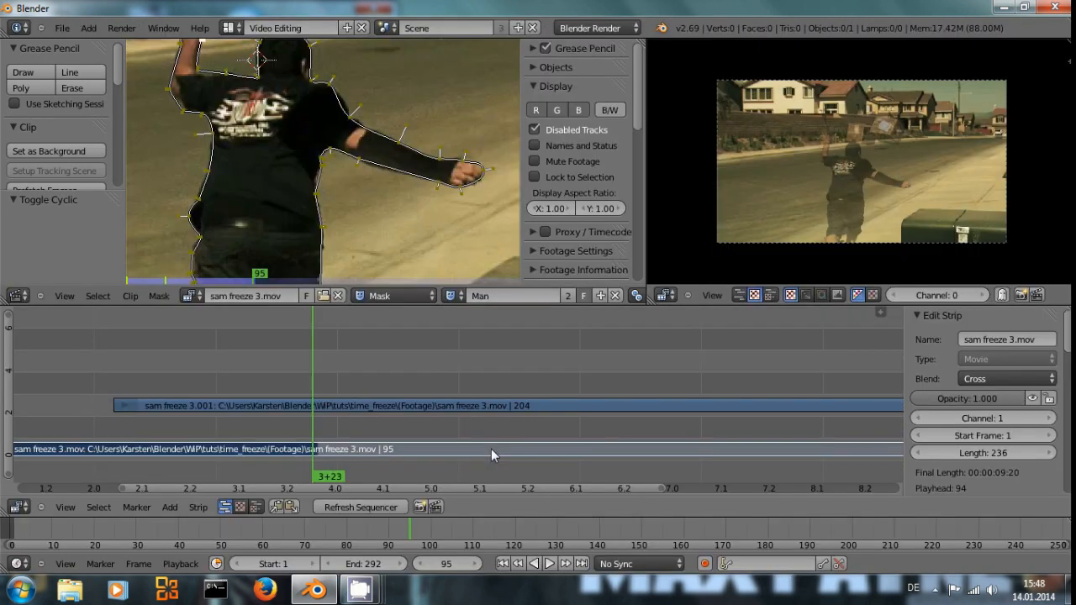
{"action": "middle_click_drag", "start_coordinate": [222, 391], "coordinate": [559, 435]}
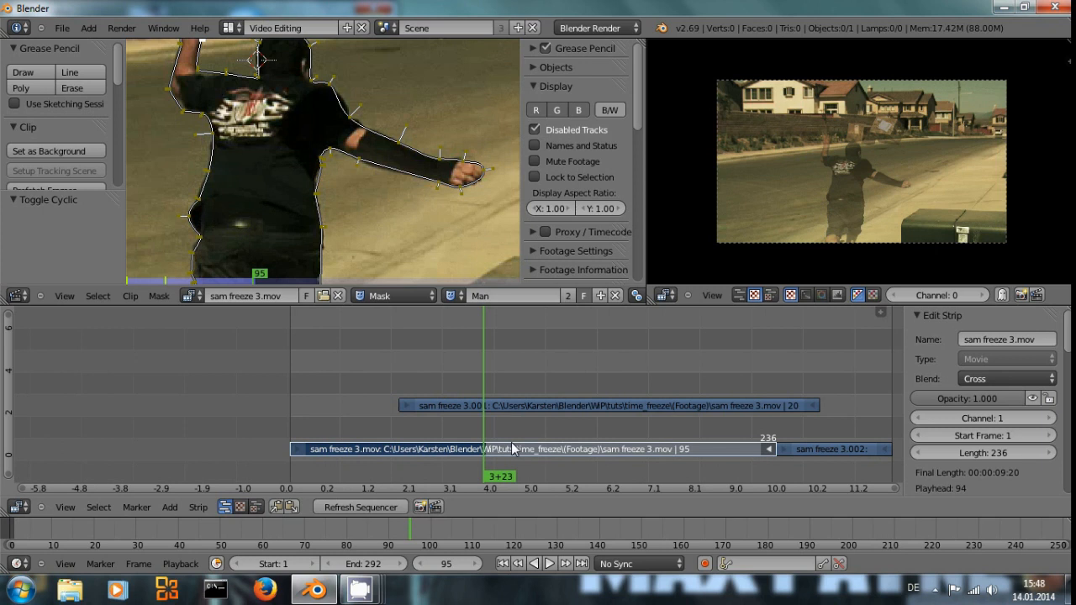
{"action": "key", "text": "shift+d"}
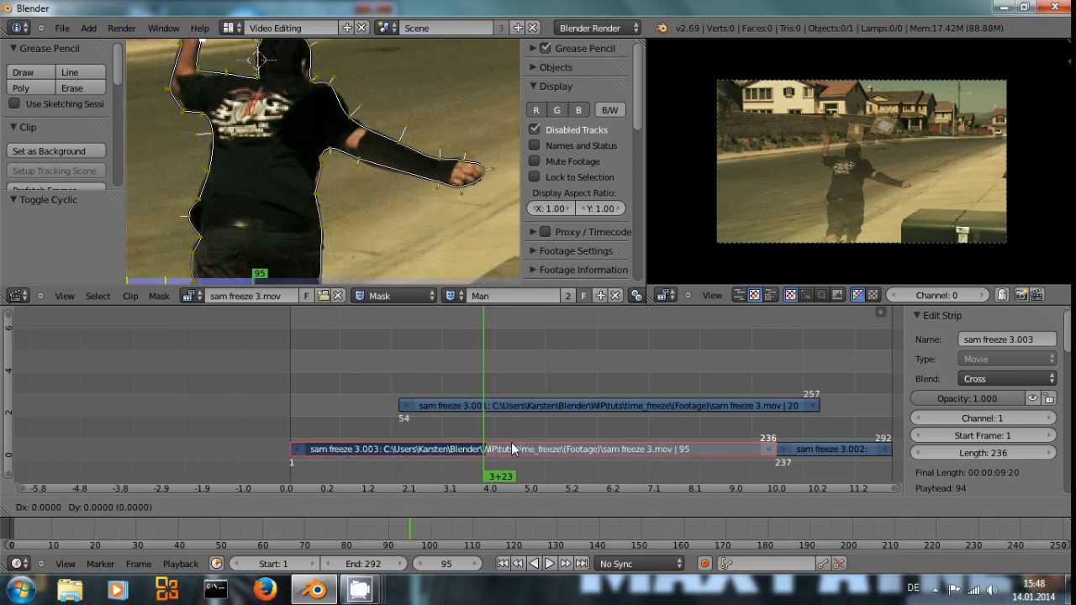
{"action": "key", "text": "y"}
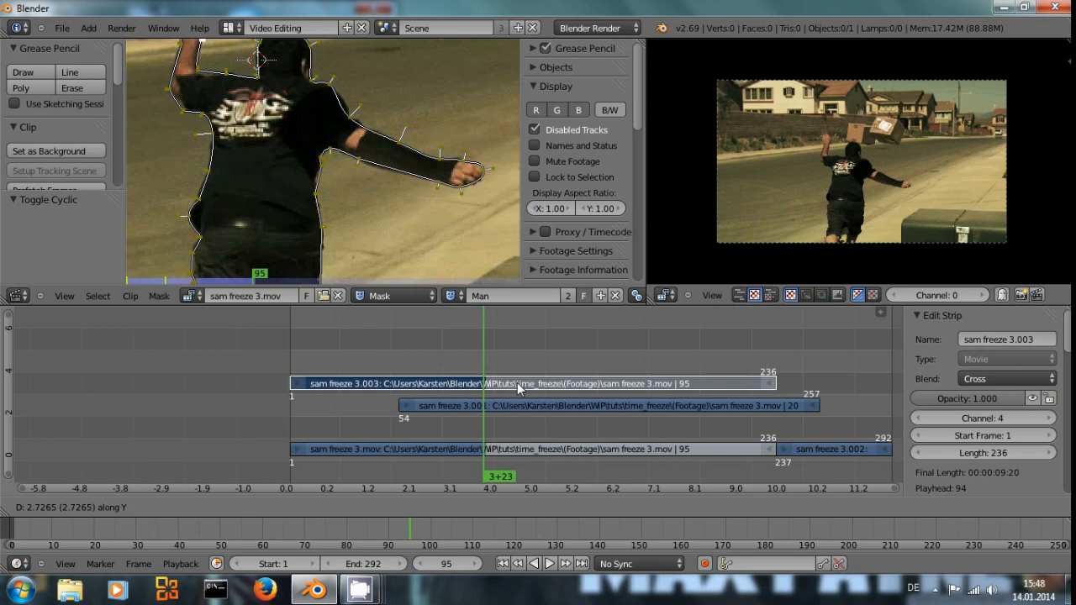
{"action": "left_click", "coordinate": [517, 383]}
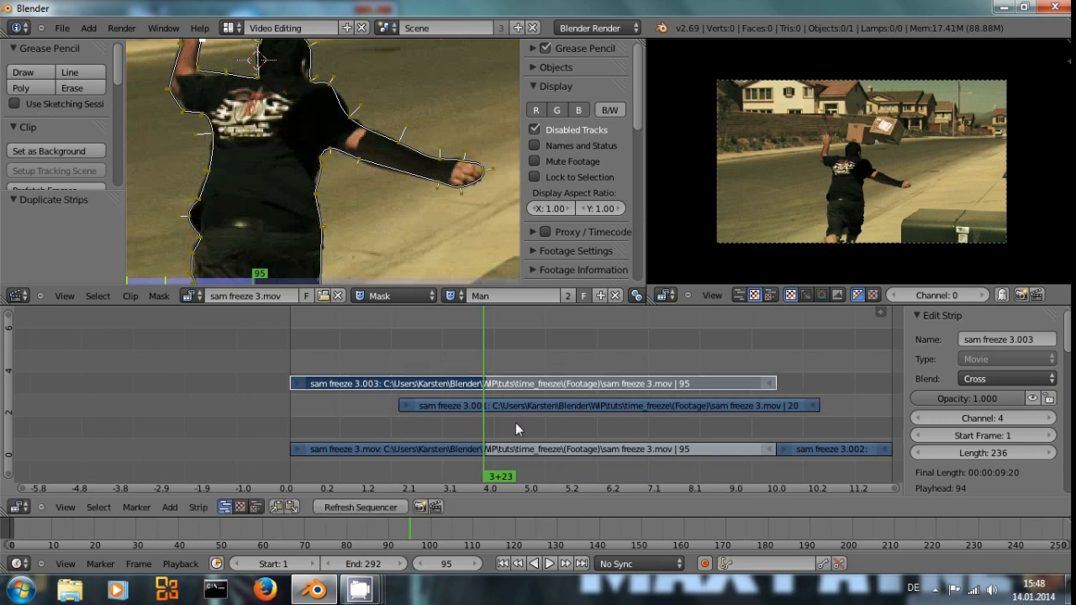
Trim the start of the duplicated strip on channel 4 to frame 95.
{"action": "scroll", "coordinate": [515, 424], "scroll_direction": "up", "scroll_amount": 2}
{"action": "scroll", "coordinate": [646, 408], "scroll_direction": "down", "scroll_amount": 1}
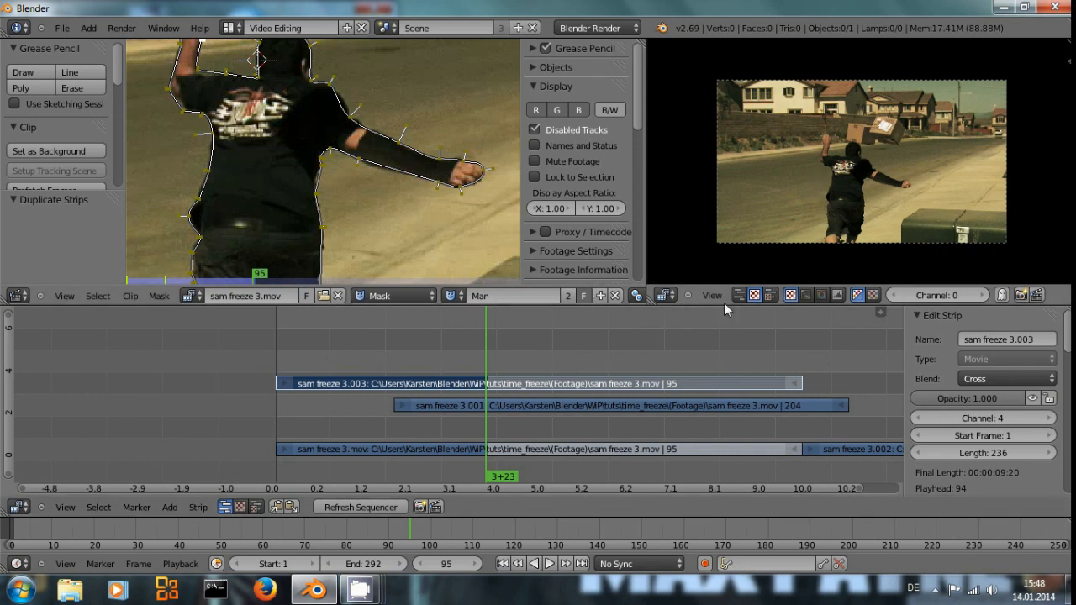
{"action": "left_click", "coordinate": [285, 382]}
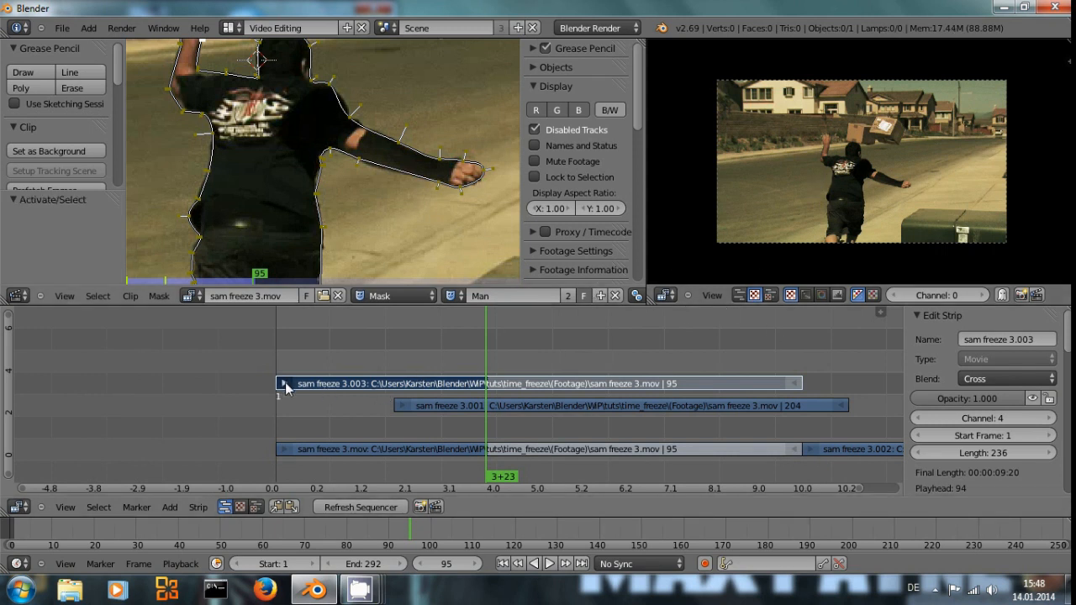
{"action": "key", "text": "g"}
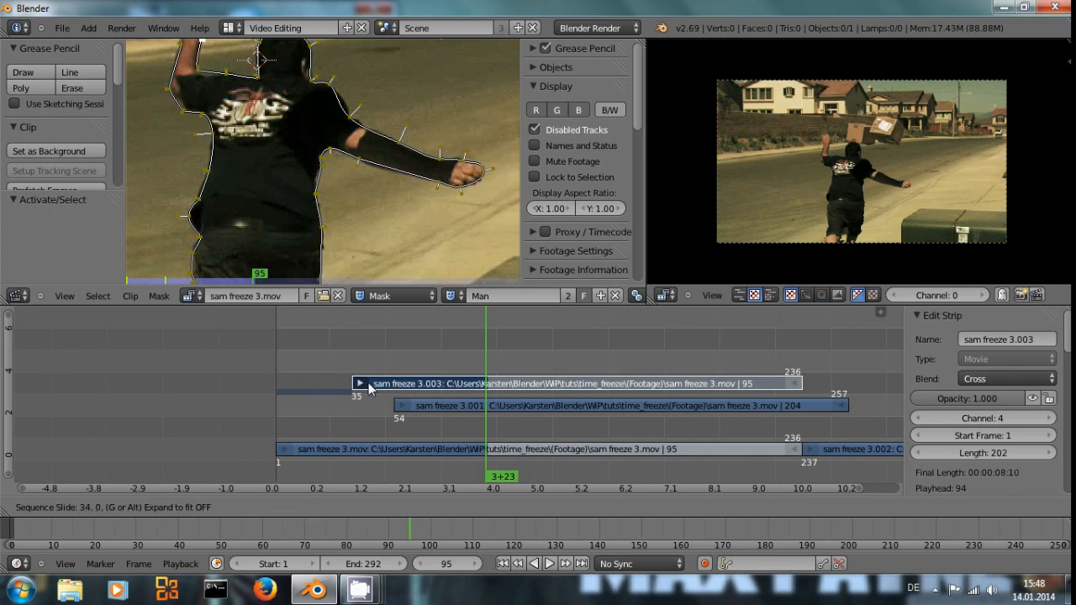
{"action": "left_click", "coordinate": [493, 396]}
{"action": "scroll", "coordinate": [486, 417], "scroll_direction": "up", "scroll_amount": 4}
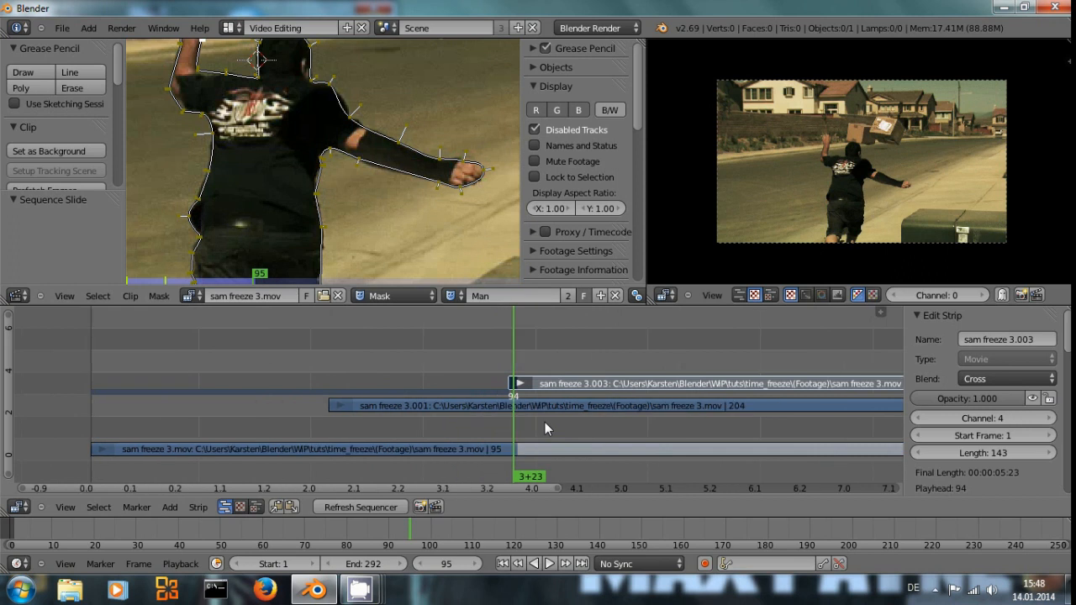
{"action": "key", "text": "Left"}
{"action": "key", "text": "Right"}
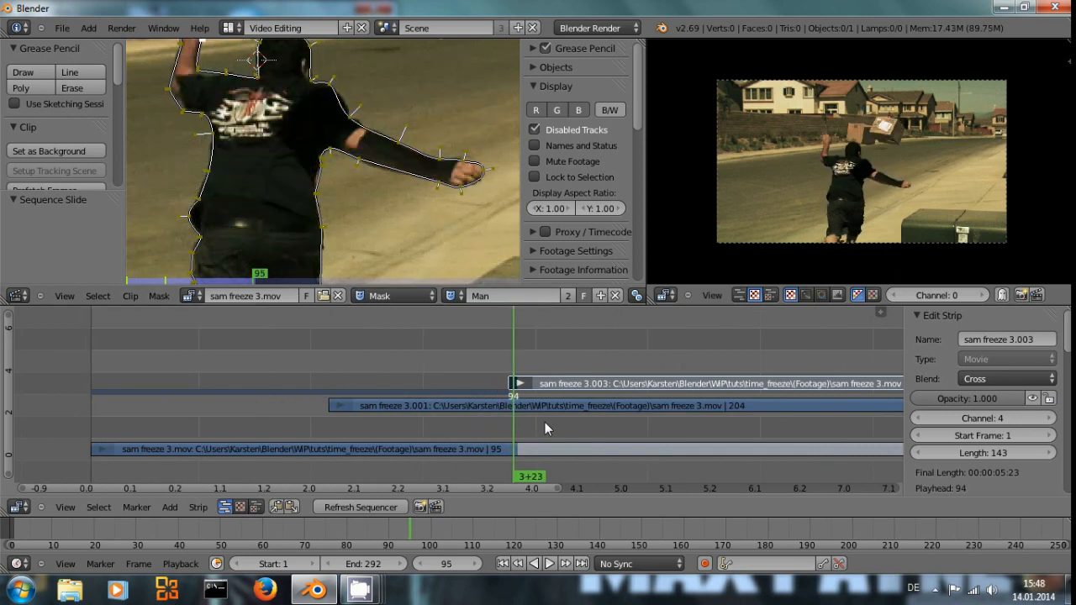
{"action": "key", "text": "g"}
{"action": "left_click", "coordinate": [549, 420]}
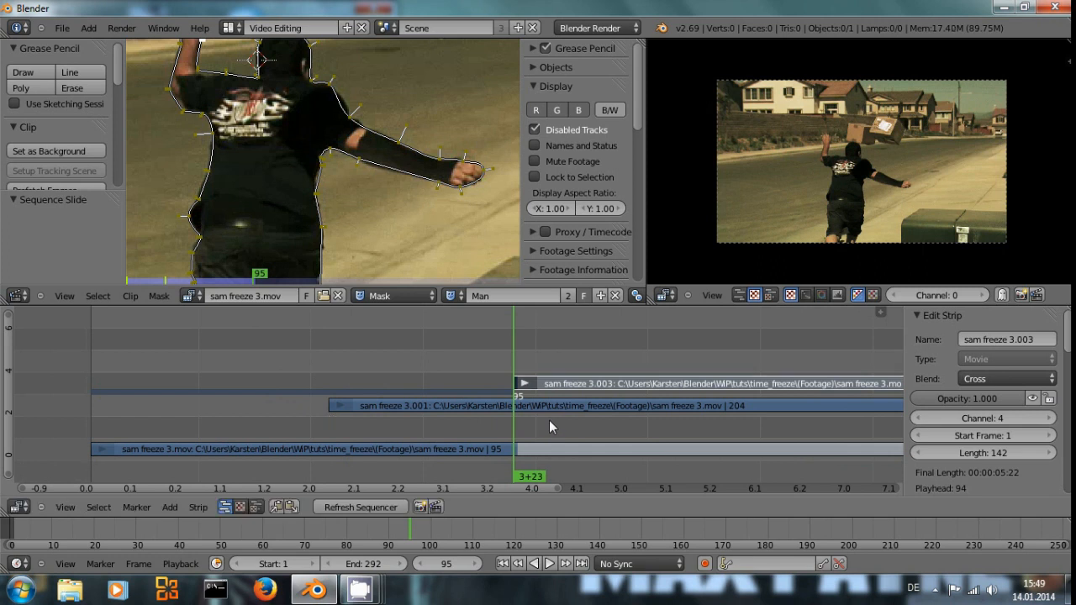
Step through the frames from 95 to 143 to check the frozen image in the sequencer preview.
{"action": "key", "text": "Right"}
{"action": "key", "text": "Left"}
{"action": "key", "text": "Right"}
{"action": "key", "text": "Right"}
{"action": "key", "text": "Right"}
{"action": "key", "text": "Right"}
{"action": "key", "text": "Right"}
{"action": "key", "text": "Right"}
{"action": "key", "text": "Right"}
{"action": "key", "text": "Right"}
{"action": "key", "text": "Right"}
{"action": "key", "text": "Right"}
{"action": "key", "text": "Right"}
{"action": "key", "text": "Right"}
{"action": "key", "text": "Right"}
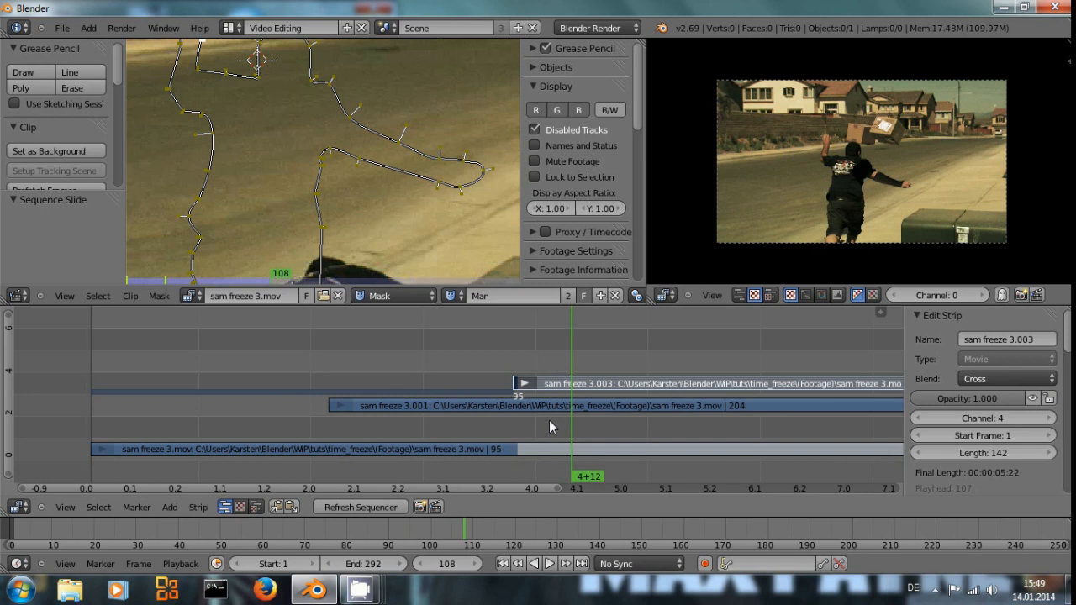
{"action": "key", "text": "Right"}
{"action": "key", "text": "Right"}
{"action": "key", "text": "Right"}
{"action": "key", "text": "Right"}
{"action": "key", "text": "Right"}
{"action": "key", "text": "Right"}
{"action": "key", "text": "Right"}
{"action": "key", "text": "Right"}
{"action": "key", "text": "Right"}
{"action": "key", "text": "Right"}
{"action": "key", "text": "Right"}
{"action": "key", "text": "Right"}
{"action": "key", "text": "Right"}
{"action": "key", "text": "Right"}
{"action": "key", "text": "Right"}
{"action": "key", "text": "Right"}
{"action": "key", "text": "Right"}
{"action": "key", "text": "Right"}
{"action": "key", "text": "Right"}
{"action": "key", "text": "Right"}
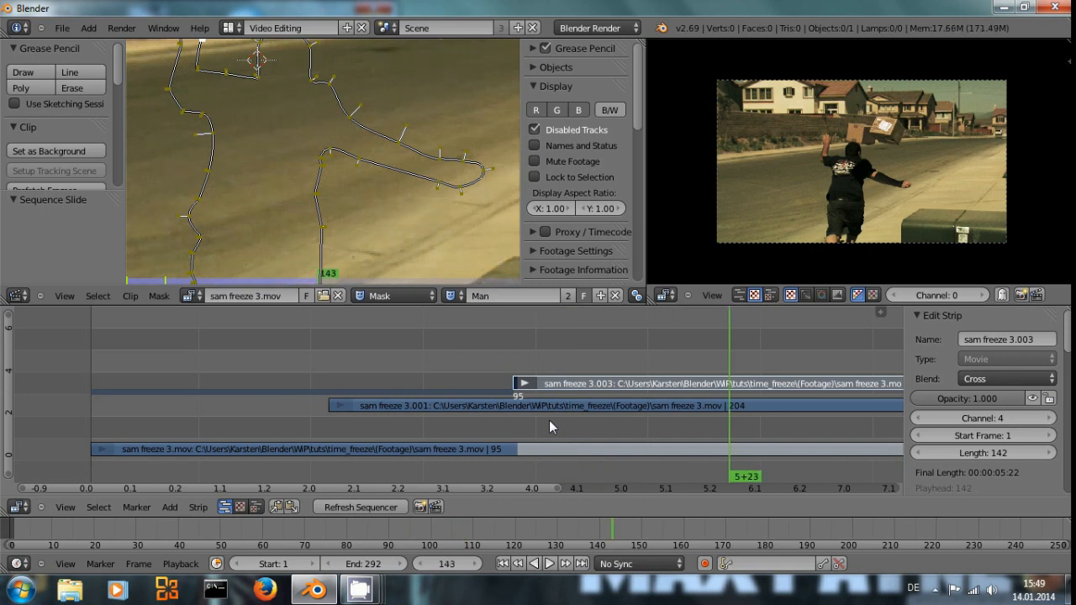
Add a Mask strip modifier to the sam freeze 3.003 strip on channel 4 and assign the Man mask to it.
{"action": "scroll", "coordinate": [641, 392], "scroll_direction": "down", "scroll_amount": 3}
{"action": "left_click", "coordinate": [644, 380]}
{"action": "scroll", "coordinate": [984, 462], "scroll_direction": "down", "scroll_amount": 3}
{"action": "scroll", "coordinate": [983, 468], "scroll_direction": "down", "scroll_amount": 15}
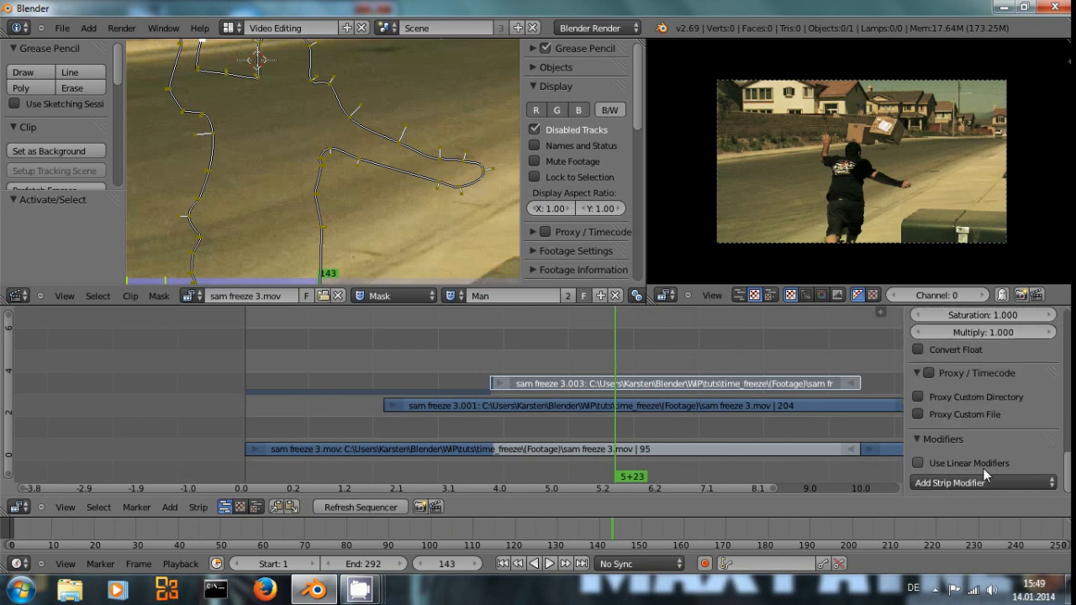
{"action": "left_click", "coordinate": [938, 484]}
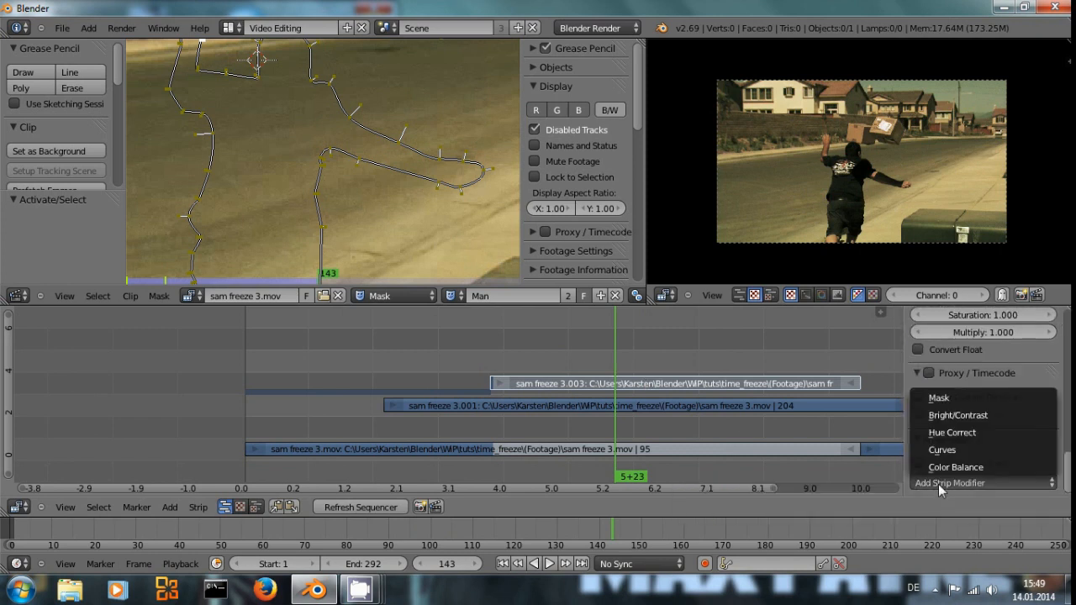
{"action": "scroll", "coordinate": [959, 424], "scroll_direction": "down", "scroll_amount": 2}
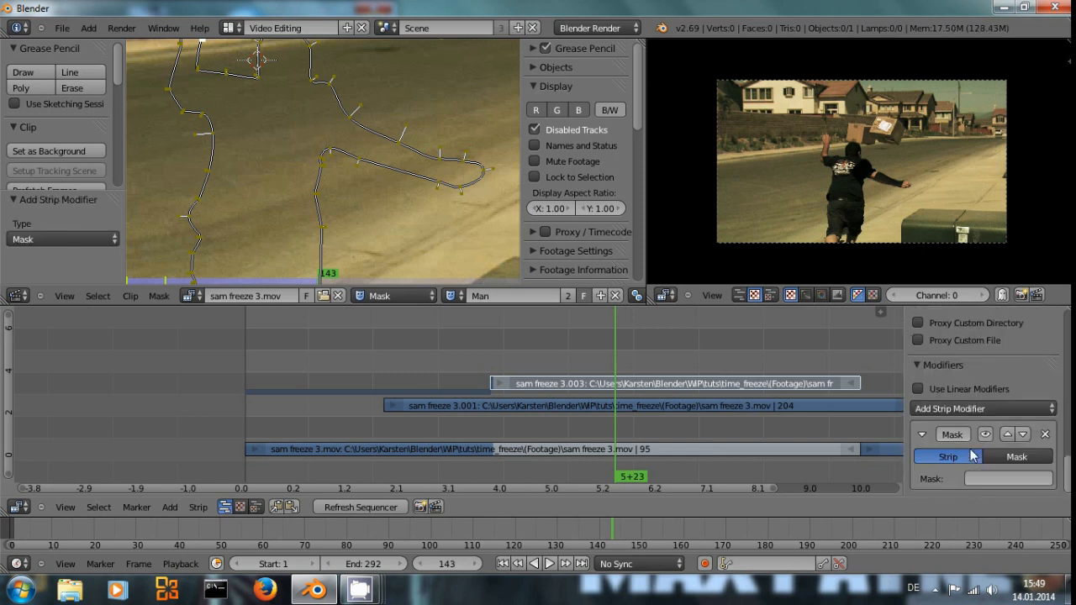
{"action": "left_click", "coordinate": [1001, 456]}
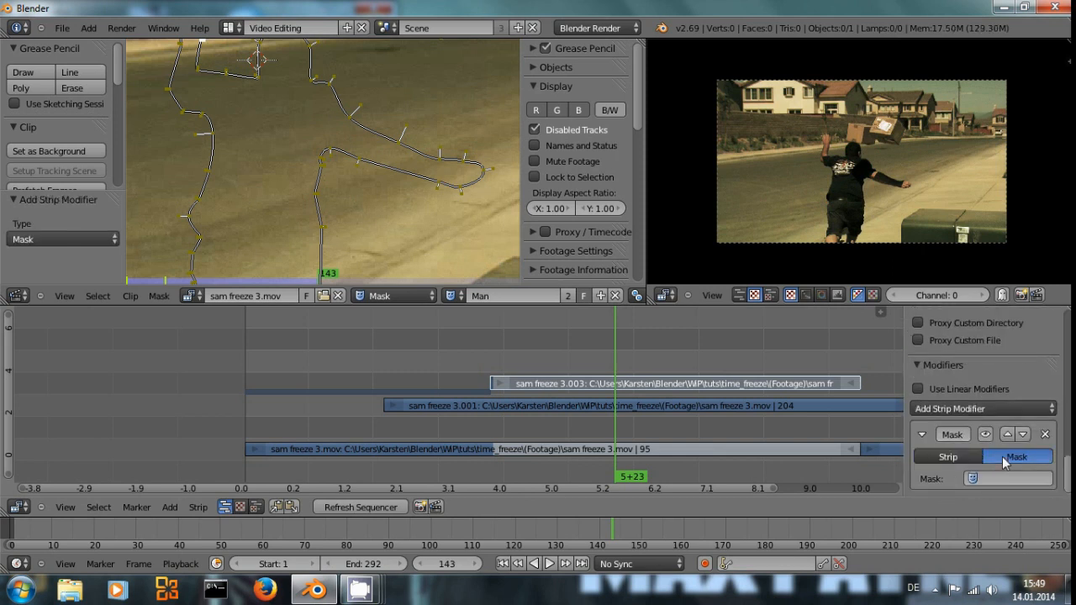
{"action": "left_click", "coordinate": [993, 479]}
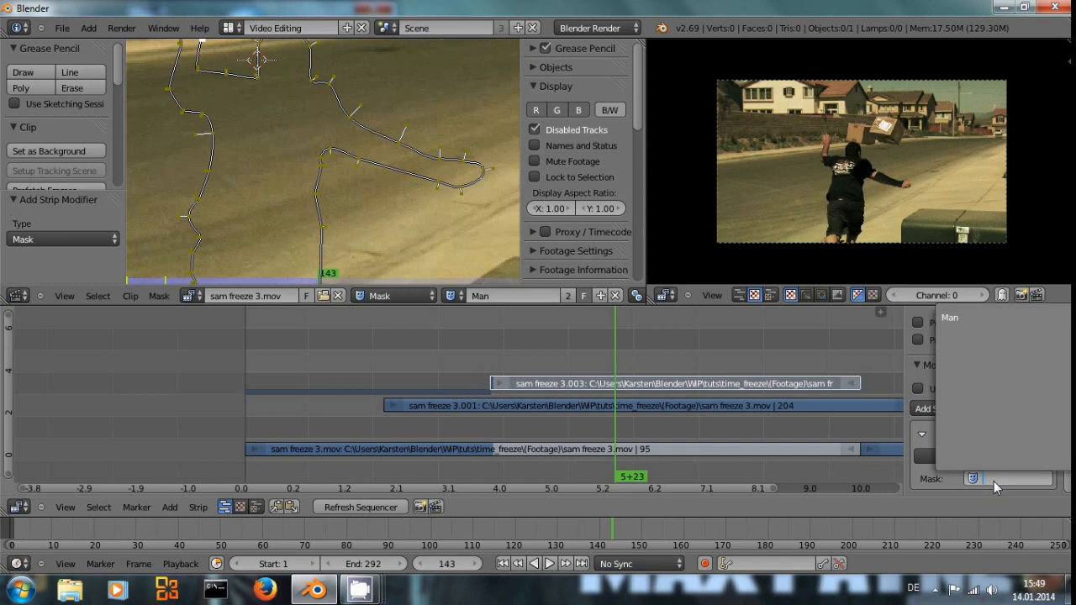
{"action": "left_click", "coordinate": [956, 319]}
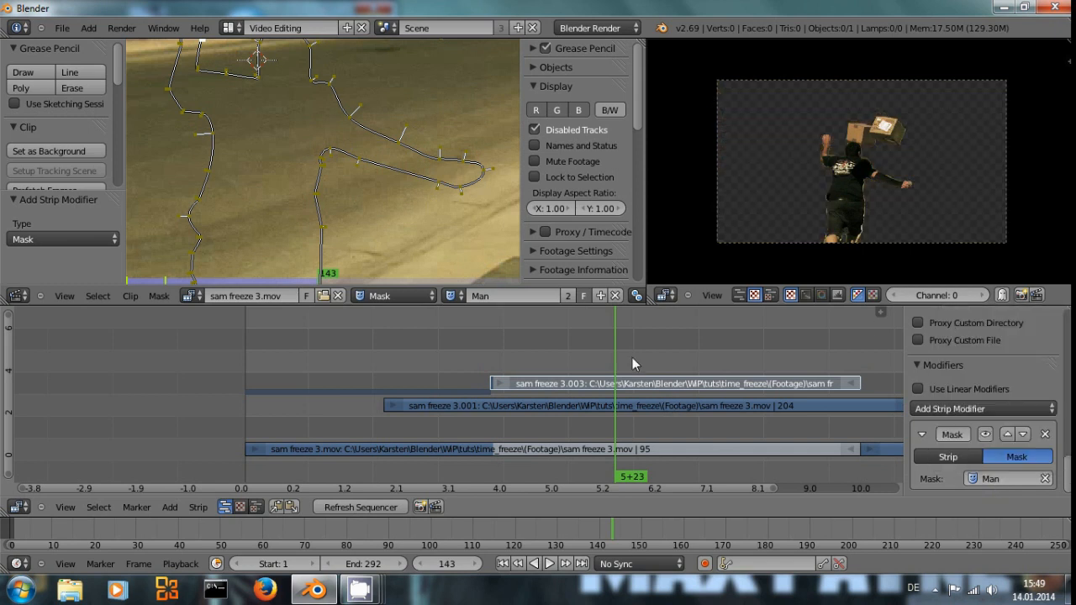
Set the blend mode of the masked sam freeze 3.003 strip to Alpha Over and review its remaining strip settings.
{"action": "left_click_drag", "start_coordinate": [616, 347], "coordinate": [592, 337]}
{"action": "right_click", "coordinate": [637, 405]}
{"action": "scroll", "coordinate": [1028, 425], "scroll_direction": "up", "scroll_amount": 5}
{"action": "scroll", "coordinate": [1029, 427], "scroll_direction": "up", "scroll_amount": 5}
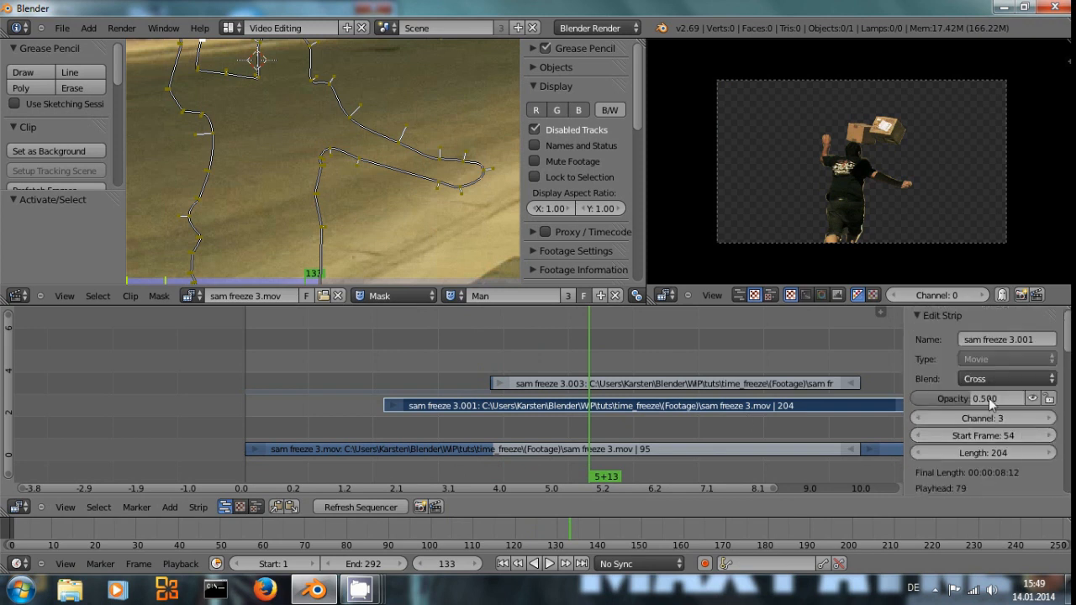
{"action": "right_click", "coordinate": [714, 383]}
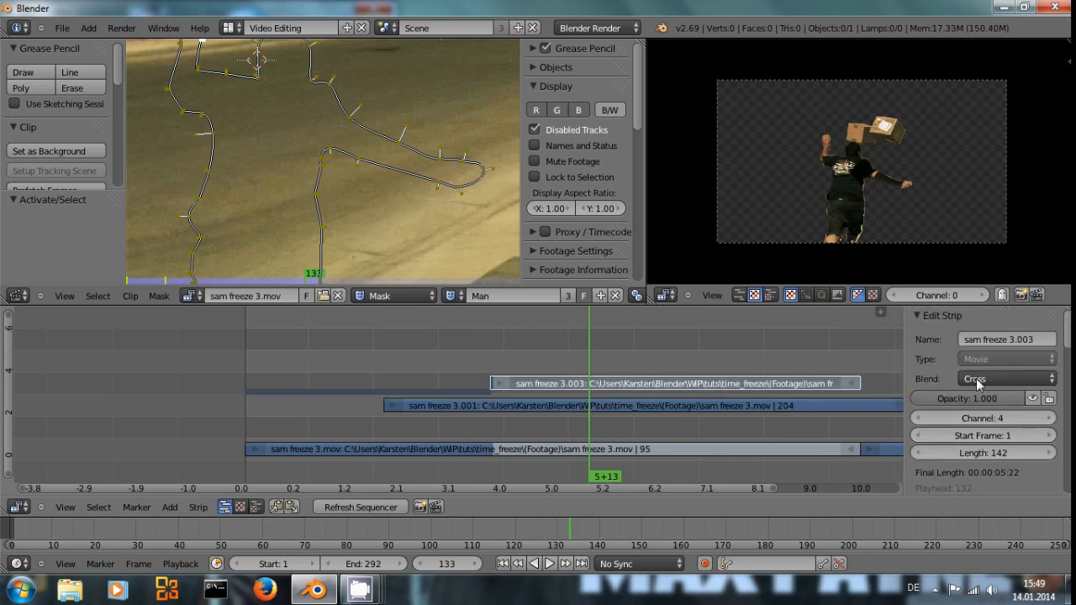
{"action": "left_click", "coordinate": [1005, 379]}
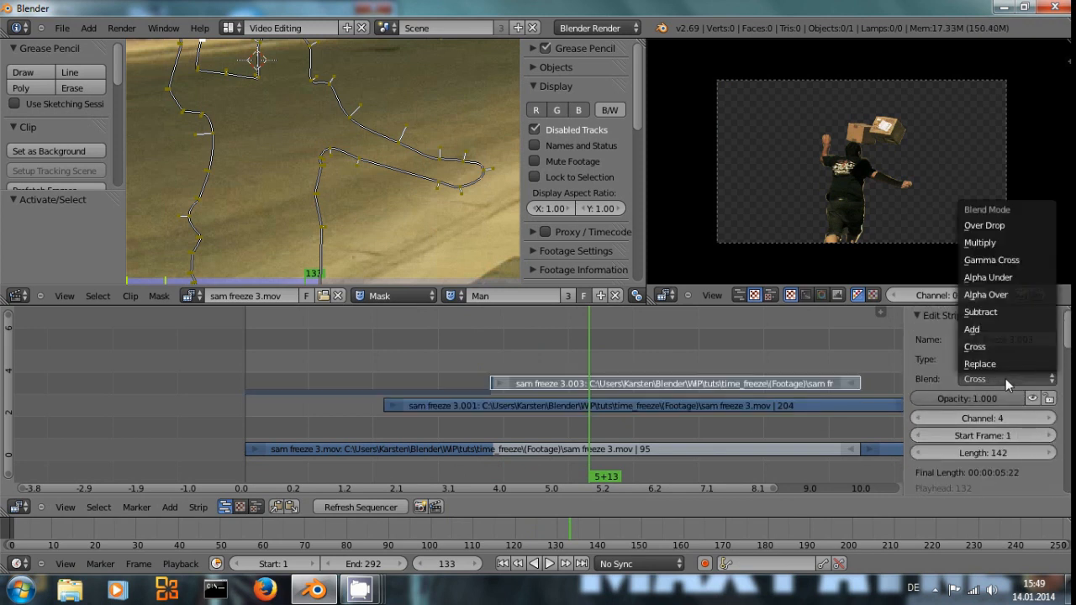
{"action": "left_click", "coordinate": [1006, 295]}
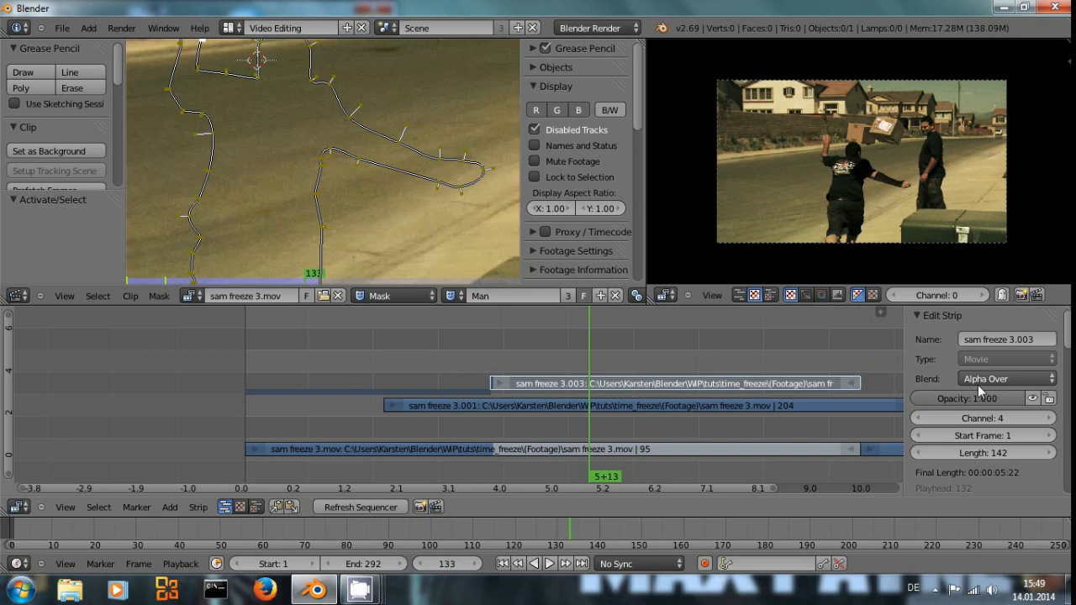
{"action": "left_click", "coordinate": [1027, 377]}
{"action": "scroll", "coordinate": [1013, 452], "scroll_direction": "down", "scroll_amount": 10}
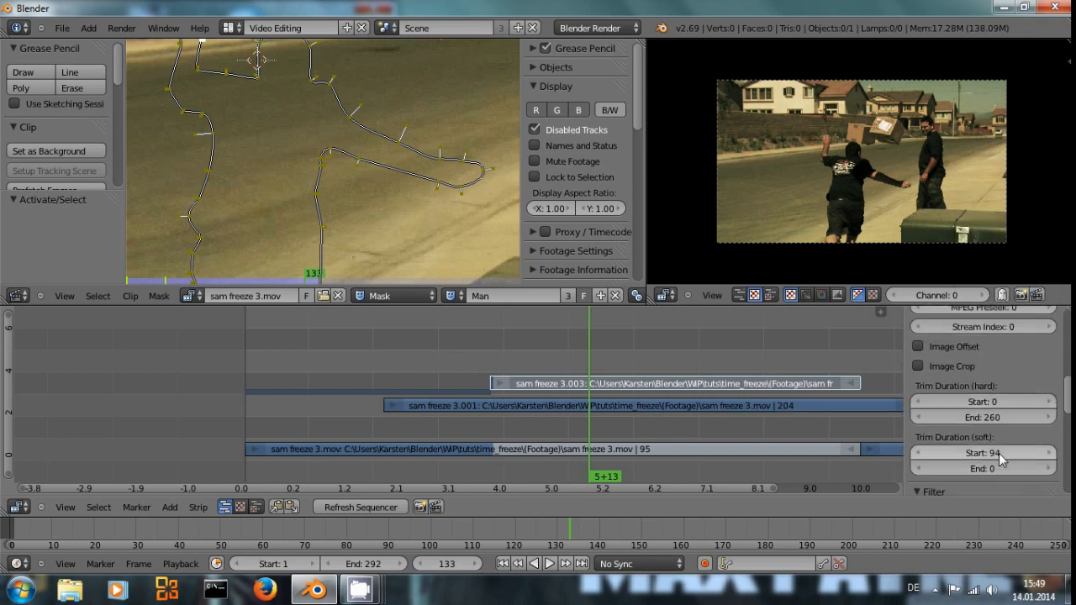
{"action": "scroll", "coordinate": [1003, 454], "scroll_direction": "down", "scroll_amount": 2}
Set the opacity of the sam freeze 3.001 strip to 0.5.
{"action": "left_click_drag", "start_coordinate": [580, 374], "coordinate": [443, 355]}
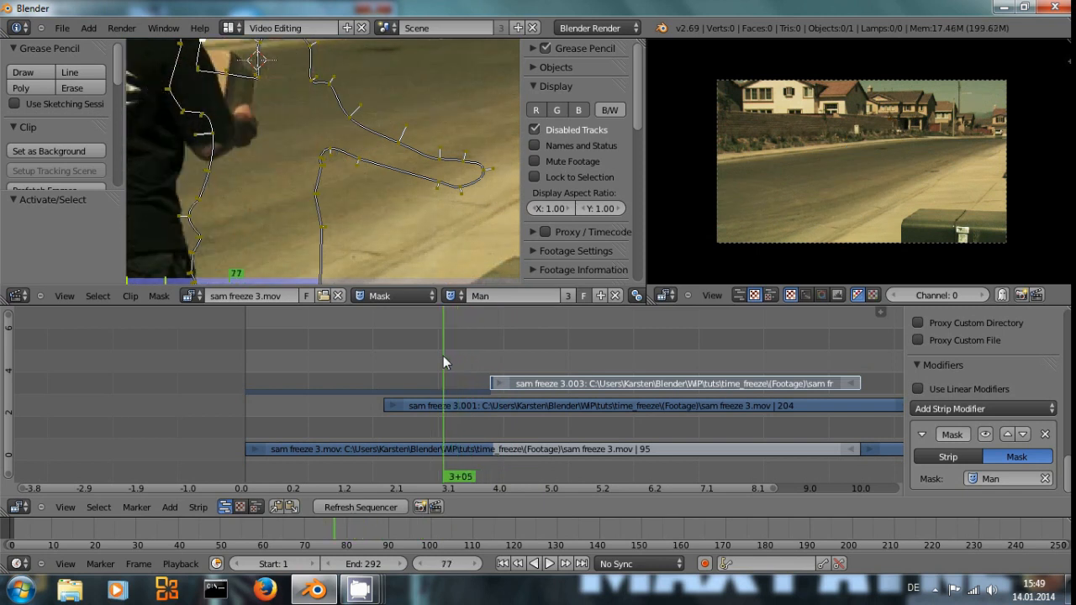
{"action": "right_click", "coordinate": [467, 405]}
{"action": "scroll", "coordinate": [962, 442], "scroll_direction": "up", "scroll_amount": 4}
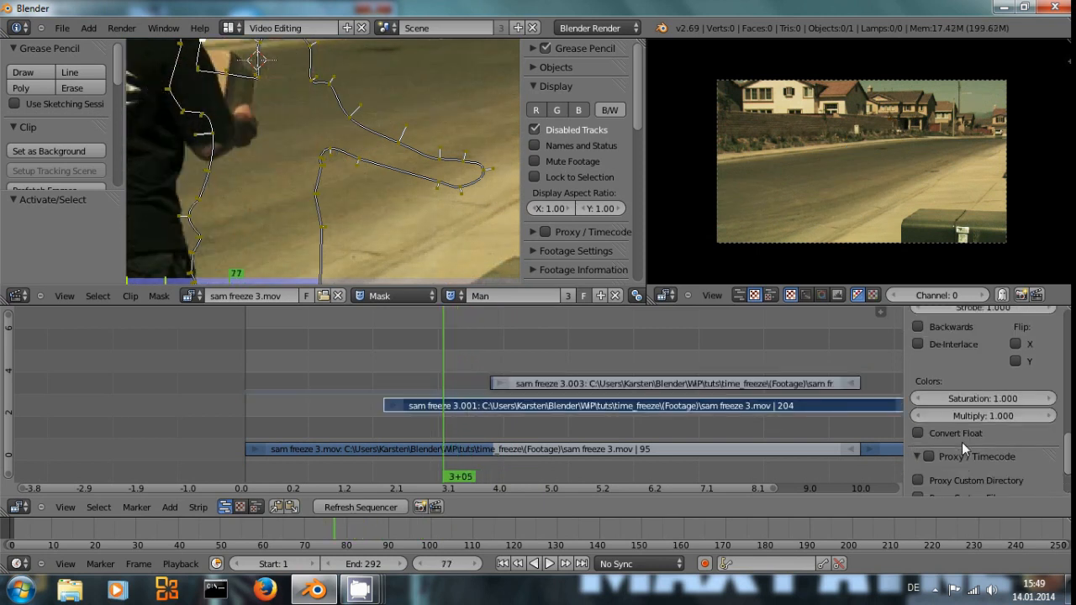
{"action": "scroll", "coordinate": [962, 445], "scroll_direction": "down", "scroll_amount": 2}
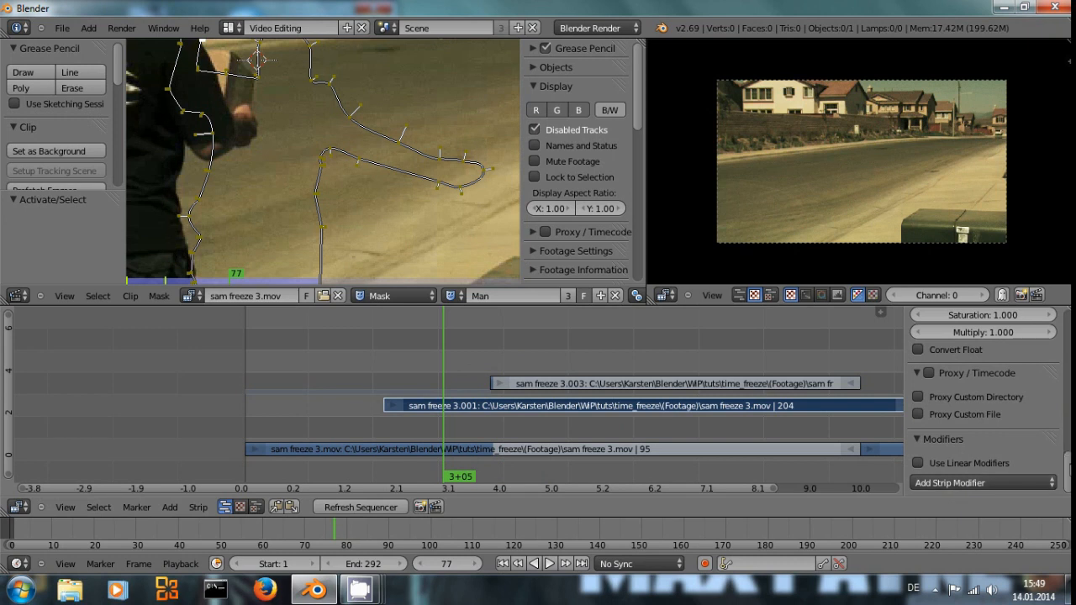
{"action": "left_click_drag", "start_coordinate": [1066, 466], "coordinate": [1063, 334]}
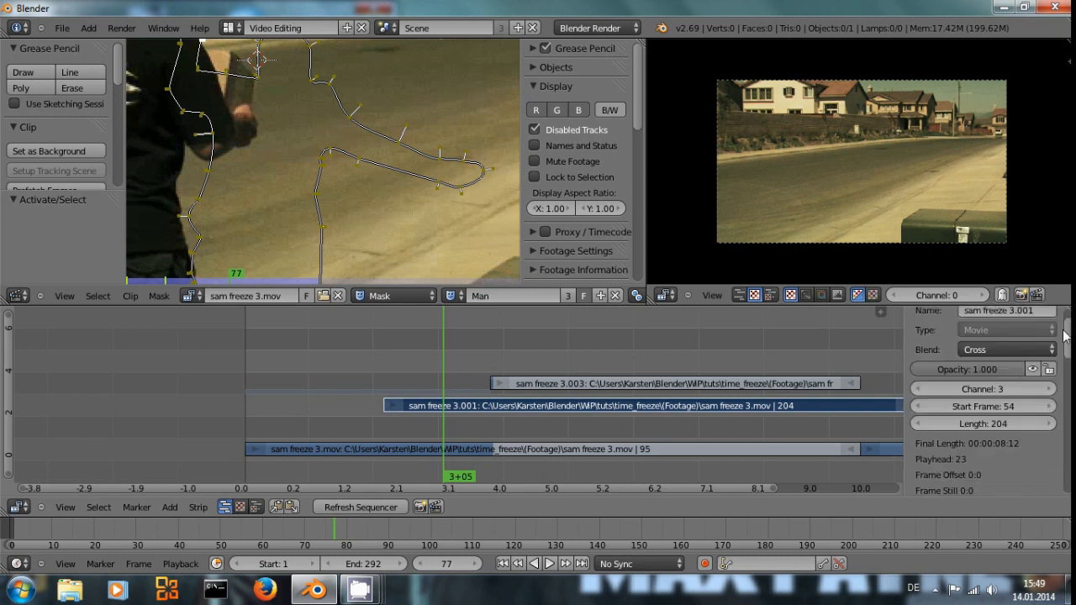
{"action": "left_click", "coordinate": [981, 368]}
{"action": "type", "text": "0.5"}
{"action": "key", "text": "Return"}
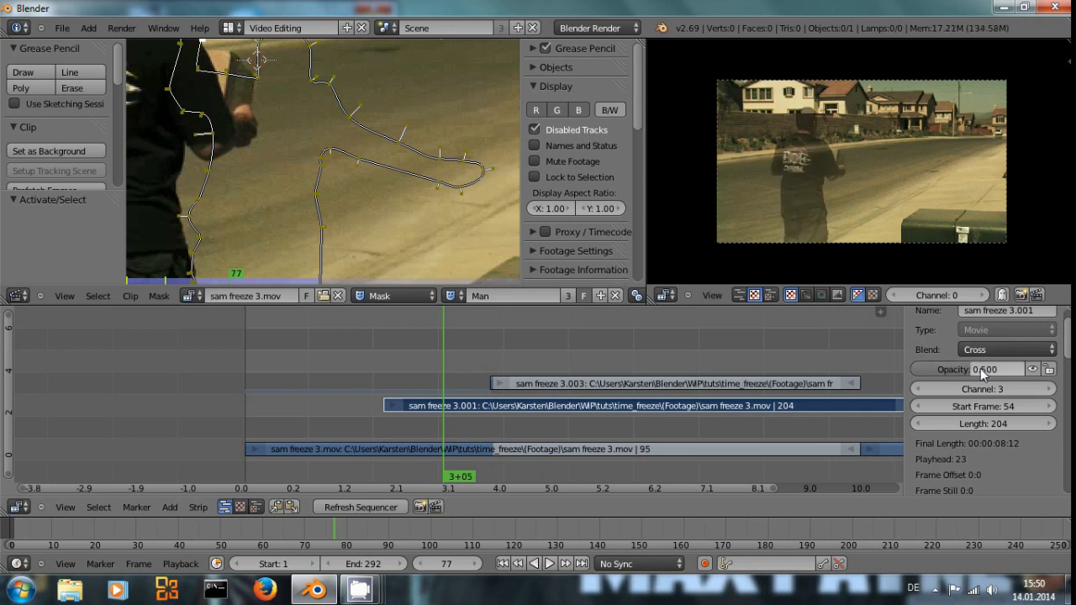
Play the sequence from frame 1 through the freeze to review the composite in the preview.
{"action": "left_click_drag", "start_coordinate": [443, 412], "coordinate": [350, 407]}
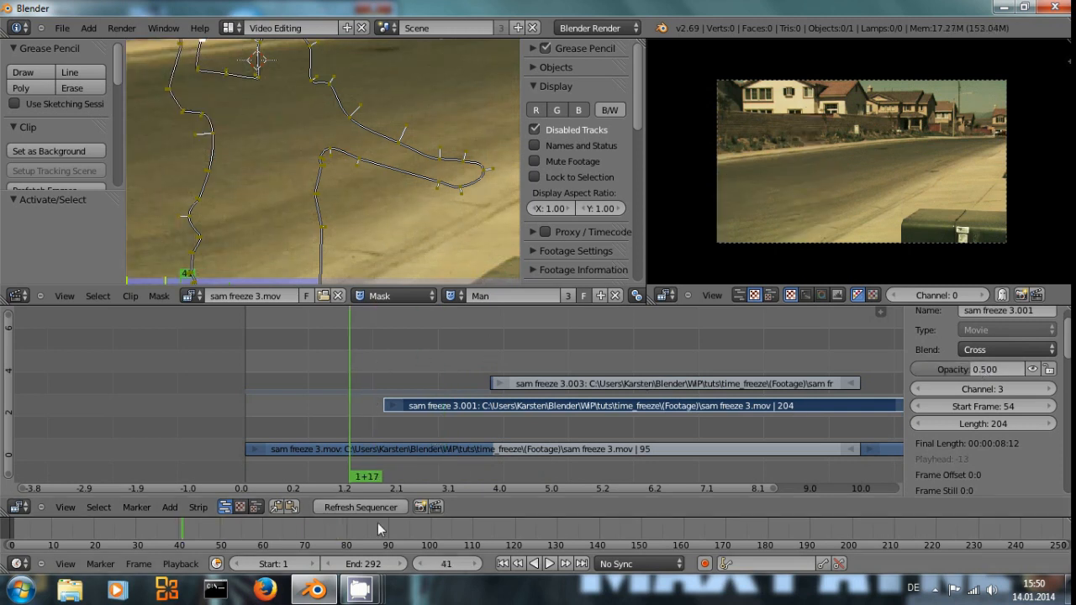
{"action": "key", "text": "shift+Left"}
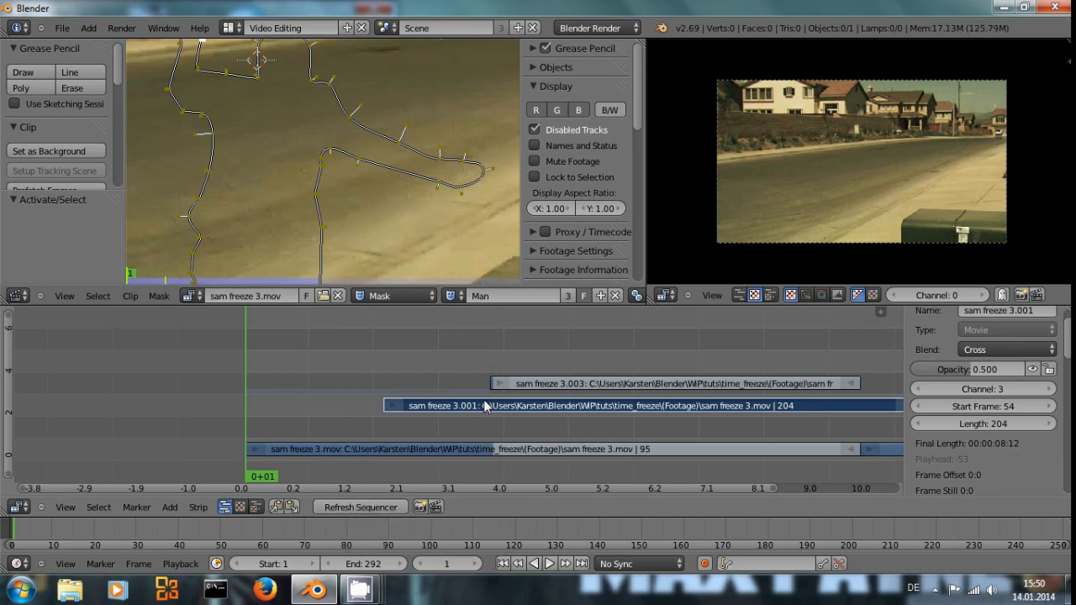
{"action": "key", "text": "alt+a"}
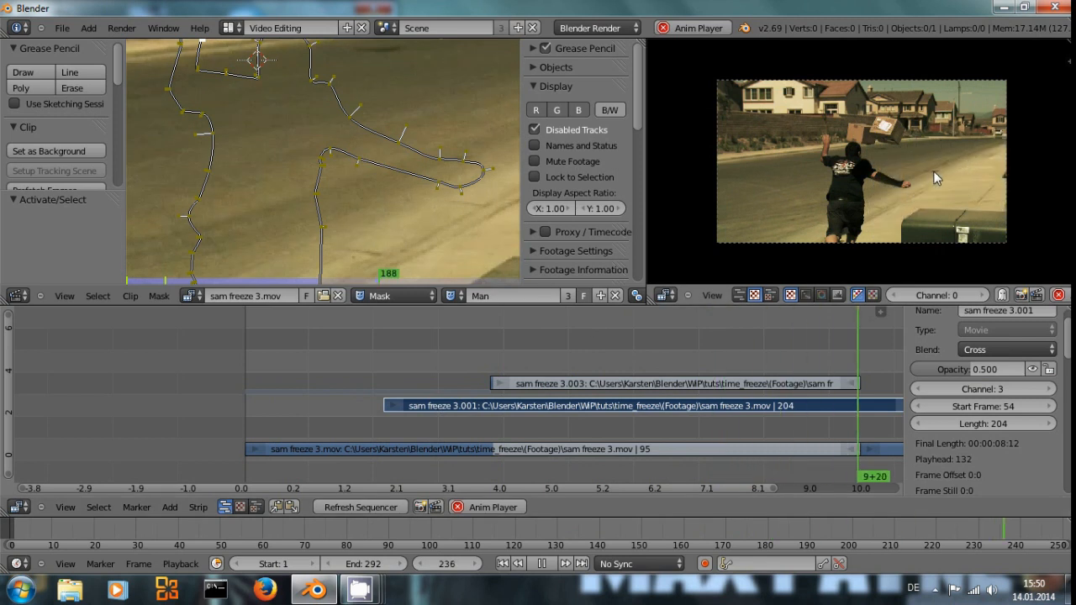
{"action": "key", "text": "alt+a"}
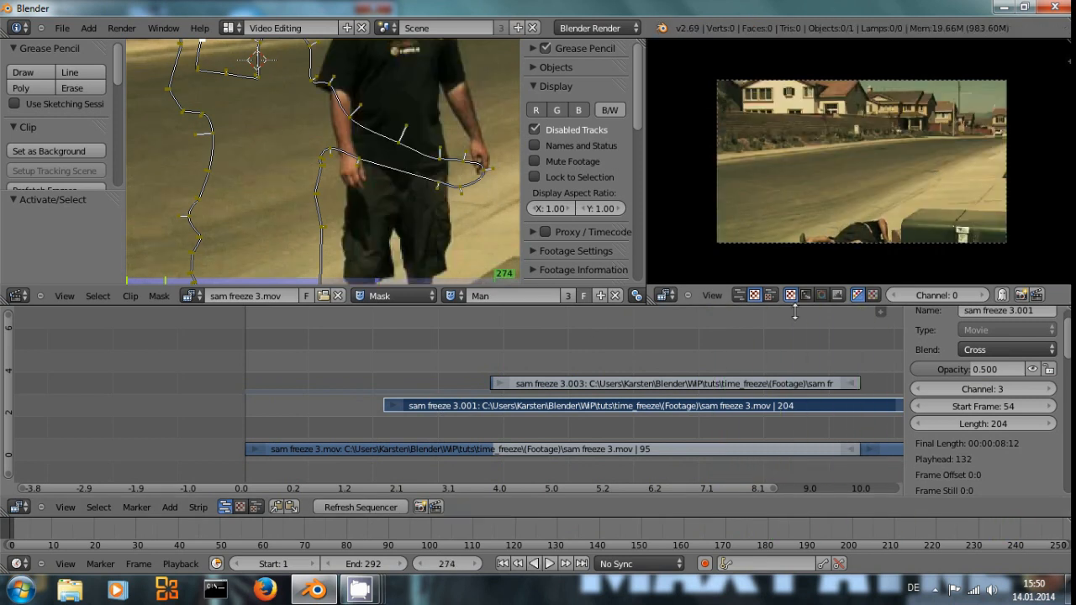
Move the sam freeze 3.001 and sam freeze 3.003 strips down one channel each, to channels 2 and 3.
{"action": "scroll", "coordinate": [791, 361], "scroll_direction": "down", "scroll_amount": 4}
{"action": "scroll", "coordinate": [791, 361], "scroll_direction": "up", "scroll_amount": 2}
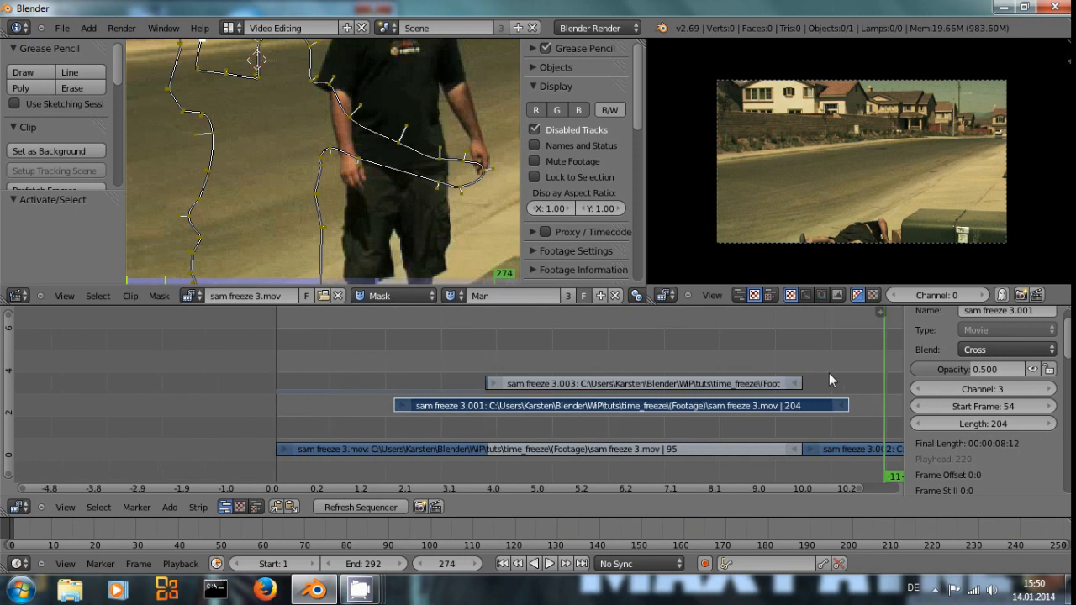
{"action": "left_click_drag", "start_coordinate": [798, 337], "coordinate": [739, 315]}
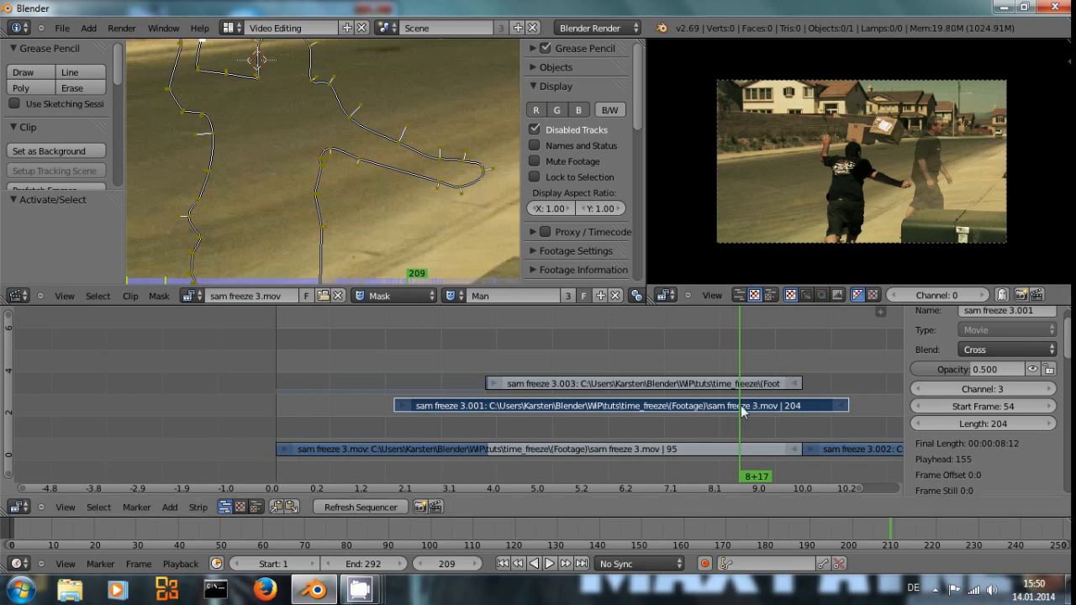
{"action": "right_click", "coordinate": [719, 385]}
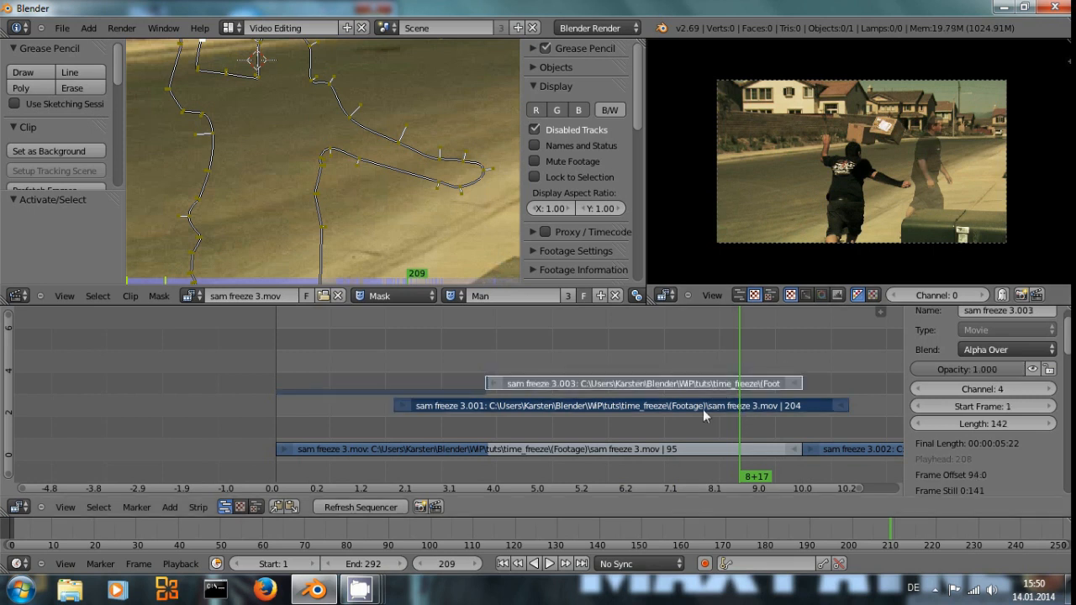
{"action": "key", "text": "g"}
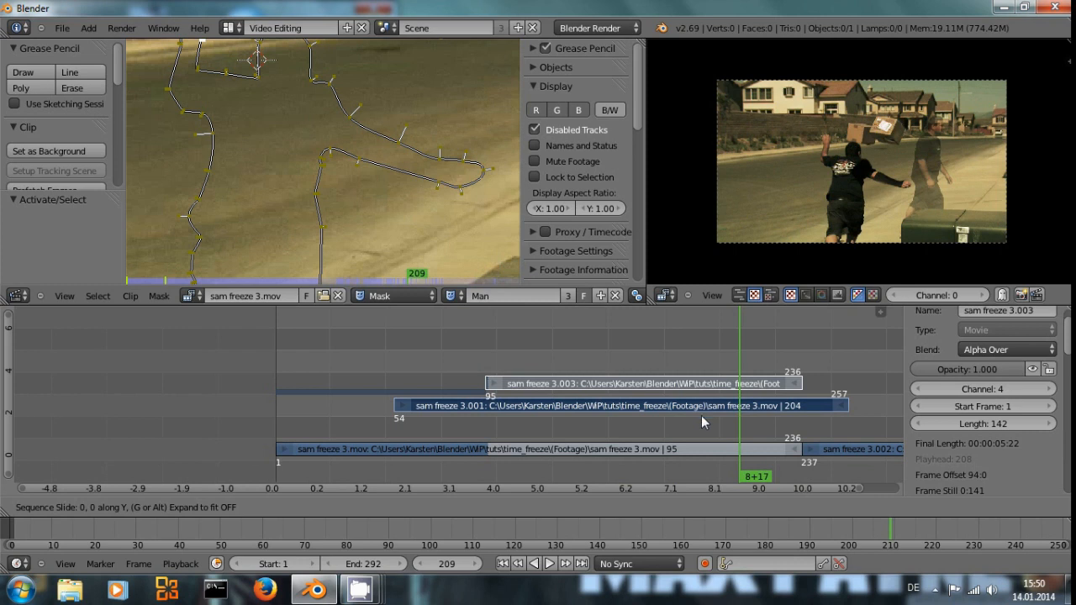
{"action": "left_click", "coordinate": [699, 423]}
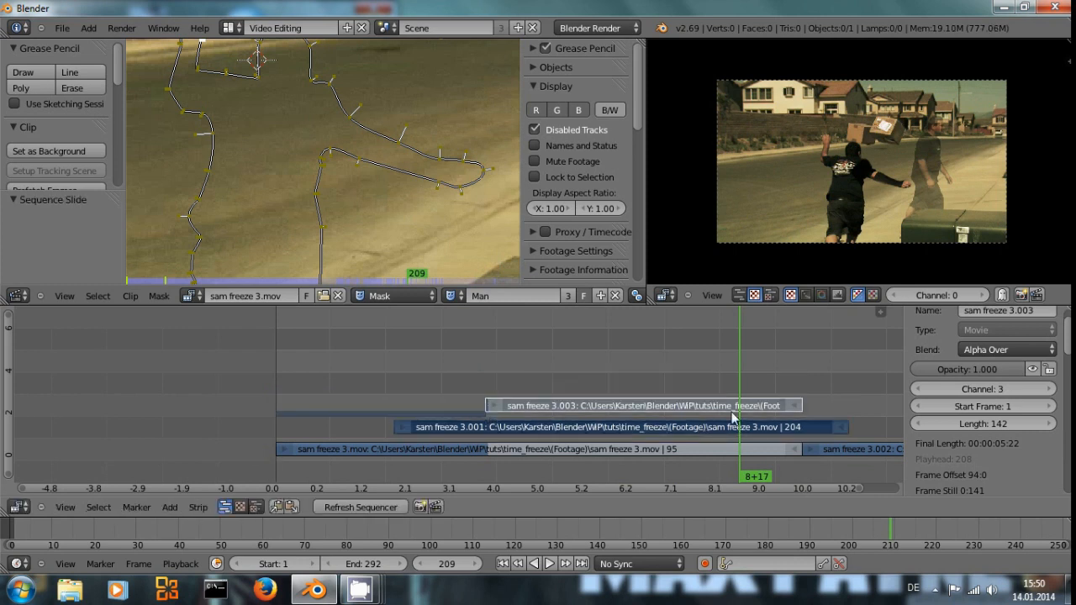
Set the opacity of the sam freeze 3.001 strip on channel 2 to 1.000.
{"action": "left_click", "coordinate": [833, 342]}
{"action": "right_click", "coordinate": [793, 422]}
{"action": "left_click_drag", "start_coordinate": [811, 348], "coordinate": [733, 347]}
{"action": "left_click_drag", "start_coordinate": [948, 372], "coordinate": [1030, 367]}
Scrub from just before the freeze to frame 193 to check where the walking man overlaps the frozen man.
{"action": "left_click_drag", "start_coordinate": [733, 361], "coordinate": [479, 351]}
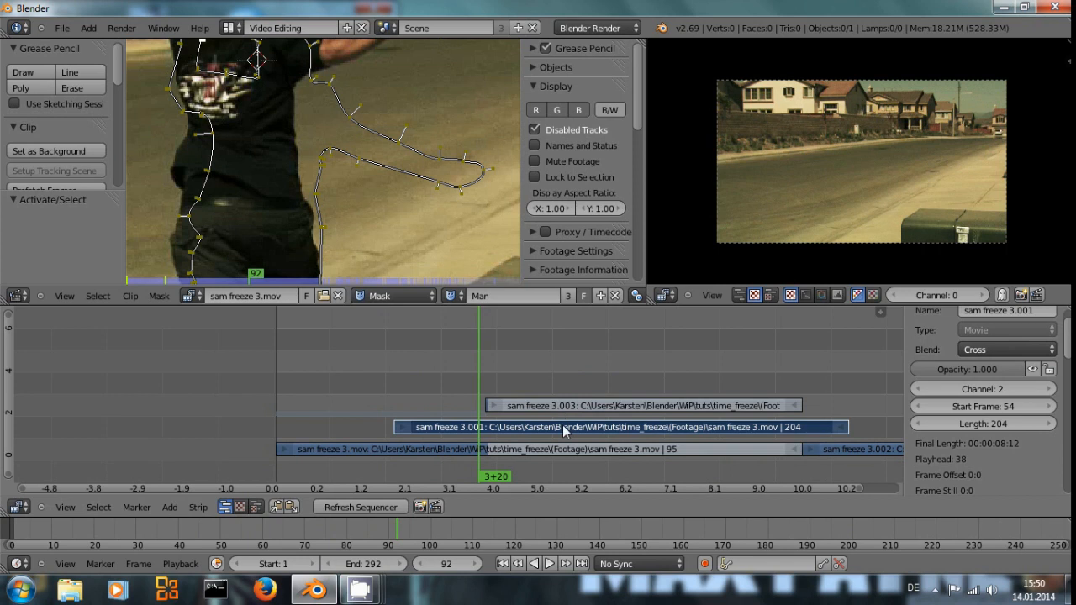
{"action": "mouse_move", "coordinate": [471, 356]}
{"action": "left_mouse_down"}
{"action": "mouse_move", "coordinate": [443, 361]}
{"action": "mouse_move", "coordinate": [512, 359]}
{"action": "mouse_move", "coordinate": [480, 356]}
{"action": "left_mouse_up"}
{"action": "left_click_drag", "start_coordinate": [480, 355], "coordinate": [549, 324]}
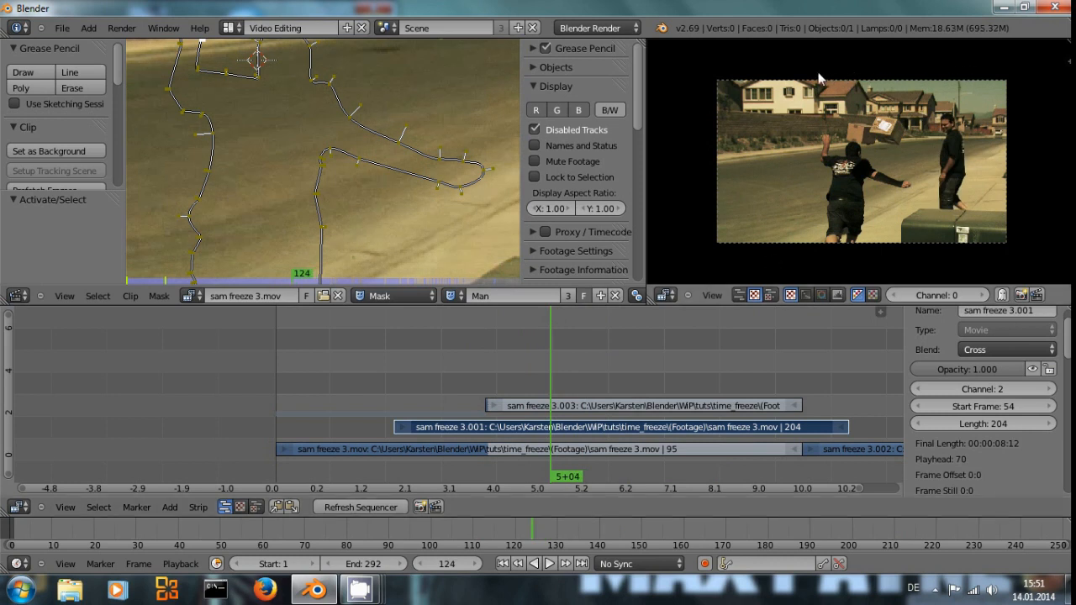
{"action": "left_click_drag", "start_coordinate": [534, 356], "coordinate": [704, 333]}
Maximize the clip editor and create a new mask named BG for the sam freeze 3.mov footage.
{"action": "scroll", "coordinate": [396, 206], "scroll_direction": "down", "scroll_amount": 3}
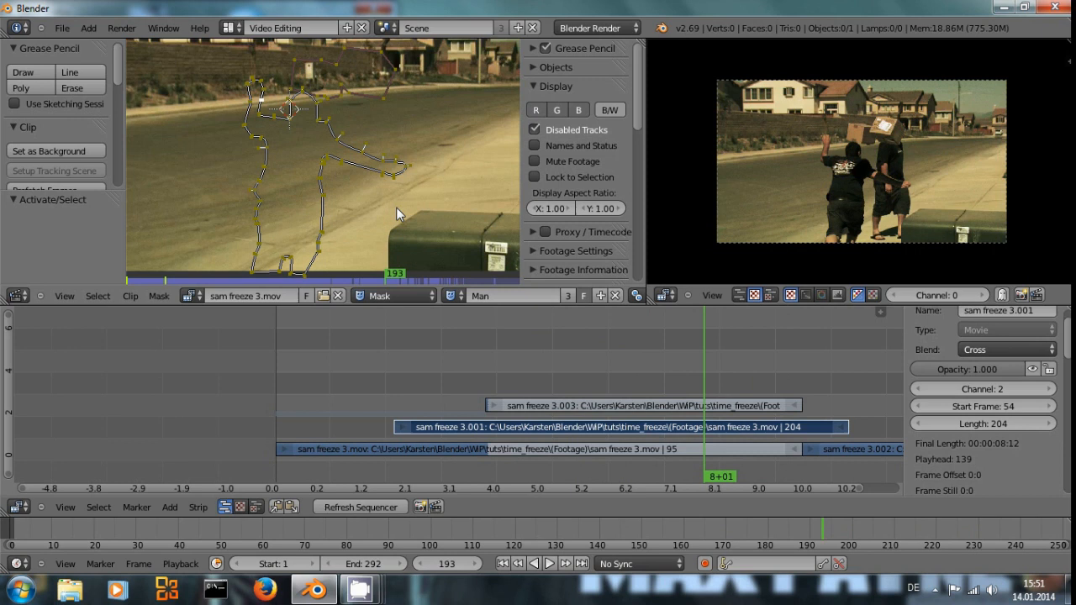
{"action": "key", "text": "ctrl+Up"}
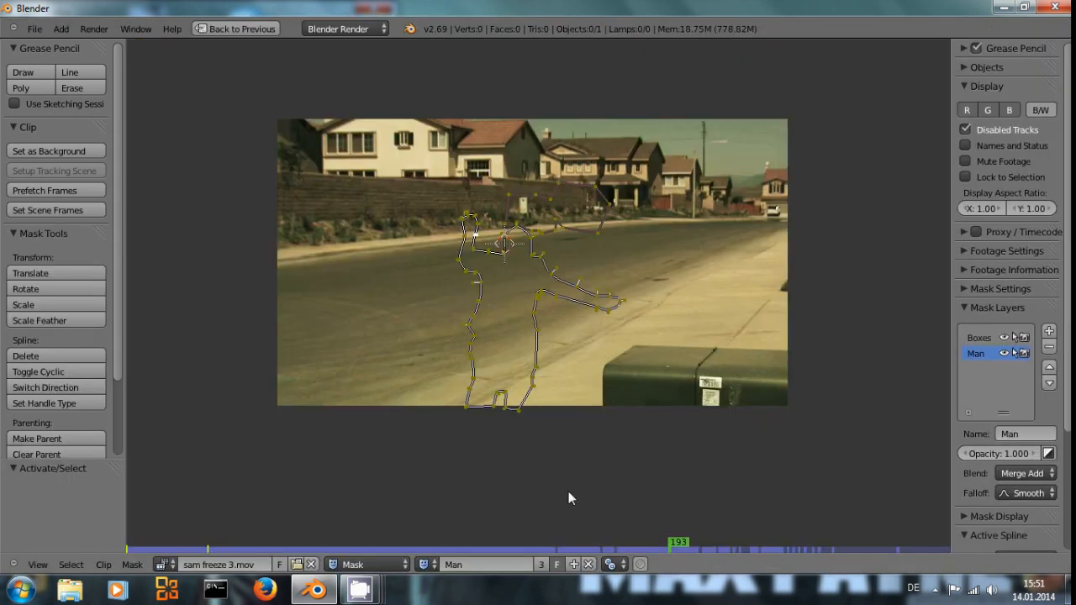
{"action": "left_click", "coordinate": [573, 565]}
{"action": "left_click", "coordinate": [665, 537]}
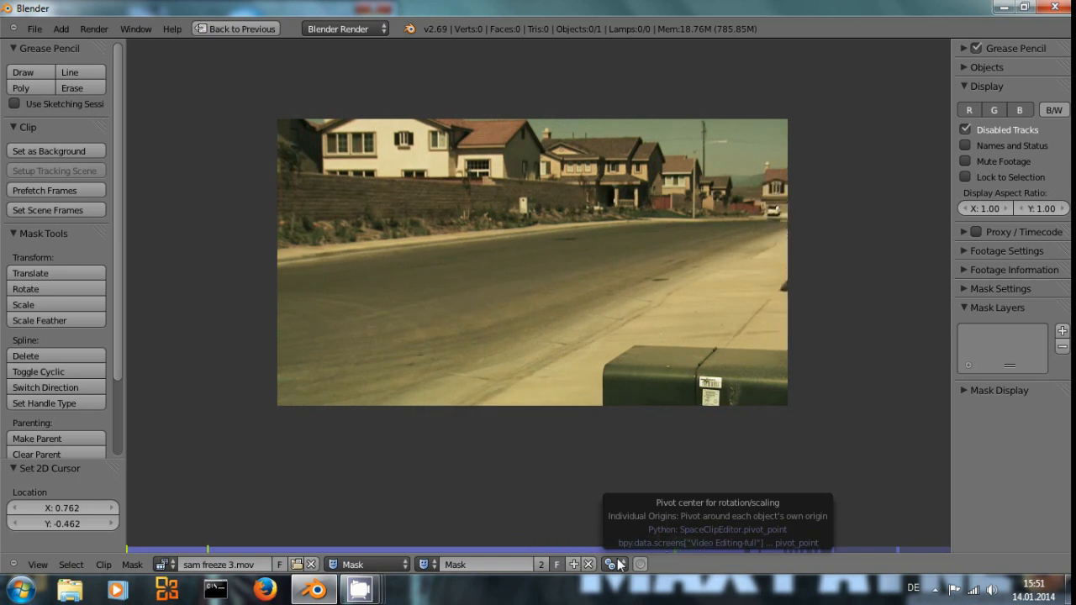
{"action": "left_click", "coordinate": [454, 568]}
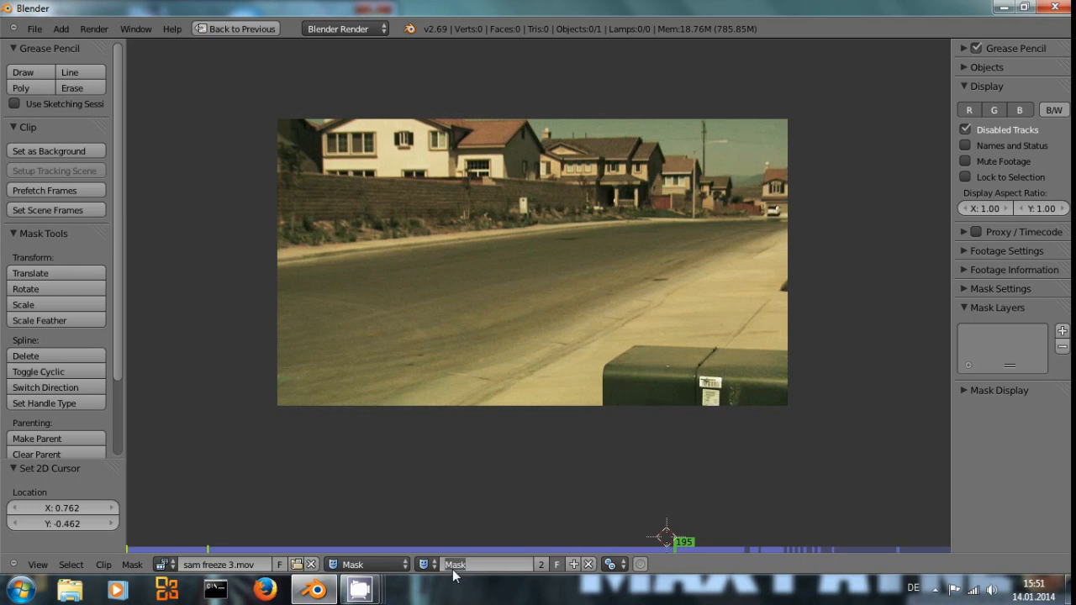
{"action": "type", "text": "BG"}
{"action": "key", "text": "Return"}
Draw a closed four-point spline just inside and beyond the footage's right edge at frame 195, adjusting its upper inner corner handle.
{"action": "left_click", "coordinate": [781, 93], "text": "ctrl"}
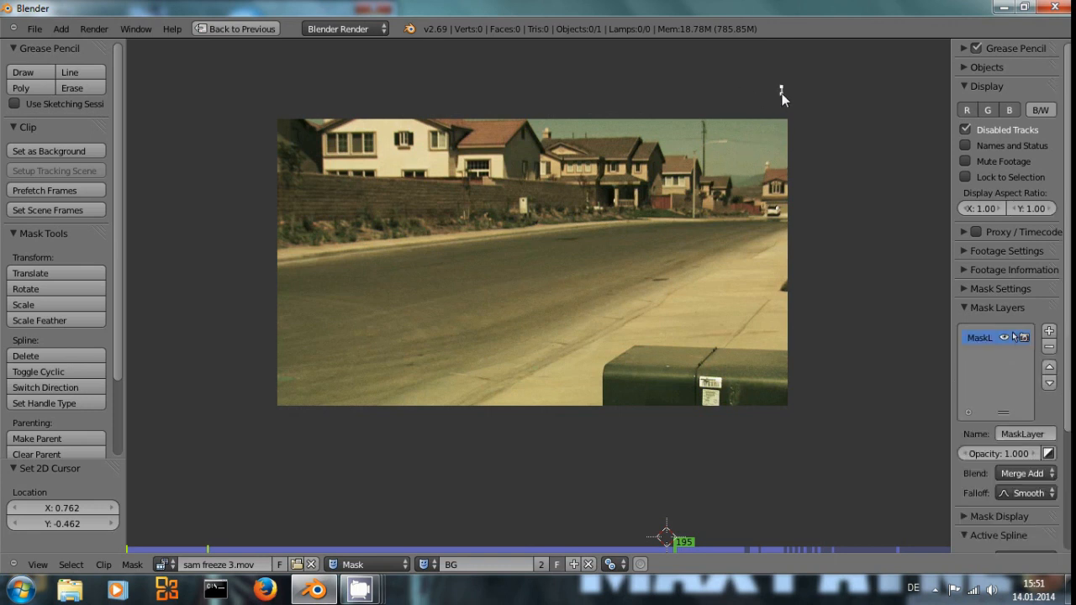
{"action": "left_click", "coordinate": [773, 438], "text": "ctrl"}
{"action": "left_click", "coordinate": [894, 442], "text": "ctrl"}
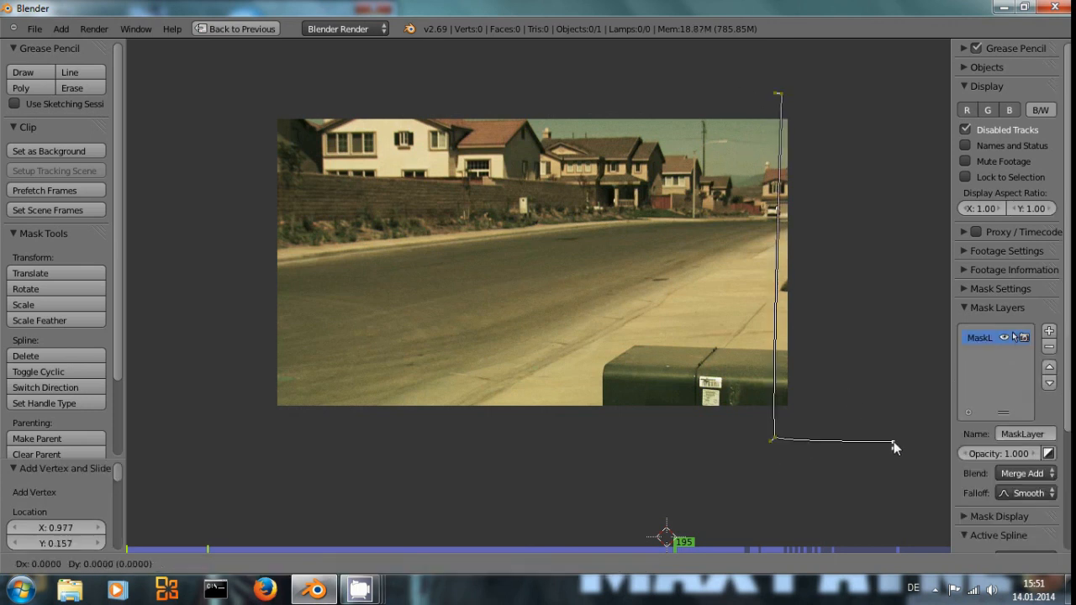
{"action": "left_click", "coordinate": [897, 78], "text": "ctrl"}
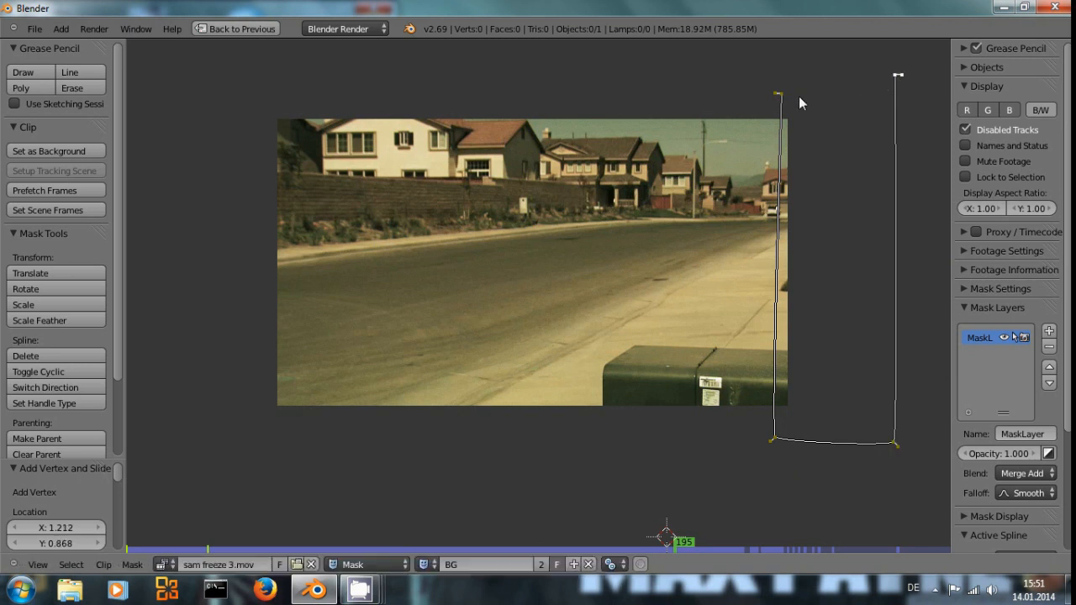
{"action": "key", "text": "alt+c"}
{"action": "left_click_drag", "start_coordinate": [779, 93], "coordinate": [769, 80]}
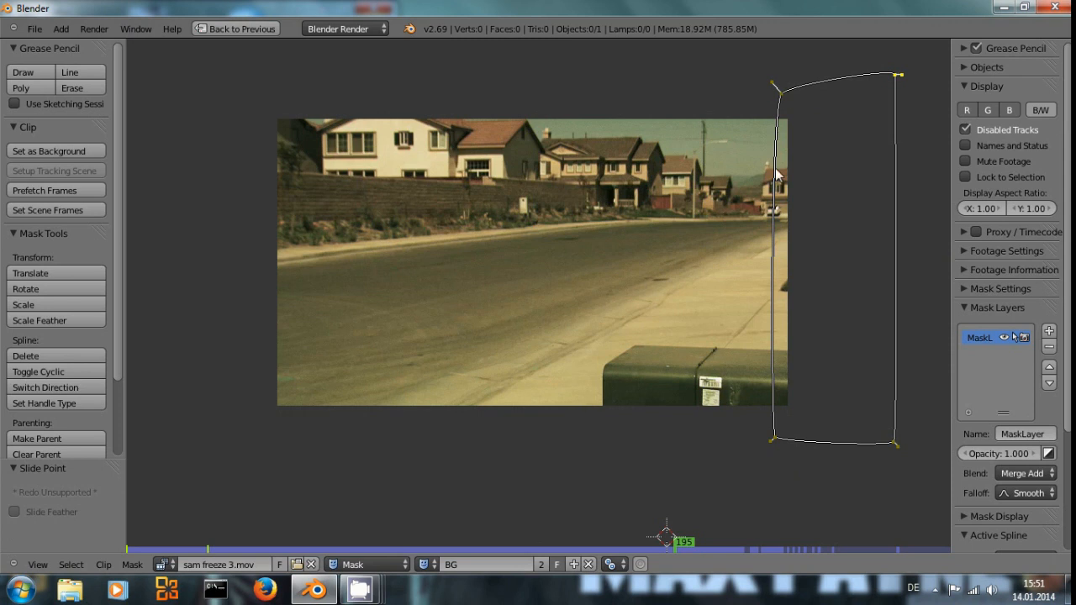
Add a soft feather outline around the BG mask spline, extending outward over the footage's right edge.
{"action": "left_click_drag", "start_coordinate": [772, 441], "coordinate": [737, 447]}
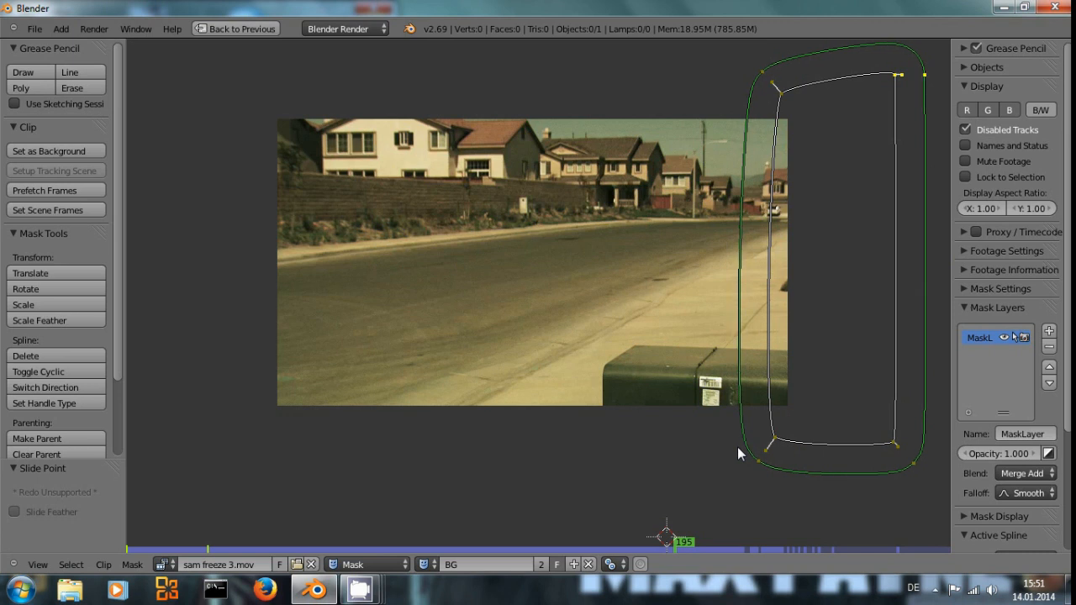
{"action": "left_click", "coordinate": [737, 446], "text": "ctrl+shift"}
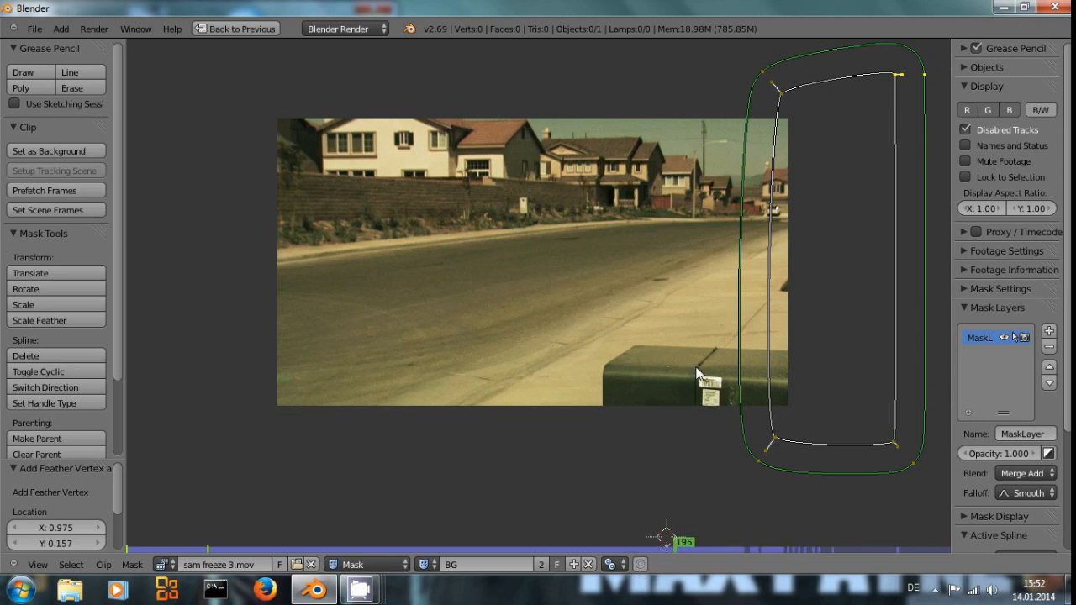
Try keying the BG mask shape at frame 195, step back to frame 178 and undo the shape key.
{"action": "key", "text": "i"}
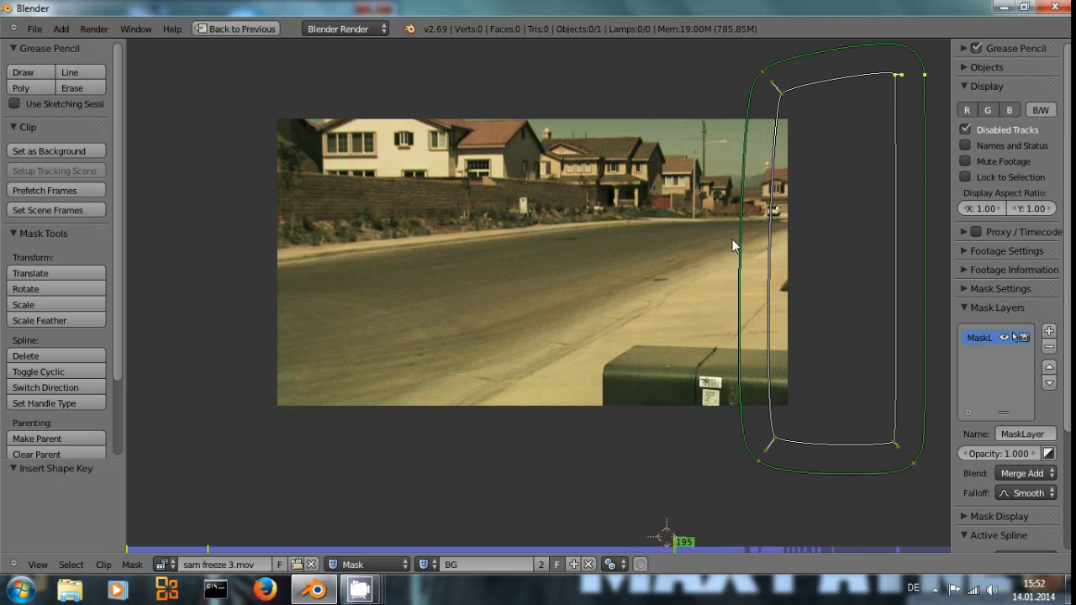
{"action": "key", "text": "Left"}
{"action": "key", "text": "Left"}
{"action": "key", "text": "Left"}
{"action": "key", "text": "Left"}
{"action": "key", "text": "Left"}
{"action": "key", "text": "Left"}
{"action": "key", "text": "Left"}
{"action": "key", "text": "Left"}
{"action": "key", "text": "Left"}
{"action": "key", "text": "Left"}
{"action": "key", "text": "Left"}
{"action": "key", "text": "Left"}
{"action": "key", "text": "Left"}
{"action": "key", "text": "Left"}
{"action": "key", "text": "Left"}
{"action": "key", "text": "Left"}
{"action": "key", "text": "Left"}
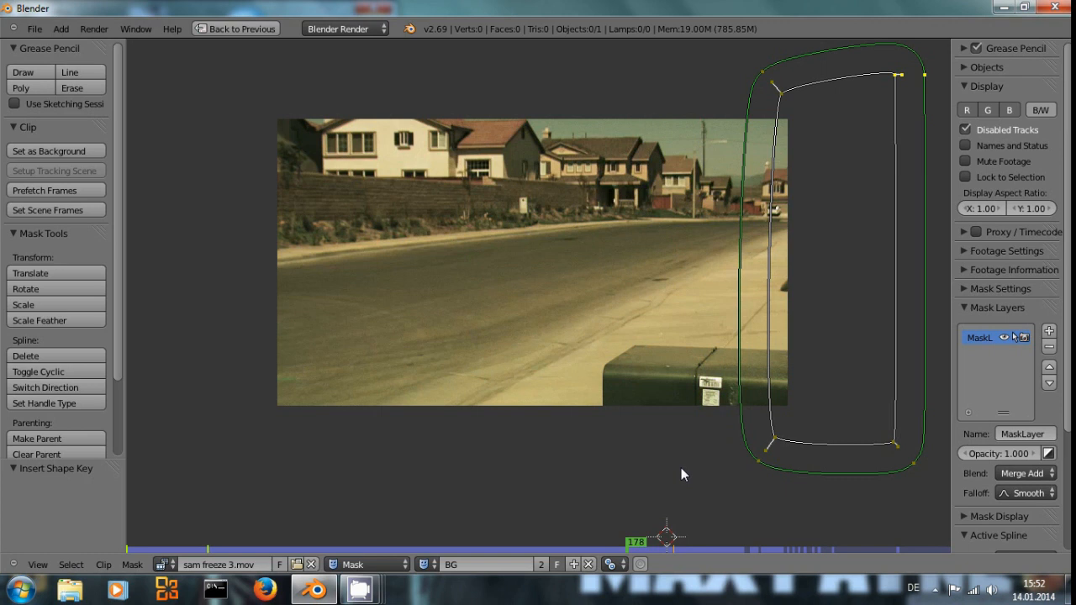
{"action": "key", "text": "ctrl+z"}
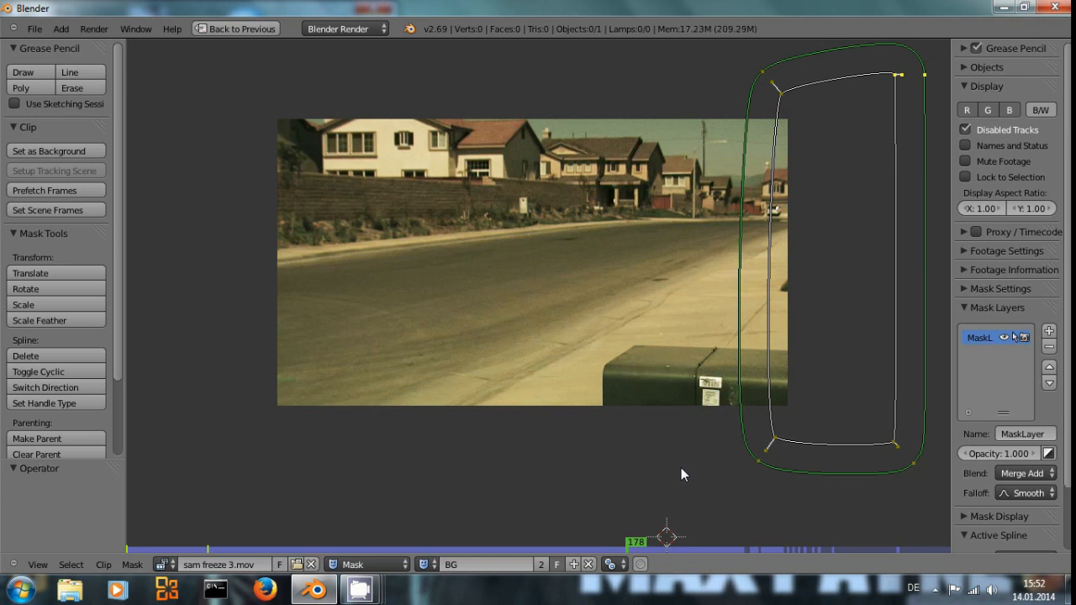
Restore the multi-editor layout and scrub the sequence back to frame 93, just before the freeze.
{"action": "scroll", "coordinate": [673, 475], "scroll_direction": "down", "scroll_amount": 3}
{"action": "scroll", "coordinate": [609, 450], "scroll_direction": "up", "scroll_amount": 2}
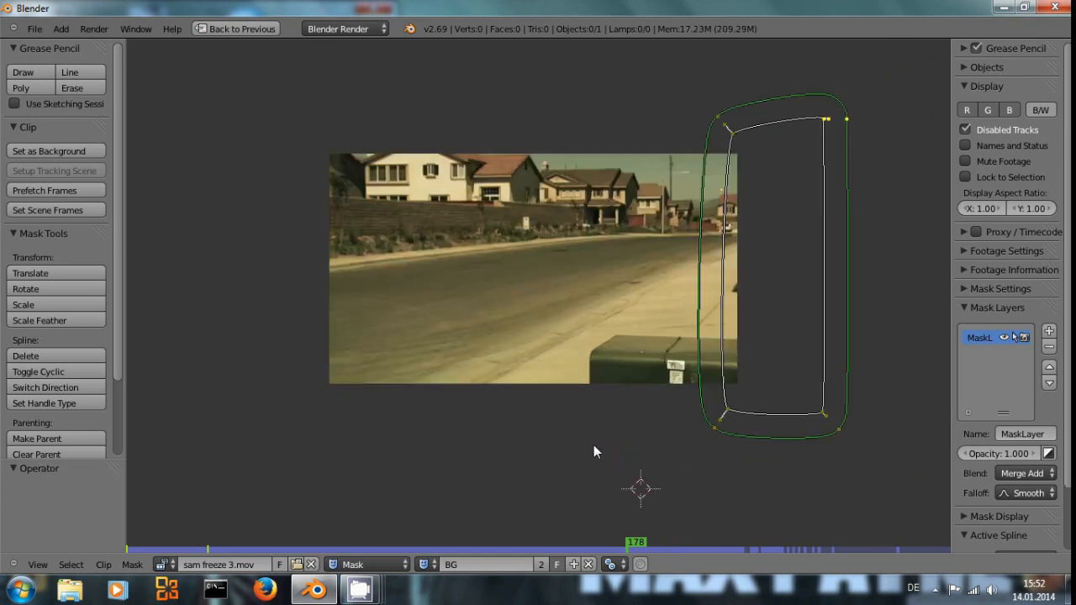
{"action": "key", "text": "ctrl+Up"}
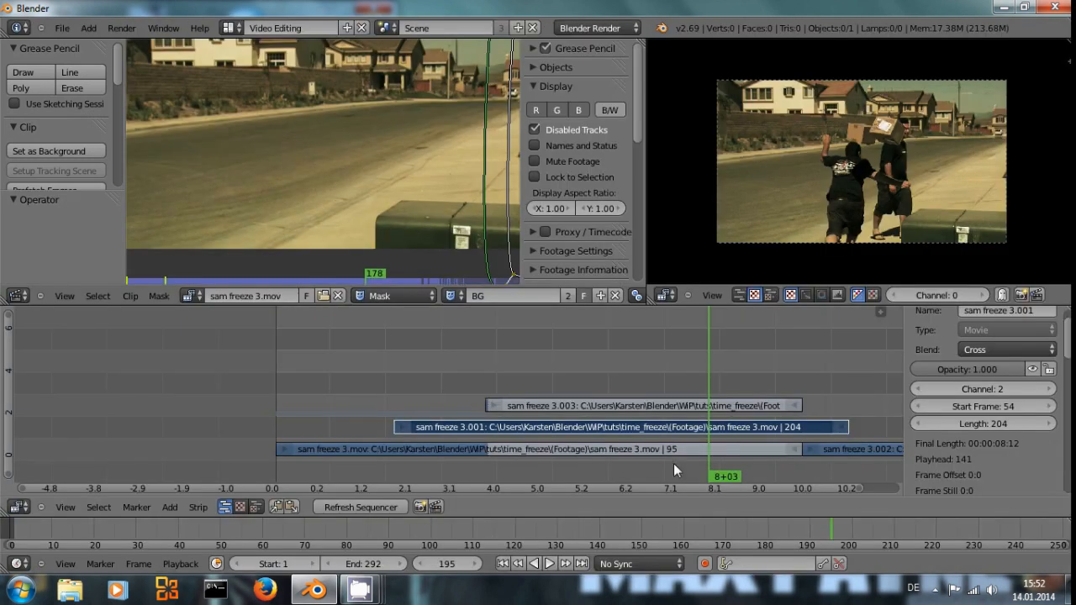
{"action": "left_click_drag", "start_coordinate": [707, 355], "coordinate": [689, 344]}
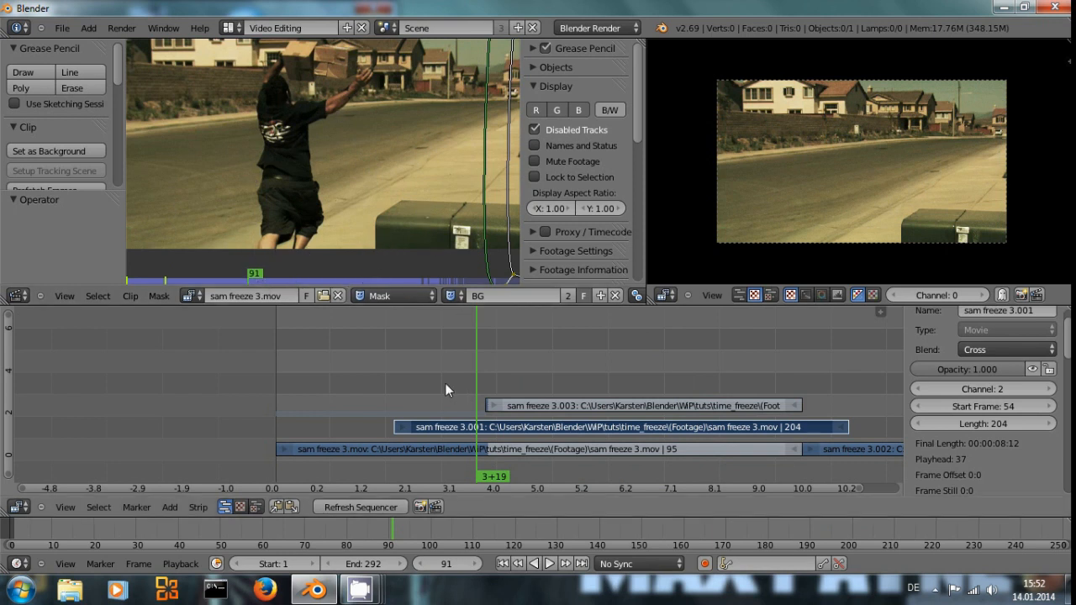
{"action": "mouse_move", "coordinate": [470, 342]}
{"action": "left_mouse_down"}
{"action": "mouse_move", "coordinate": [633, 329]}
{"action": "mouse_move", "coordinate": [482, 326]}
{"action": "left_mouse_up"}
Hide the clip editor's properties sidebar and shift its border to enlarge the sequencer preview.
{"action": "scroll", "coordinate": [496, 345], "scroll_direction": "down", "scroll_amount": 2}
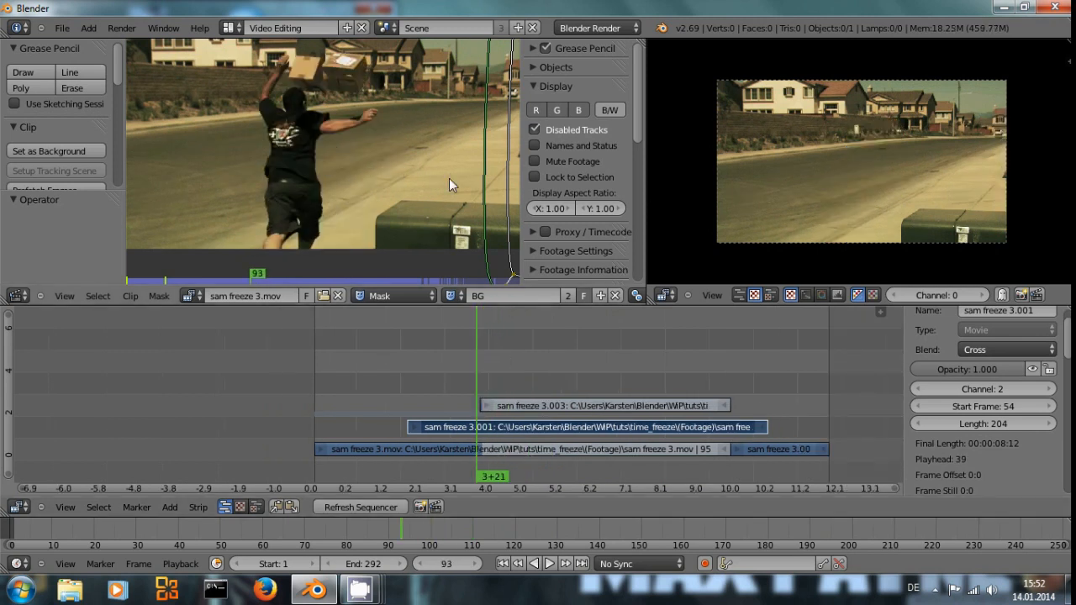
{"action": "scroll", "coordinate": [448, 178], "scroll_direction": "down", "scroll_amount": 2}
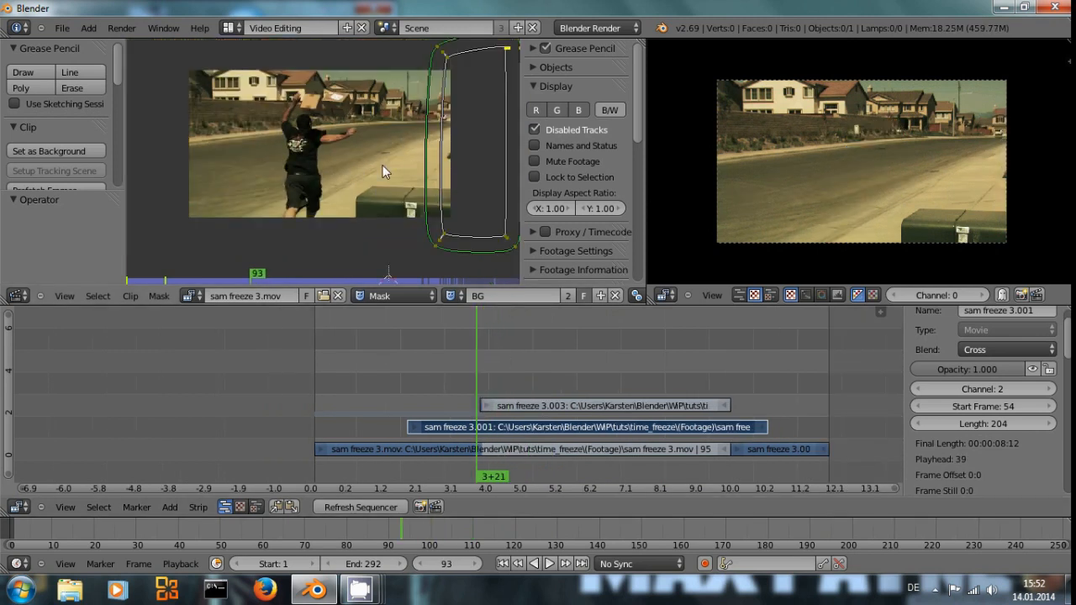
{"action": "key", "text": "n"}
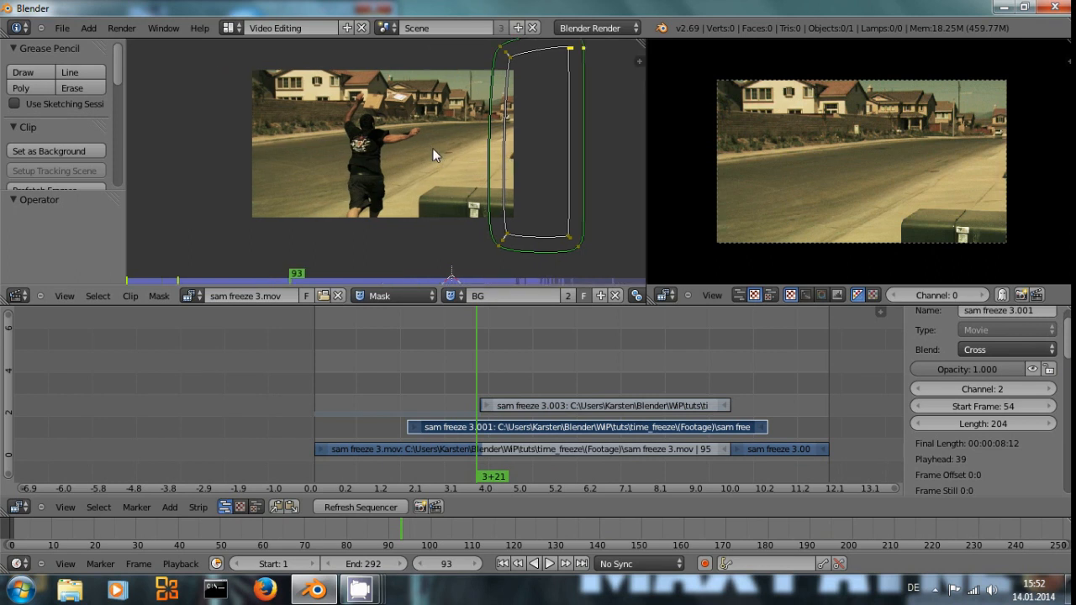
{"action": "scroll", "coordinate": [432, 147], "scroll_direction": "up", "scroll_amount": 1}
{"action": "scroll", "coordinate": [547, 169], "scroll_direction": "down", "scroll_amount": 1}
{"action": "mouse_move", "coordinate": [476, 357]}
{"action": "left_mouse_down"}
{"action": "mouse_move", "coordinate": [651, 357]}
{"action": "mouse_move", "coordinate": [492, 356]}
{"action": "left_mouse_up"}
{"action": "left_click_drag", "start_coordinate": [646, 151], "coordinate": [575, 154]}
Insert a shape key for the BG mask at frame 98 and check it against the neighbouring frames.
{"action": "mouse_move", "coordinate": [490, 359]}
{"action": "left_mouse_down"}
{"action": "mouse_move", "coordinate": [439, 353]}
{"action": "mouse_move", "coordinate": [500, 352]}
{"action": "mouse_move", "coordinate": [482, 340]}
{"action": "mouse_move", "coordinate": [494, 342]}
{"action": "mouse_move", "coordinate": [408, 348]}
{"action": "mouse_move", "coordinate": [497, 347]}
{"action": "mouse_move", "coordinate": [484, 348]}
{"action": "left_mouse_up"}
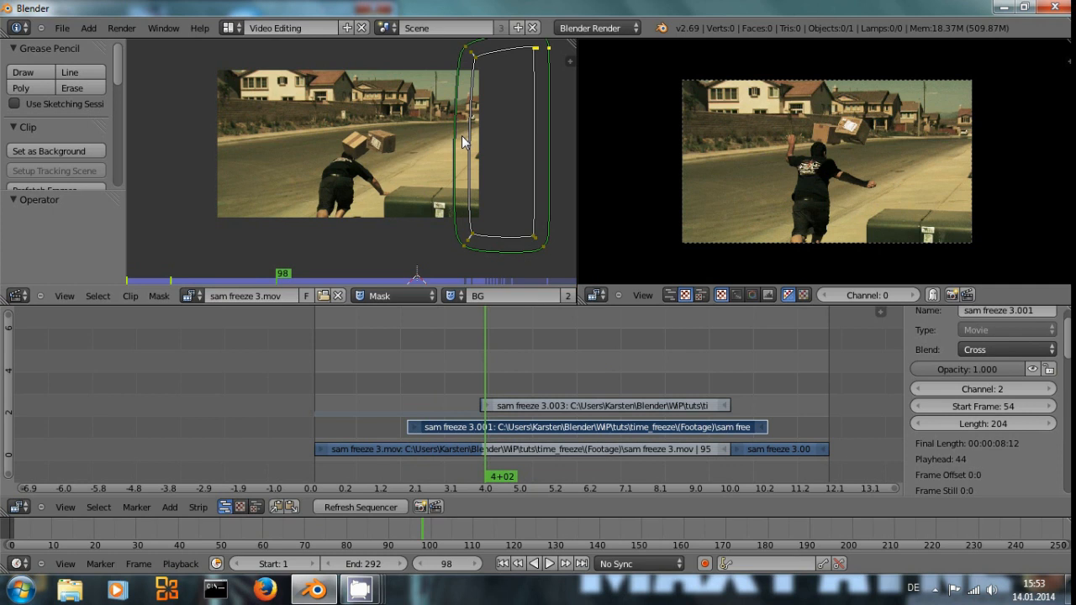
{"action": "key", "text": "i"}
{"action": "key", "text": "Up"}
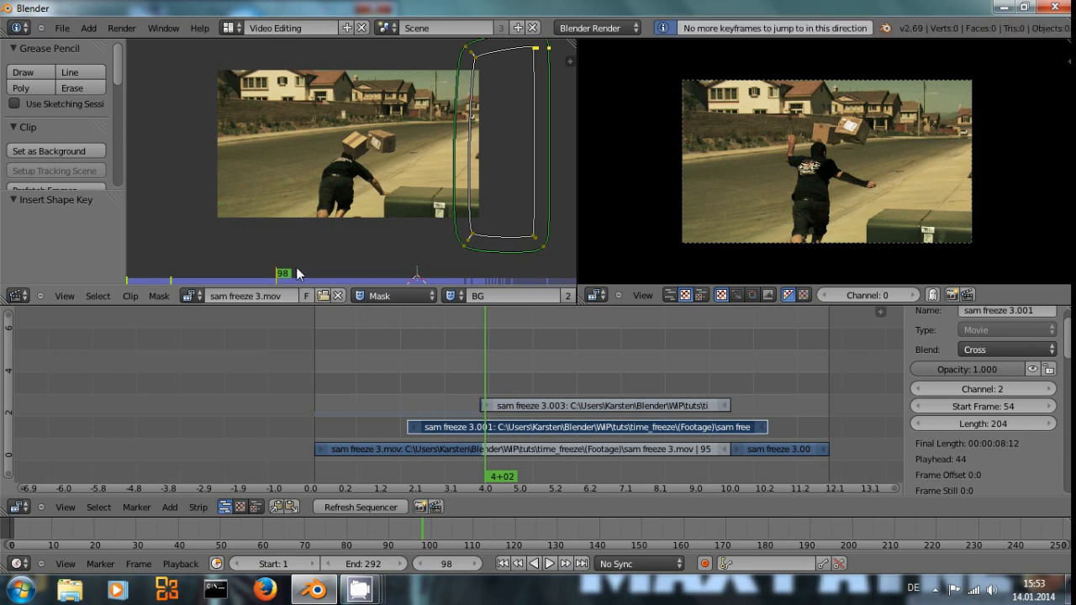
{"action": "key", "text": "Right"}
{"action": "key", "text": "Right"}
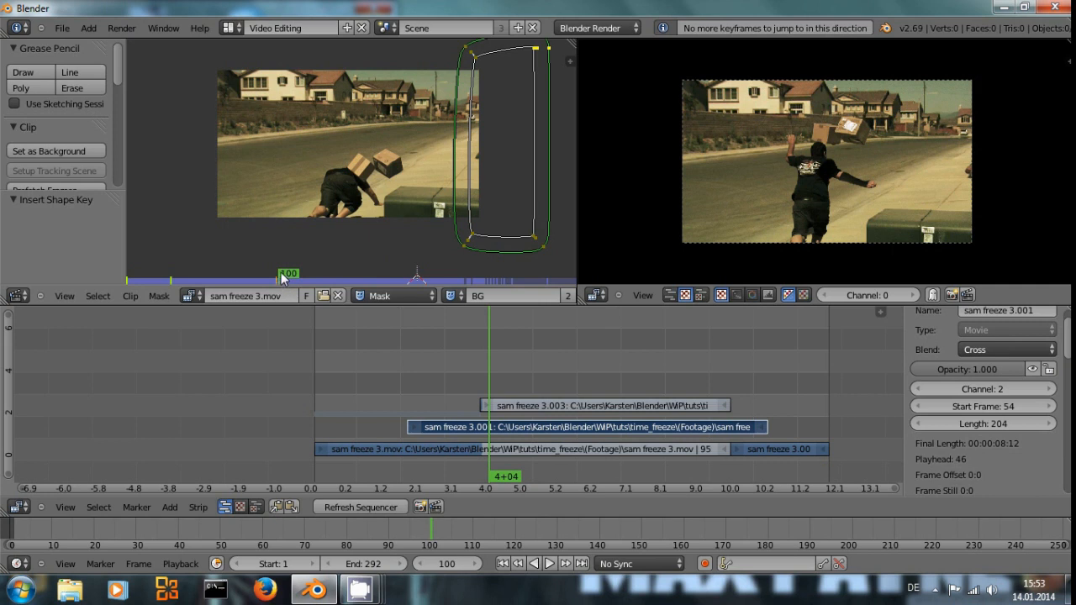
{"action": "key", "text": "Left"}
{"action": "key", "text": "Left"}
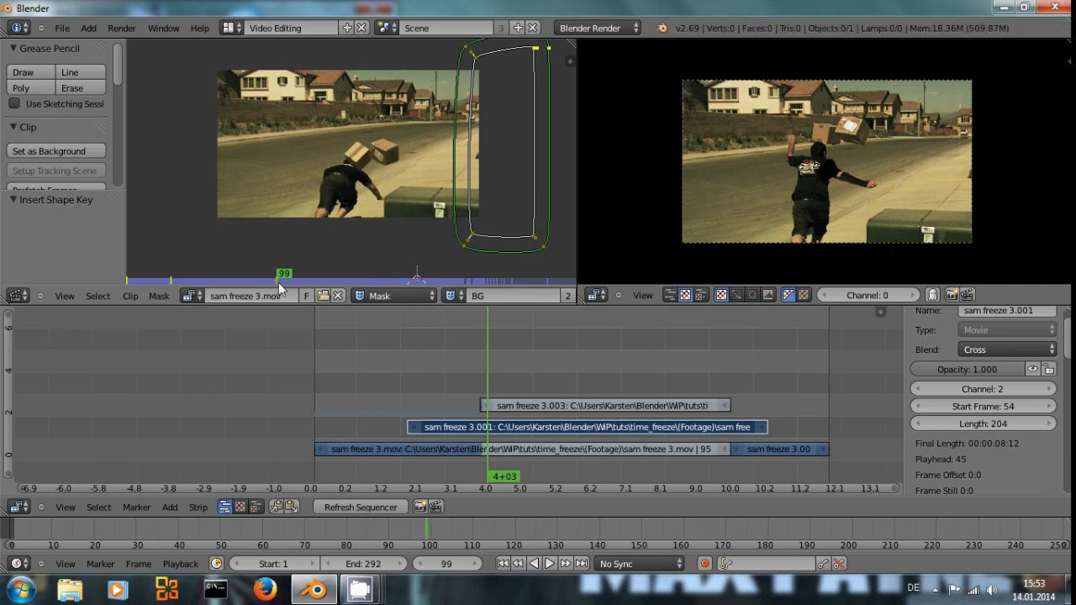
Set the blend mode of the sam freeze 3.001 strip to Alpha Over.
{"action": "left_click", "coordinate": [558, 423]}
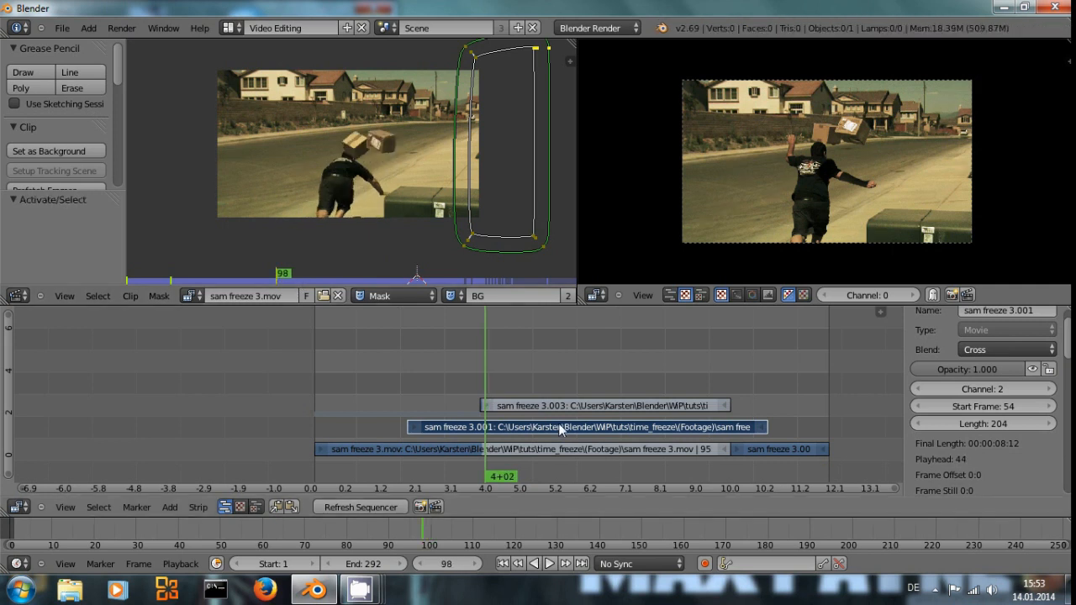
{"action": "scroll", "coordinate": [1018, 432], "scroll_direction": "down", "scroll_amount": 2}
{"action": "scroll", "coordinate": [1018, 432], "scroll_direction": "up", "scroll_amount": 3}
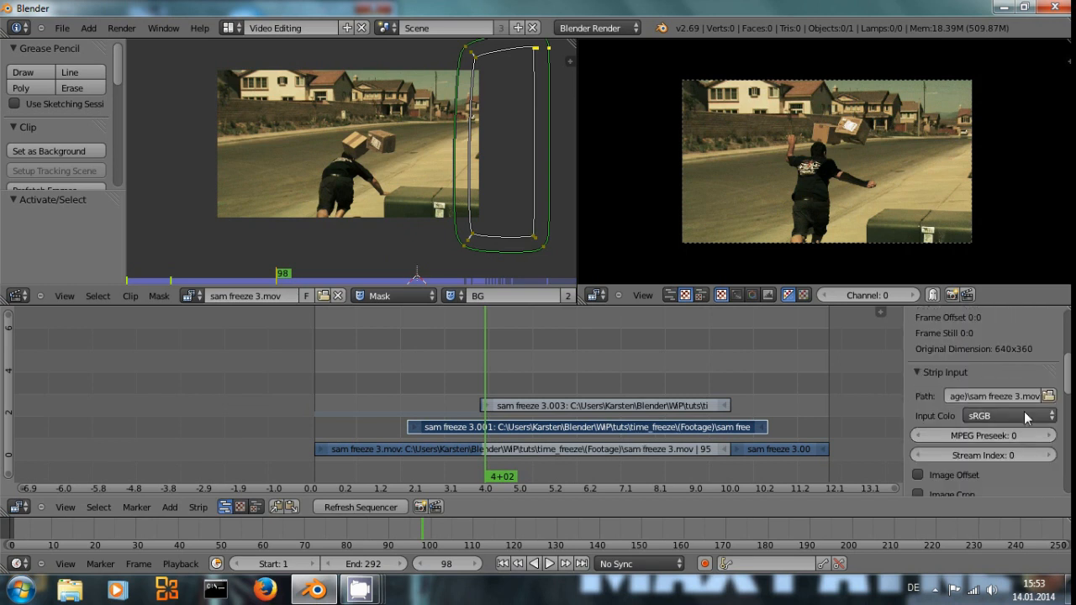
{"action": "left_click", "coordinate": [981, 346]}
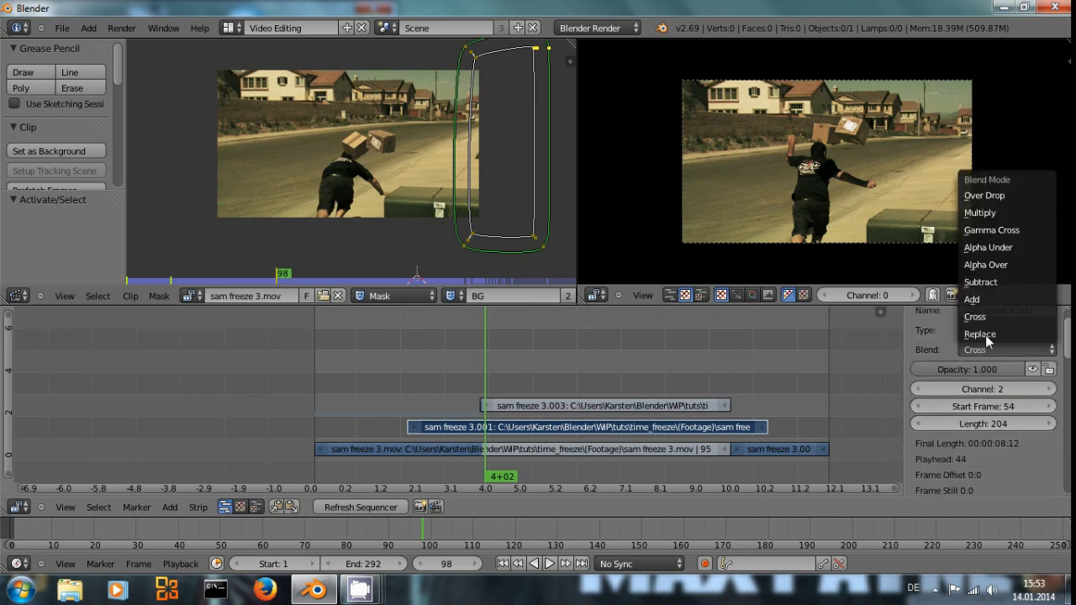
{"action": "left_click", "coordinate": [985, 263]}
Add a Mask modifier to the sam freeze 3.001 strip, using the BG mask as its source.
{"action": "scroll", "coordinate": [974, 365], "scroll_direction": "down", "scroll_amount": 4}
{"action": "scroll", "coordinate": [980, 421], "scroll_direction": "down", "scroll_amount": 6}
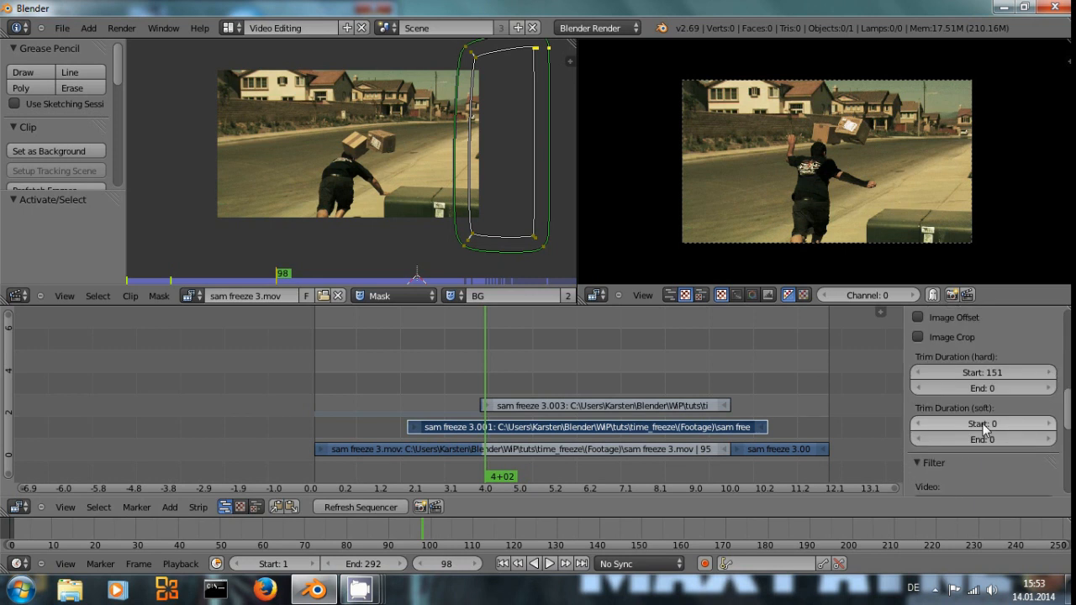
{"action": "left_click", "coordinate": [964, 483]}
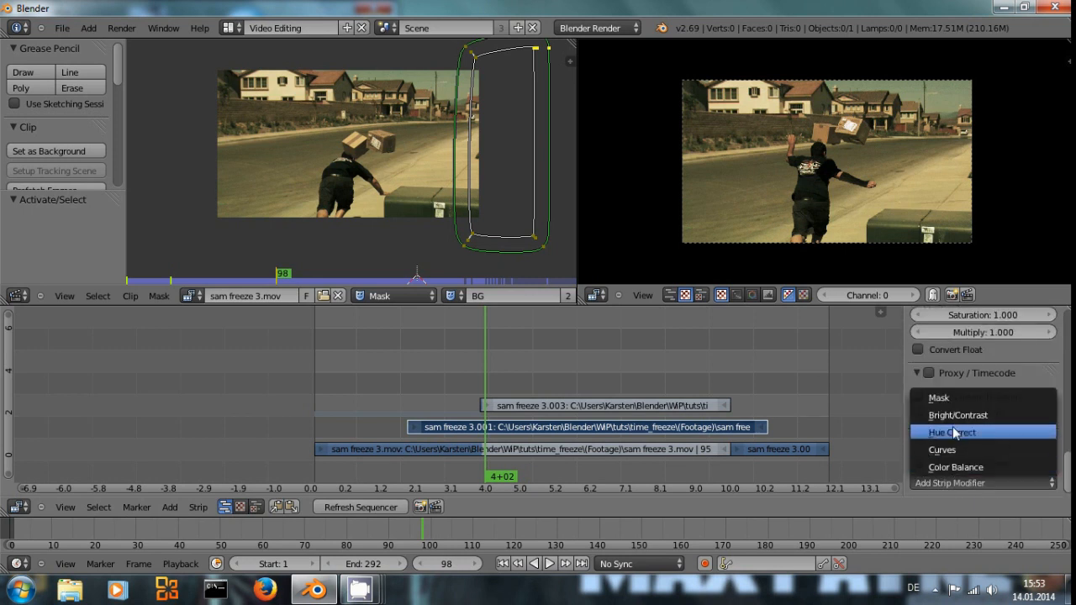
{"action": "left_click", "coordinate": [939, 397]}
{"action": "scroll", "coordinate": [967, 454], "scroll_direction": "down", "scroll_amount": 3}
{"action": "left_click", "coordinate": [1000, 461]}
{"action": "left_click", "coordinate": [1000, 477]}
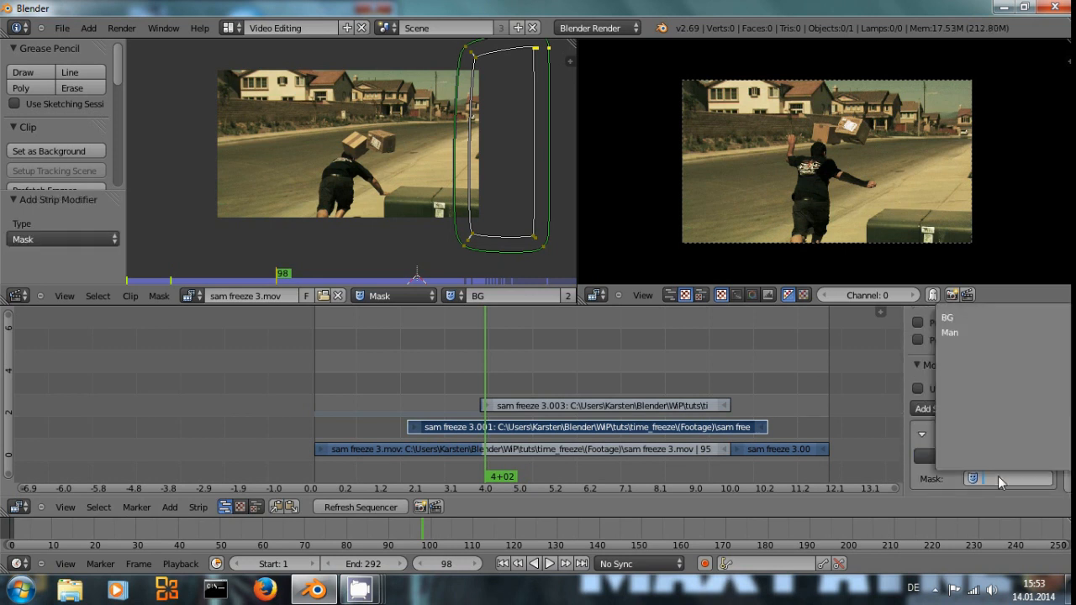
{"action": "left_click", "coordinate": [954, 326]}
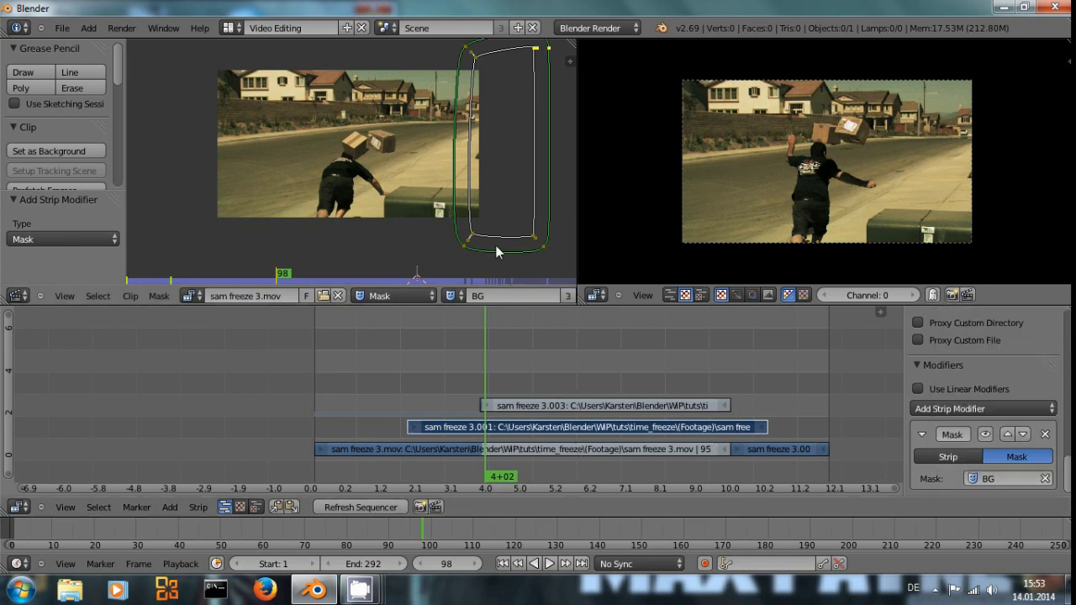
Try moving the BG mask's two inner points about -0.468 in X at frame 120 without keying, and scrub to frame 101.
{"action": "key", "text": "alt+a"}
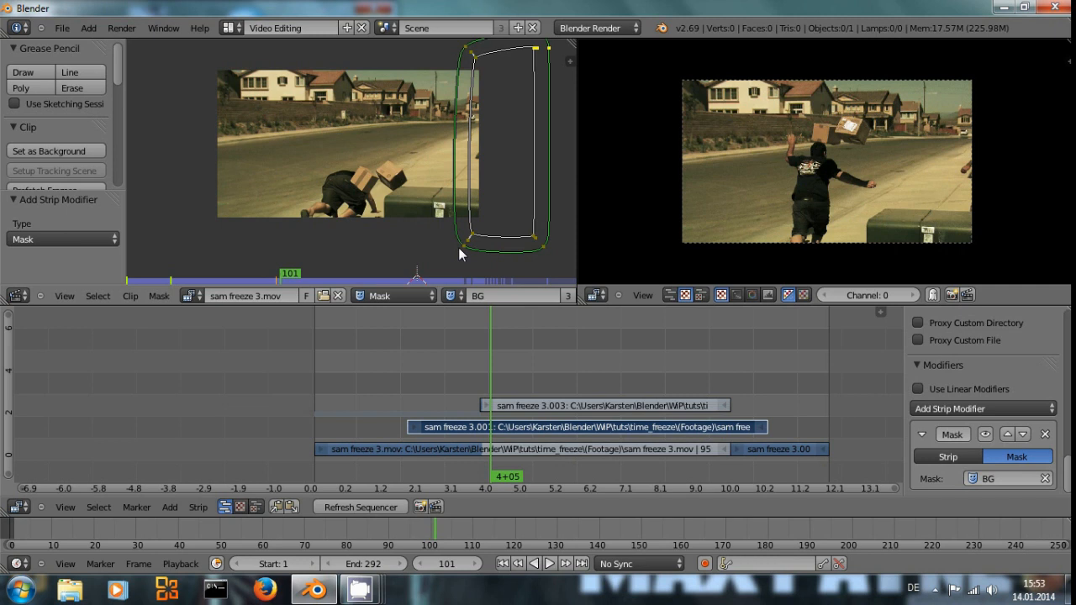
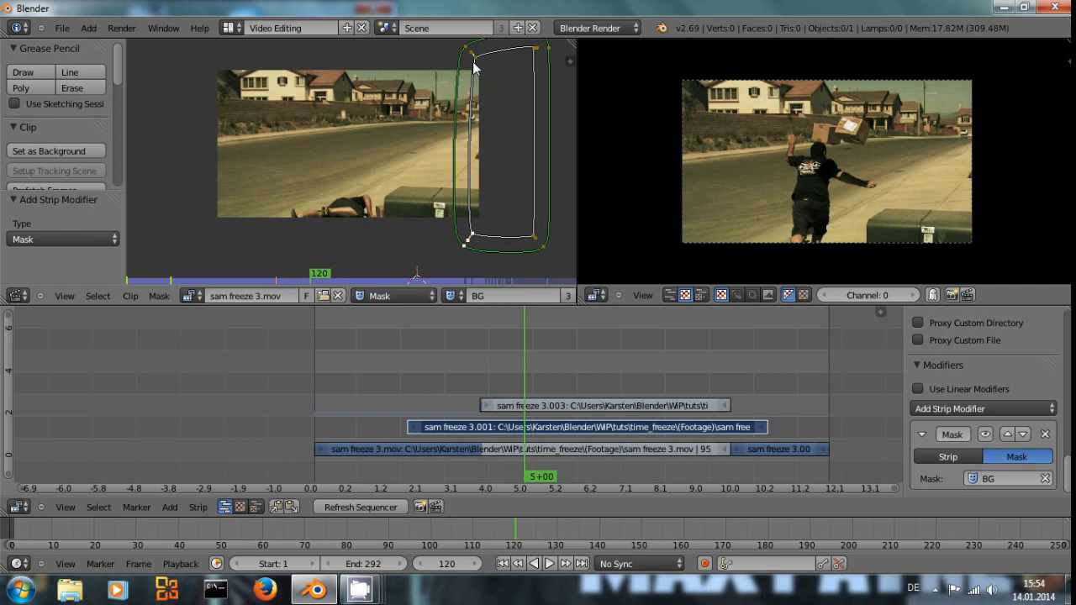
{"action": "key", "text": "g"}
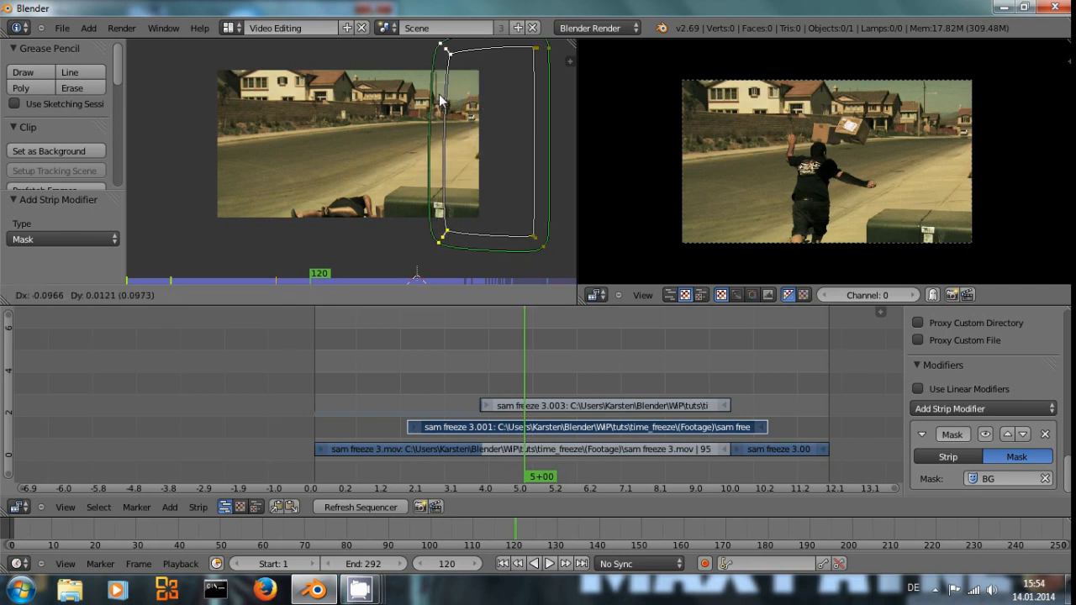
{"action": "left_click", "coordinate": [349, 101]}
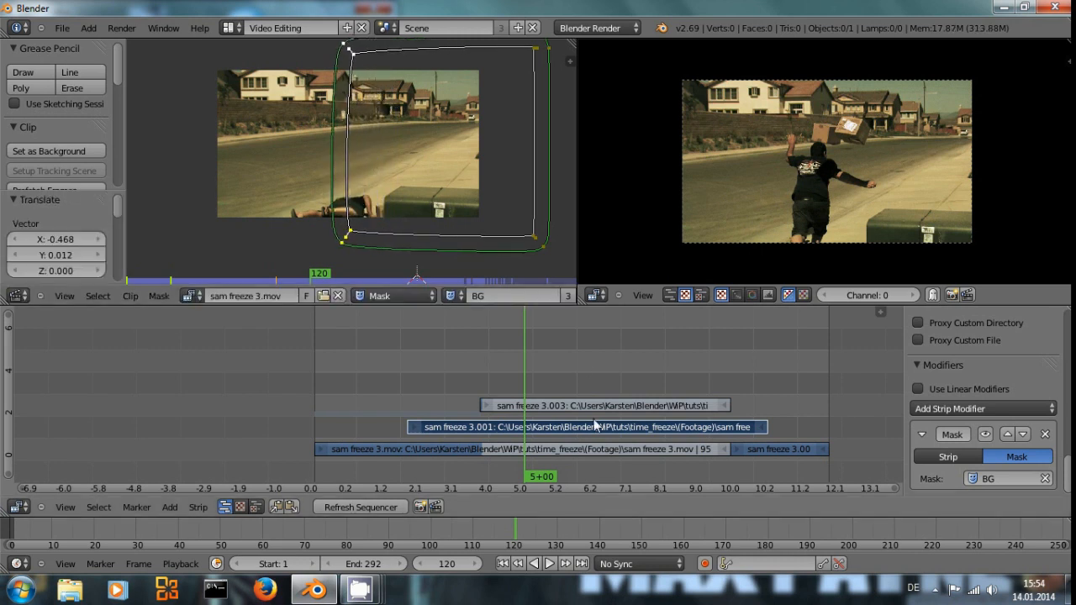
{"action": "left_click", "coordinate": [501, 382]}
{"action": "left_click_drag", "start_coordinate": [501, 382], "coordinate": [526, 356]}
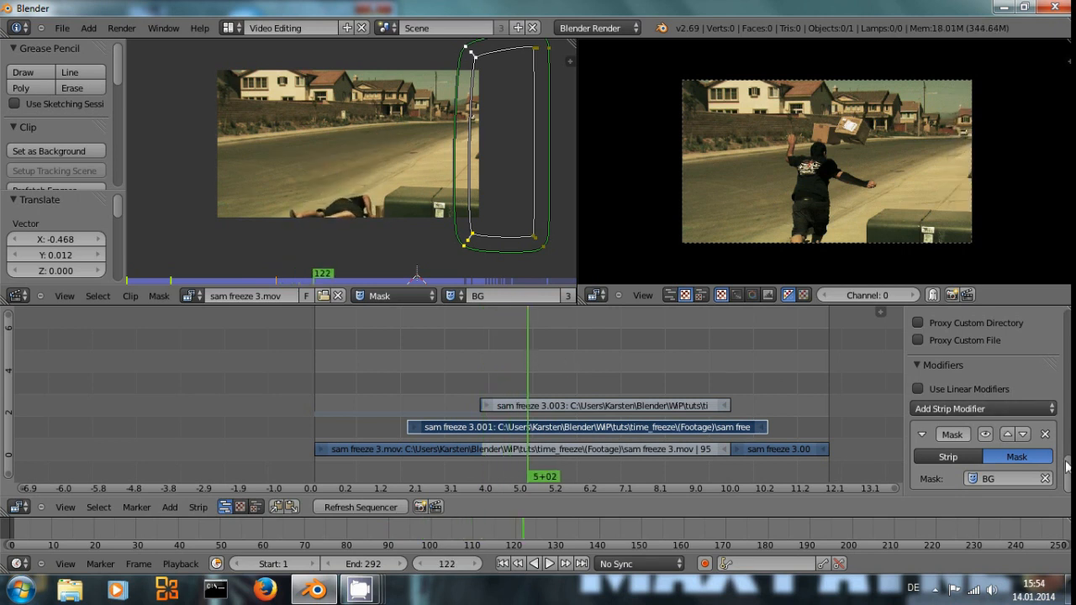
{"action": "left_click_drag", "start_coordinate": [526, 375], "coordinate": [491, 366]}
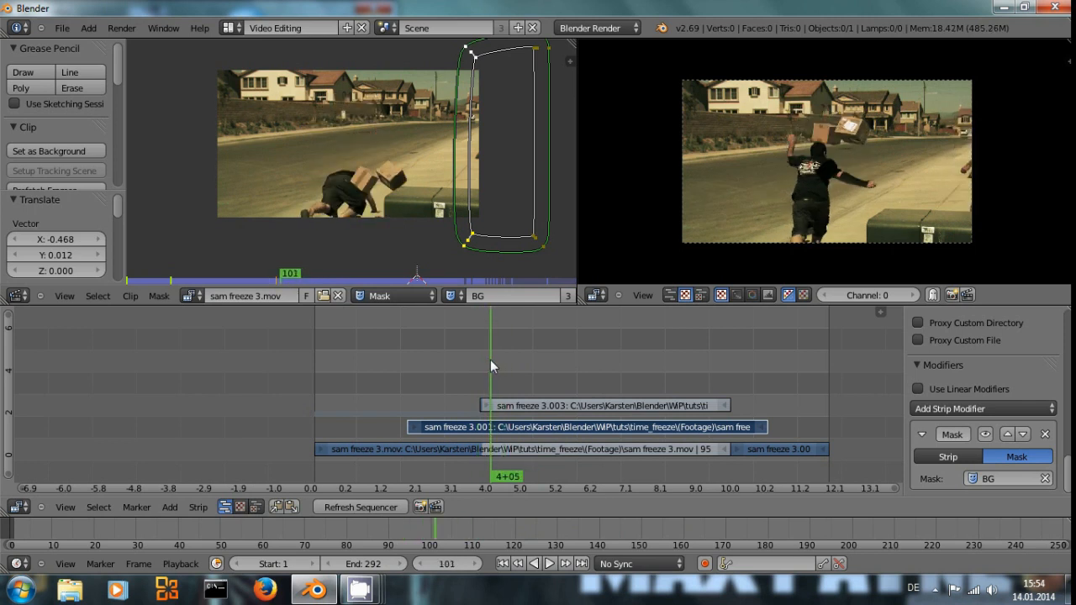
Remove the Mask modifier from the sam freeze 3.001 strip and set its blend mode to Cross.
{"action": "left_click", "coordinate": [1046, 435]}
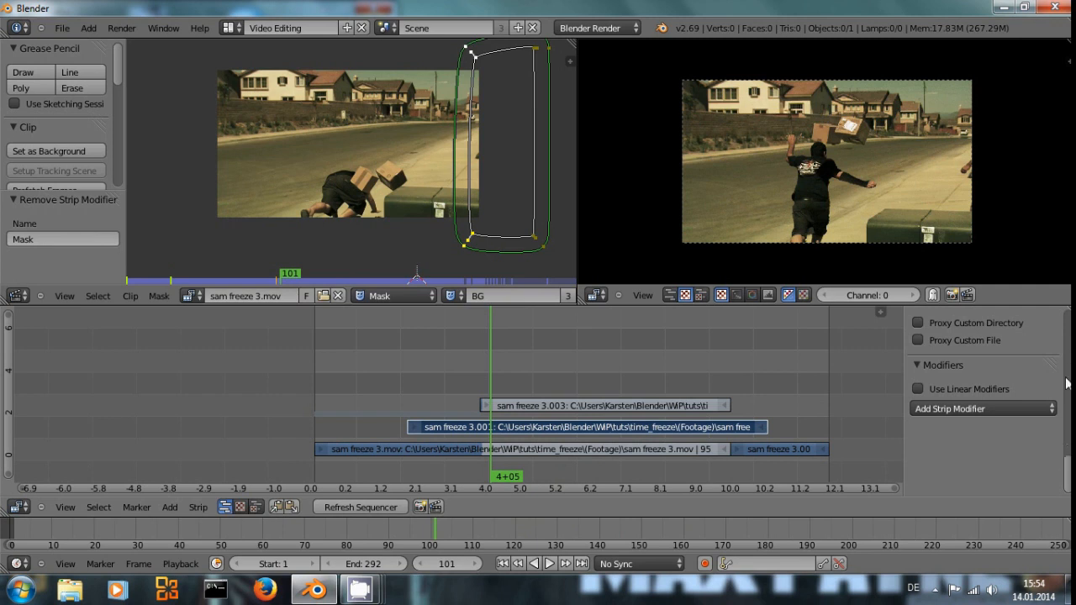
{"action": "scroll", "coordinate": [1067, 395], "scroll_direction": "up", "scroll_amount": 5}
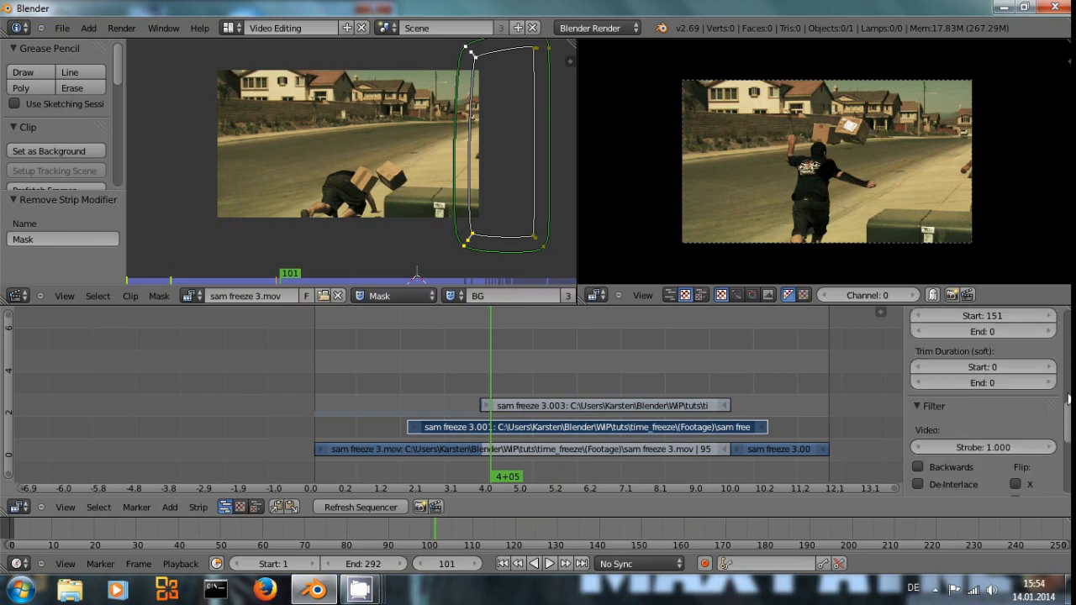
{"action": "left_click_drag", "start_coordinate": [1066, 409], "coordinate": [1064, 316]}
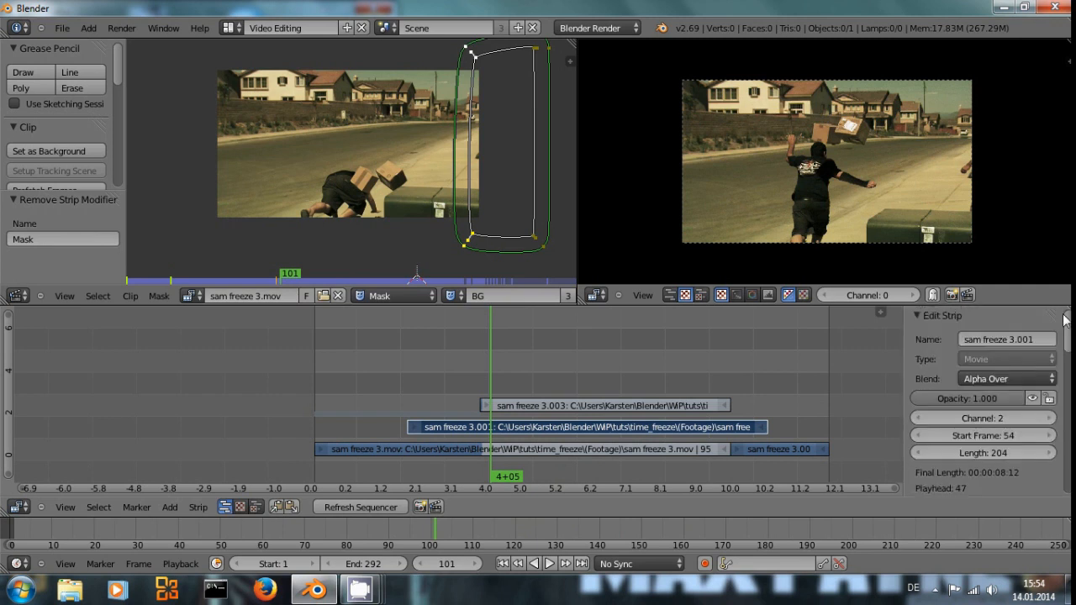
{"action": "left_click", "coordinate": [1005, 378]}
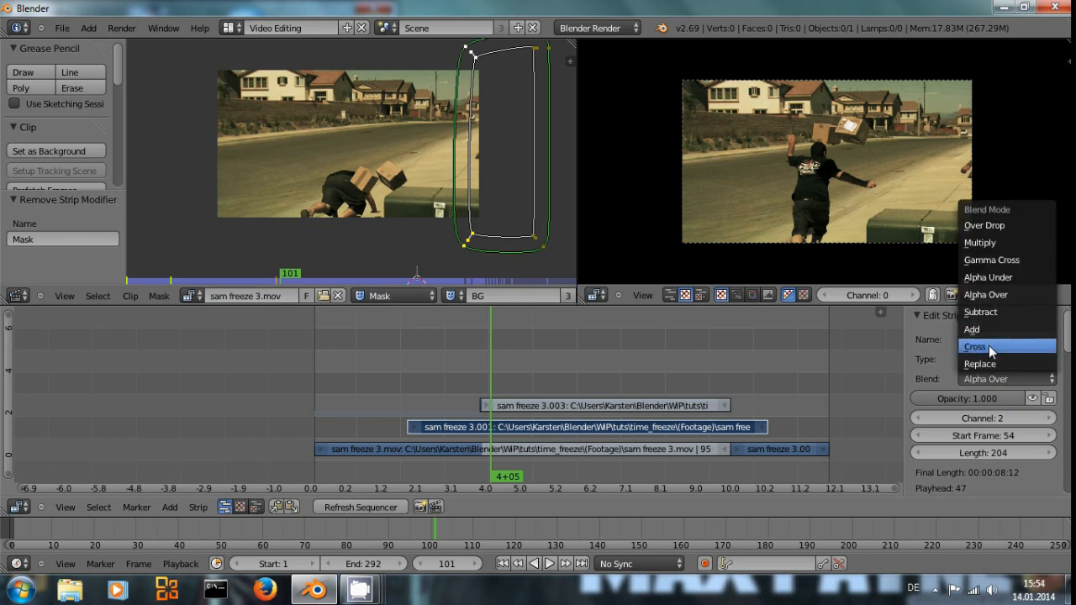
{"action": "left_click", "coordinate": [990, 350]}
Set the opacity of the sam freeze 3.001 strip to 0.500.
{"action": "left_click_drag", "start_coordinate": [995, 395], "coordinate": [953, 401]}
{"action": "left_click", "coordinate": [953, 398]}
{"action": "key", "text": "Return"}
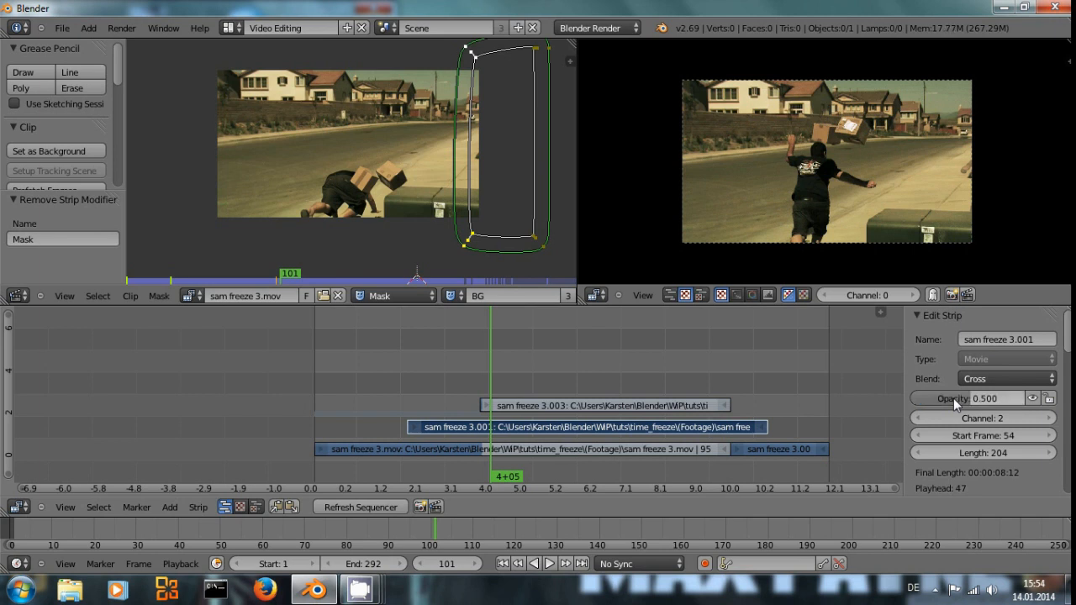
At frame 178, move the BG mask's two inner points about -0.471 in X and insert a mask shape key.
{"action": "left_click_drag", "start_coordinate": [492, 375], "coordinate": [625, 350]}
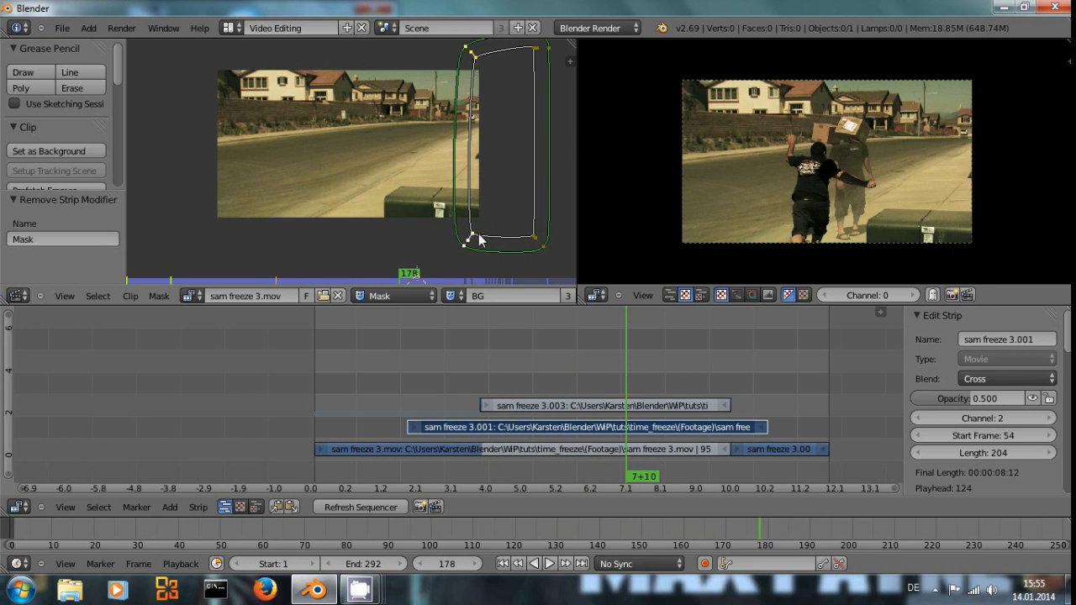
{"action": "key", "text": "g"}
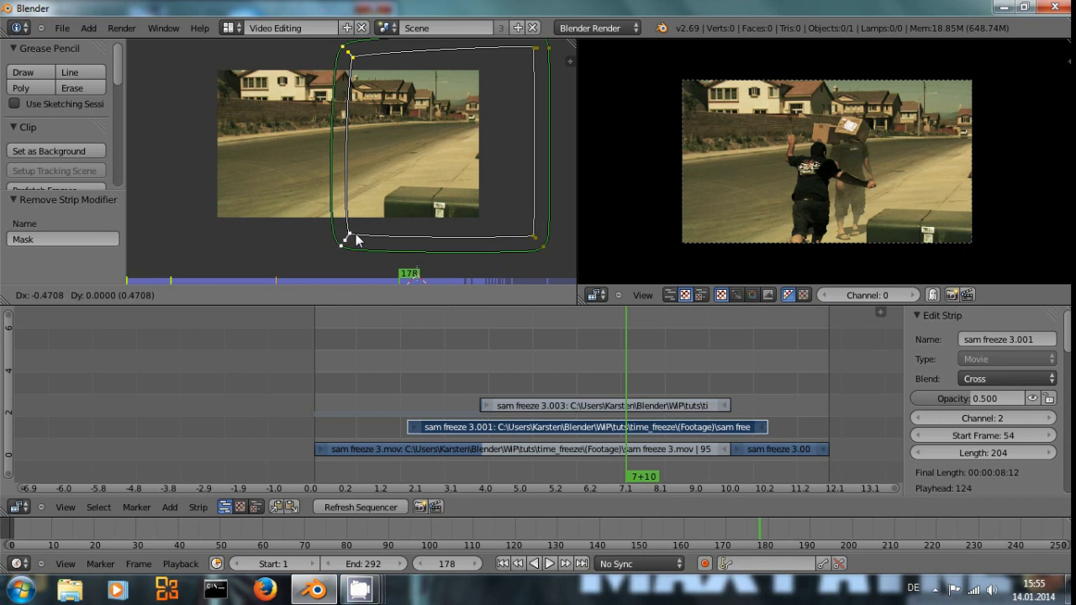
{"action": "left_click", "coordinate": [356, 240]}
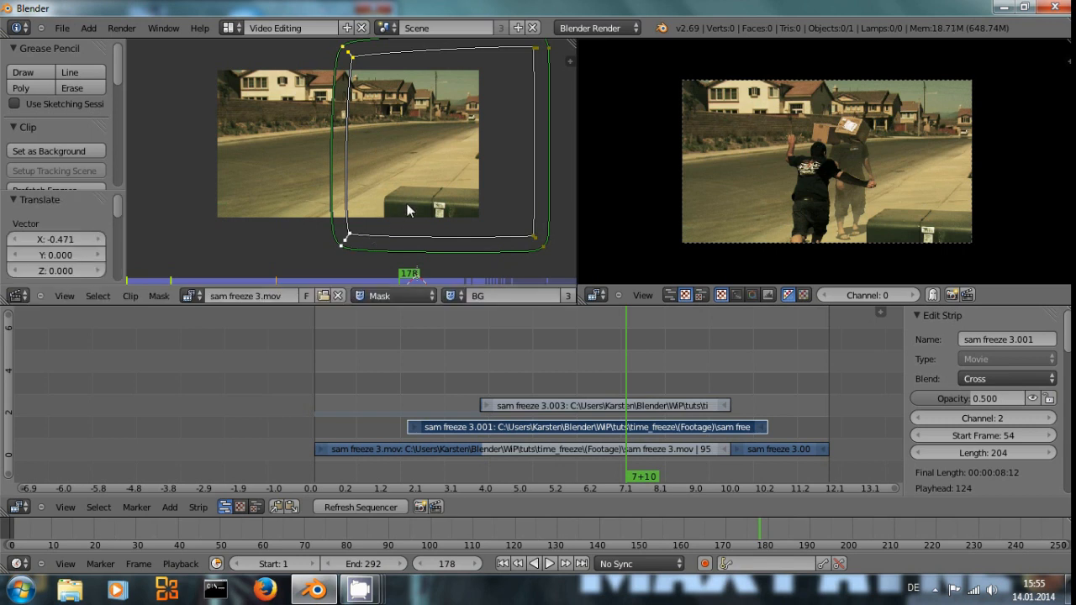
{"action": "key", "text": "i"}
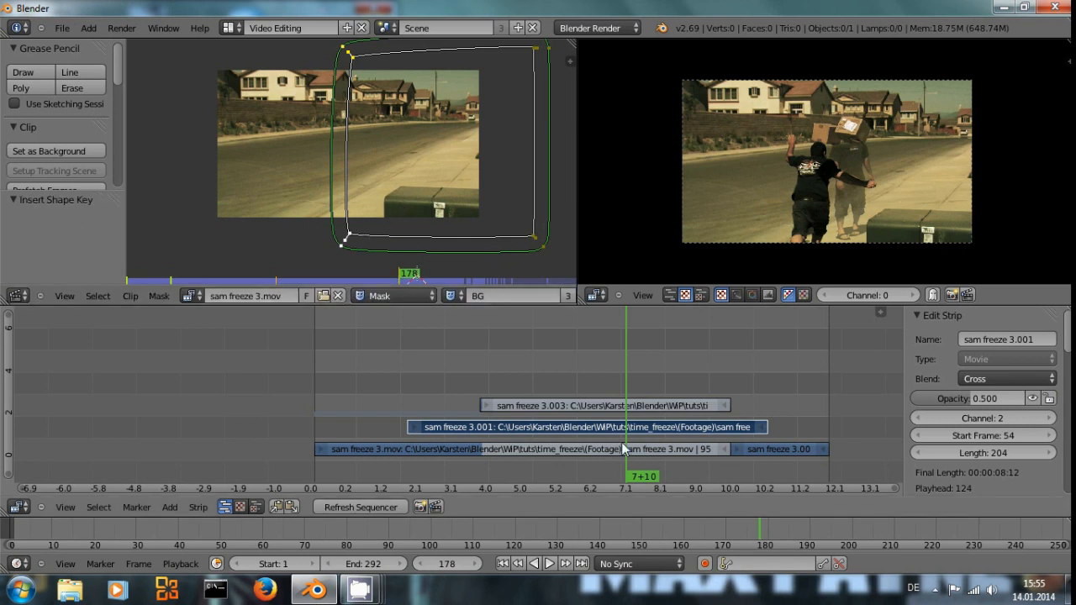
At frame 238, move the BG mask's two inner points about 0.483 in X and -0.009 in Y, and insert a shape key.
{"action": "left_click_drag", "start_coordinate": [626, 424], "coordinate": [732, 427]}
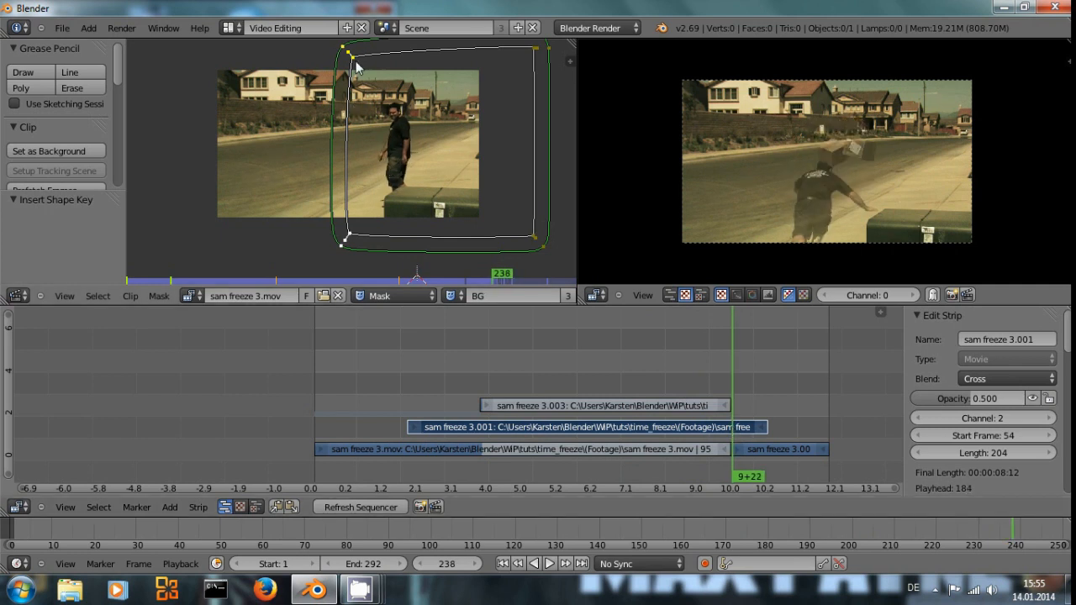
{"action": "key", "text": "g"}
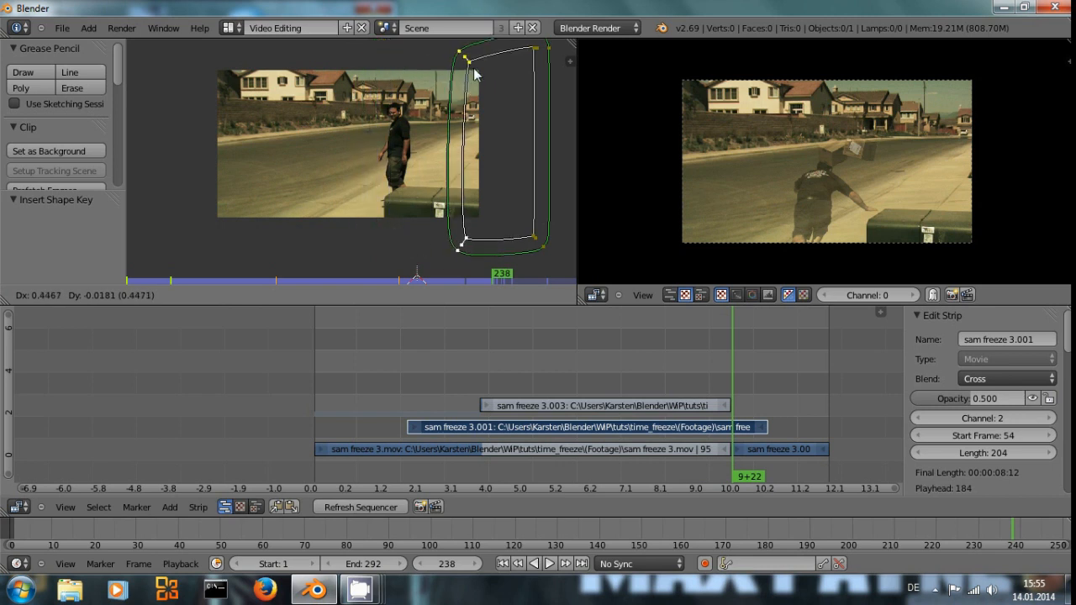
{"action": "left_click", "coordinate": [481, 67]}
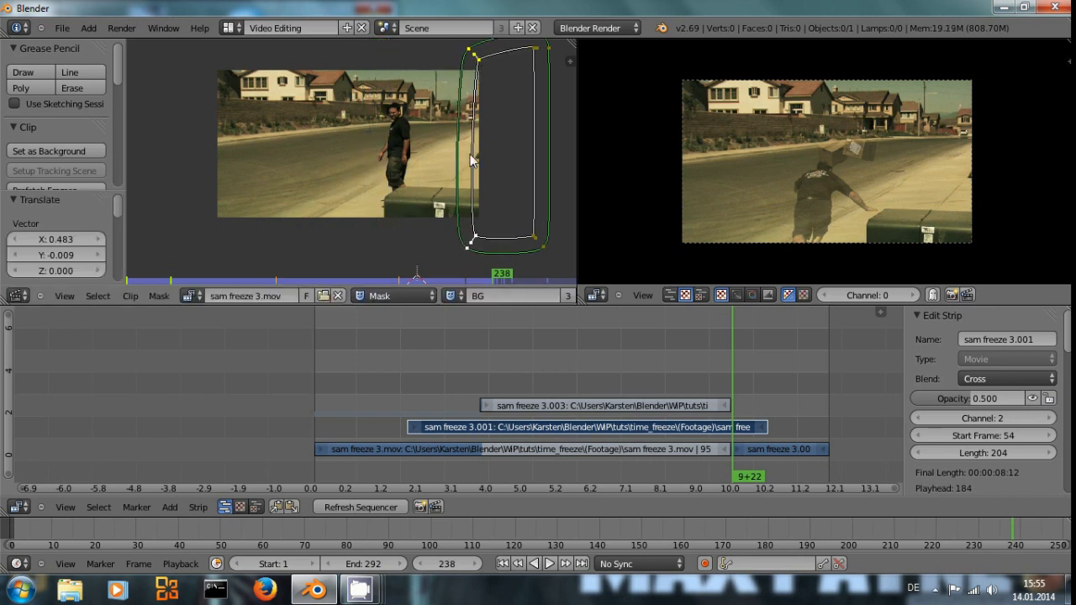
{"action": "key", "text": "i"}
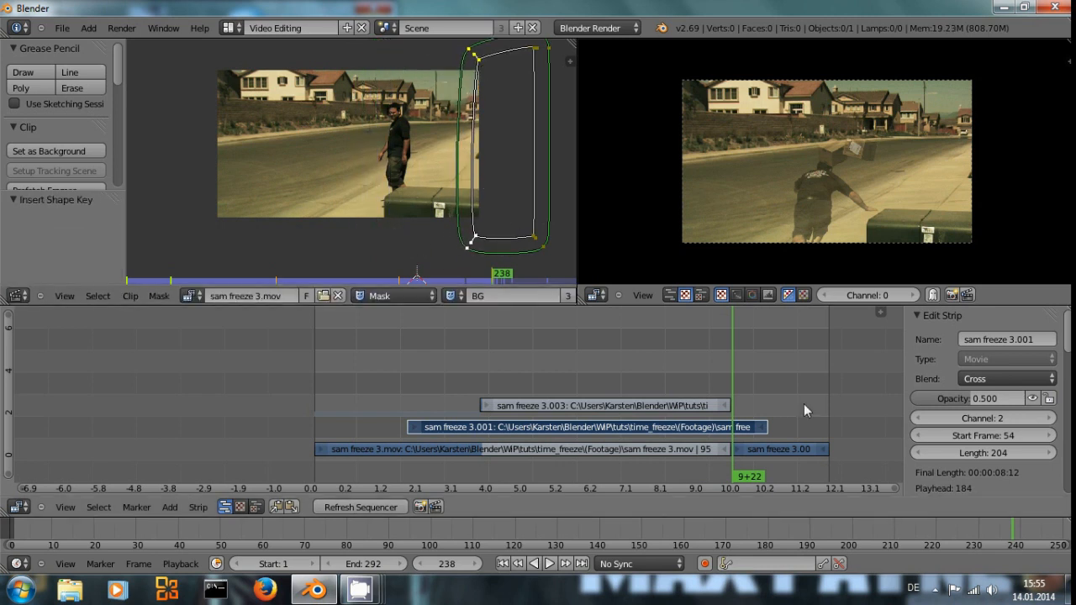
Change the sam freeze 3.001 strip's blend mode from Cross and add a Mask modifier that uses the BG mask.
{"action": "left_click", "coordinate": [1000, 378]}
{"action": "left_click", "coordinate": [987, 295]}
{"action": "scroll", "coordinate": [991, 404], "scroll_direction": "down", "scroll_amount": 8}
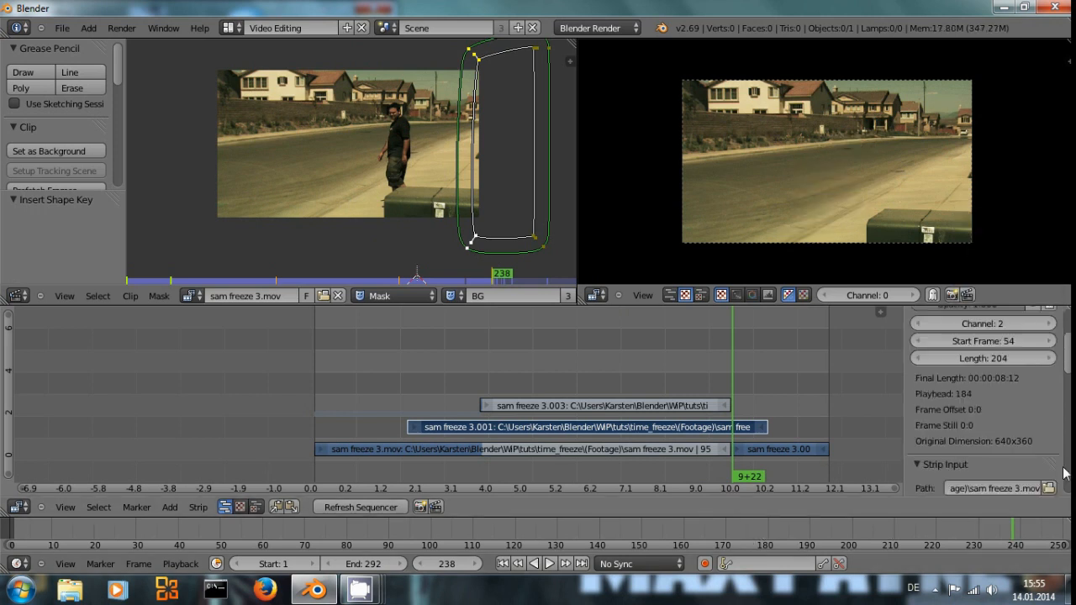
{"action": "scroll", "coordinate": [1008, 471], "scroll_direction": "down", "scroll_amount": 5}
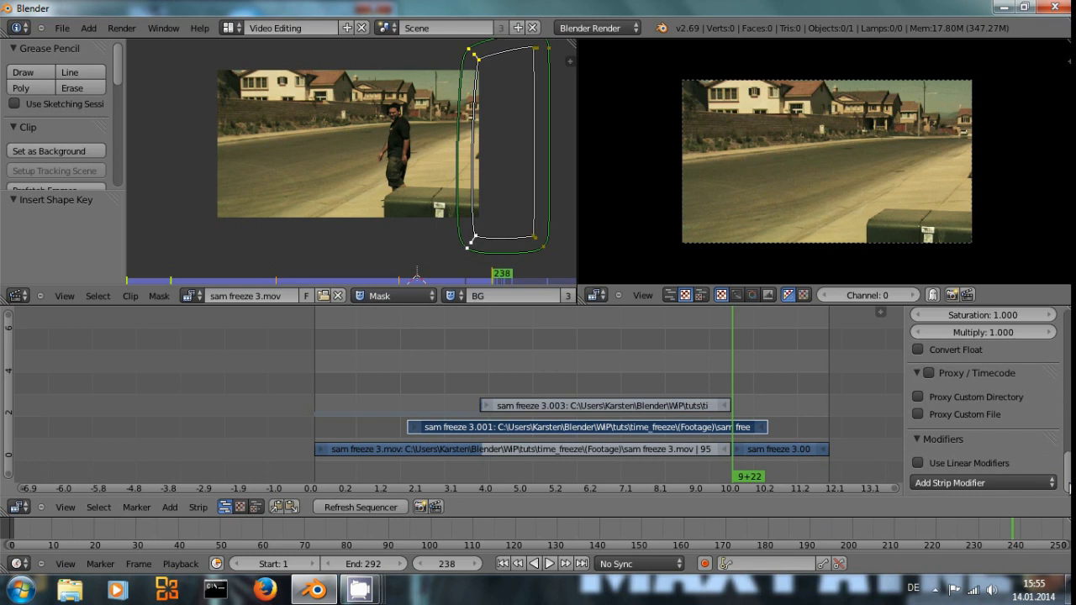
{"action": "left_click", "coordinate": [1011, 479]}
{"action": "left_click", "coordinate": [961, 400]}
{"action": "scroll", "coordinate": [978, 462], "scroll_direction": "down", "scroll_amount": 2}
{"action": "left_click", "coordinate": [1026, 456]}
{"action": "left_click", "coordinate": [994, 478]}
{"action": "left_click", "coordinate": [966, 317]}
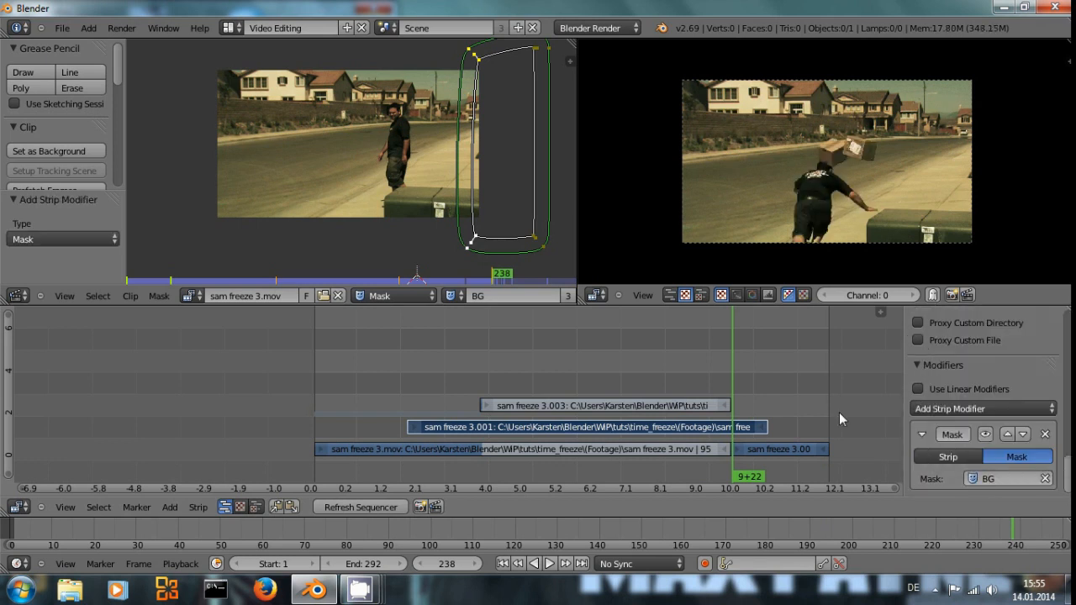
At frame 129, shift the BG mask's two inner points about -0.085 and another -0.066 in X, and insert a shape key.
{"action": "left_click_drag", "start_coordinate": [727, 407], "coordinate": [592, 399]}
{"action": "left_click_drag", "start_coordinate": [636, 402], "coordinate": [508, 410]}
{"action": "key", "text": "Right"}
{"action": "key", "text": "Right"}
{"action": "key", "text": "Right"}
{"action": "key", "text": "Right"}
{"action": "key", "text": "Right"}
{"action": "key", "text": "Right"}
{"action": "key", "text": "Right"}
{"action": "key", "text": "Right"}
{"action": "key", "text": "Right"}
{"action": "key", "text": "Right"}
{"action": "key", "text": "Right"}
{"action": "key", "text": "Right"}
{"action": "key", "text": "Right"}
{"action": "key", "text": "Right"}
{"action": "key", "text": "Right"}
{"action": "key", "text": "Right"}
{"action": "key", "text": "Right"}
{"action": "key", "text": "Right"}
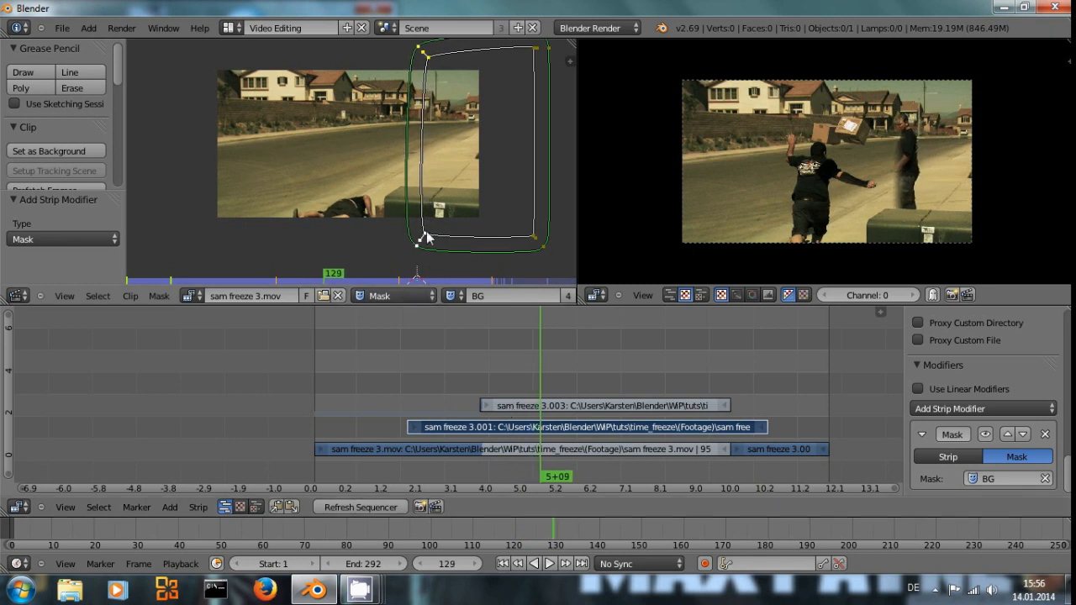
{"action": "key", "text": "g"}
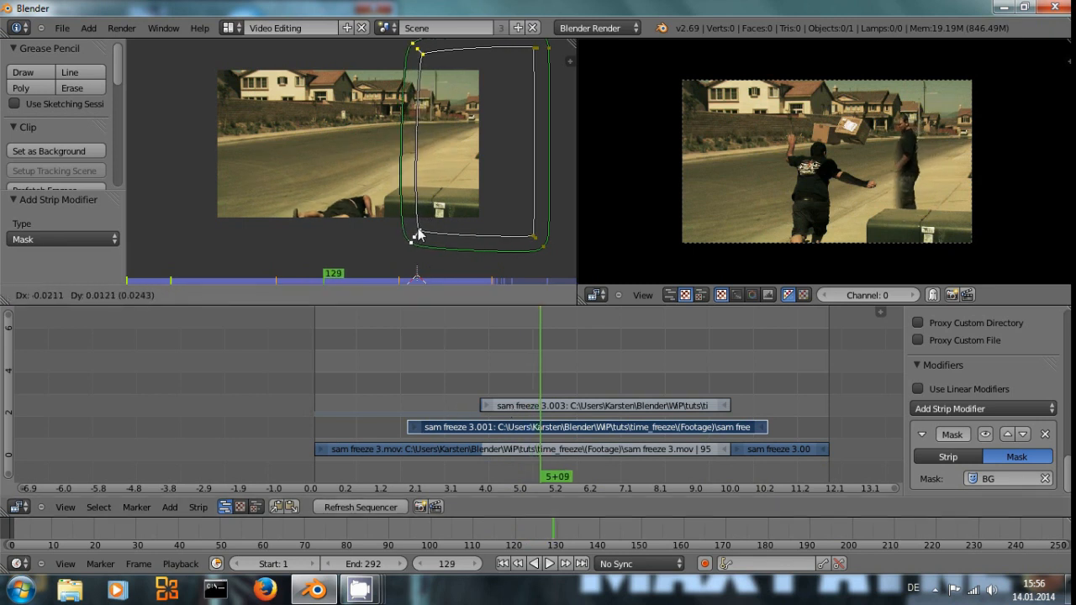
{"action": "left_click", "coordinate": [401, 238]}
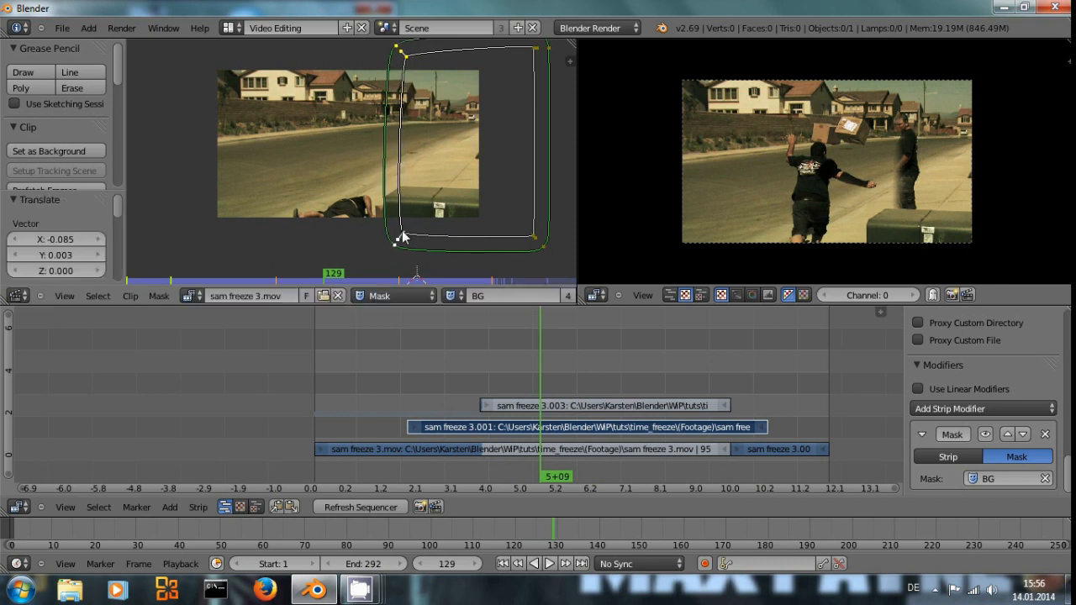
{"action": "left_click", "coordinate": [374, 506]}
{"action": "key", "text": "g"}
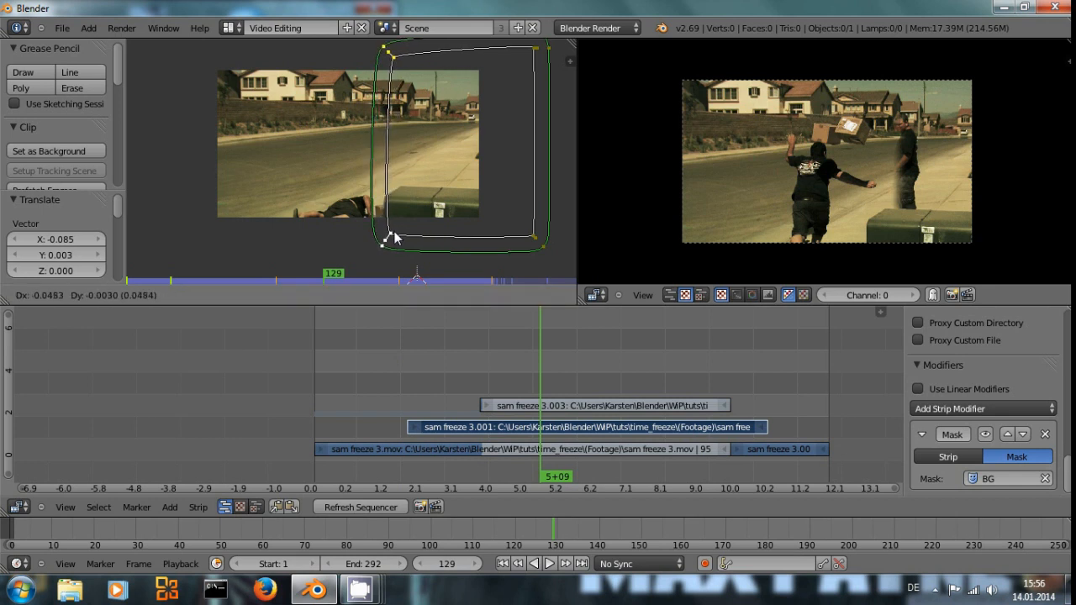
{"action": "left_click", "coordinate": [391, 227]}
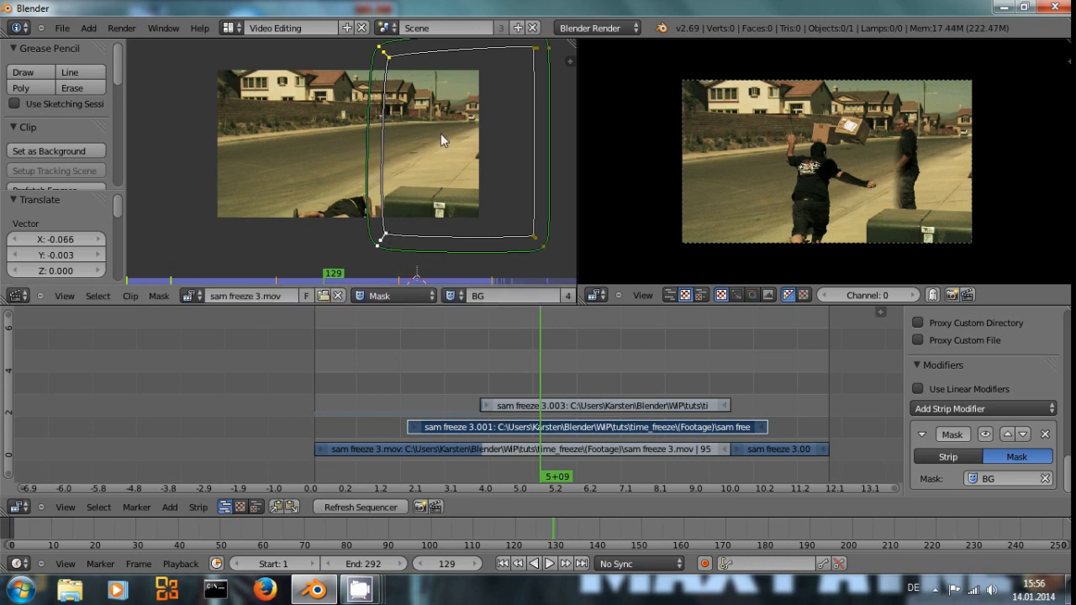
{"action": "key", "text": "i"}
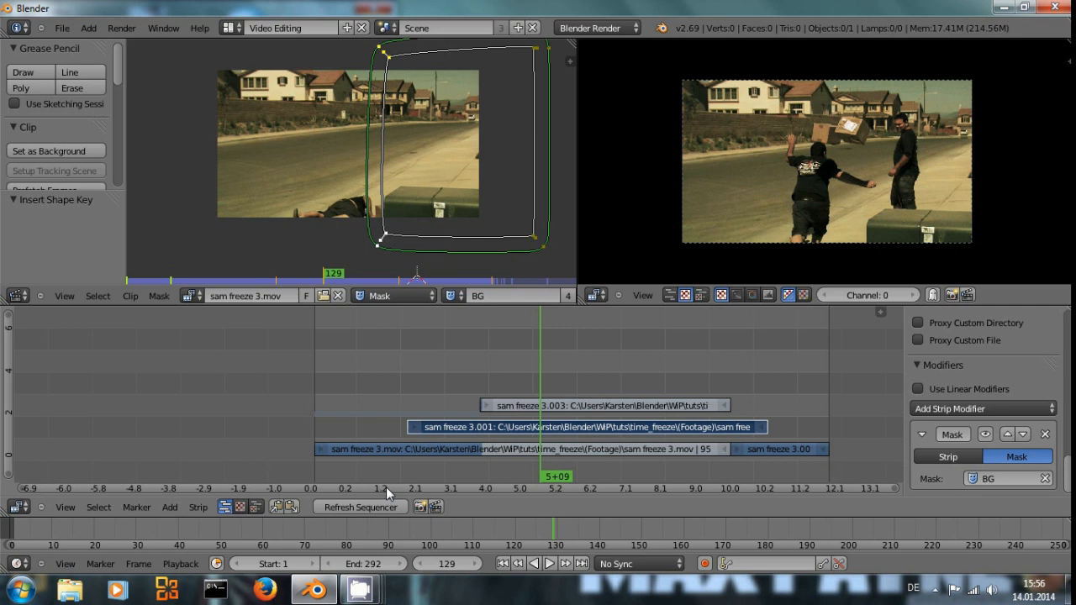
Step back to frame 109 and forward to frame 199, checking how the animated BG mask edge follows the walking man.
{"action": "key", "text": "Left"}
{"action": "key", "text": "Left"}
{"action": "key", "text": "Left"}
{"action": "key", "text": "Left"}
{"action": "key", "text": "Left"}
{"action": "key", "text": "Left"}
{"action": "key", "text": "Left"}
{"action": "key", "text": "Left"}
{"action": "key", "text": "Left"}
{"action": "key", "text": "Left"}
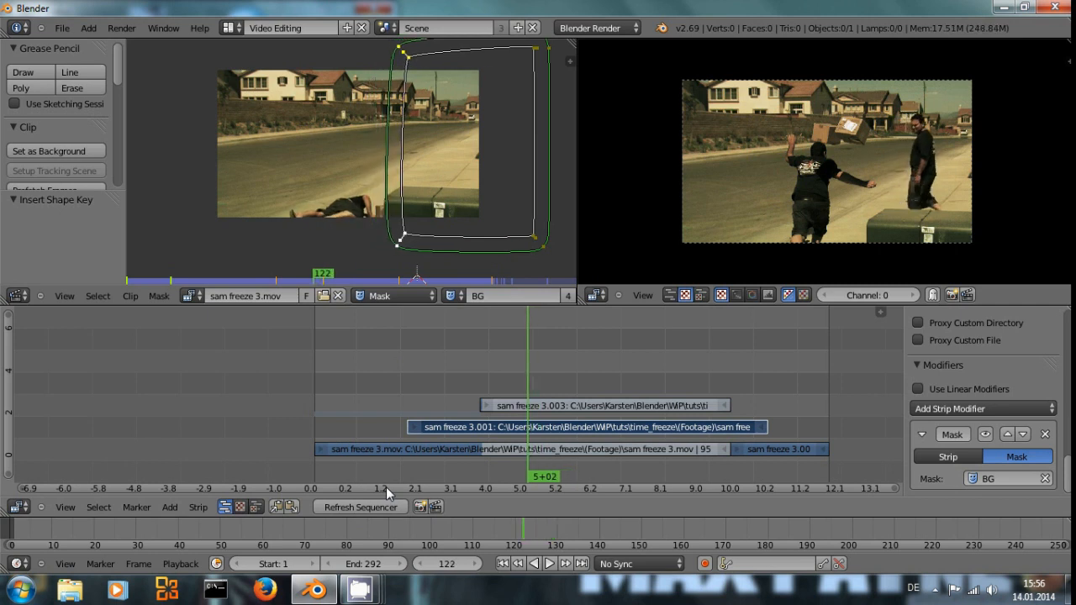
{"action": "key", "text": "Left"}
{"action": "key", "text": "Left"}
{"action": "key", "text": "Left"}
{"action": "key", "text": "Left"}
{"action": "key", "text": "Left"}
{"action": "key", "text": "Left"}
{"action": "key", "text": "Left"}
{"action": "key", "text": "Left"}
{"action": "key", "text": "Left"}
{"action": "key", "text": "Left"}
{"action": "key", "text": "Left"}
{"action": "key", "text": "Left"}
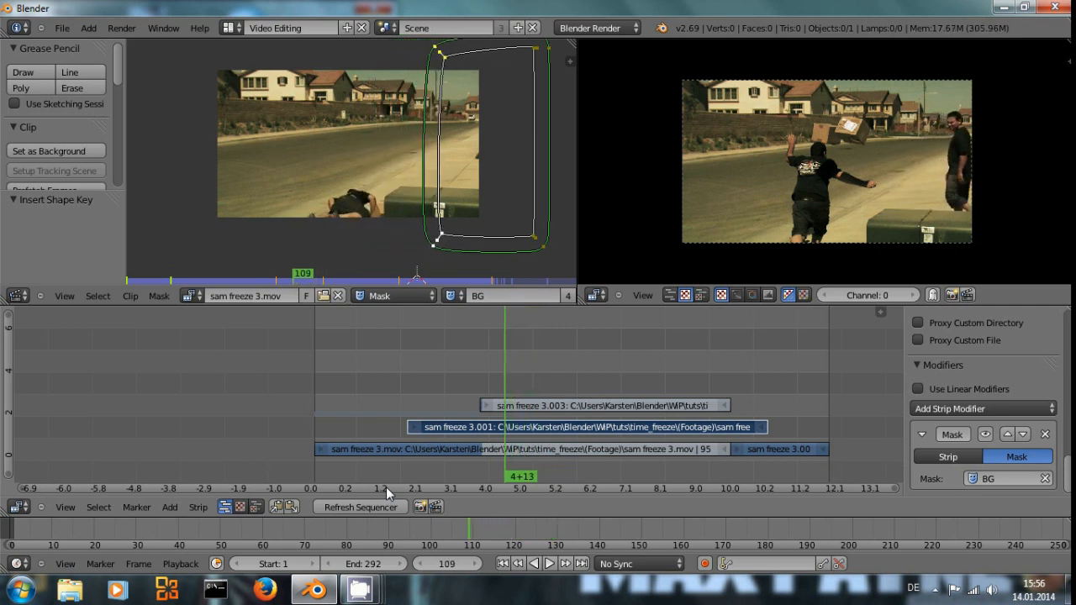
{"action": "key", "text": "Right"}
{"action": "key", "text": "Right"}
{"action": "key", "text": "Right"}
{"action": "key", "text": "Right"}
{"action": "key", "text": "Right"}
{"action": "key", "text": "Right"}
{"action": "key", "text": "Right"}
{"action": "key", "text": "Right"}
{"action": "key", "text": "Right"}
{"action": "key", "text": "Right"}
{"action": "key", "text": "Right"}
{"action": "key", "text": "Right"}
{"action": "key", "text": "Right"}
{"action": "key", "text": "Right"}
{"action": "key", "text": "Right"}
{"action": "key", "text": "Right"}
{"action": "key", "text": "Right"}
{"action": "key", "text": "Right"}
{"action": "key", "text": "Right"}
{"action": "key", "text": "Right"}
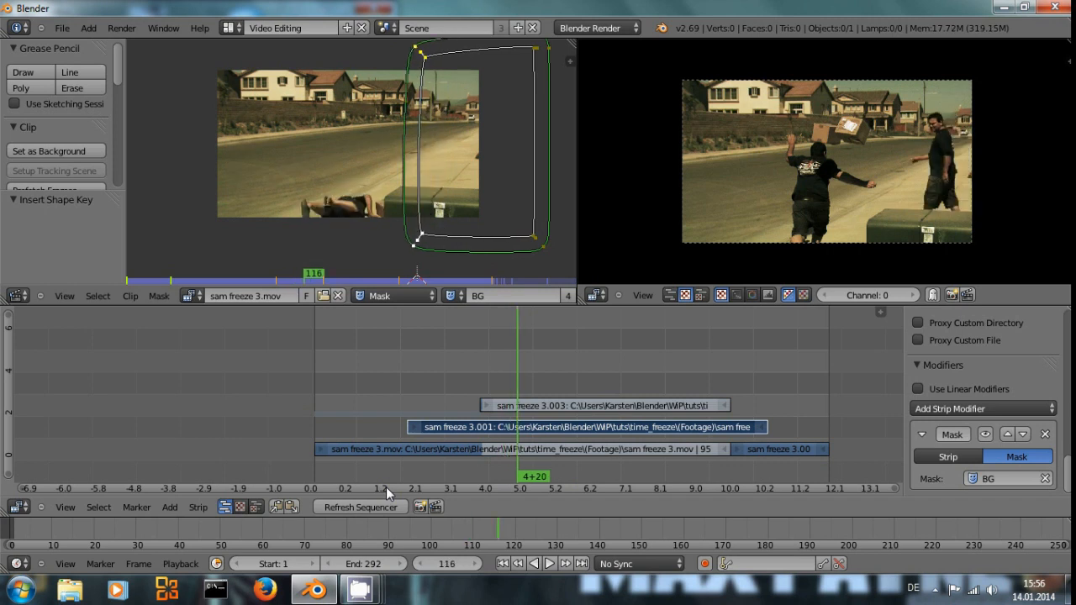
{"action": "key", "text": "Right"}
{"action": "key", "text": "Right"}
{"action": "key", "text": "Right"}
{"action": "key", "text": "Right"}
{"action": "key", "text": "Right"}
{"action": "key", "text": "Right"}
{"action": "key", "text": "Right"}
{"action": "key", "text": "Right"}
{"action": "key", "text": "Right"}
{"action": "key", "text": "Right"}
{"action": "key", "text": "Right"}
{"action": "key", "text": "Right"}
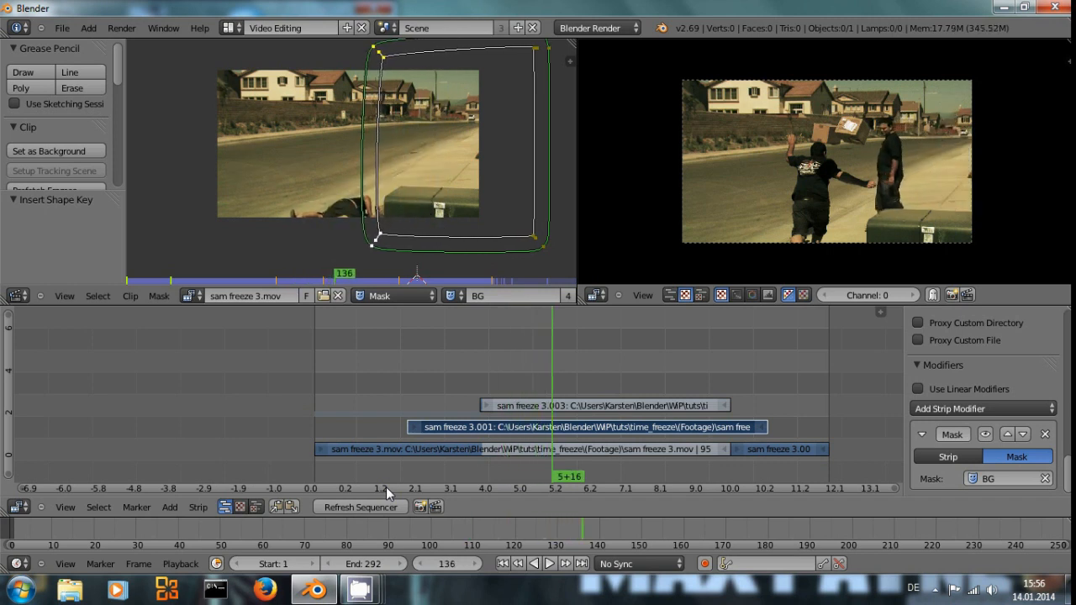
{"action": "key", "text": "Right"}
{"action": "key", "text": "Right"}
{"action": "key", "text": "Right"}
{"action": "key", "text": "Right"}
{"action": "key", "text": "Right"}
{"action": "key", "text": "Right"}
{"action": "key", "text": "Right"}
{"action": "key", "text": "Right"}
{"action": "key", "text": "Right"}
{"action": "key", "text": "Right"}
{"action": "key", "text": "Right"}
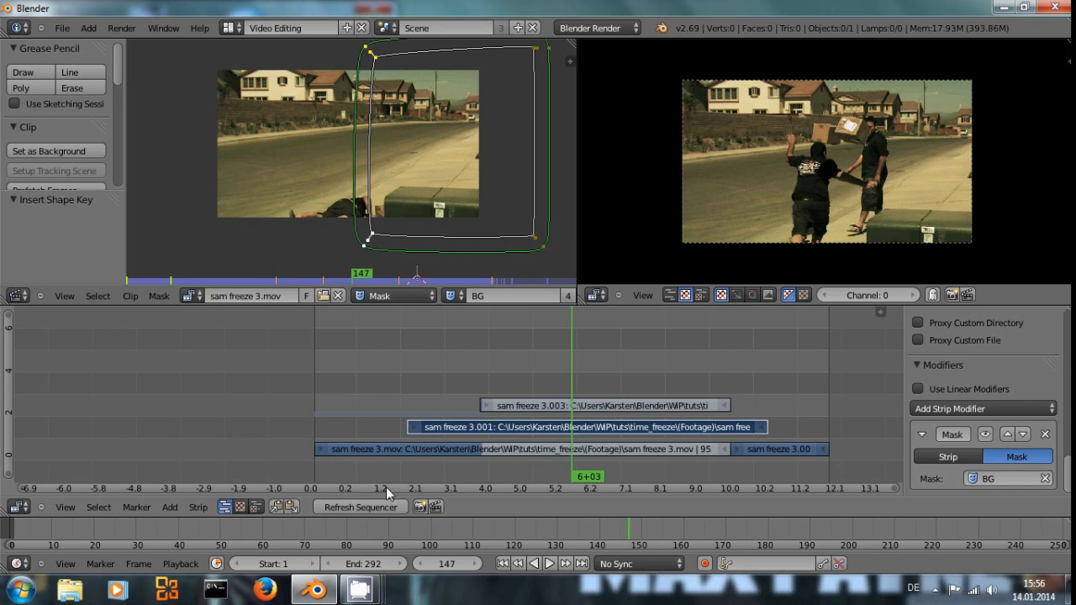
{"action": "key", "text": "Right"}
{"action": "key", "text": "Right"}
{"action": "key", "text": "Right"}
{"action": "key", "text": "Right"}
{"action": "key", "text": "Right"}
{"action": "key", "text": "Right"}
{"action": "key", "text": "Right"}
{"action": "key", "text": "Right"}
{"action": "key", "text": "Right"}
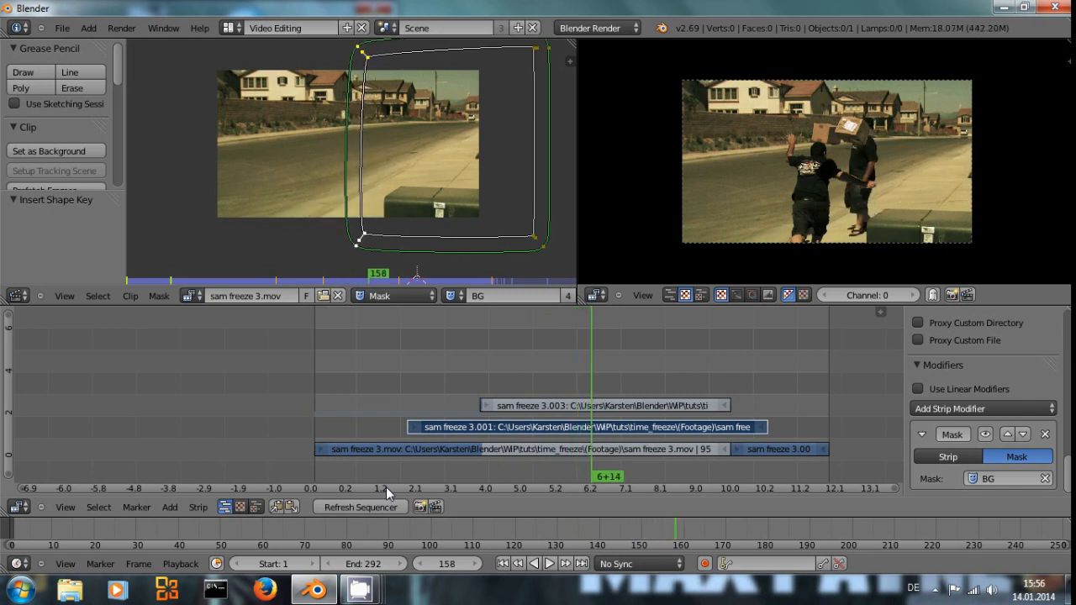
{"action": "key", "text": "Right"}
{"action": "key", "text": "Right"}
{"action": "key", "text": "Right"}
{"action": "key", "text": "Right"}
{"action": "key", "text": "Right"}
{"action": "key", "text": "Right"}
{"action": "key", "text": "Right"}
{"action": "key", "text": "Right"}
{"action": "key", "text": "Right"}
{"action": "key", "text": "Right"}
{"action": "key", "text": "Right"}
{"action": "key", "text": "Right"}
{"action": "key", "text": "Right"}
{"action": "key", "text": "Right"}
{"action": "key", "text": "Right"}
{"action": "key", "text": "Right"}
{"action": "key", "text": "Right"}
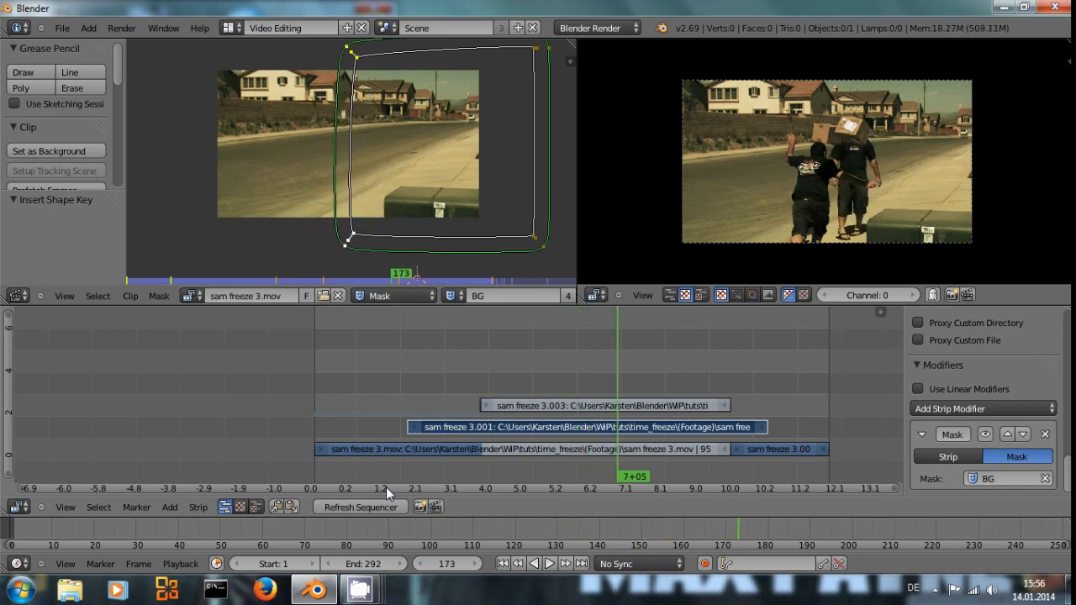
{"action": "key", "text": "Right"}
{"action": "key", "text": "Right"}
{"action": "key", "text": "Right"}
{"action": "key", "text": "Right"}
{"action": "key", "text": "Right"}
{"action": "key", "text": "Right"}
{"action": "key", "text": "Right"}
{"action": "key", "text": "Right"}
{"action": "key", "text": "Right"}
{"action": "key", "text": "Right"}
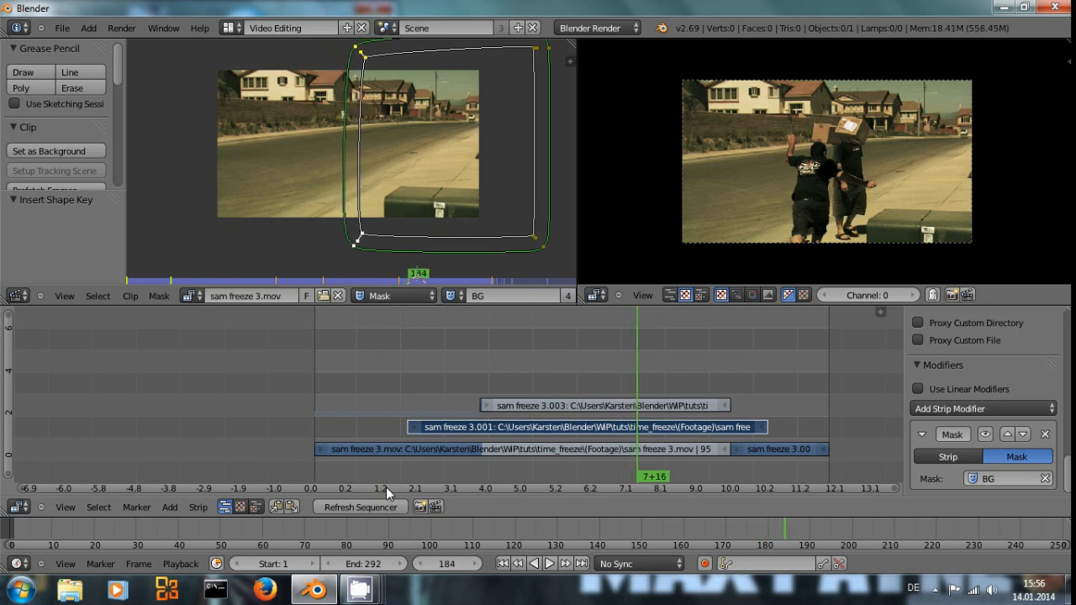
{"action": "key", "text": "Right"}
{"action": "key", "text": "Right"}
{"action": "key", "text": "Right"}
{"action": "key", "text": "Right"}
{"action": "key", "text": "Right"}
{"action": "key", "text": "Right"}
{"action": "key", "text": "Right"}
{"action": "key", "text": "Right"}
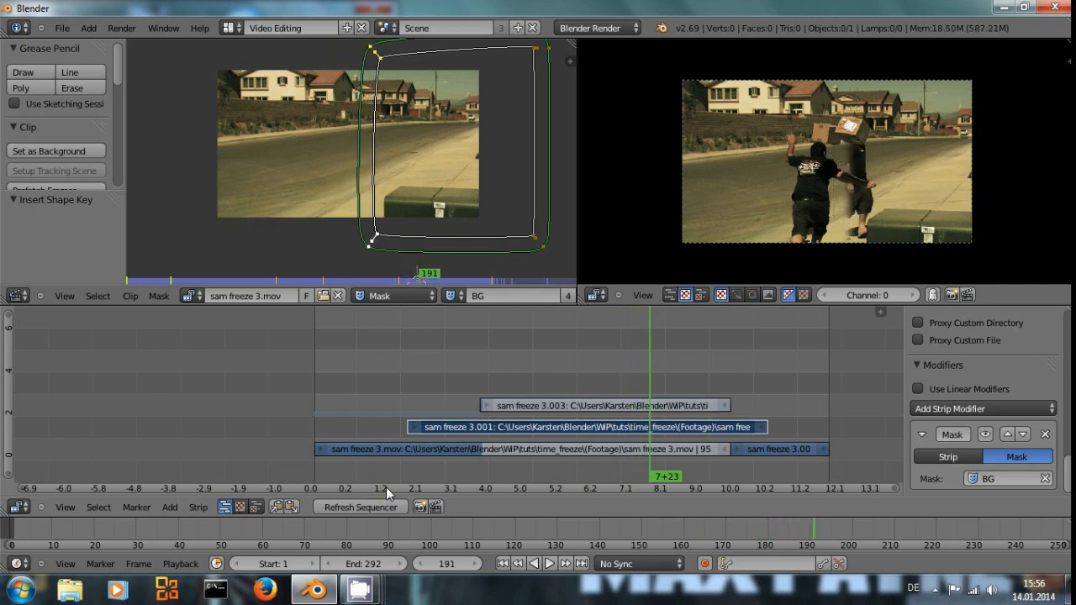
{"action": "key", "text": "Right"}
{"action": "key", "text": "Right"}
{"action": "key", "text": "Right"}
{"action": "key", "text": "Right"}
{"action": "key", "text": "Right"}
{"action": "key", "text": "Right"}
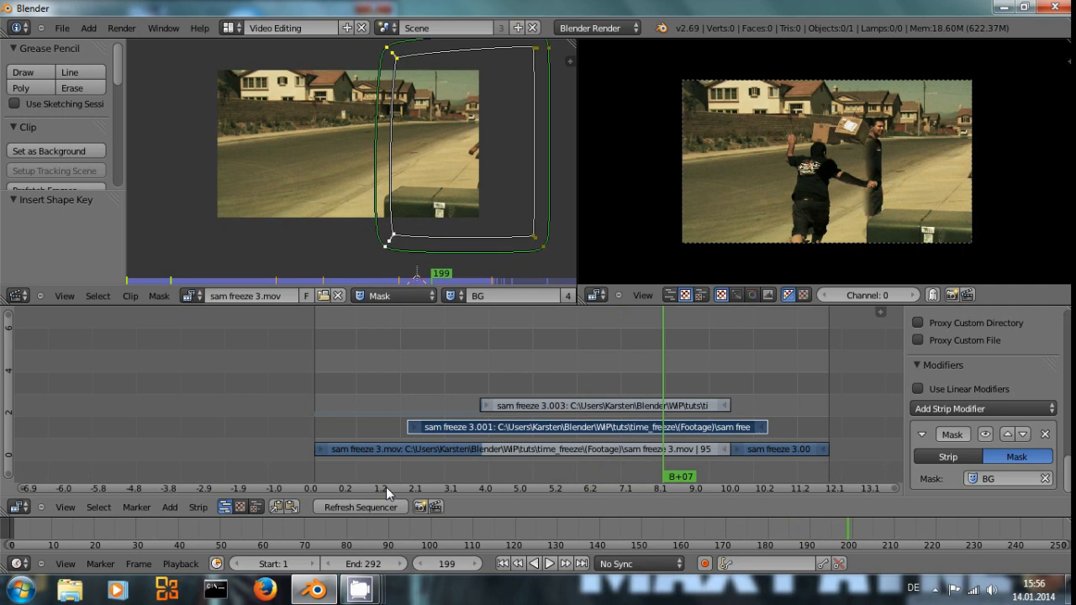
At frame 206, move the BG mask's two inner points -0.100 in X and 0.009 in Y, insert a shape key, and refresh the sequencer.
{"action": "key", "text": "Right"}
{"action": "key", "text": "Right"}
{"action": "key", "text": "Right"}
{"action": "key", "text": "Right"}
{"action": "key", "text": "Right"}
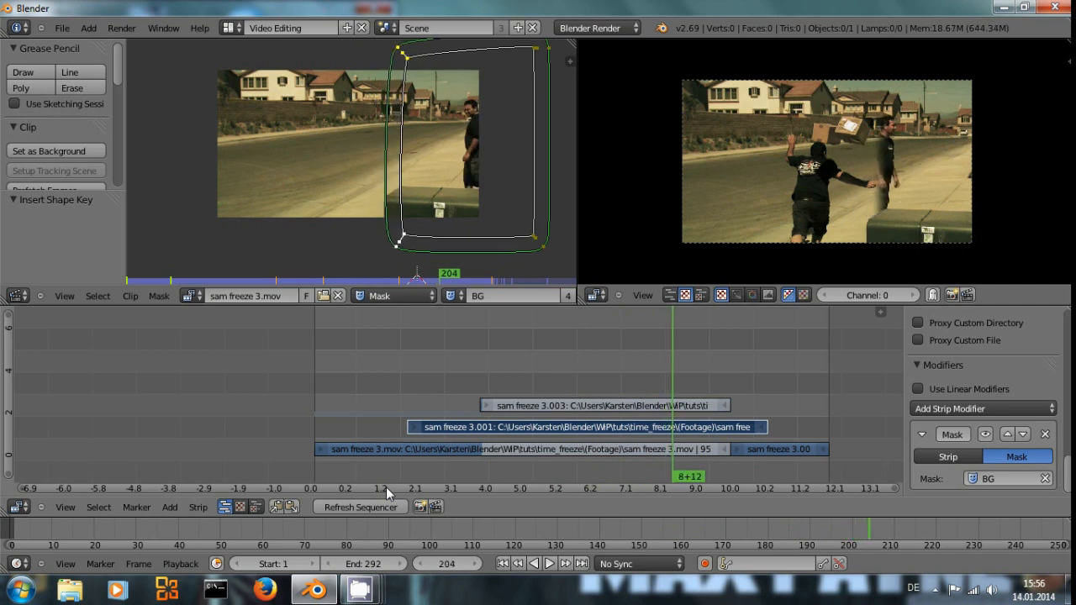
{"action": "key", "text": "Right"}
{"action": "key", "text": "Right"}
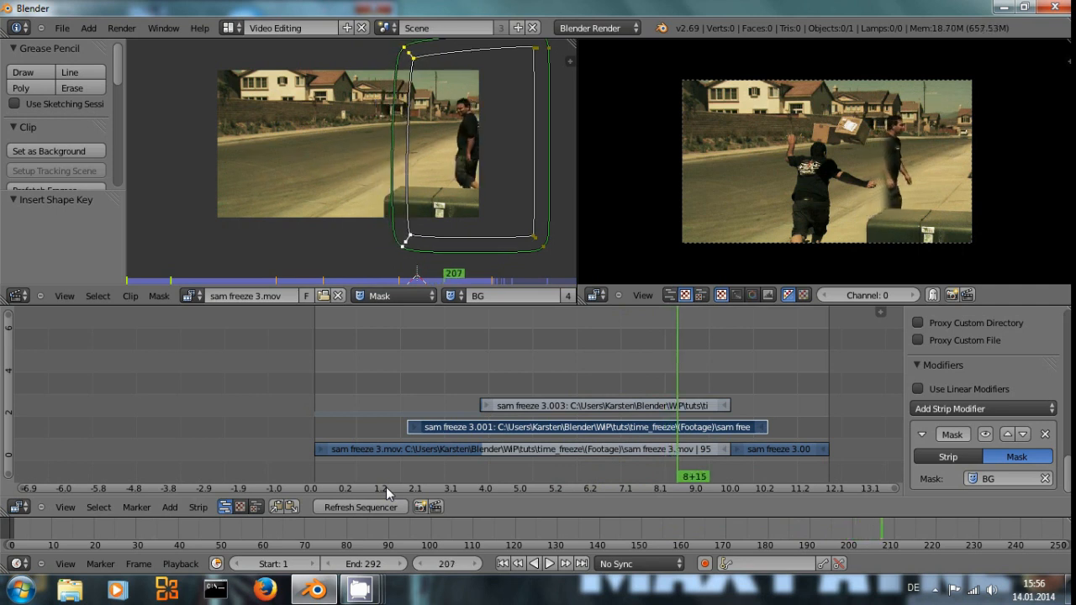
{"action": "key", "text": "Left"}
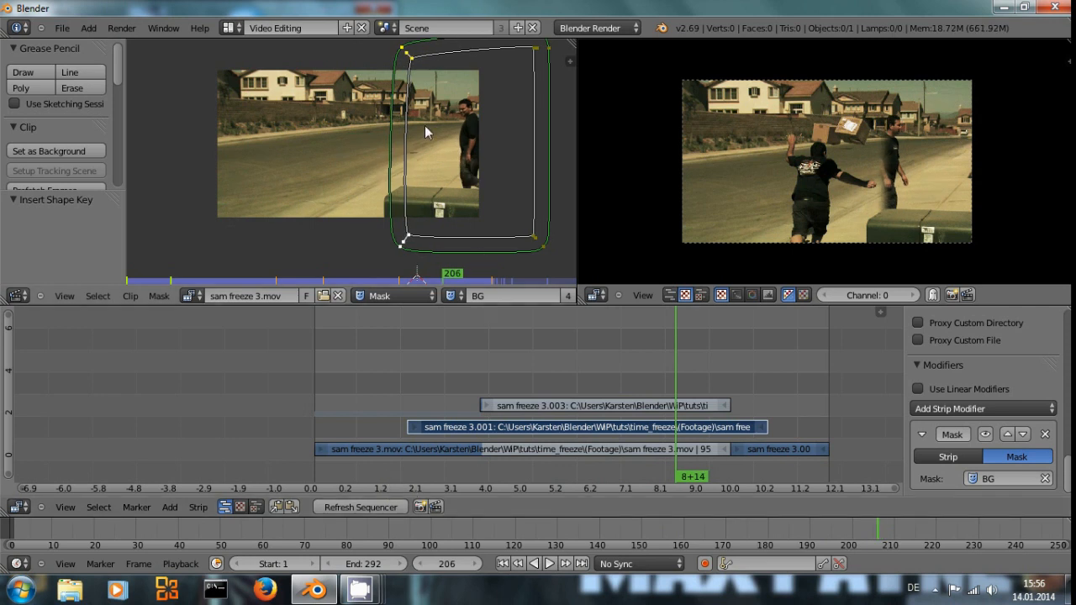
{"action": "key", "text": "g"}
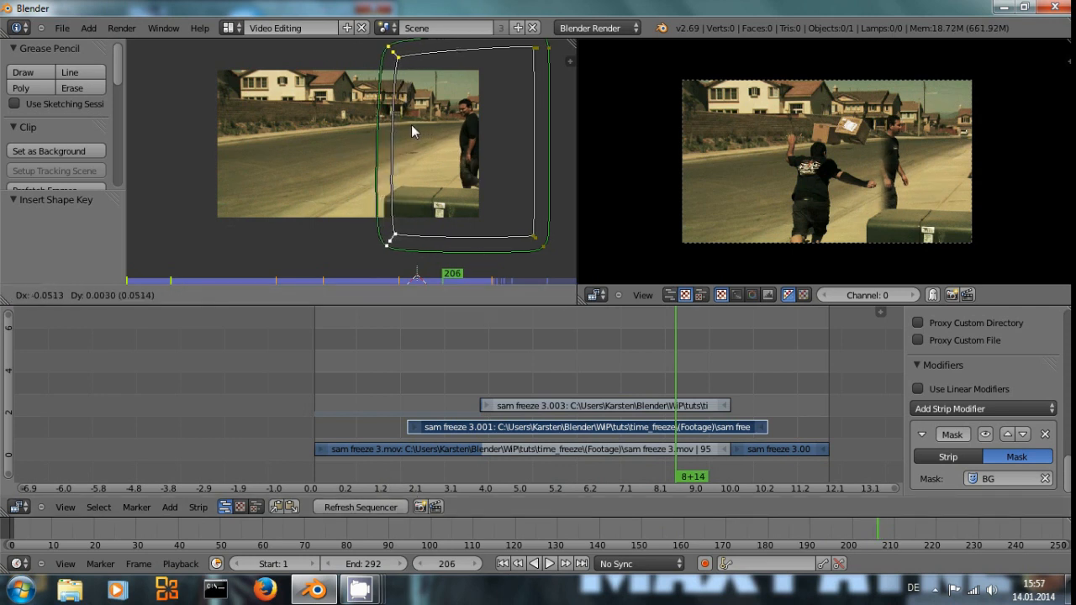
{"action": "left_click", "coordinate": [398, 123]}
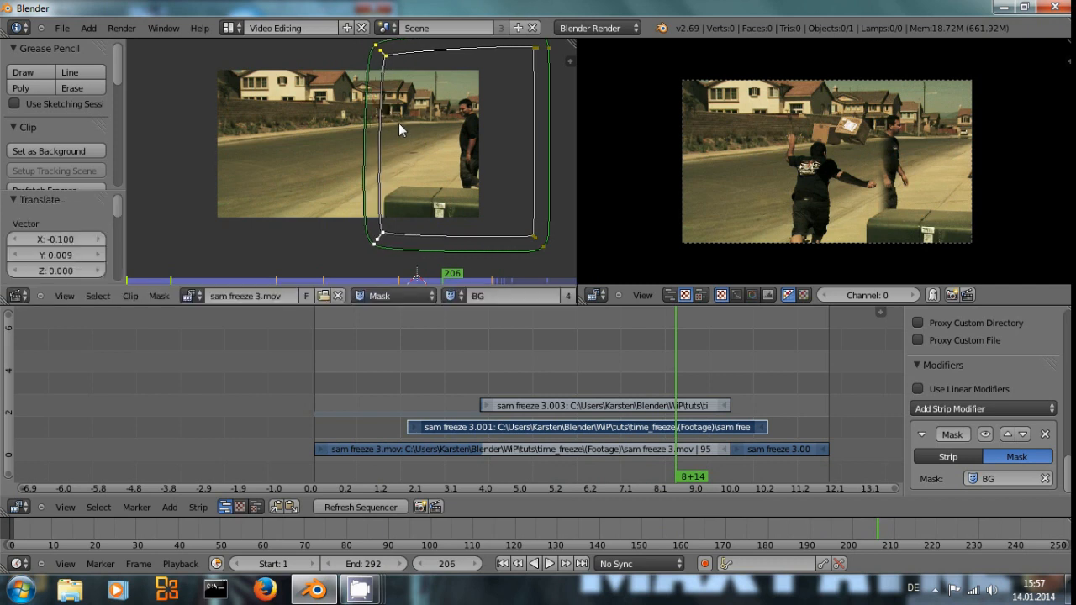
{"action": "key", "text": "i"}
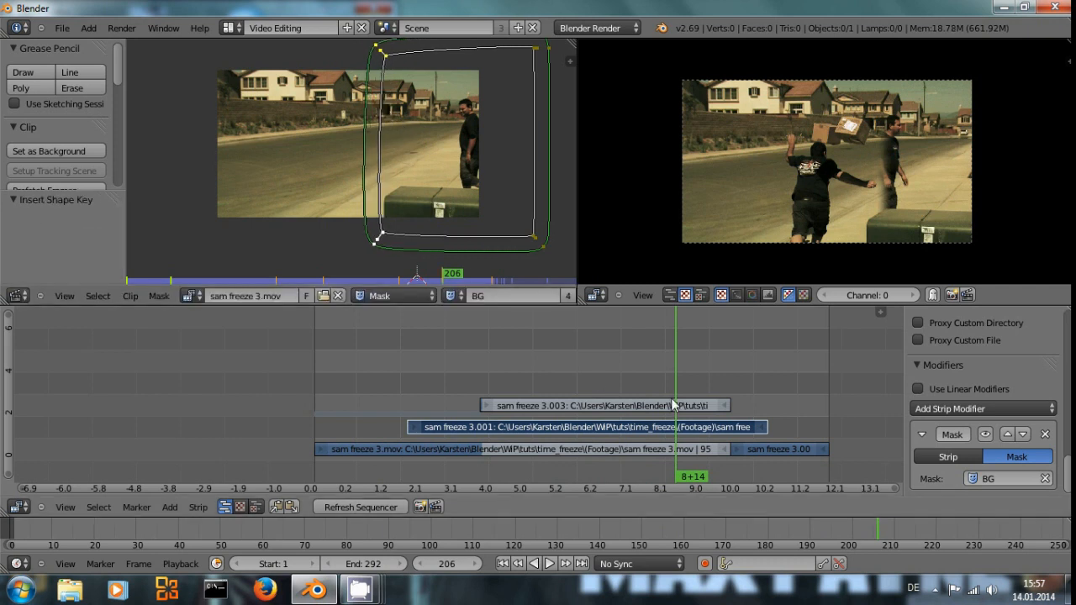
{"action": "left_click", "coordinate": [360, 507]}
Step back through the frames before 206 and forward to frame 200, checking the mask edge around the walking man.
{"action": "key", "text": "Left"}
{"action": "key", "text": "Left"}
{"action": "key", "text": "Left"}
{"action": "key", "text": "Left"}
{"action": "key", "text": "Left"}
{"action": "key", "text": "Left"}
{"action": "key", "text": "Left"}
{"action": "key", "text": "Left"}
{"action": "key", "text": "Left"}
{"action": "key", "text": "Left"}
{"action": "key", "text": "Left"}
{"action": "key", "text": "Left"}
{"action": "key", "text": "Left"}
{"action": "key", "text": "Left"}
{"action": "key", "text": "Left"}
{"action": "key", "text": "Left"}
{"action": "key", "text": "Left"}
{"action": "key", "text": "Left"}
{"action": "key", "text": "Left"}
{"action": "key", "text": "Left"}
{"action": "key", "text": "Left"}
{"action": "key", "text": "Left"}
{"action": "key", "text": "Left"}
{"action": "key", "text": "Left"}
{"action": "key", "text": "Left"}
{"action": "key", "text": "Left"}
{"action": "key", "text": "Left"}
{"action": "key", "text": "Left"}
{"action": "key", "text": "Left"}
{"action": "key", "text": "Right"}
{"action": "key", "text": "Right"}
{"action": "key", "text": "Right"}
{"action": "key", "text": "Right"}
{"action": "key", "text": "Right"}
{"action": "key", "text": "Right"}
{"action": "key", "text": "Right"}
{"action": "key", "text": "Right"}
{"action": "key", "text": "Right"}
{"action": "key", "text": "Right"}
{"action": "key", "text": "Right"}
{"action": "key", "text": "Right"}
{"action": "key", "text": "Right"}
{"action": "key", "text": "Right"}
{"action": "key", "text": "Right"}
{"action": "key", "text": "Right"}
{"action": "key", "text": "Right"}
{"action": "key", "text": "Right"}
{"action": "key", "text": "Right"}
{"action": "key", "text": "Right"}
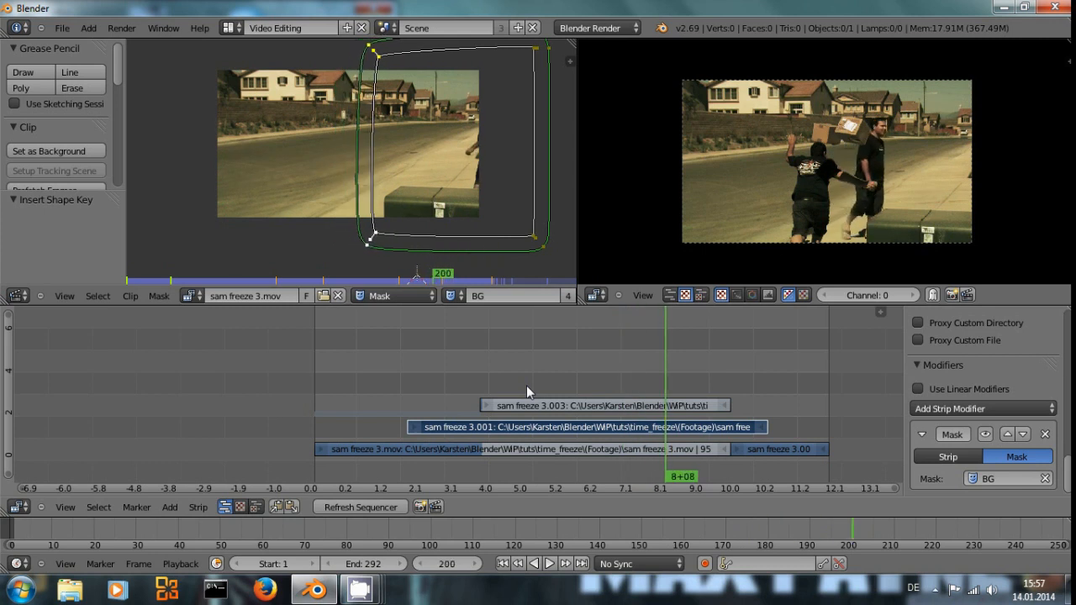
At frame 199, shift the BG mask's two inner points slightly farther from the walking man, insert a shape key, and refresh the sequencer.
{"action": "key", "text": "Left"}
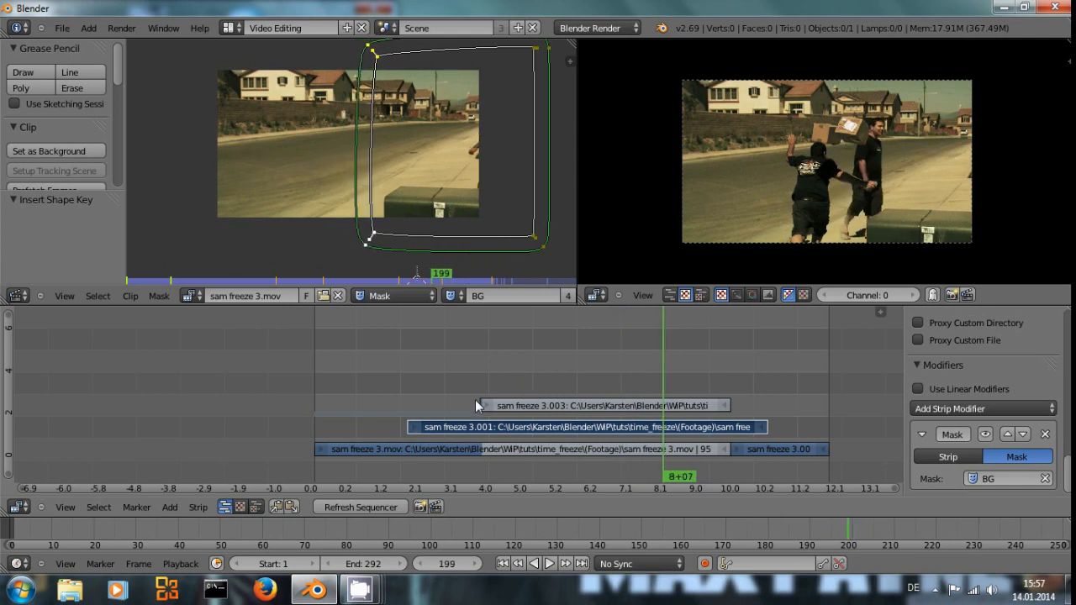
{"action": "key", "text": "g"}
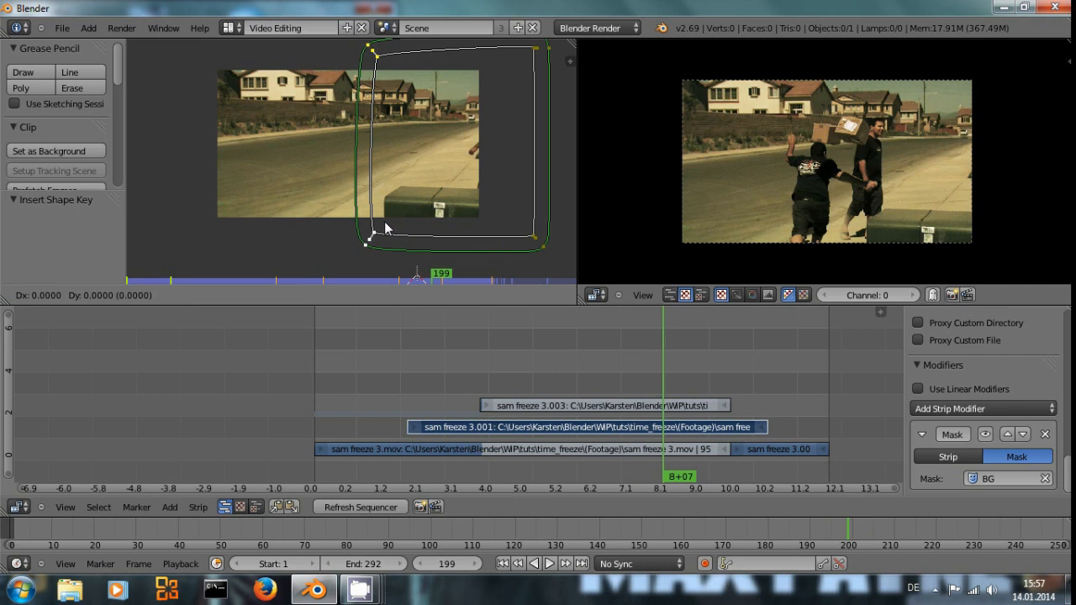
{"action": "left_click", "coordinate": [375, 228]}
{"action": "key", "text": "i"}
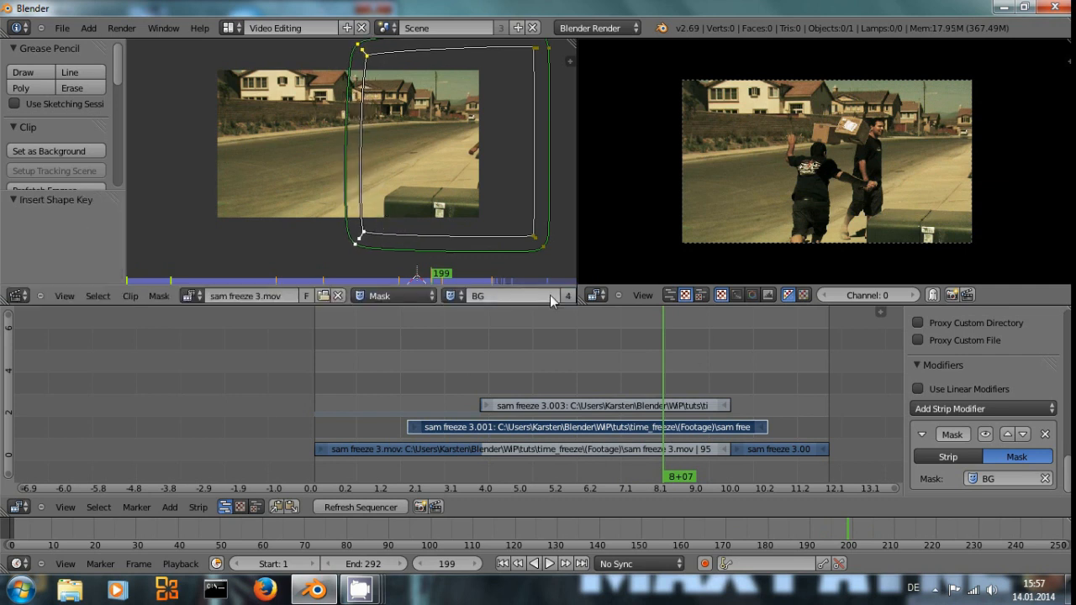
{"action": "key", "text": "Right"}
{"action": "left_click", "coordinate": [391, 506]}
Step forward from frame 198 to frame 238, checking that the BG mask keeps the walking man fully inside.
{"action": "key", "text": "Right"}
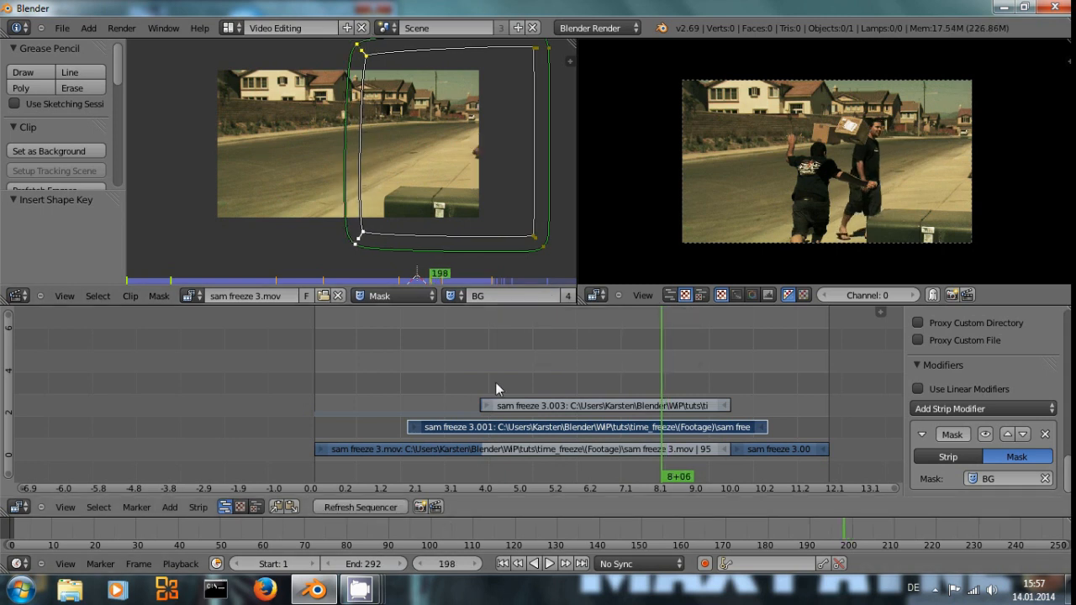
{"action": "key", "text": "Right"}
{"action": "key", "text": "Right"}
{"action": "key", "text": "Right"}
{"action": "key", "text": "Right"}
{"action": "key", "text": "Right"}
{"action": "key", "text": "Right"}
{"action": "key", "text": "Right"}
{"action": "key", "text": "Right"}
{"action": "key", "text": "Right"}
{"action": "key", "text": "Right"}
{"action": "key", "text": "Right"}
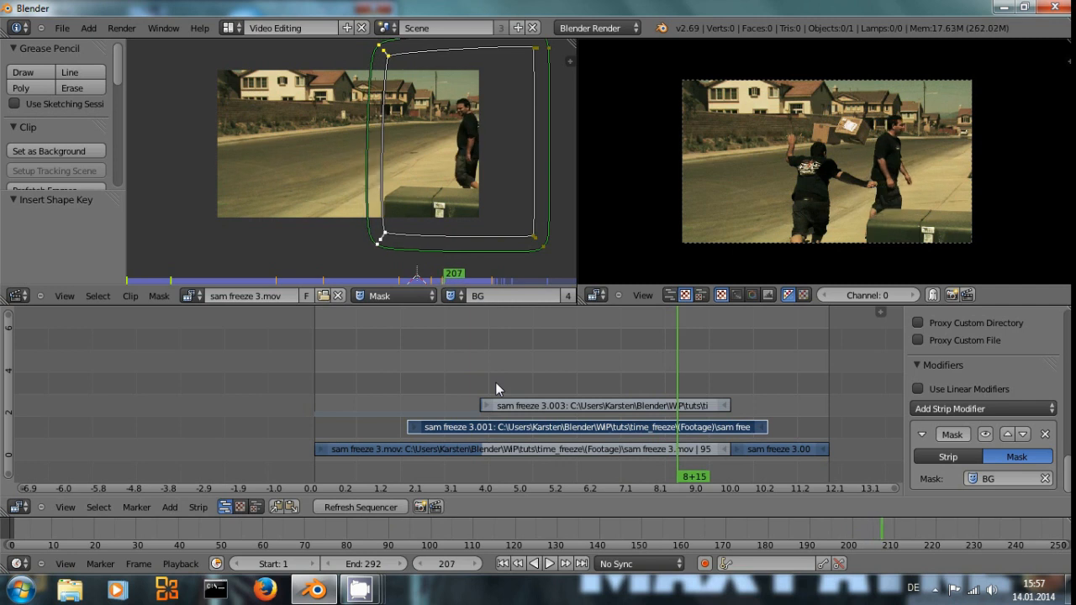
{"action": "key", "text": "Right"}
{"action": "key", "text": "Right"}
{"action": "key", "text": "Right"}
{"action": "key", "text": "Right"}
{"action": "key", "text": "Right"}
{"action": "key", "text": "Right"}
{"action": "key", "text": "Right"}
{"action": "key", "text": "Right"}
{"action": "key", "text": "Right"}
{"action": "key", "text": "Right"}
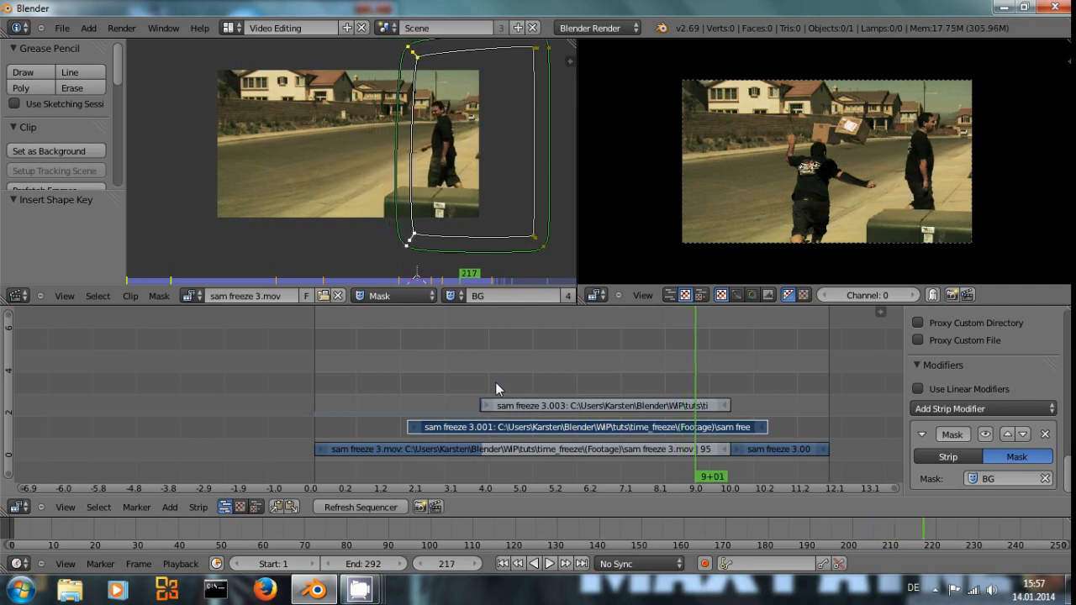
{"action": "key", "text": "Right"}
{"action": "key", "text": "Right"}
{"action": "key", "text": "Right"}
{"action": "key", "text": "Right"}
{"action": "key", "text": "Right"}
{"action": "key", "text": "Right"}
{"action": "key", "text": "Right"}
{"action": "key", "text": "Right"}
{"action": "key", "text": "Right"}
{"action": "key", "text": "Right"}
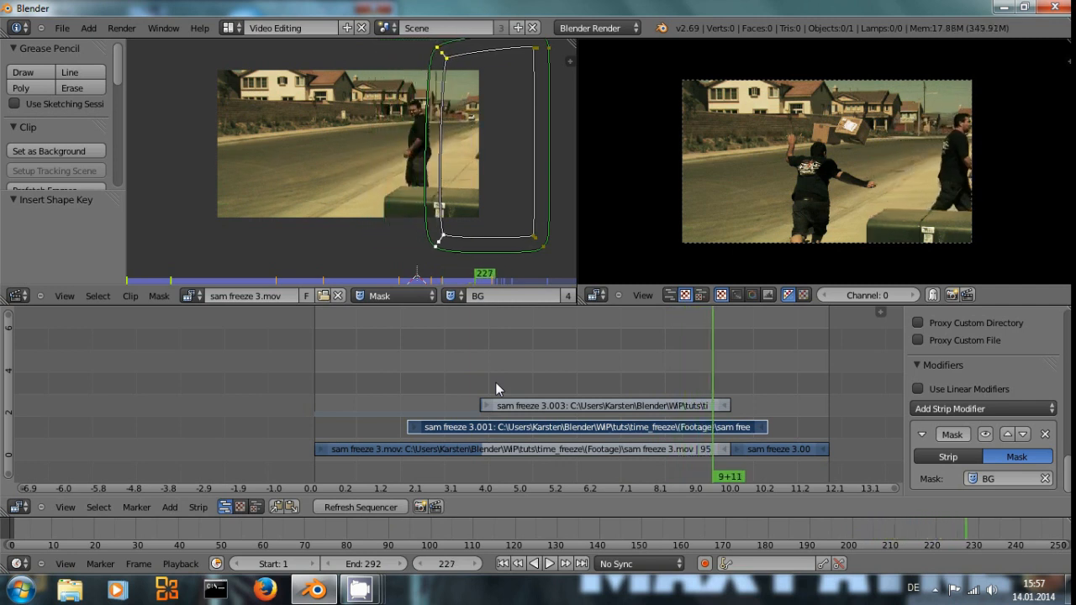
{"action": "key", "text": "Right"}
{"action": "key", "text": "Right"}
{"action": "key", "text": "Right"}
{"action": "key", "text": "Right"}
{"action": "key", "text": "Right"}
{"action": "key", "text": "Right"}
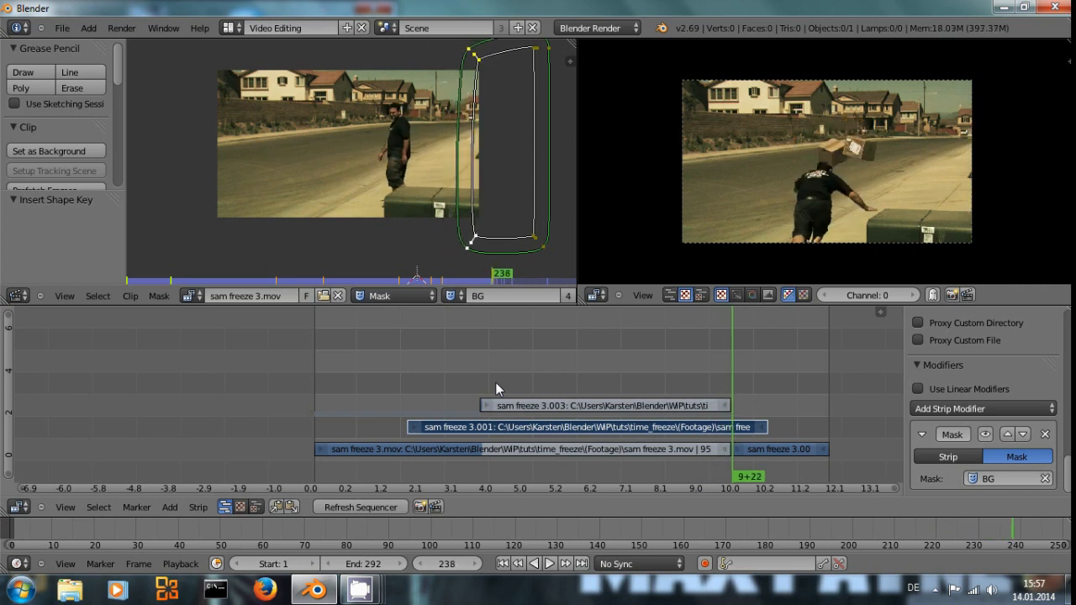
Play the sequence from frame 1 in a maximized, enlarged preview to review the whole time-freeze effect.
{"action": "key", "text": "shift+Left"}
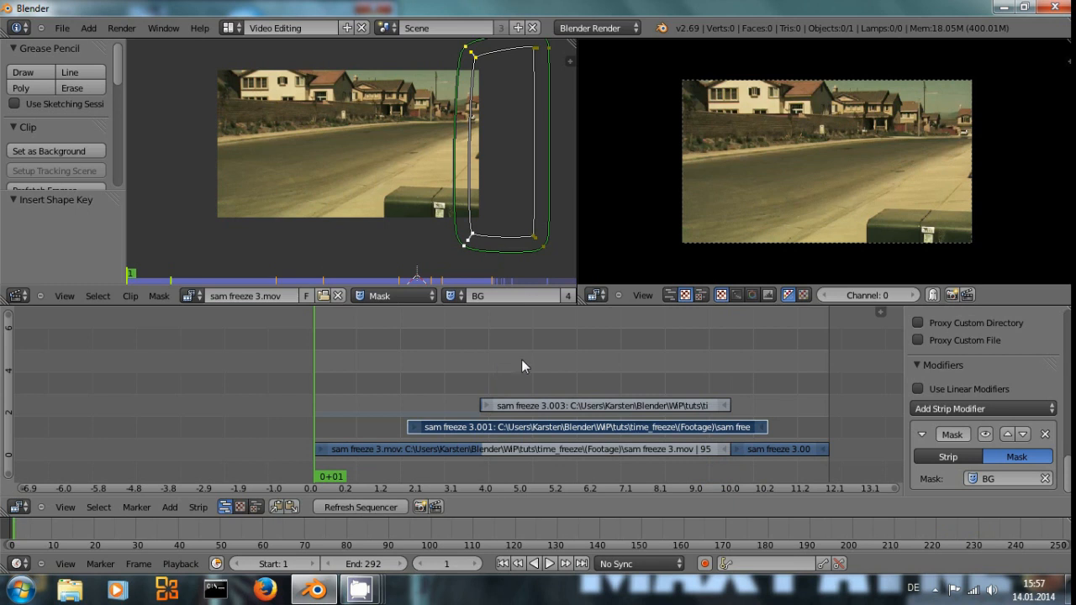
{"action": "key", "text": "ctrl+s"}
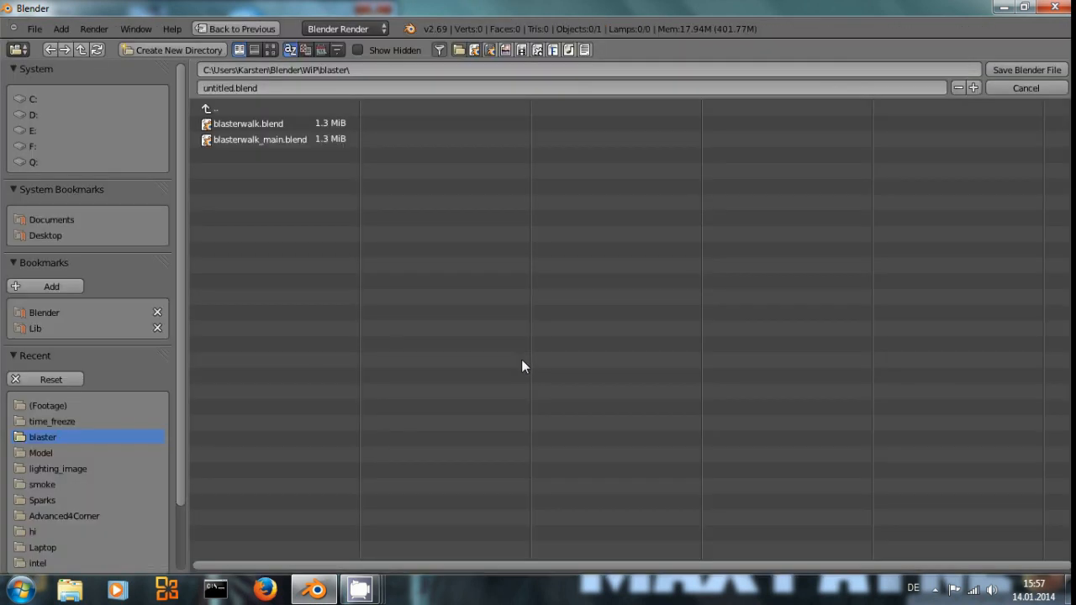
{"action": "left_click", "coordinate": [1026, 89]}
{"action": "key", "text": "ctrl+Up"}
{"action": "scroll", "coordinate": [659, 372], "scroll_direction": "up", "scroll_amount": 3}
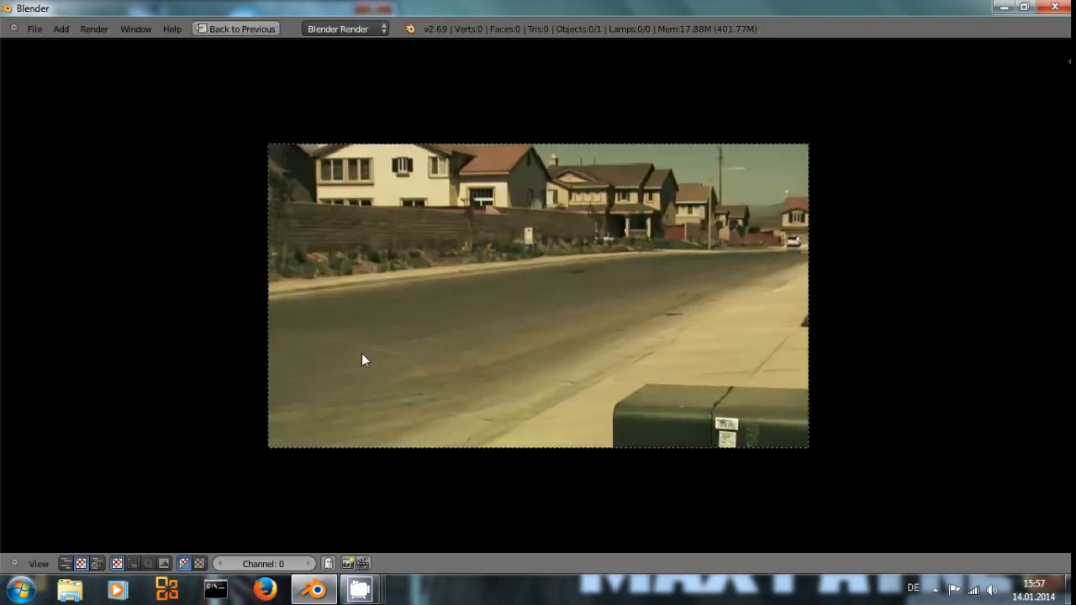
{"action": "key", "text": "alt+a"}
{"action": "key", "text": "ctrl+Up"}
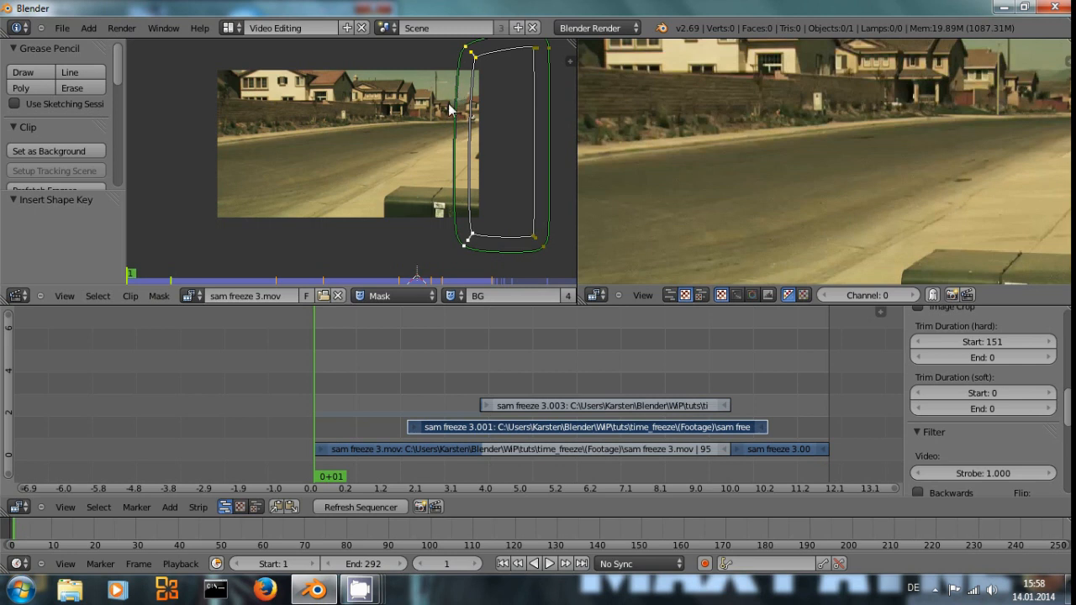
Scrub to frame 214, fit the full image in the preview, and scrub back to frame 140 to inspect the composite.
{"action": "left_click", "coordinate": [195, 277]}
{"action": "left_click_drag", "start_coordinate": [222, 277], "coordinate": [458, 276]}
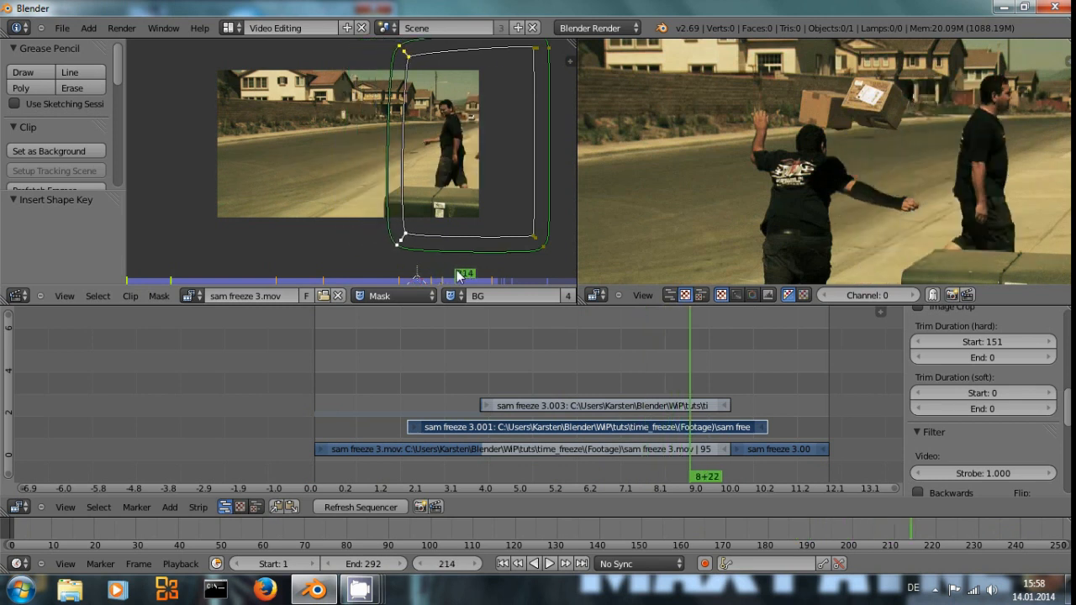
{"action": "key", "text": "Home"}
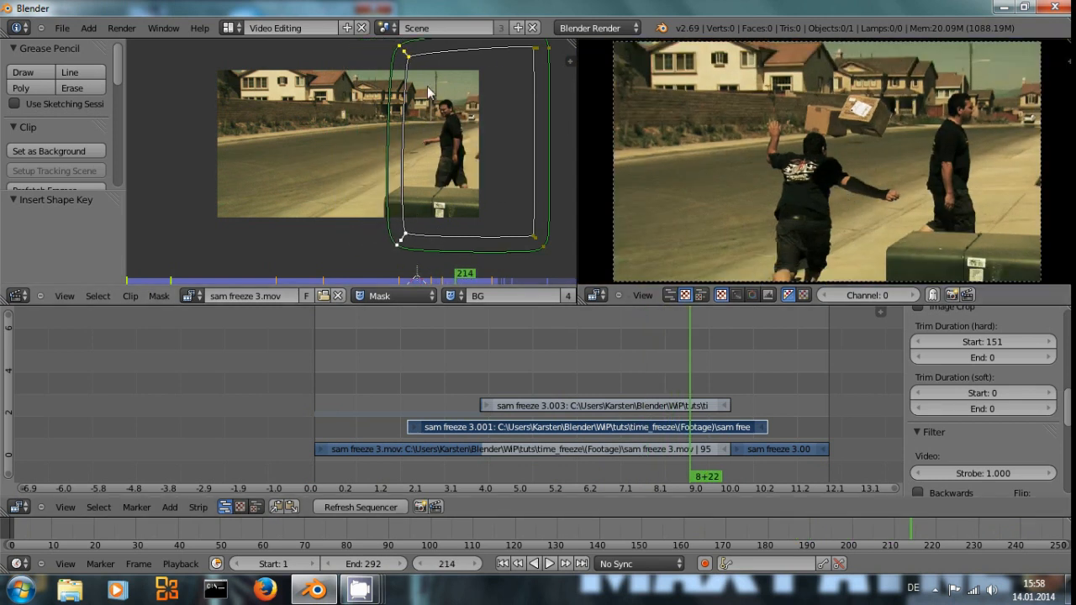
{"action": "scroll", "coordinate": [719, 139], "scroll_direction": "down", "scroll_amount": 1}
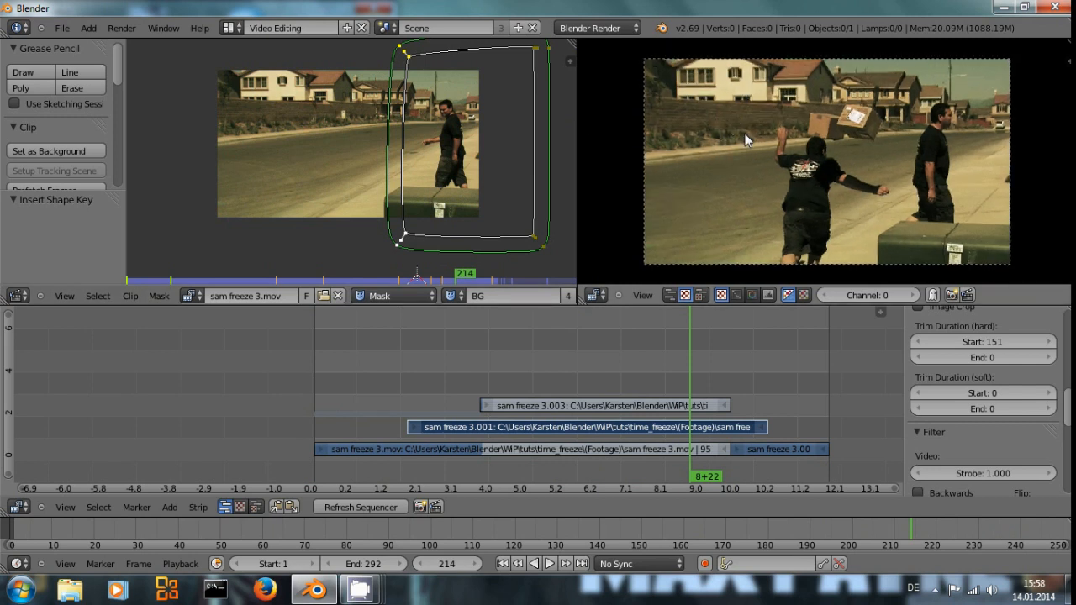
{"action": "left_click_drag", "start_coordinate": [677, 328], "coordinate": [593, 359]}
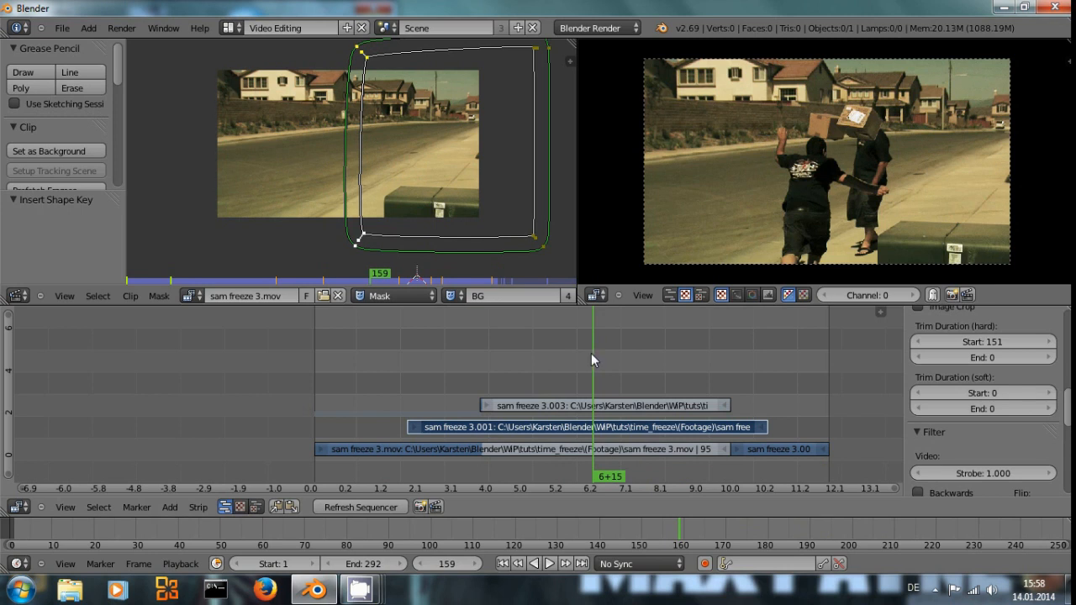
{"action": "left_click_drag", "start_coordinate": [592, 353], "coordinate": [559, 356]}
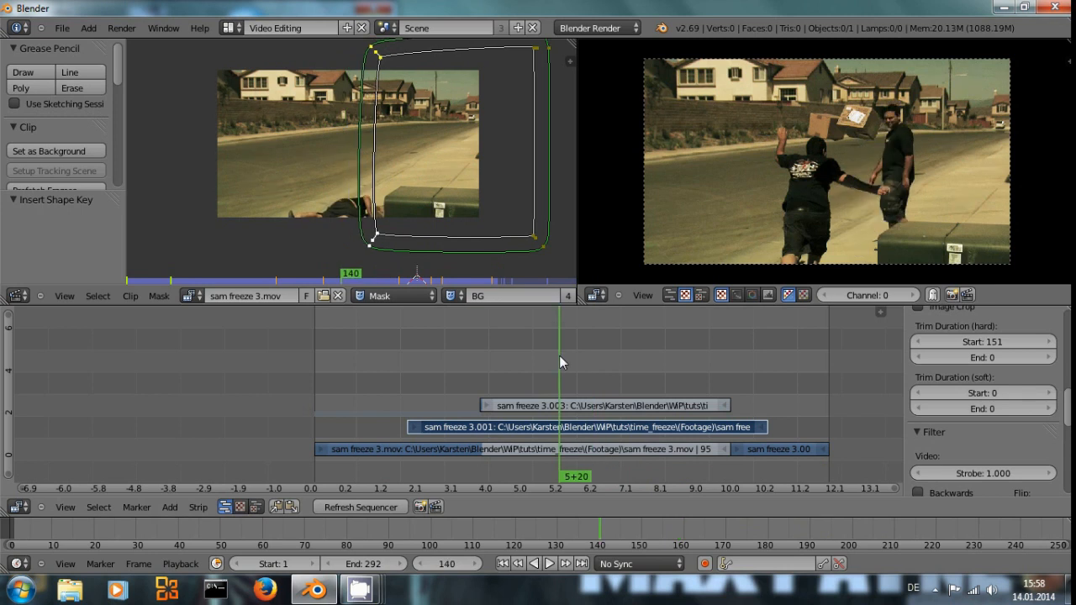